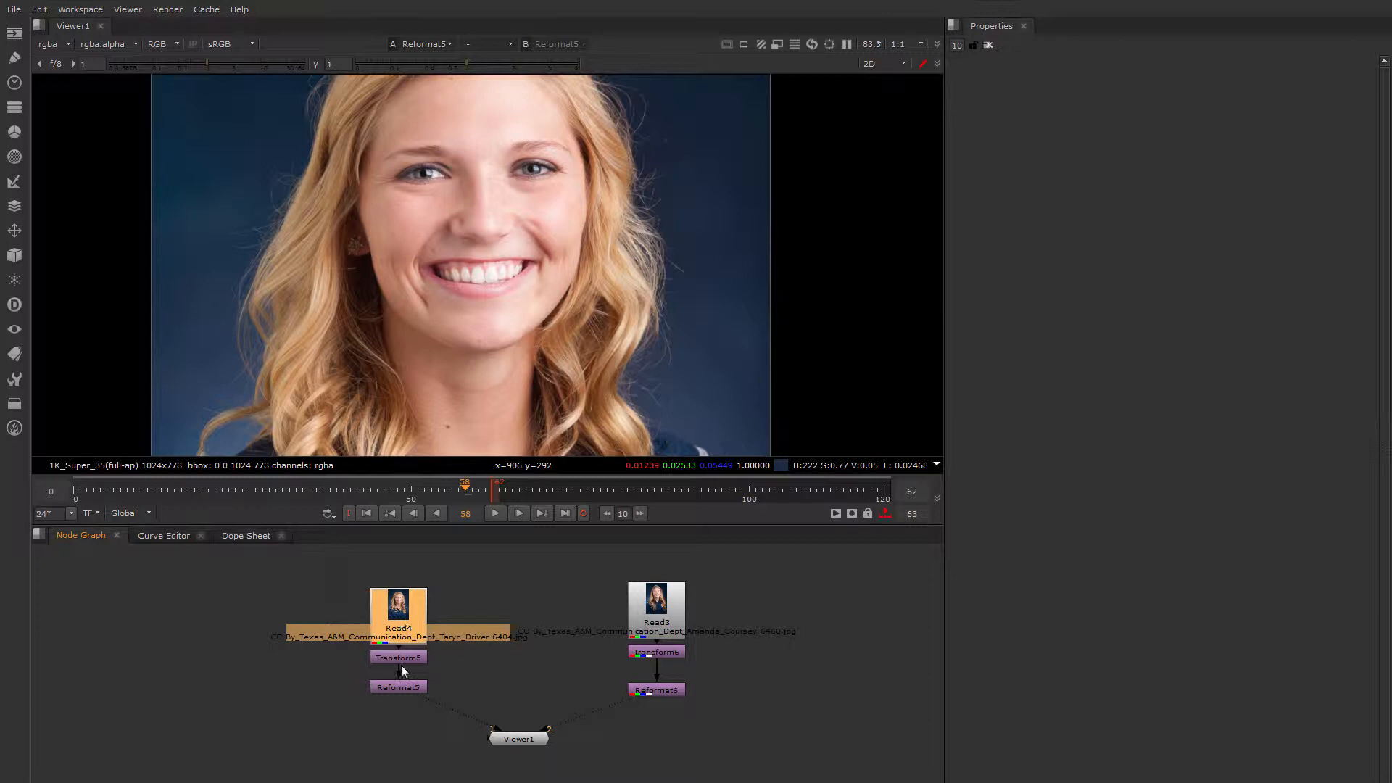
Tidy the second branch of the node graph by moving Read3 up and placing Transform6 directly beneath it
{"action": "left_click", "coordinate": [402, 662]}
{"action": "left_click_drag", "start_coordinate": [674, 618], "coordinate": [674, 604]}
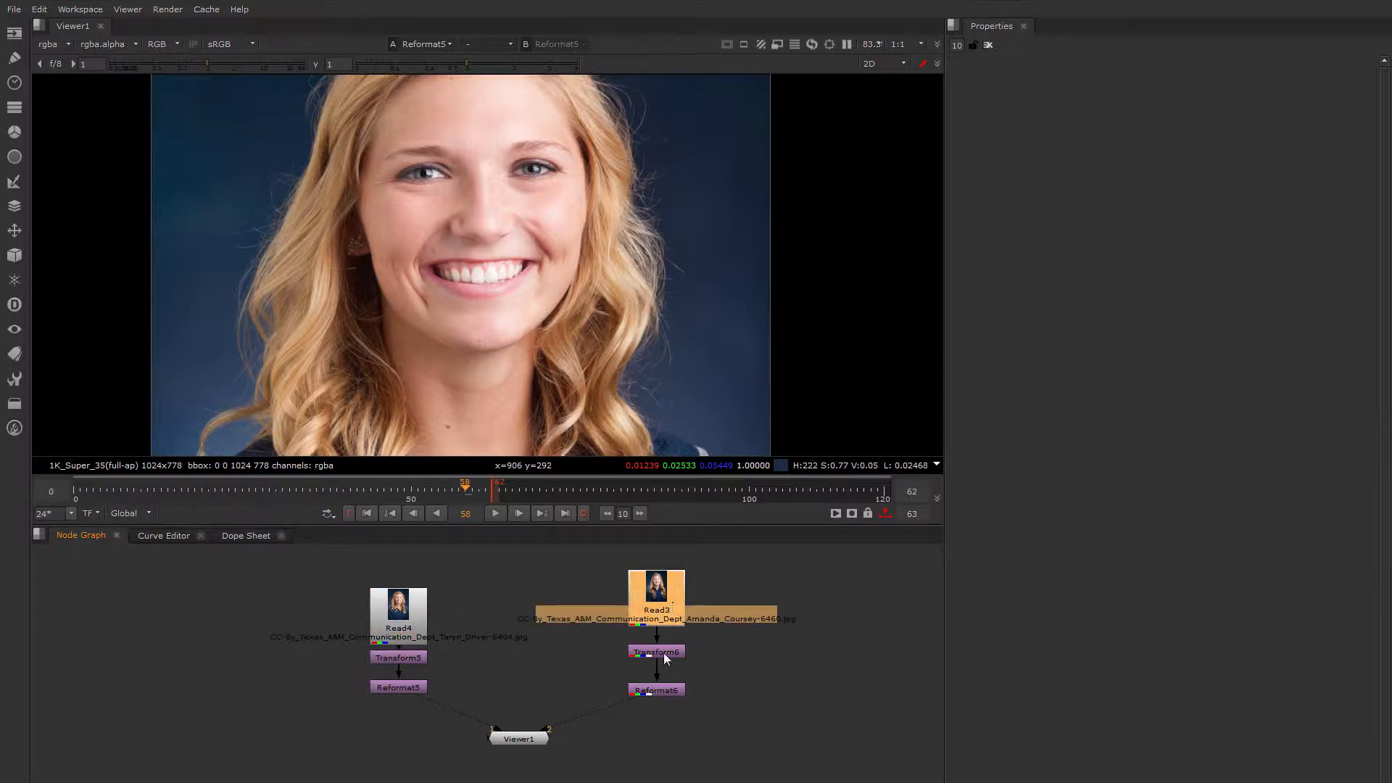
{"action": "left_click_drag", "start_coordinate": [664, 652], "coordinate": [662, 646]}
Compare the two aligned portraits by repeatedly alternating the viewer between the Reformat5 and Reformat6 images
{"action": "scroll", "coordinate": [516, 259], "scroll_direction": "down", "scroll_amount": 2}
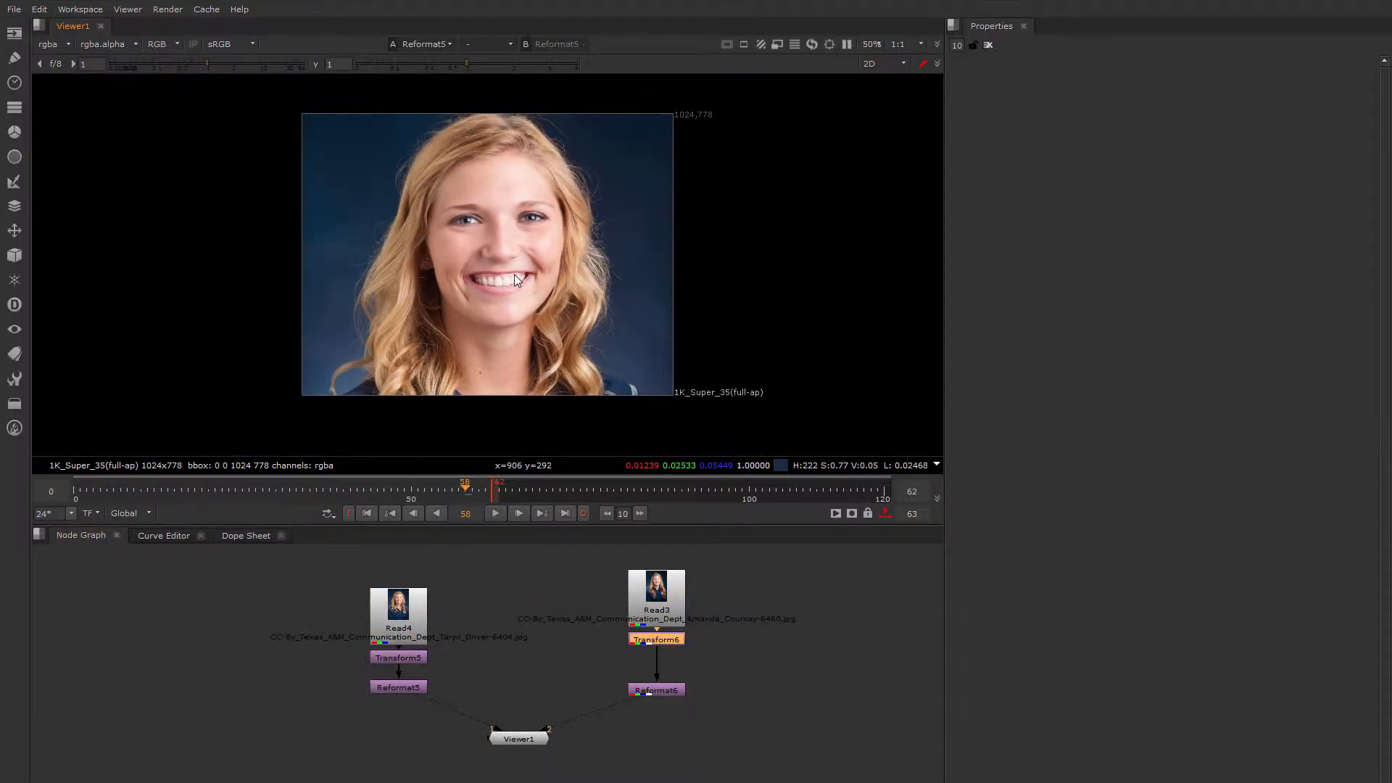
{"action": "key", "text": "2"}
{"action": "scroll", "coordinate": [515, 274], "scroll_direction": "up", "scroll_amount": 2}
{"action": "key", "text": "1"}
{"action": "key", "text": "2"}
{"action": "scroll", "coordinate": [513, 274], "scroll_direction": "down", "scroll_amount": 2}
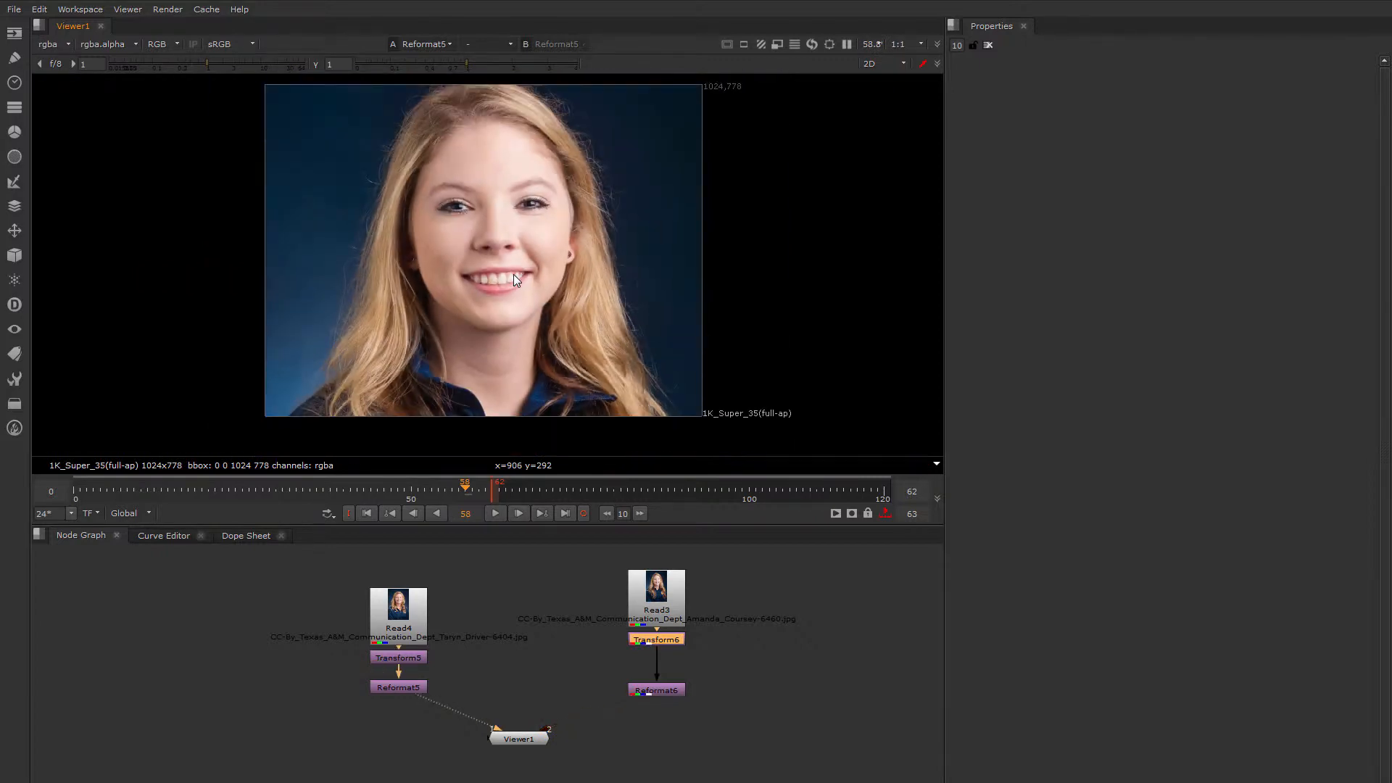
{"action": "key", "text": "1"}
{"action": "key", "text": "2"}
{"action": "key", "text": "1"}
{"action": "key", "text": "2"}
{"action": "key", "text": "1"}
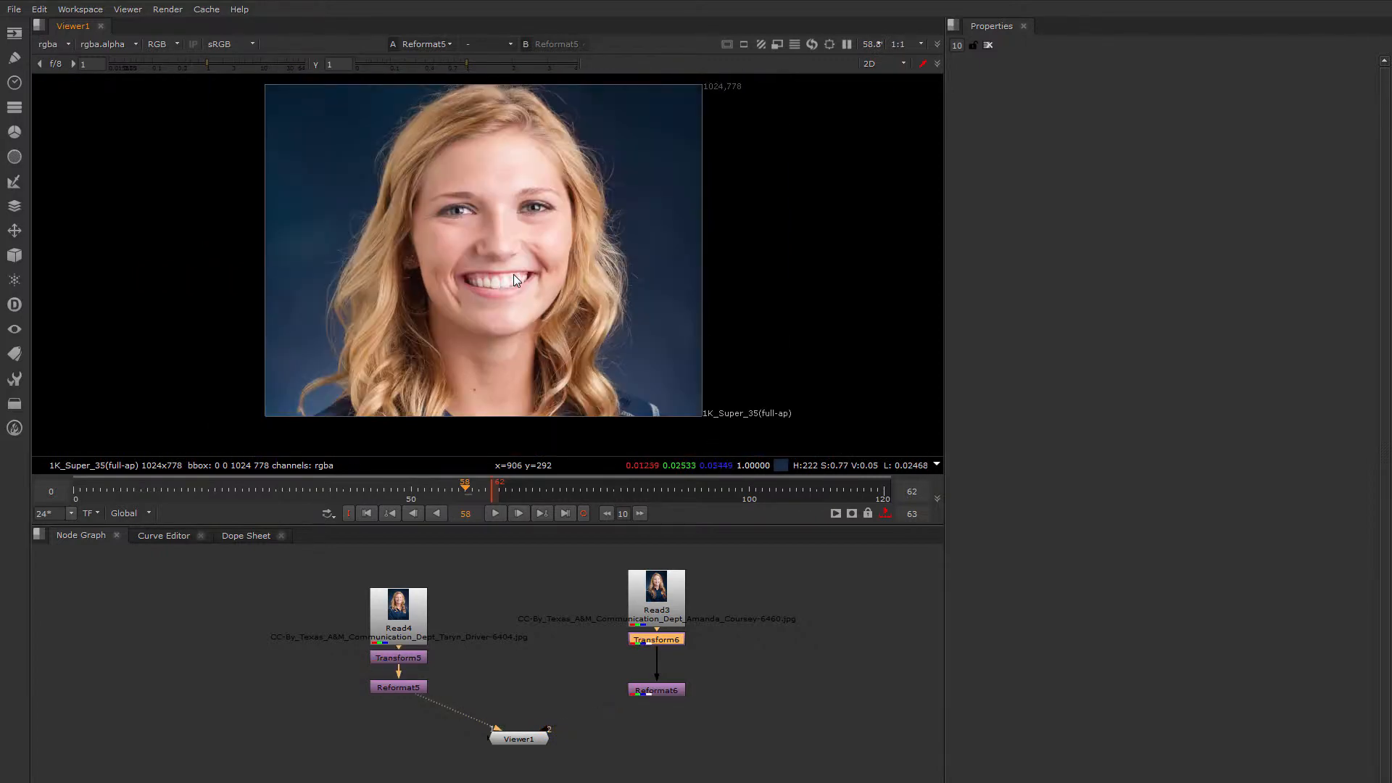
{"action": "scroll", "coordinate": [514, 273], "scroll_direction": "down", "scroll_amount": 2}
{"action": "middle_click_drag", "start_coordinate": [518, 286], "coordinate": [543, 285]}
{"action": "scroll", "coordinate": [519, 273], "scroll_direction": "up", "scroll_amount": 3}
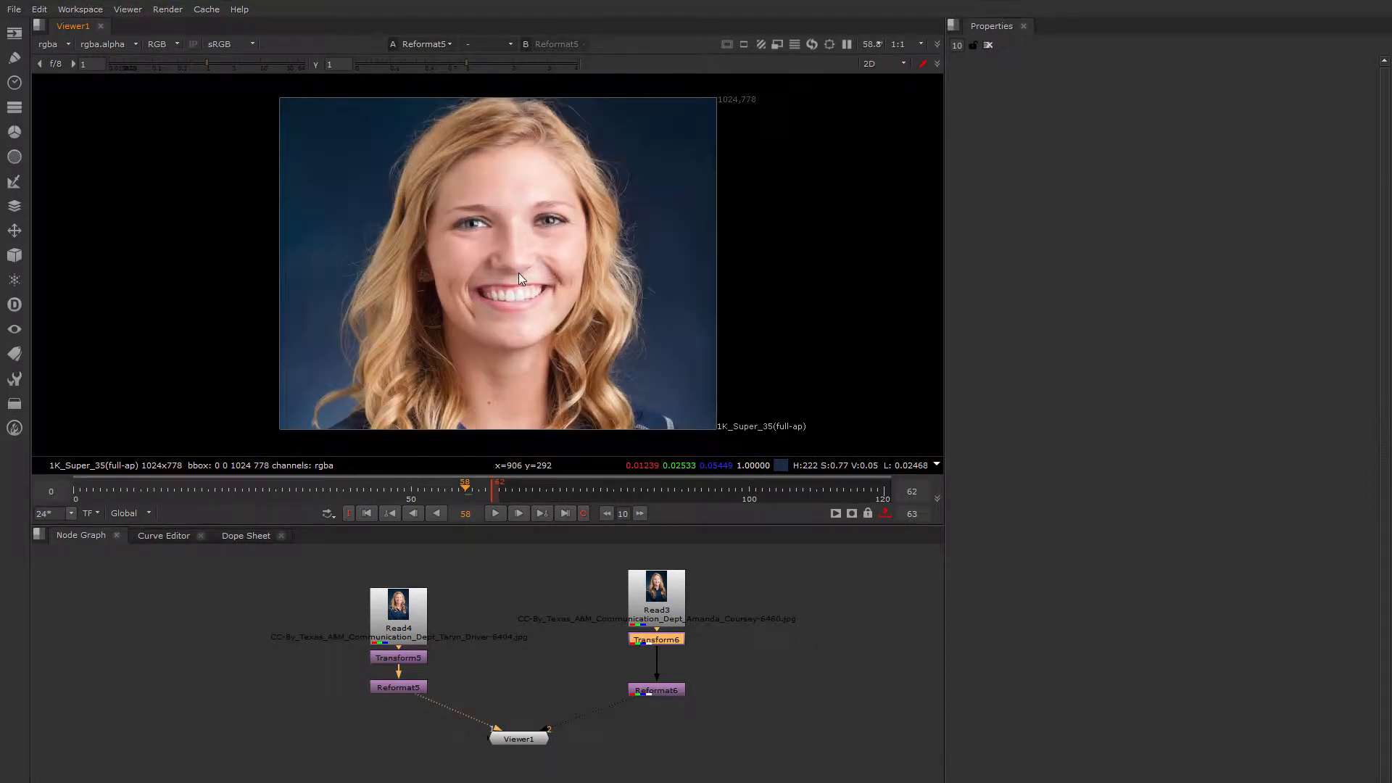
{"action": "key", "text": "2"}
{"action": "key", "text": "1"}
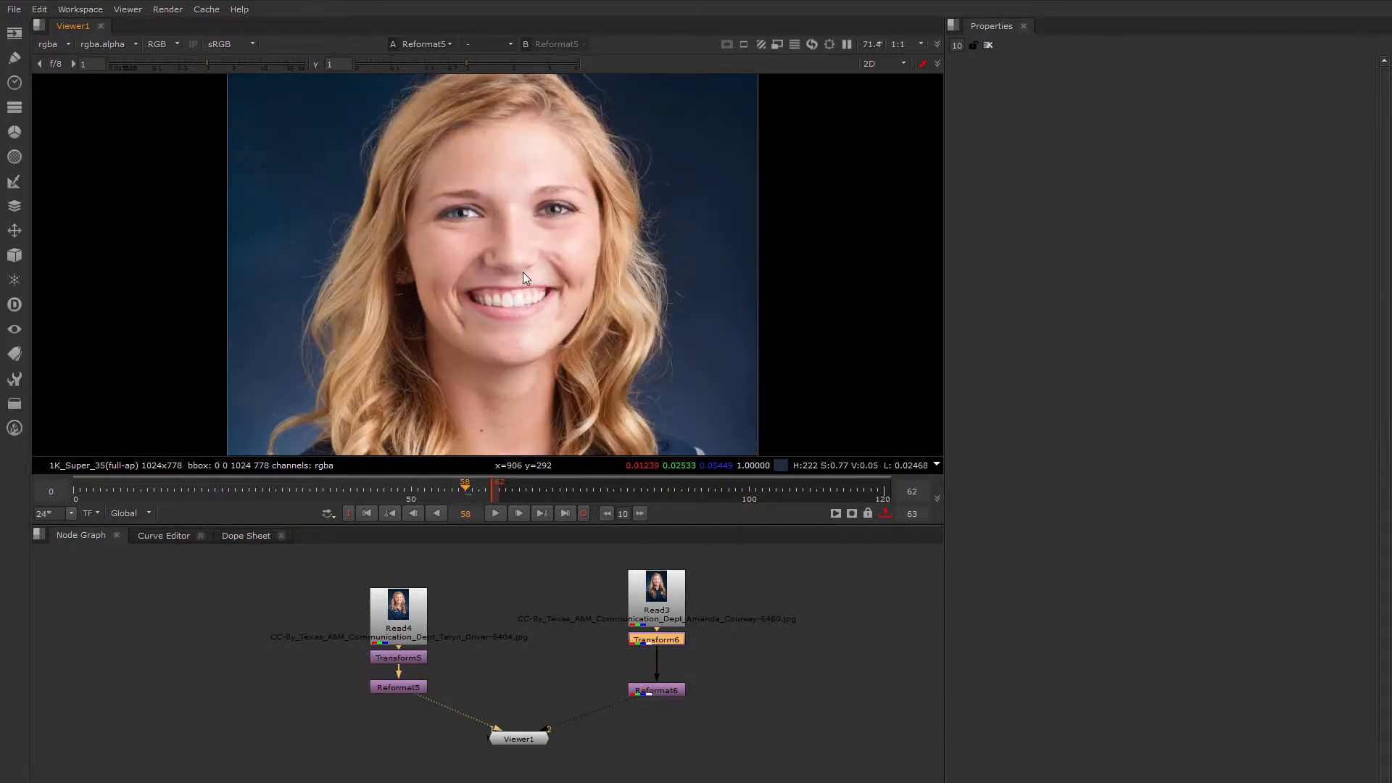
{"action": "key", "text": "2"}
{"action": "key", "text": "1"}
{"action": "key", "text": "2"}
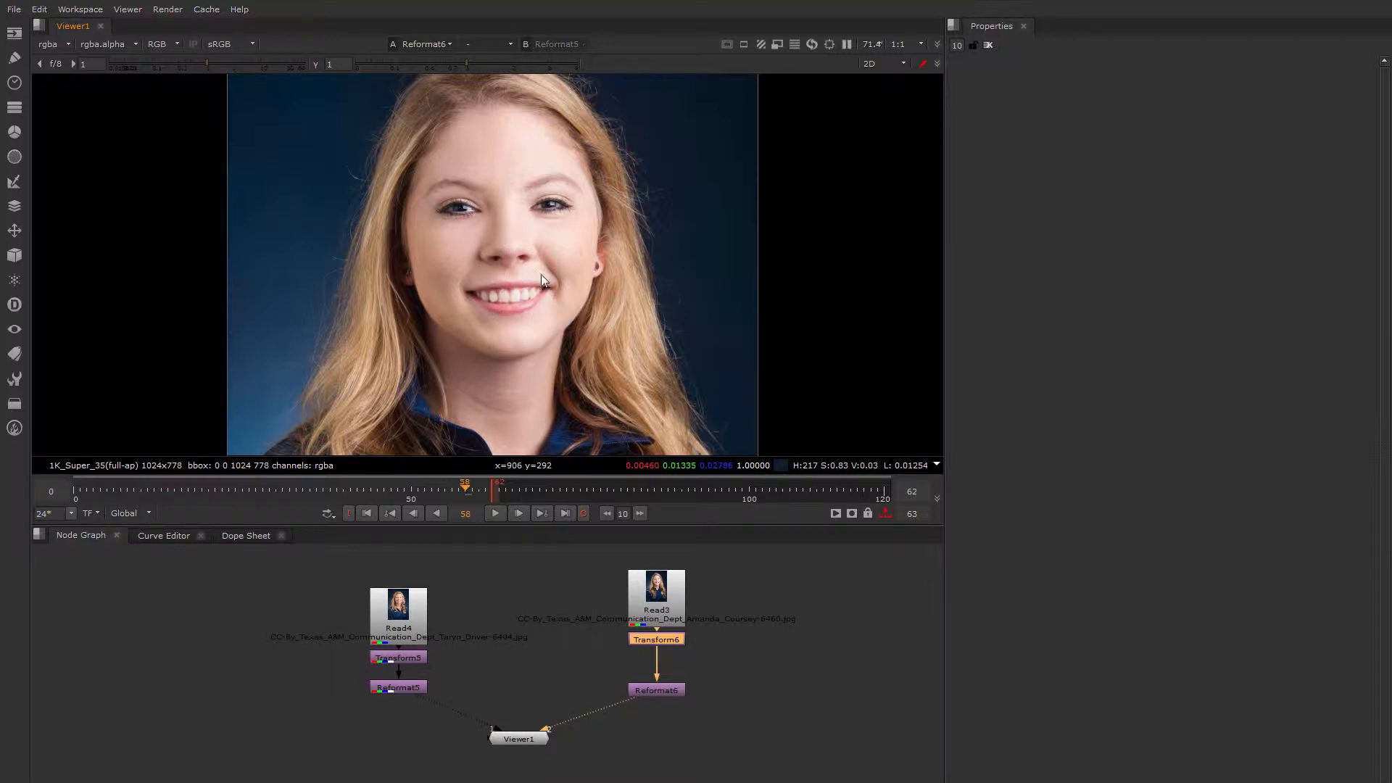
Enable the viewer's wipe comparison of Reformat6 against Reformat5, centre the wipe just below the mouth, and partially fade the overlaid image
{"action": "middle_click_drag", "start_coordinate": [539, 293], "coordinate": [523, 293]}
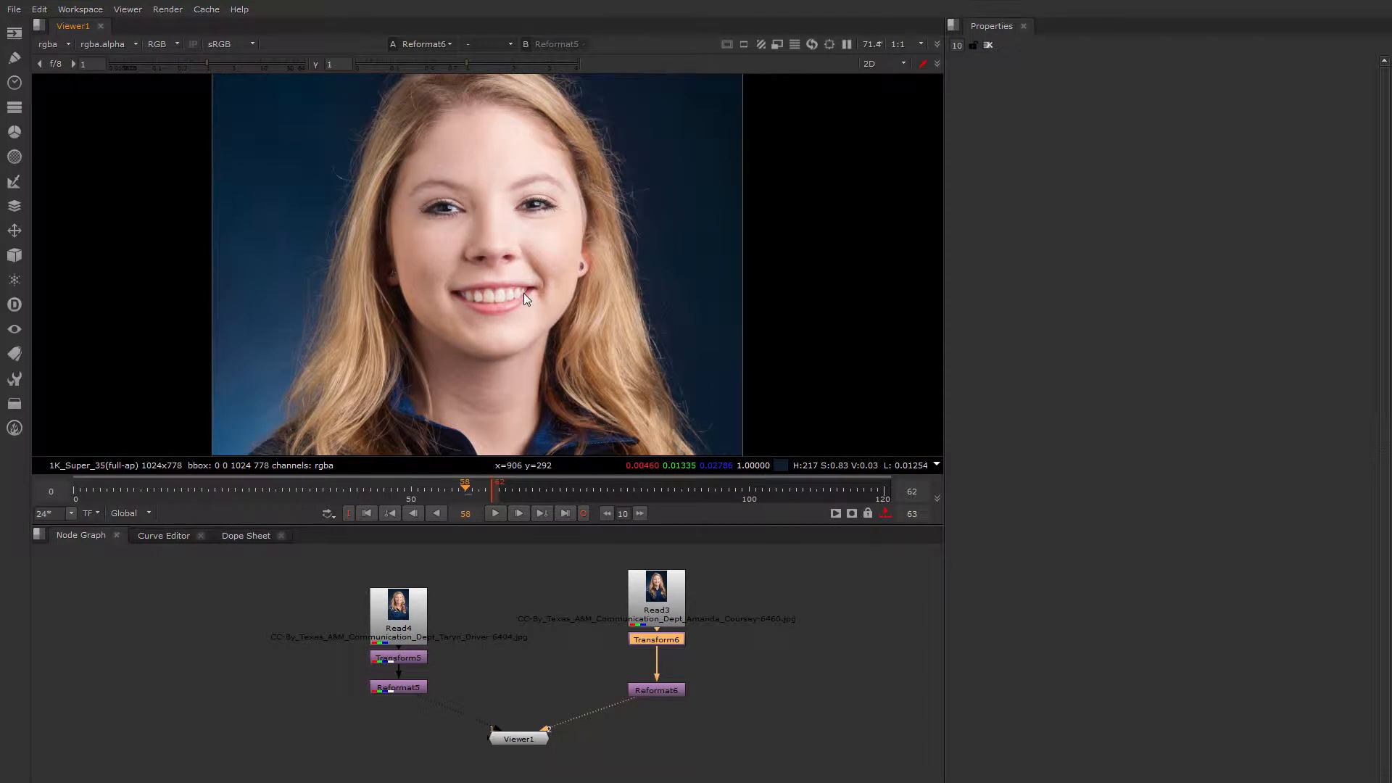
{"action": "scroll", "coordinate": [506, 258], "scroll_direction": "up", "scroll_amount": 1}
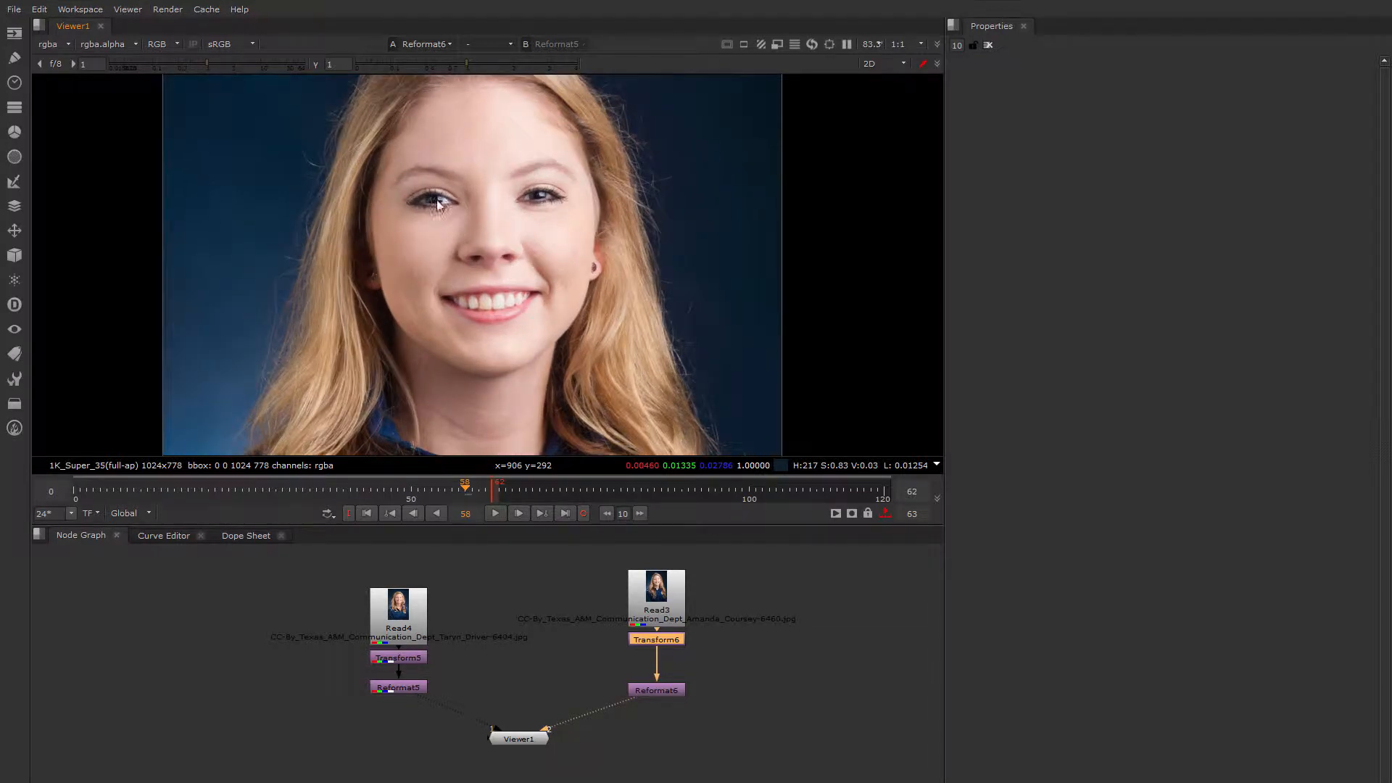
{"action": "scroll", "coordinate": [463, 228], "scroll_direction": "up", "scroll_amount": 1}
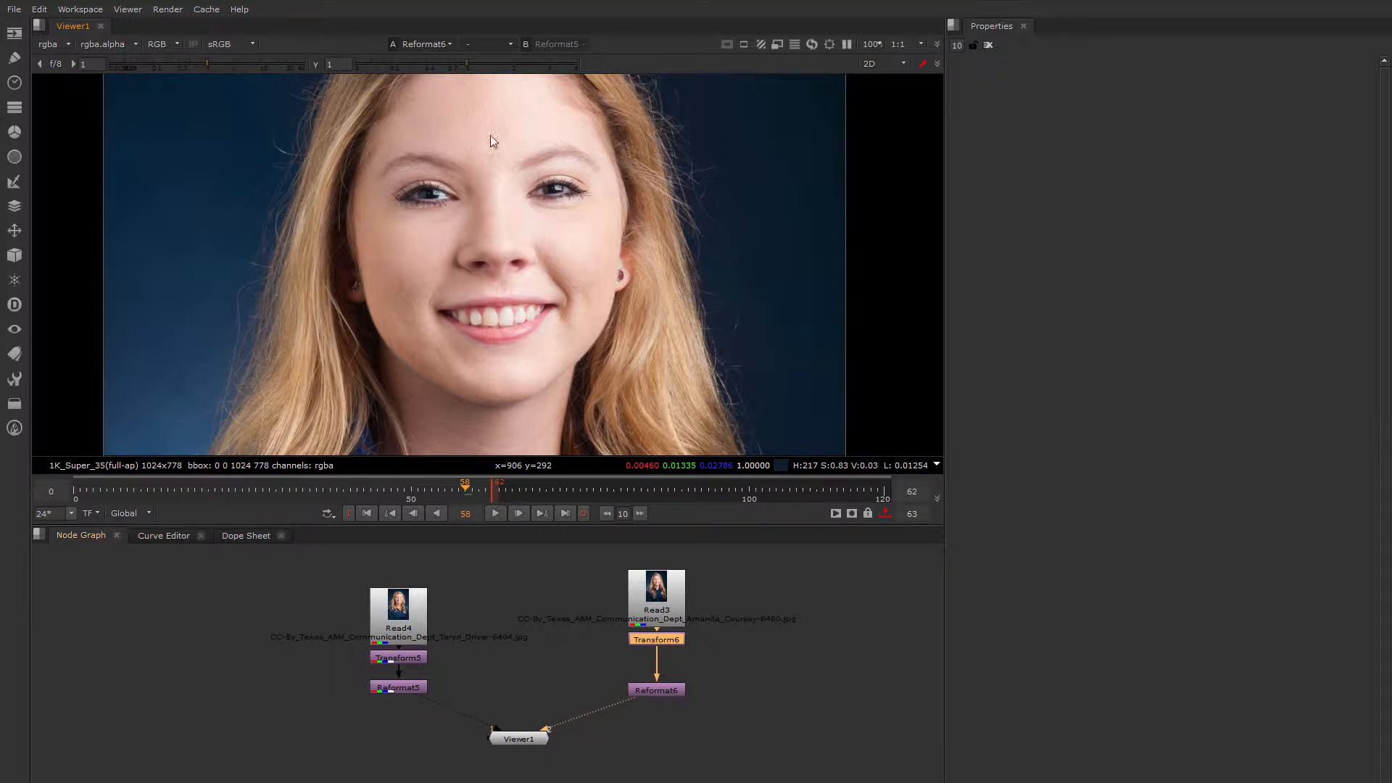
{"action": "left_click", "coordinate": [486, 44]}
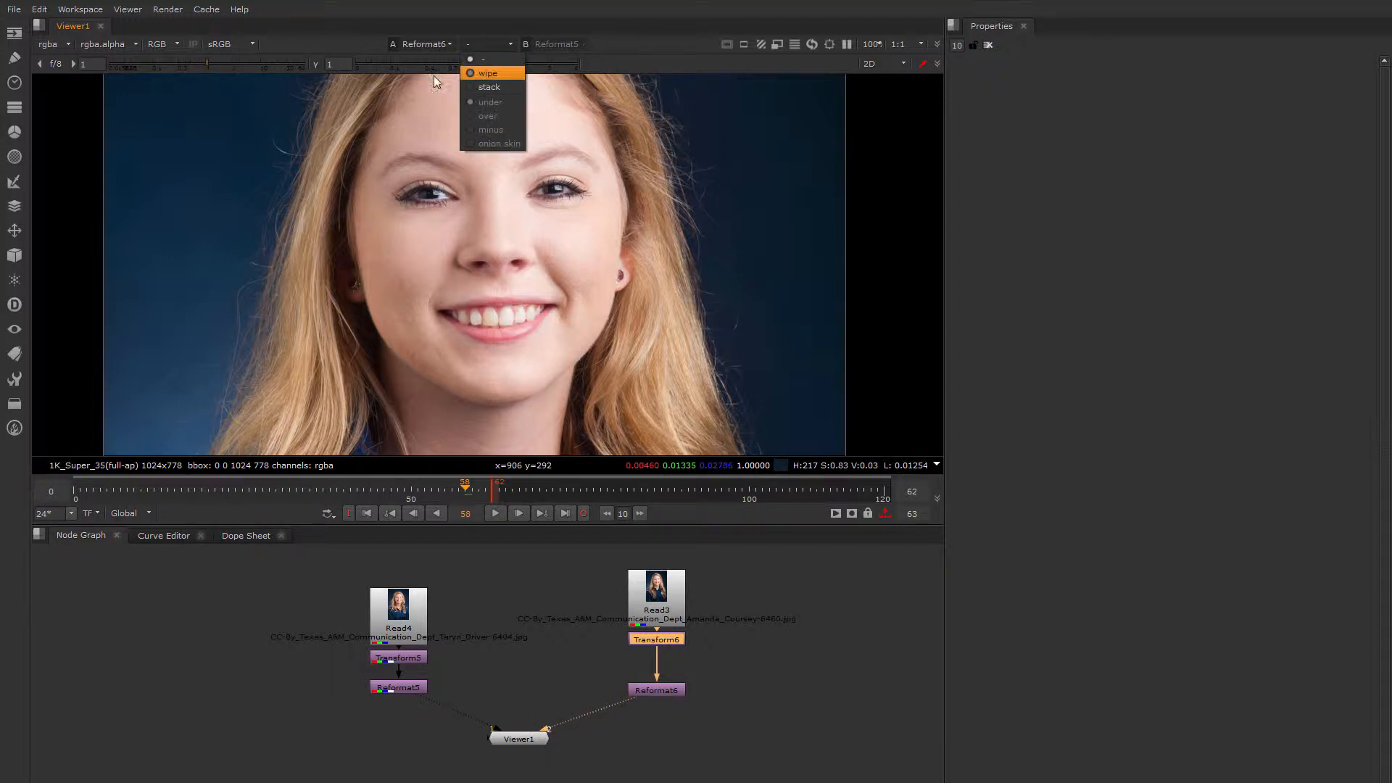
{"action": "left_click", "coordinate": [478, 73]}
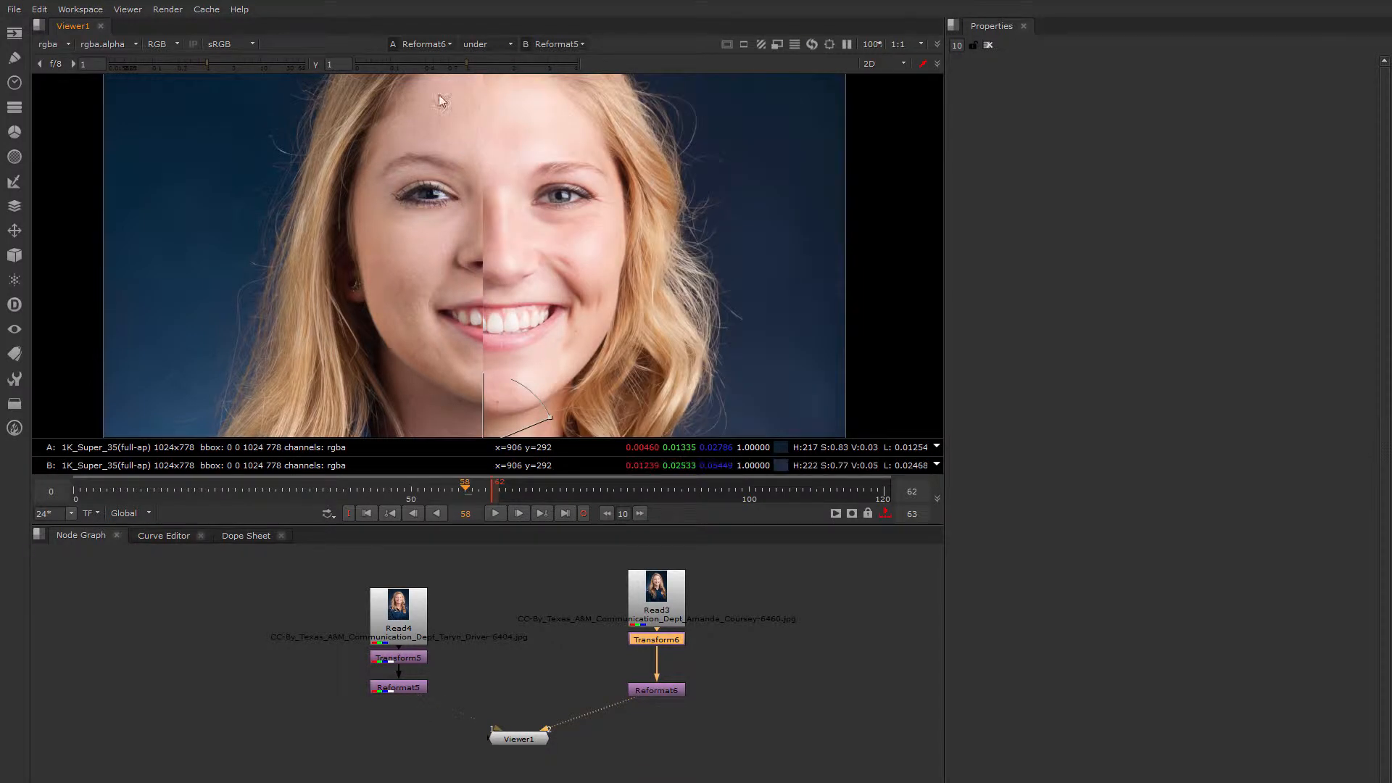
{"action": "scroll", "coordinate": [486, 296], "scroll_direction": "down", "scroll_amount": 3}
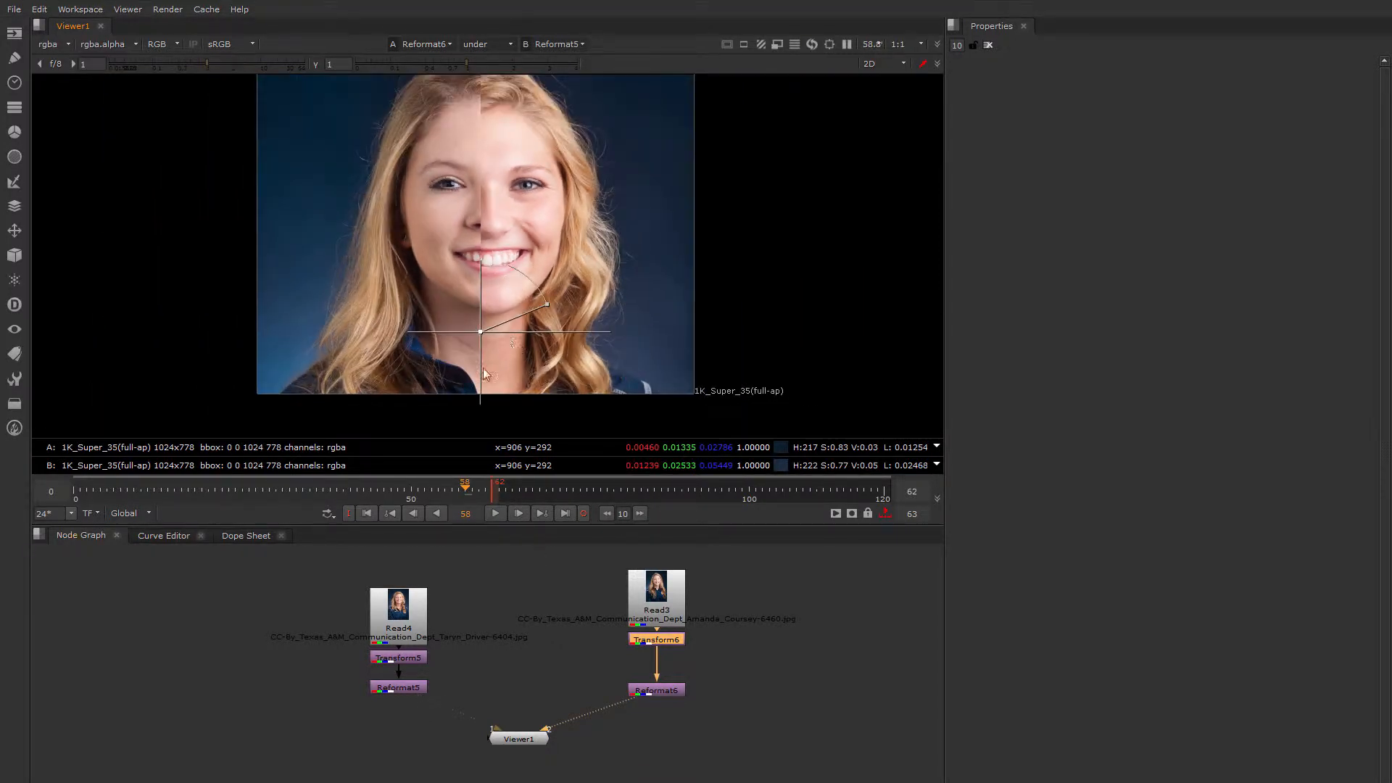
{"action": "left_click_drag", "start_coordinate": [480, 331], "coordinate": [529, 231]}
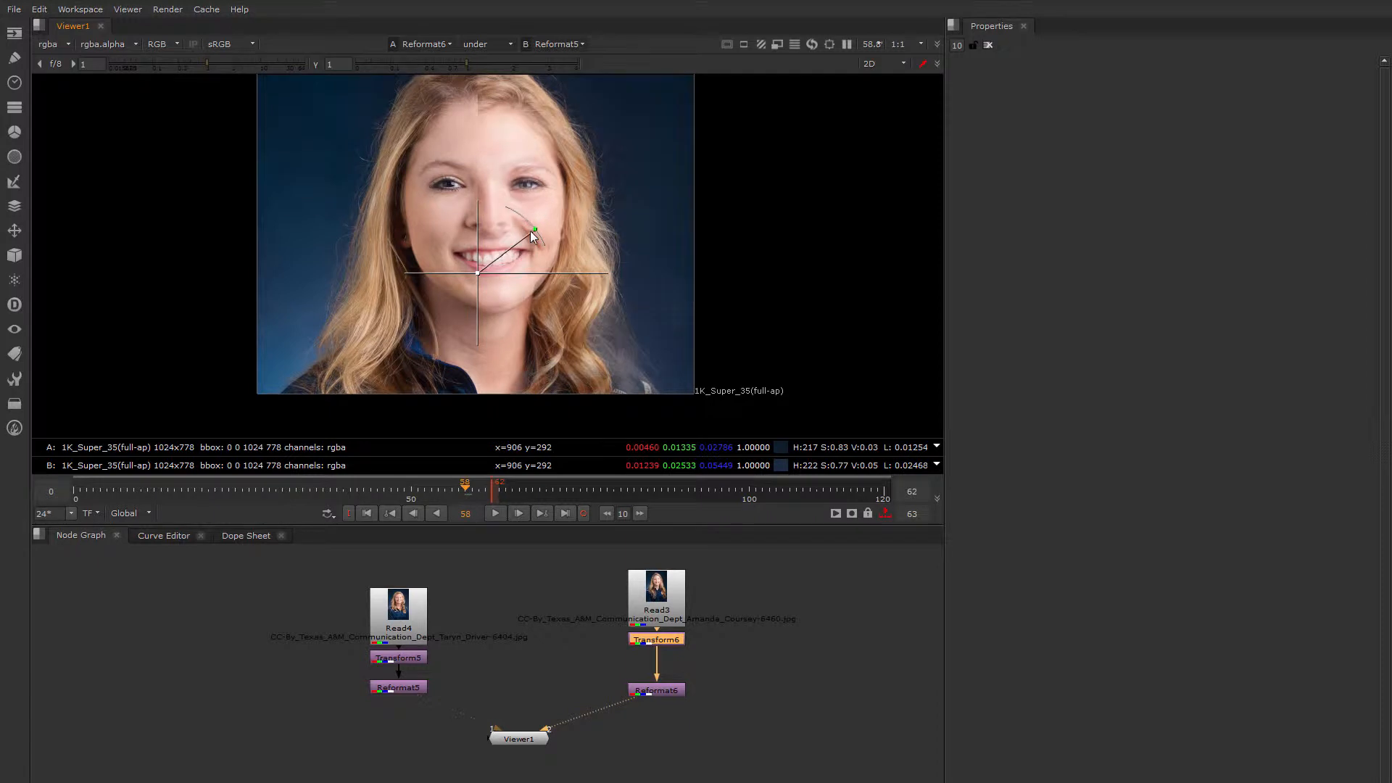
Open Transform6 and translate its portrait to x 20, y -592 to line up the facial features
{"action": "scroll", "coordinate": [512, 229], "scroll_direction": "up", "scroll_amount": 2}
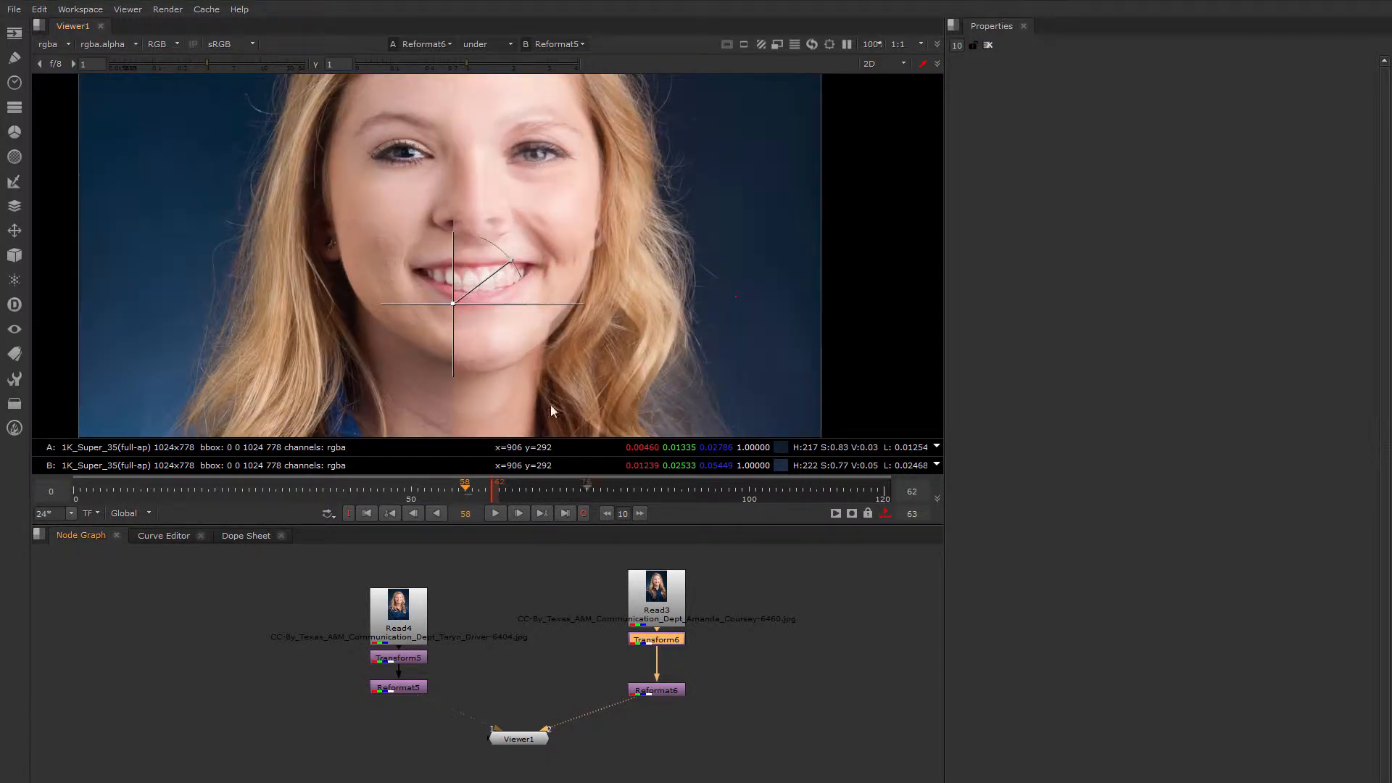
{"action": "scroll", "coordinate": [536, 326], "scroll_direction": "up", "scroll_amount": 2}
{"action": "double_click", "coordinate": [667, 641]}
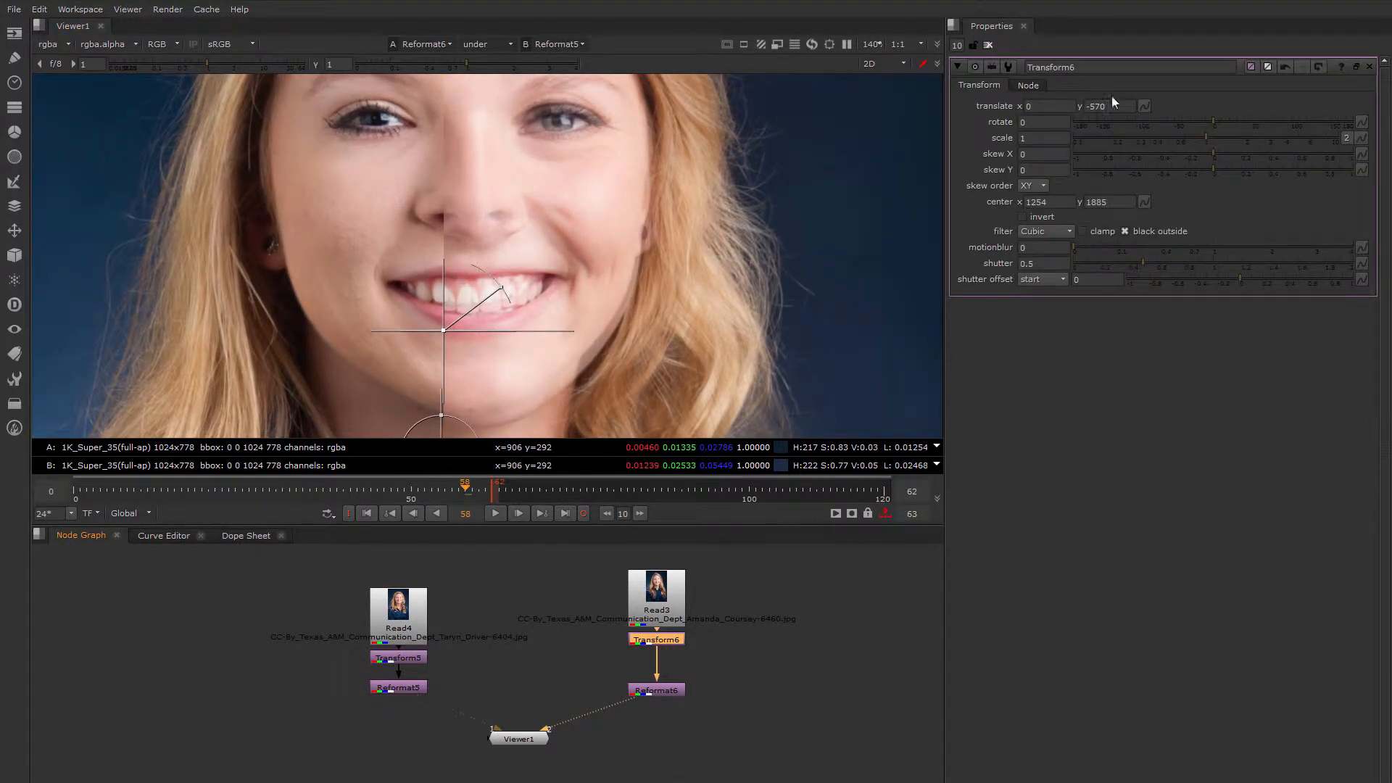
{"action": "scroll", "coordinate": [556, 328], "scroll_direction": "down", "scroll_amount": 3}
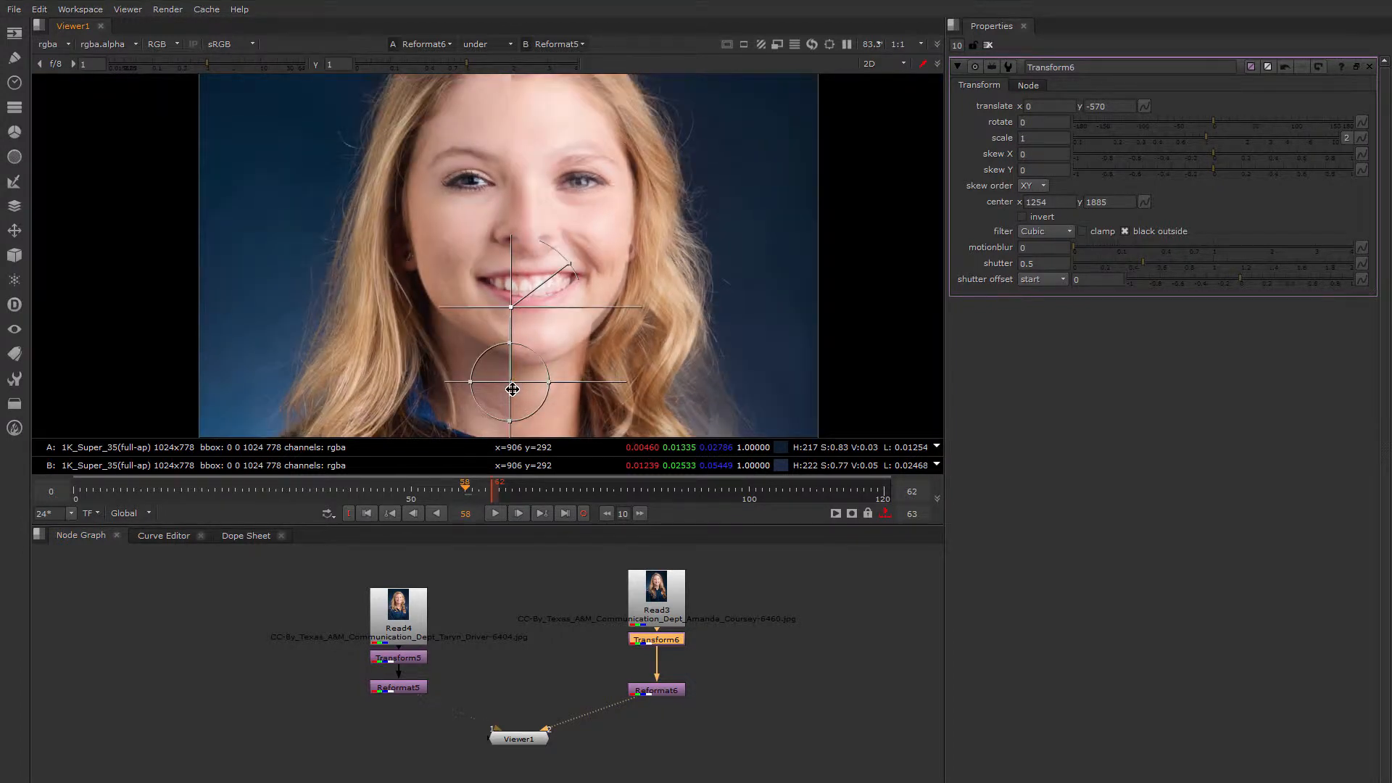
{"action": "left_click_drag", "start_coordinate": [510, 389], "coordinate": [514, 388]}
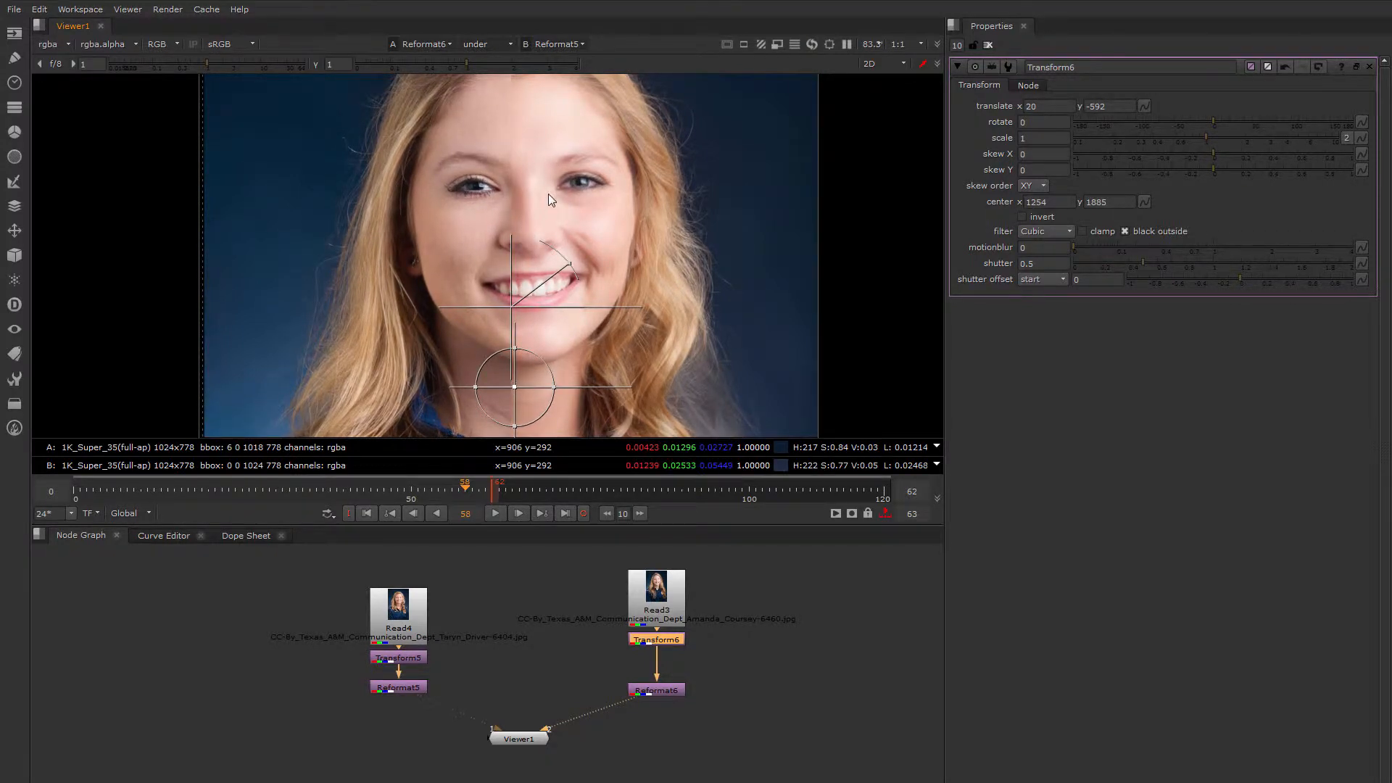
Reset the wipe's fade to full opacity so the two face halves meet at a hard edge
{"action": "scroll", "coordinate": [513, 190], "scroll_direction": "up", "scroll_amount": 2}
{"action": "scroll", "coordinate": [513, 189], "scroll_direction": "down", "scroll_amount": 1}
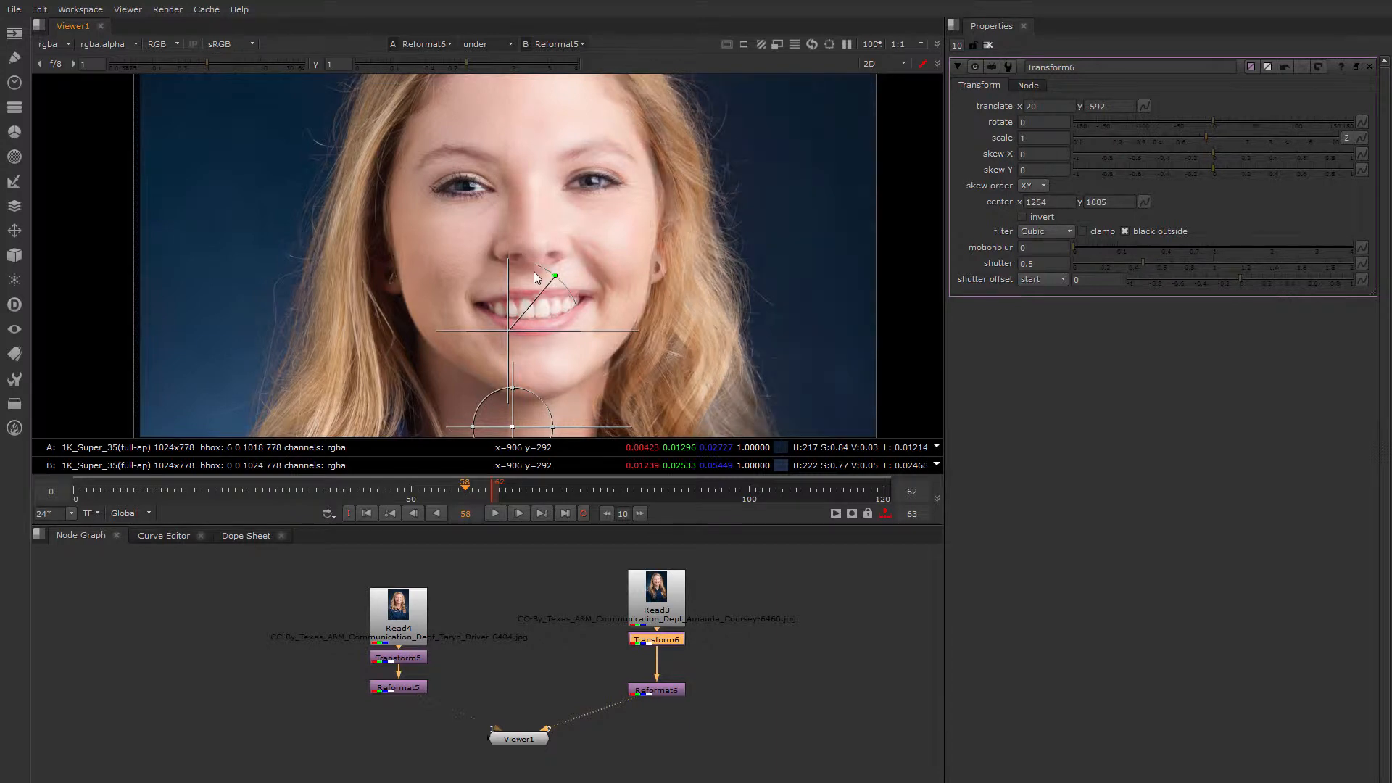
{"action": "left_click_drag", "start_coordinate": [533, 272], "coordinate": [550, 321]}
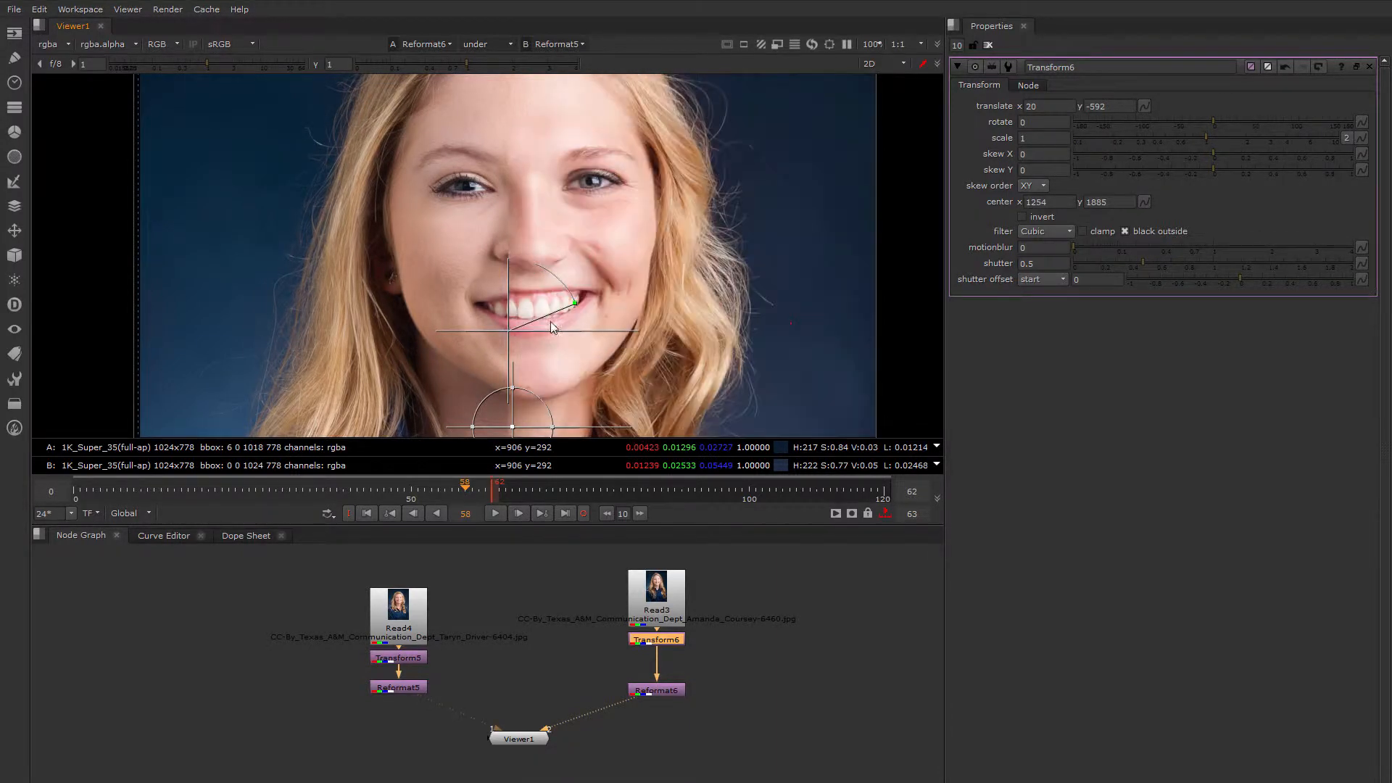
Try translating Transform6 to about x 78, y -582, and undo that move
{"action": "left_click_drag", "start_coordinate": [516, 426], "coordinate": [529, 422]}
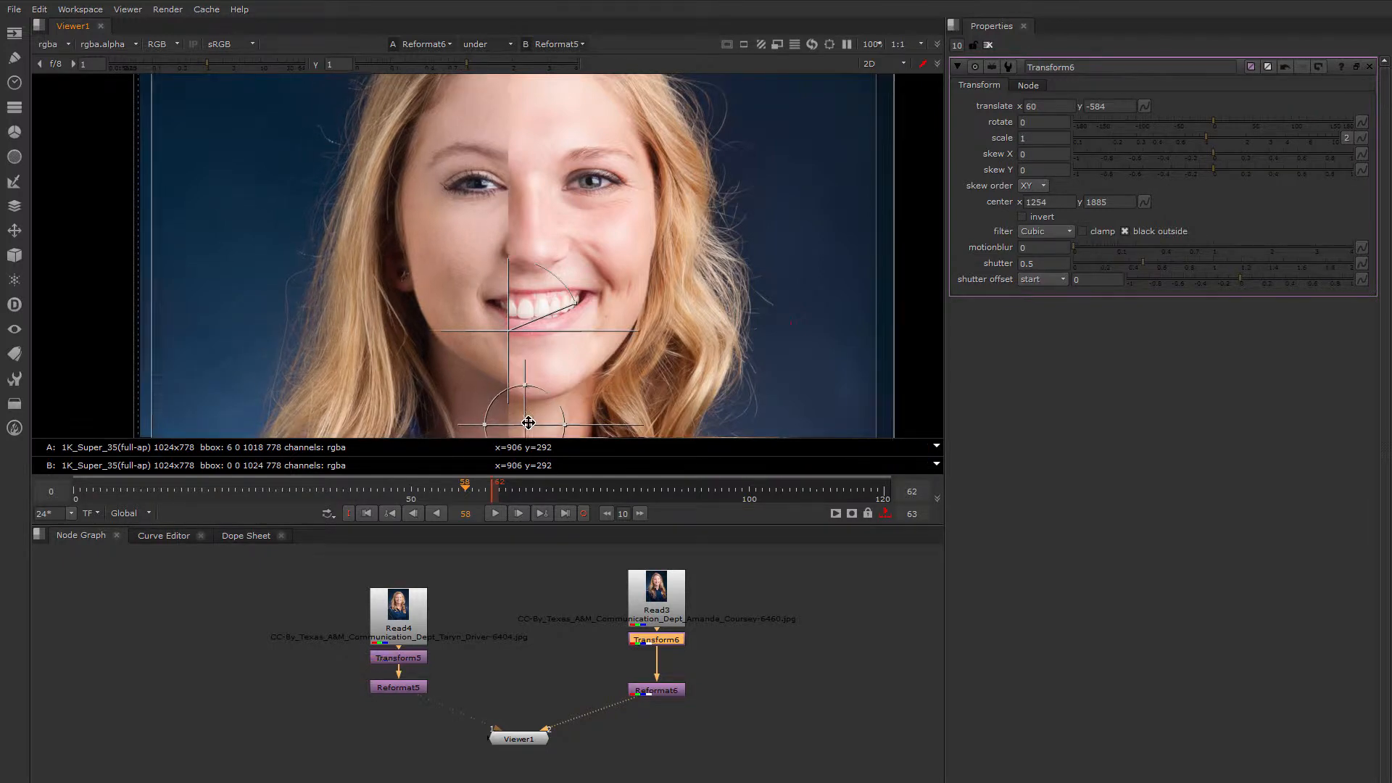
{"action": "key", "text": "ctrl+z"}
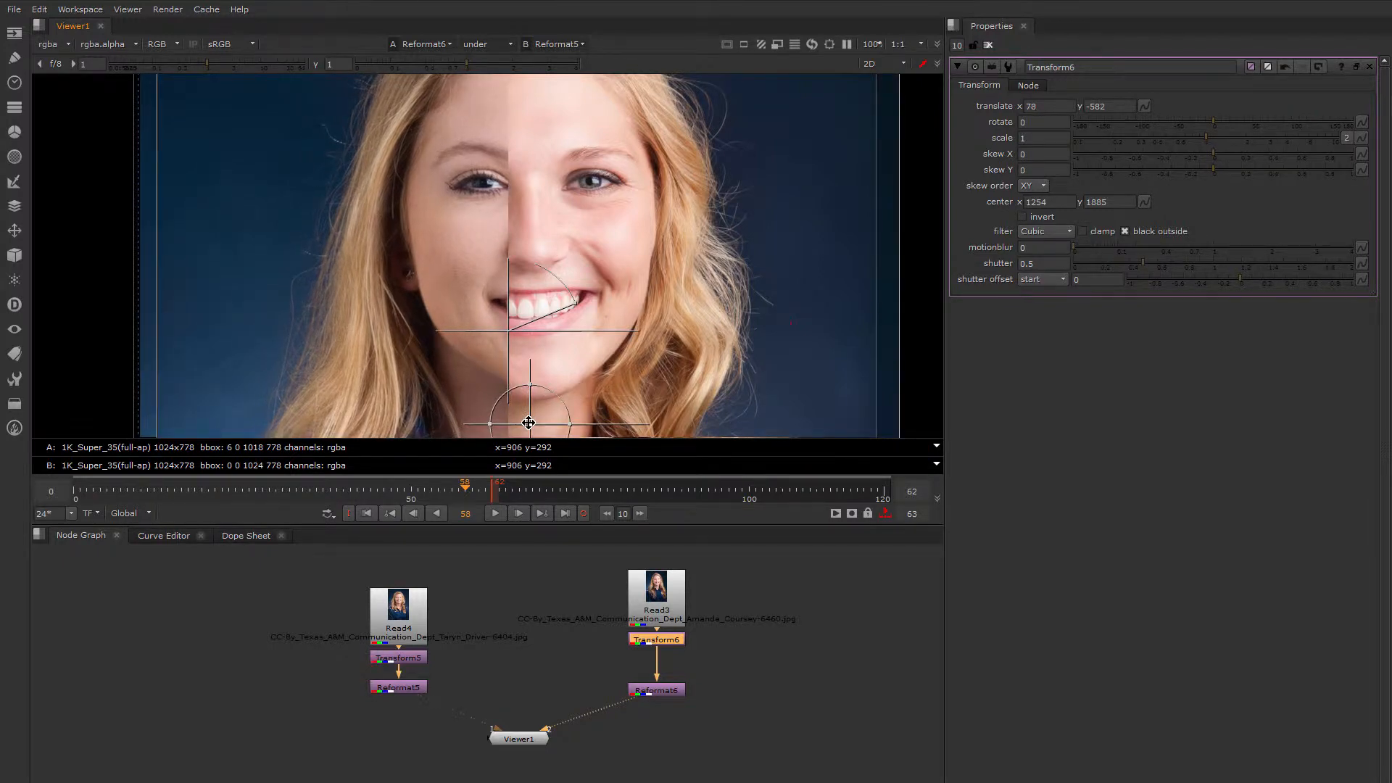
Move the wipe divider towards the left edge of the face and close the Transform6 properties
{"action": "left_click_drag", "start_coordinate": [505, 330], "coordinate": [432, 365]}
{"action": "scroll", "coordinate": [510, 304], "scroll_direction": "down", "scroll_amount": 3}
{"action": "scroll", "coordinate": [512, 308], "scroll_direction": "down", "scroll_amount": 1}
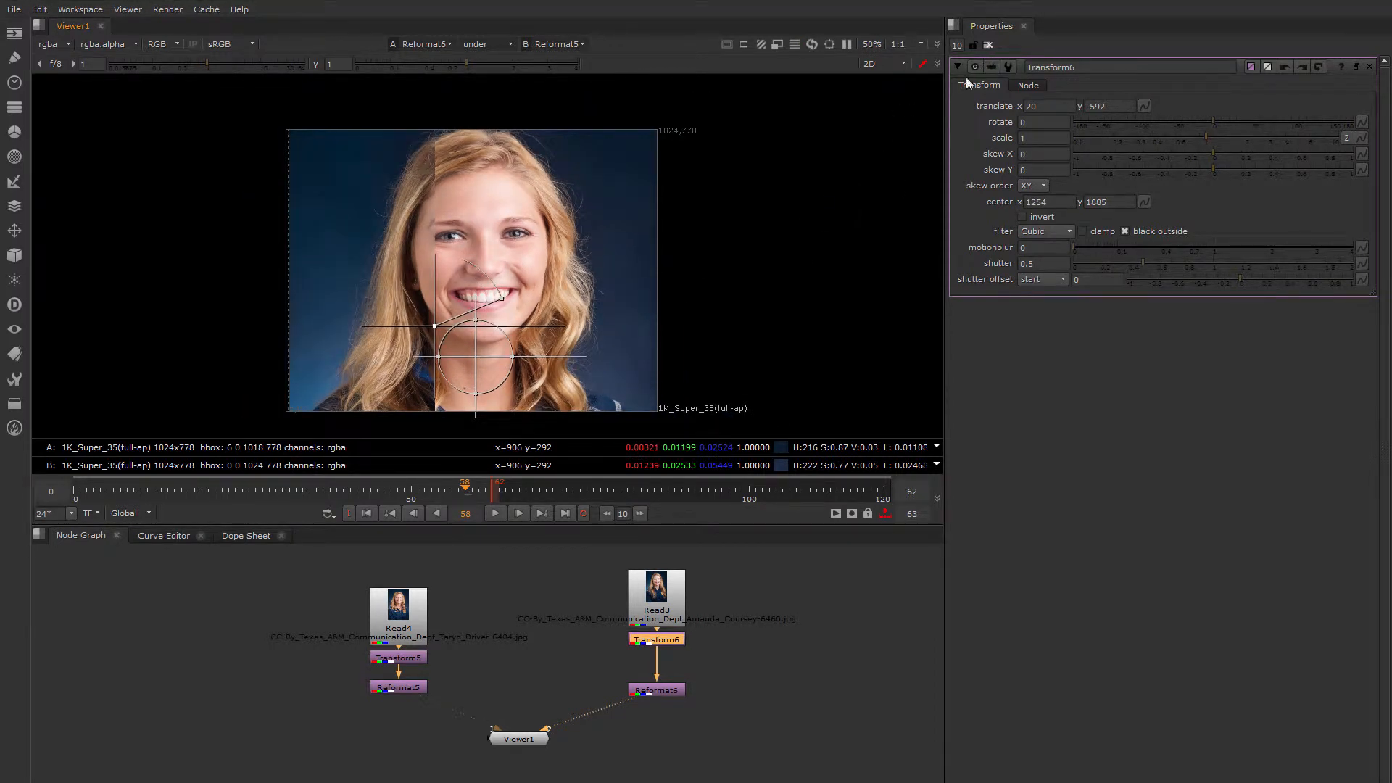
{"action": "left_click", "coordinate": [987, 46]}
Reposition the wipe divider along the middle of the face, with its centre on the chin
{"action": "scroll", "coordinate": [403, 305], "scroll_direction": "up", "scroll_amount": 3}
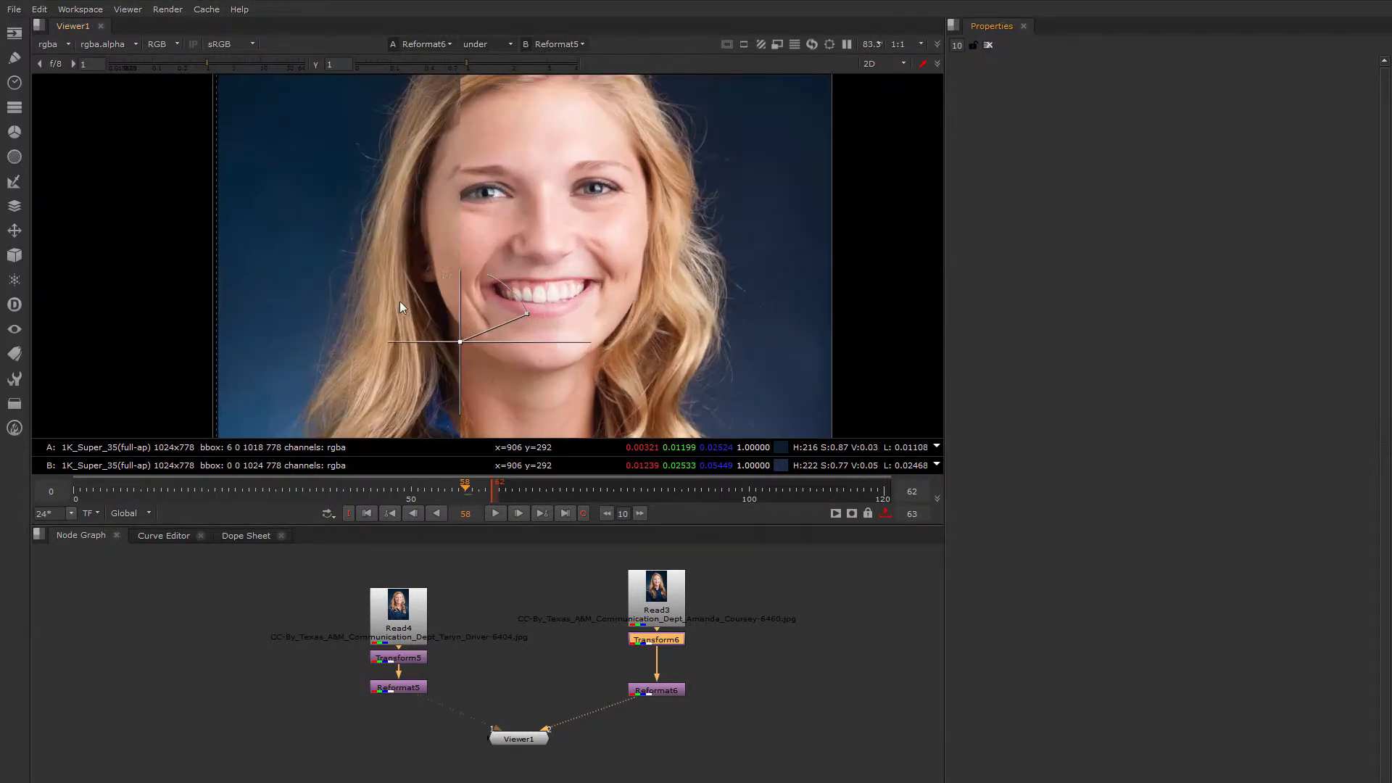
{"action": "middle_click_drag", "start_coordinate": [633, 164], "coordinate": [586, 169]}
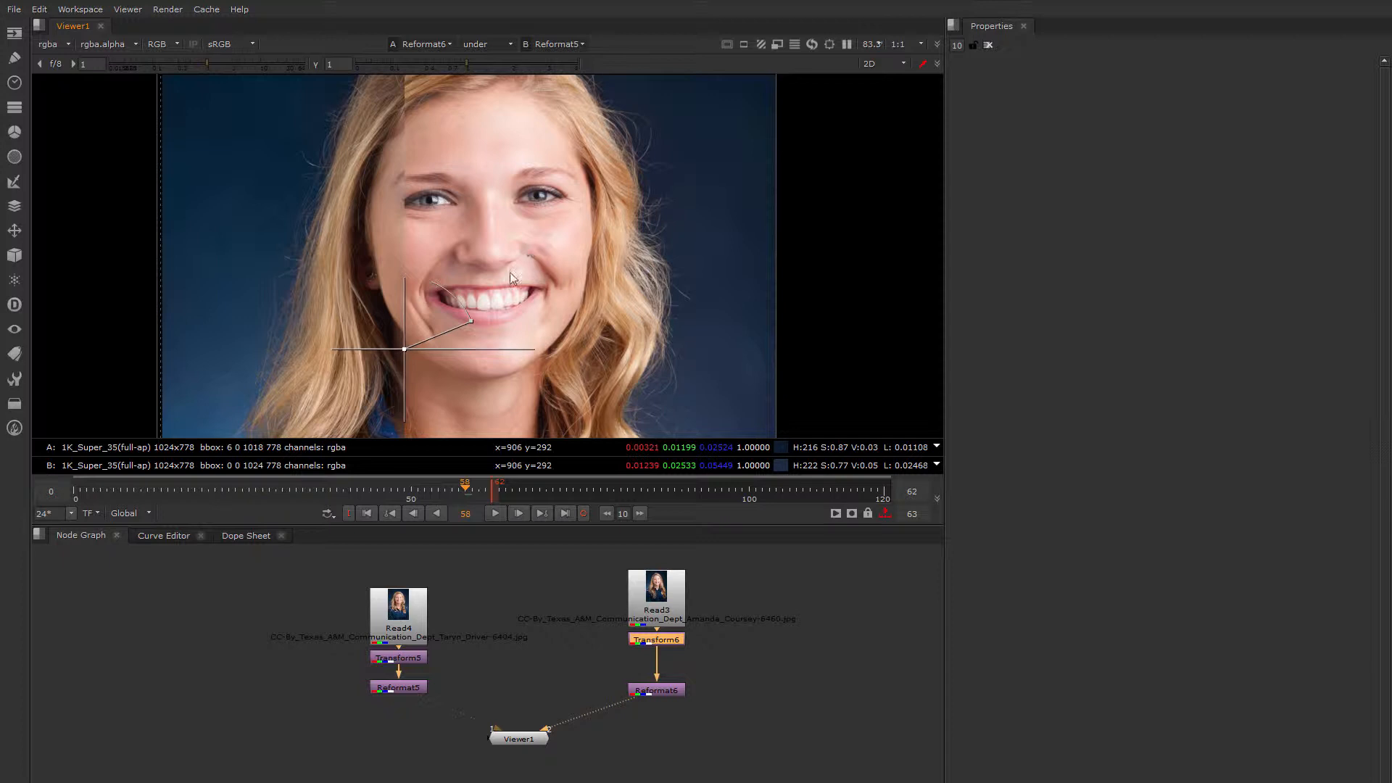
{"action": "left_click_drag", "start_coordinate": [374, 348], "coordinate": [488, 349]}
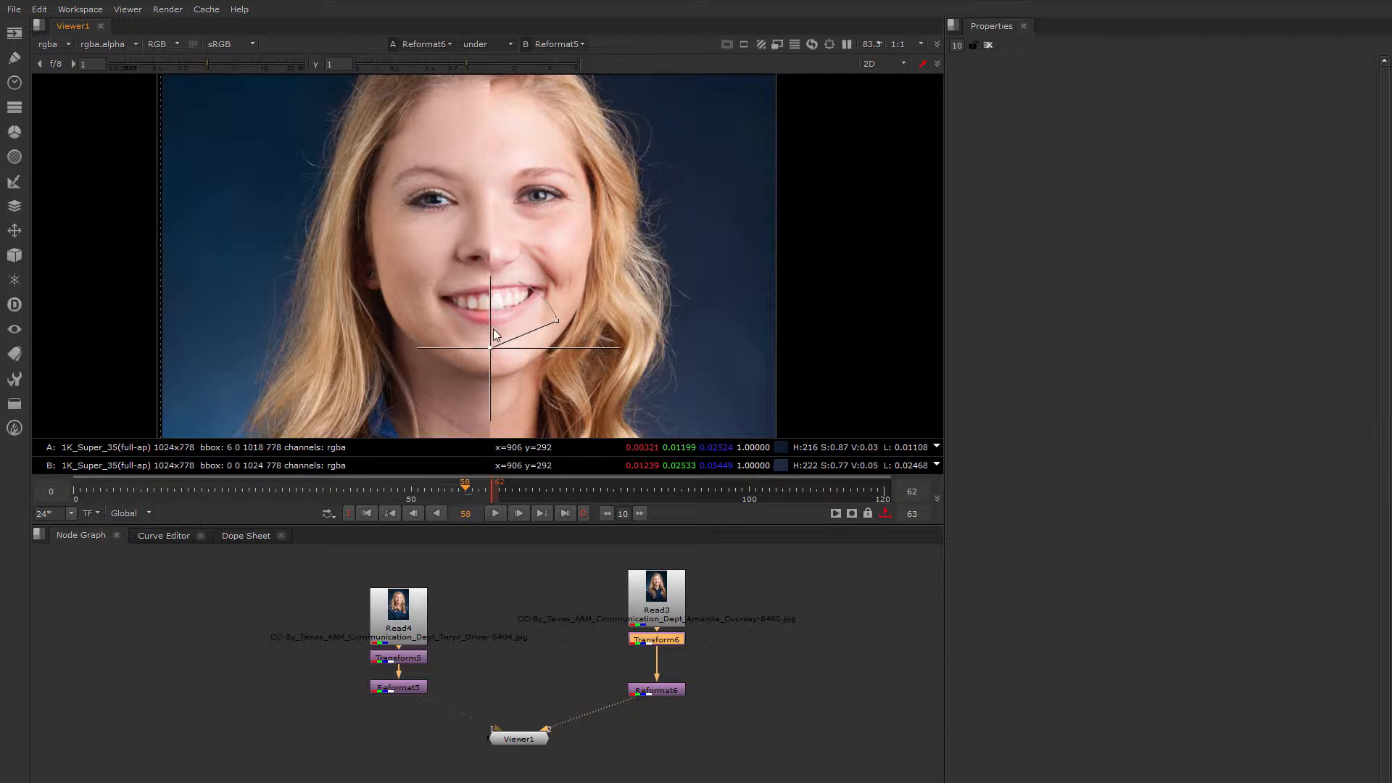
Tidy both node branches by moving Reformat5 and Reformat6 up directly beneath Transform5 and Transform6
{"action": "middle_click_drag", "start_coordinate": [457, 668], "coordinate": [404, 637]}
{"action": "scroll", "coordinate": [447, 650], "scroll_direction": "up", "scroll_amount": 3}
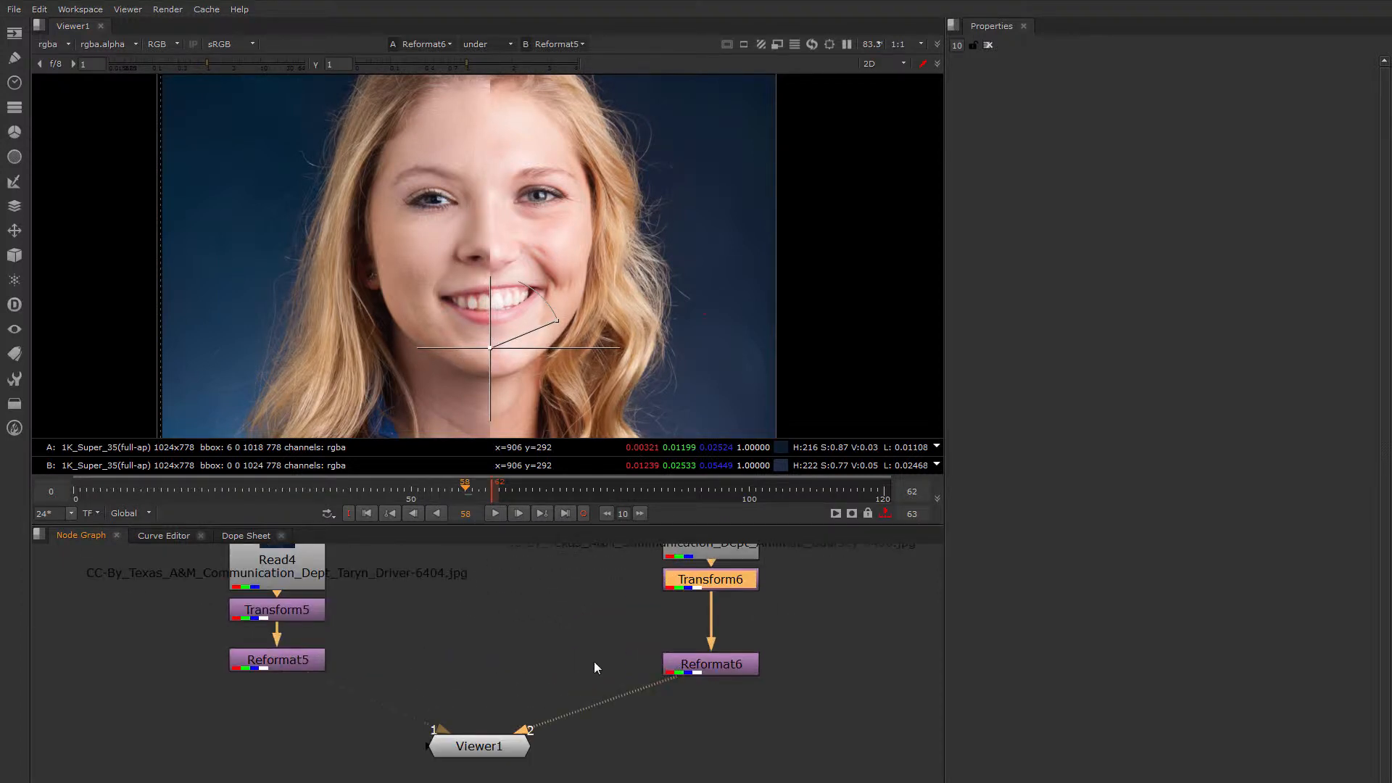
{"action": "left_click_drag", "start_coordinate": [699, 665], "coordinate": [700, 632]}
{"action": "left_click_drag", "start_coordinate": [308, 669], "coordinate": [303, 651]}
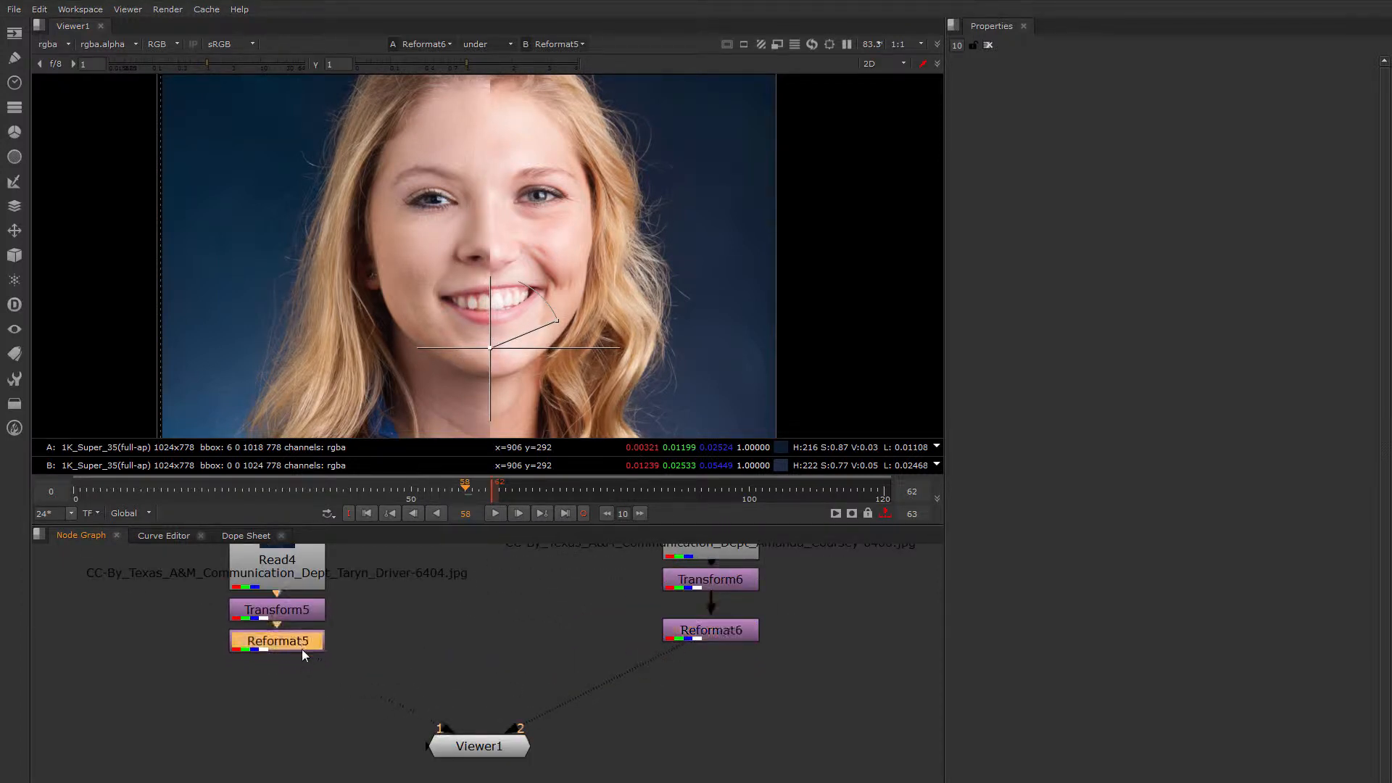
{"action": "left_click_drag", "start_coordinate": [711, 631], "coordinate": [711, 612]}
{"action": "left_click", "coordinate": [567, 638]}
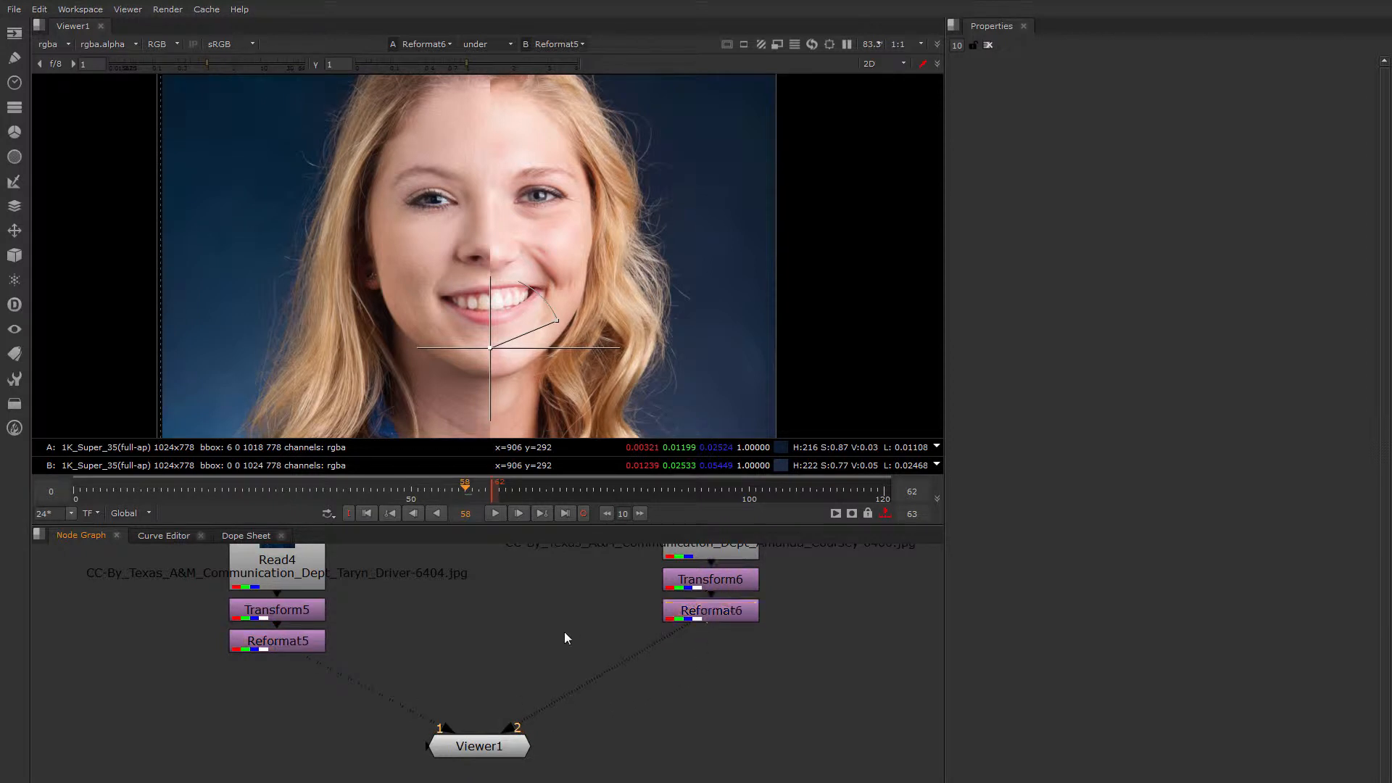
{"action": "middle_click_drag", "start_coordinate": [651, 637], "coordinate": [648, 668]}
{"action": "scroll", "coordinate": [643, 672], "scroll_direction": "down", "scroll_amount": 1}
Compare the two portraits by sweeping the wipe divider between the left edge and the middle of the face
{"action": "left_click_drag", "start_coordinate": [490, 348], "coordinate": [376, 368]}
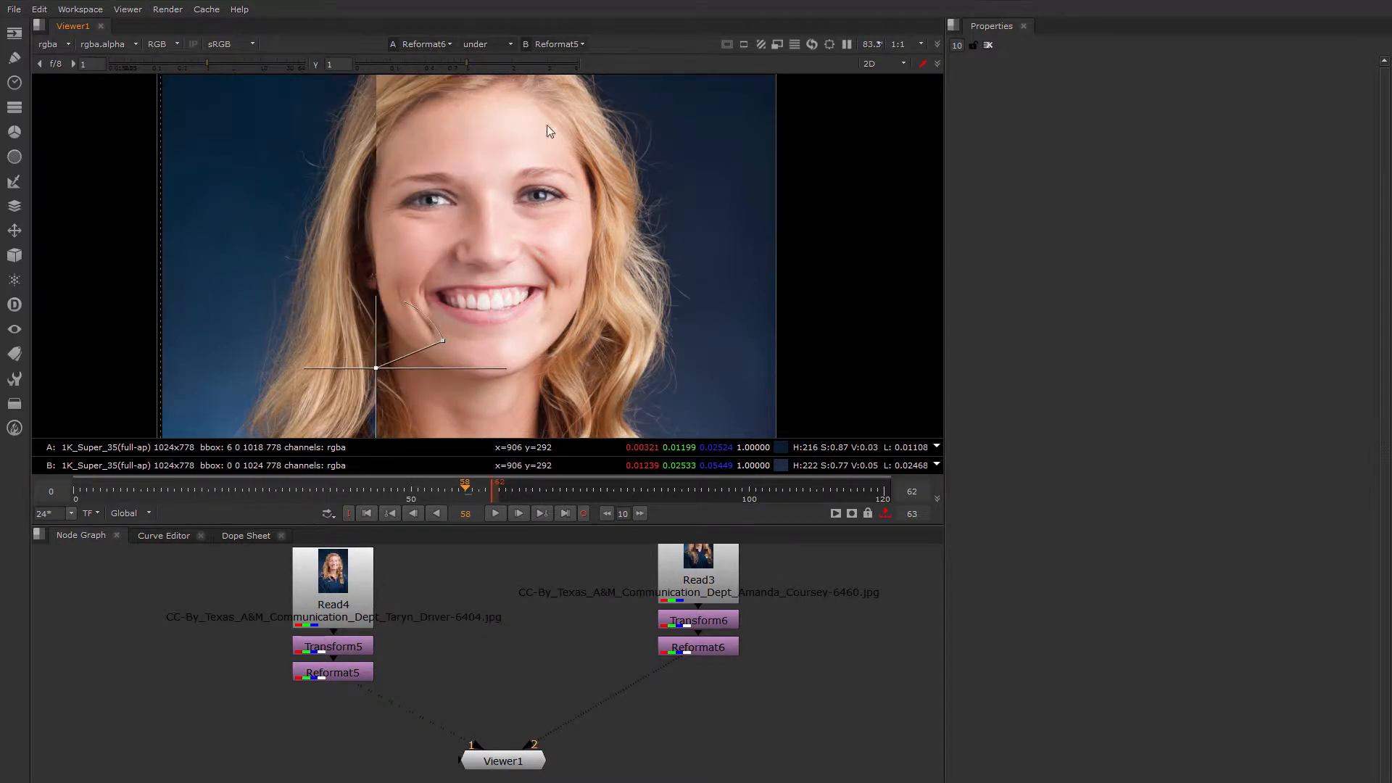
{"action": "scroll", "coordinate": [510, 313], "scroll_direction": "down", "scroll_amount": 2}
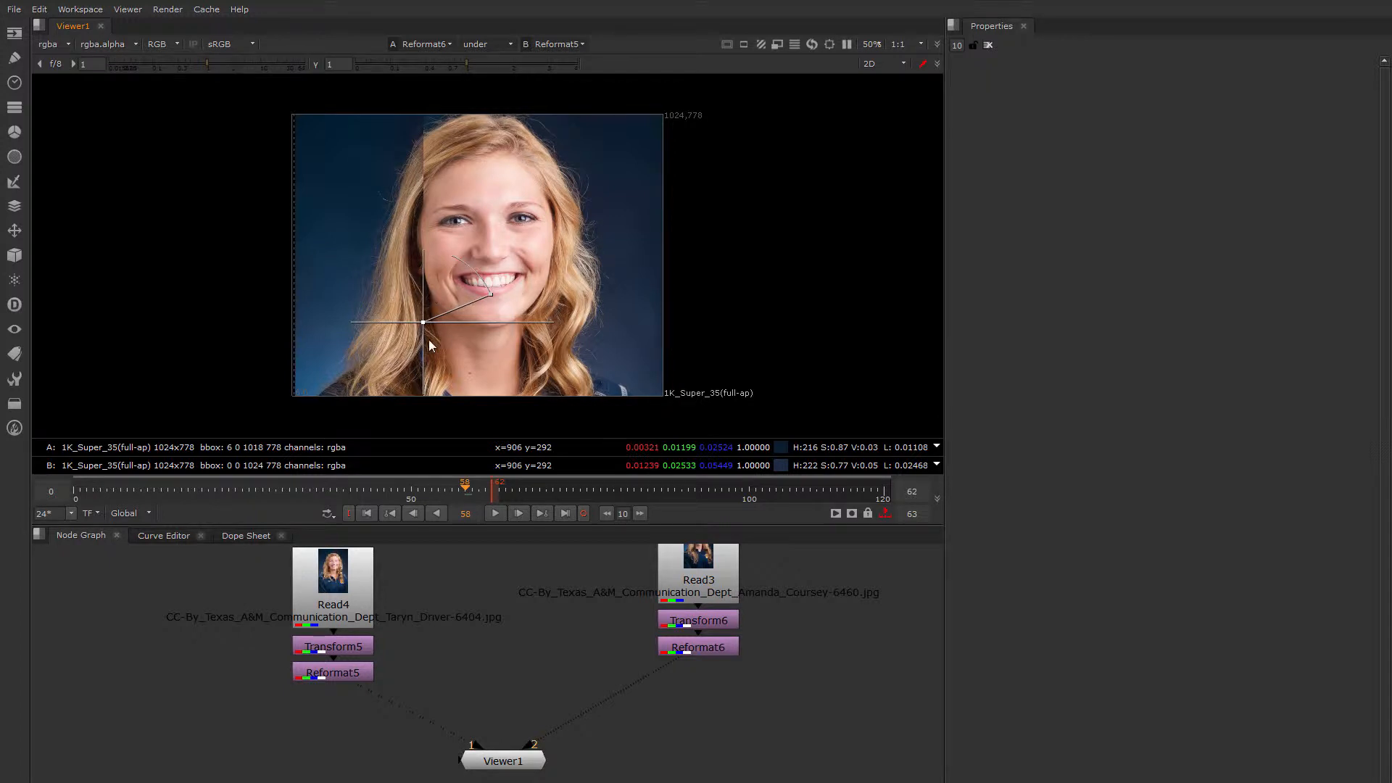
{"action": "left_click_drag", "start_coordinate": [427, 322], "coordinate": [480, 315]}
{"action": "scroll", "coordinate": [480, 315], "scroll_direction": "up", "scroll_amount": 2}
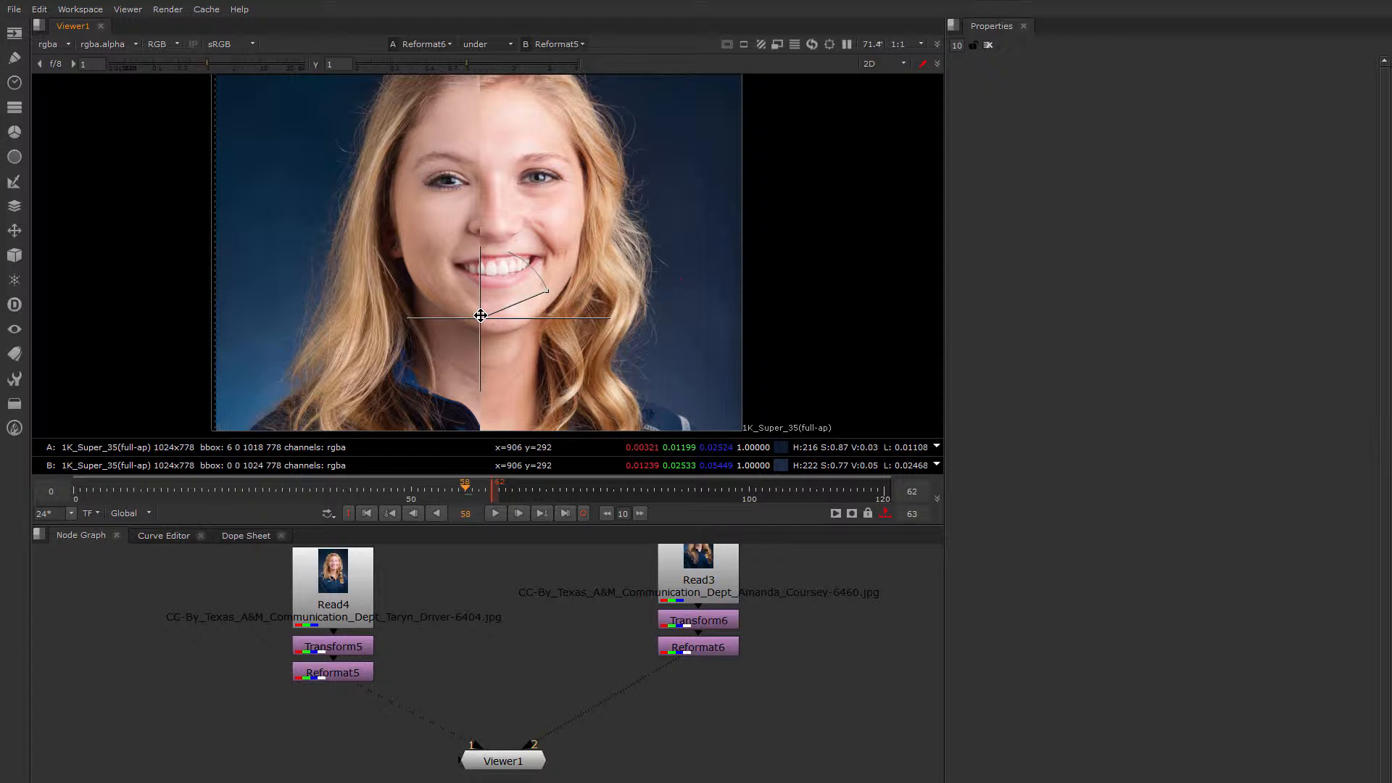
{"action": "left_click_drag", "start_coordinate": [480, 318], "coordinate": [450, 312]}
{"action": "scroll", "coordinate": [533, 338], "scroll_direction": "down", "scroll_amount": 2}
{"action": "middle_click_drag", "start_coordinate": [534, 338], "coordinate": [511, 324]}
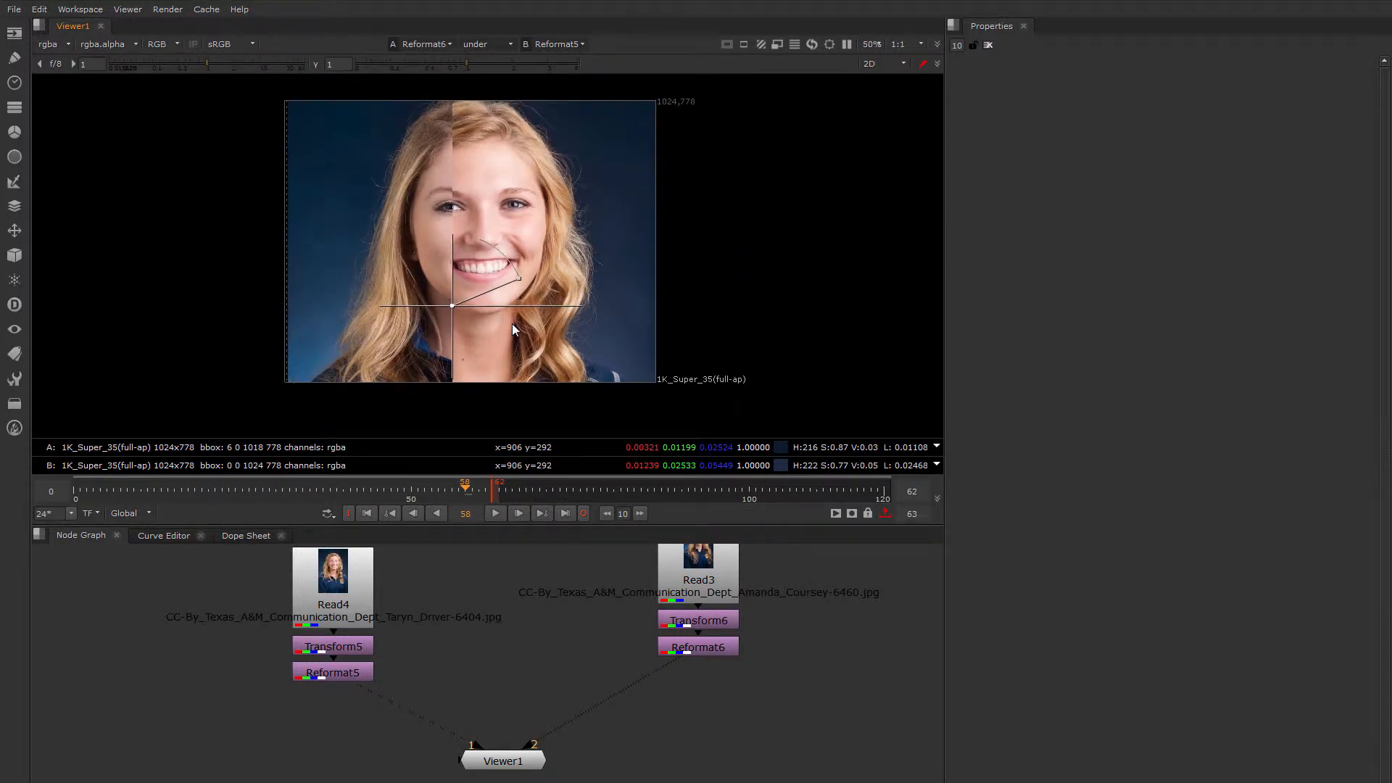
{"action": "left_click_drag", "start_coordinate": [453, 305], "coordinate": [484, 302]}
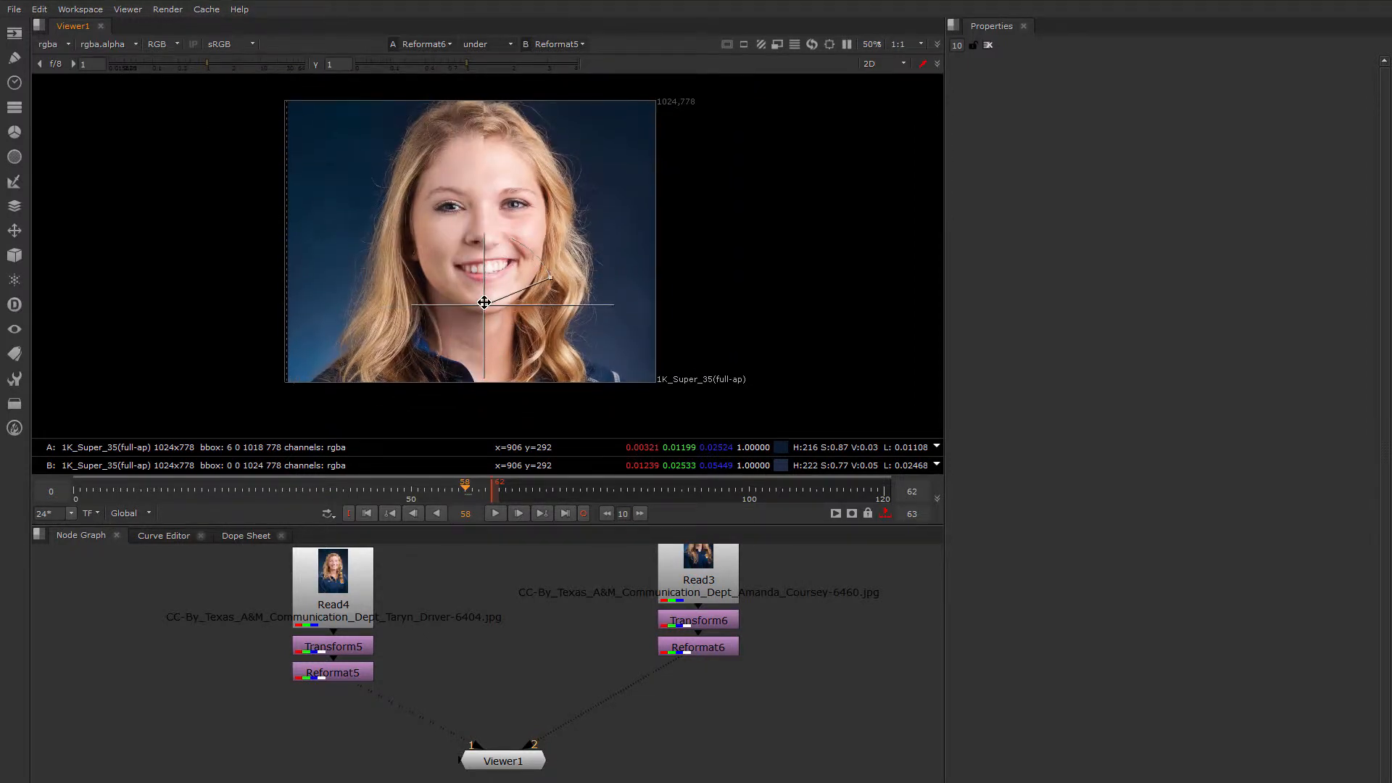
{"action": "scroll", "coordinate": [500, 305], "scroll_direction": "up", "scroll_amount": 3}
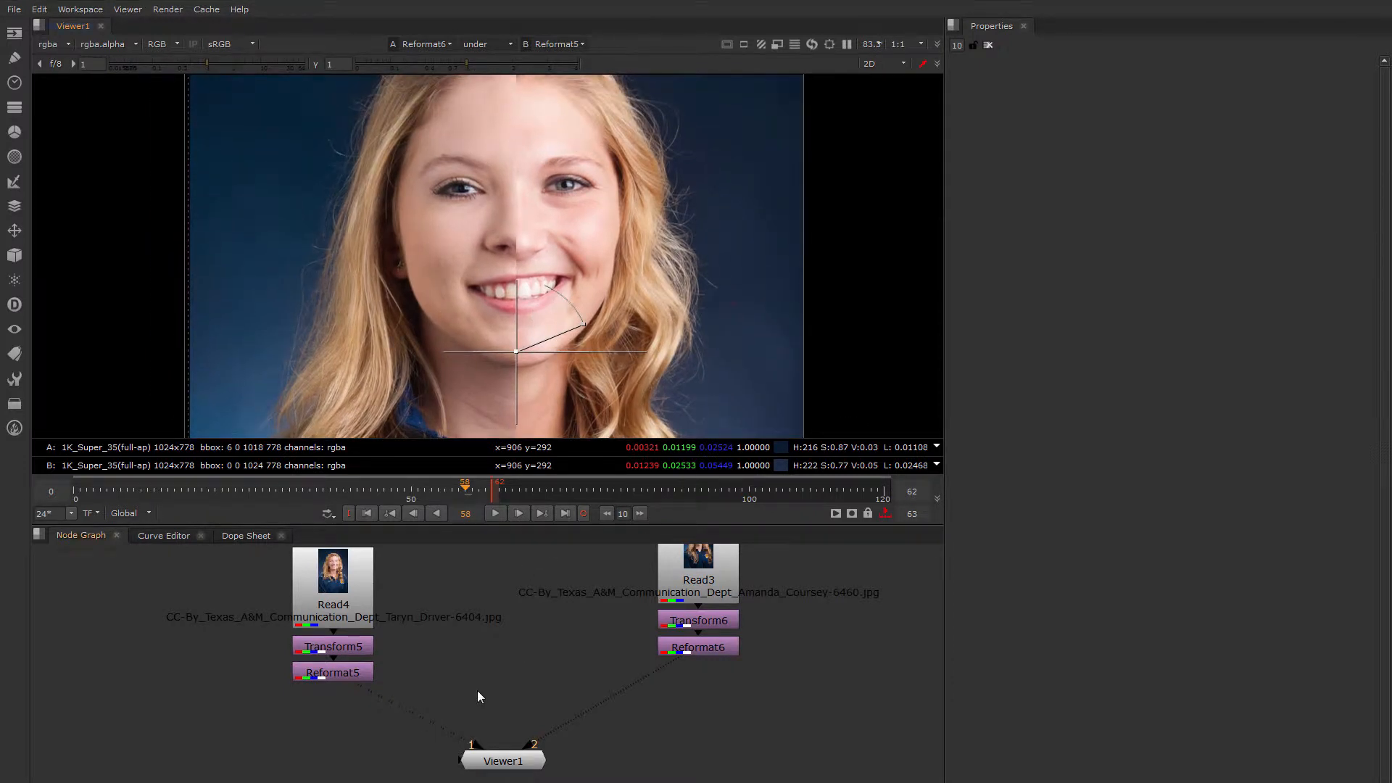
Add a SplineWarp node, connect its A input to Reformat6 and B input to Reformat5, and close its properties
{"action": "key", "text": "Tab"}
{"action": "key", "text": "Return"}
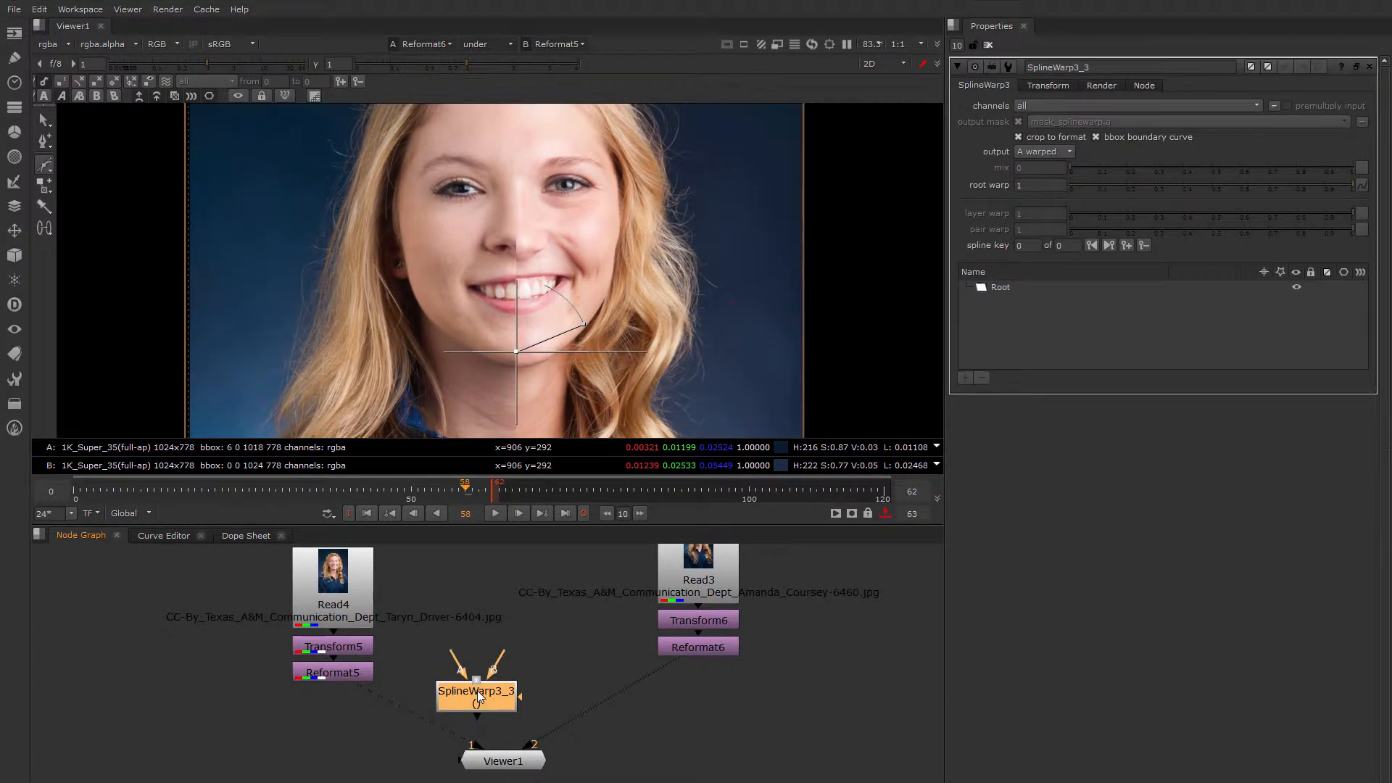
{"action": "left_click_drag", "start_coordinate": [500, 661], "coordinate": [683, 648]}
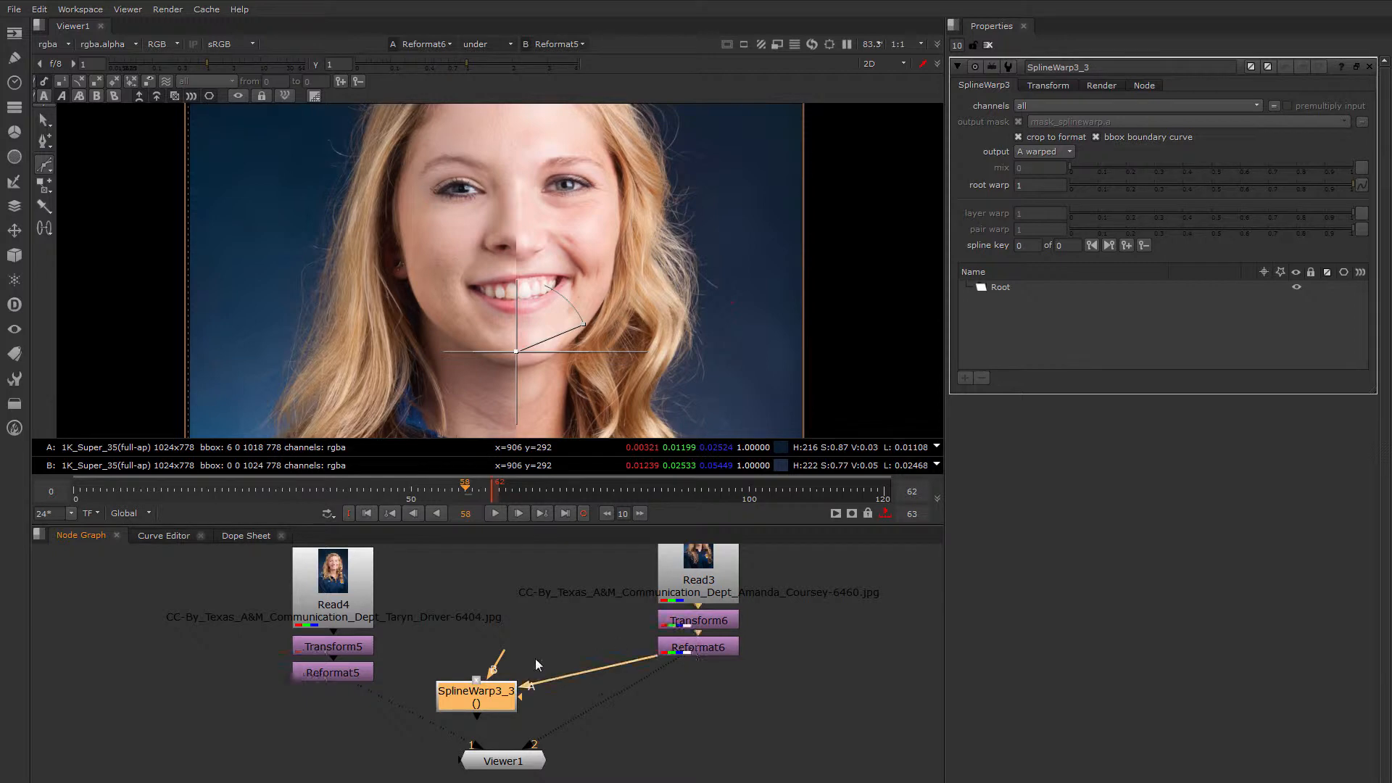
{"action": "left_click_drag", "start_coordinate": [455, 659], "coordinate": [327, 678]}
{"action": "left_click_drag", "start_coordinate": [470, 697], "coordinate": [519, 697]}
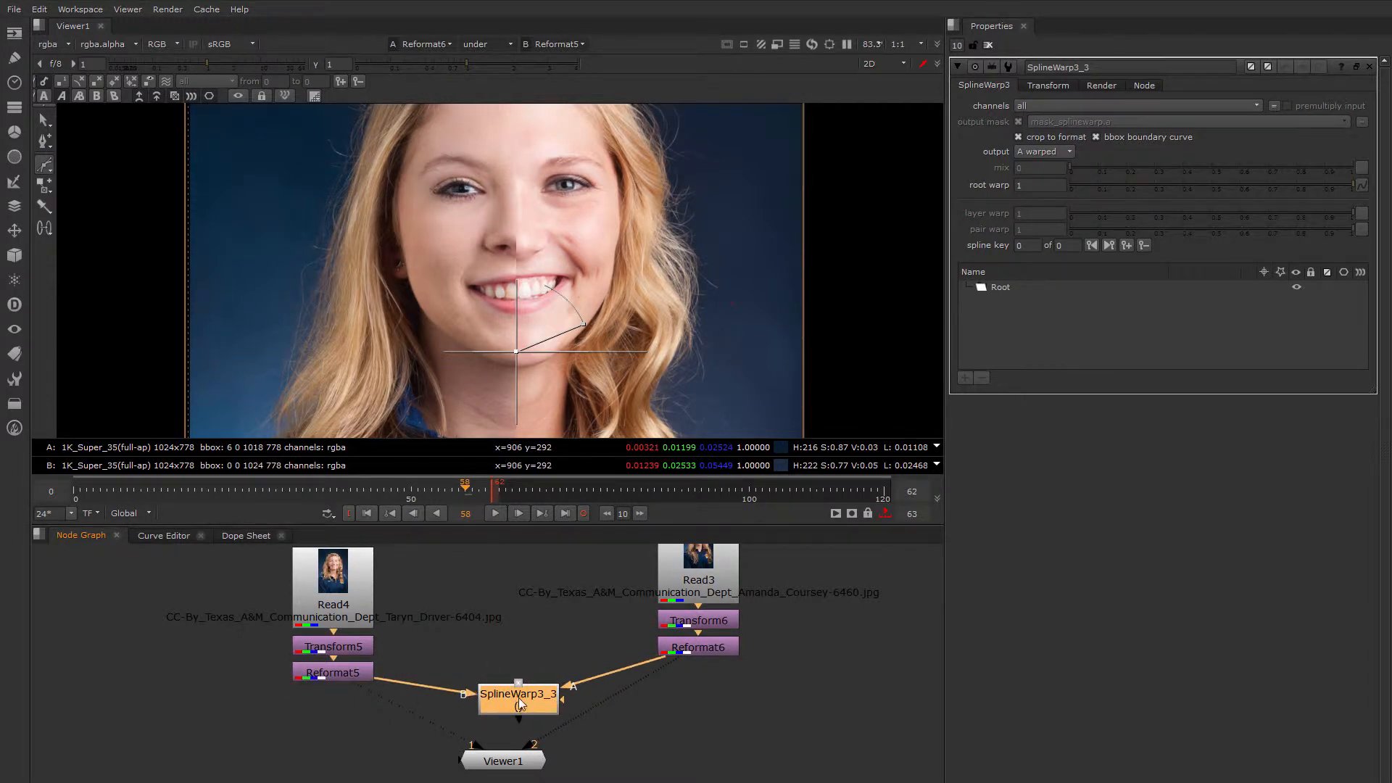
{"action": "left_click", "coordinate": [987, 46]}
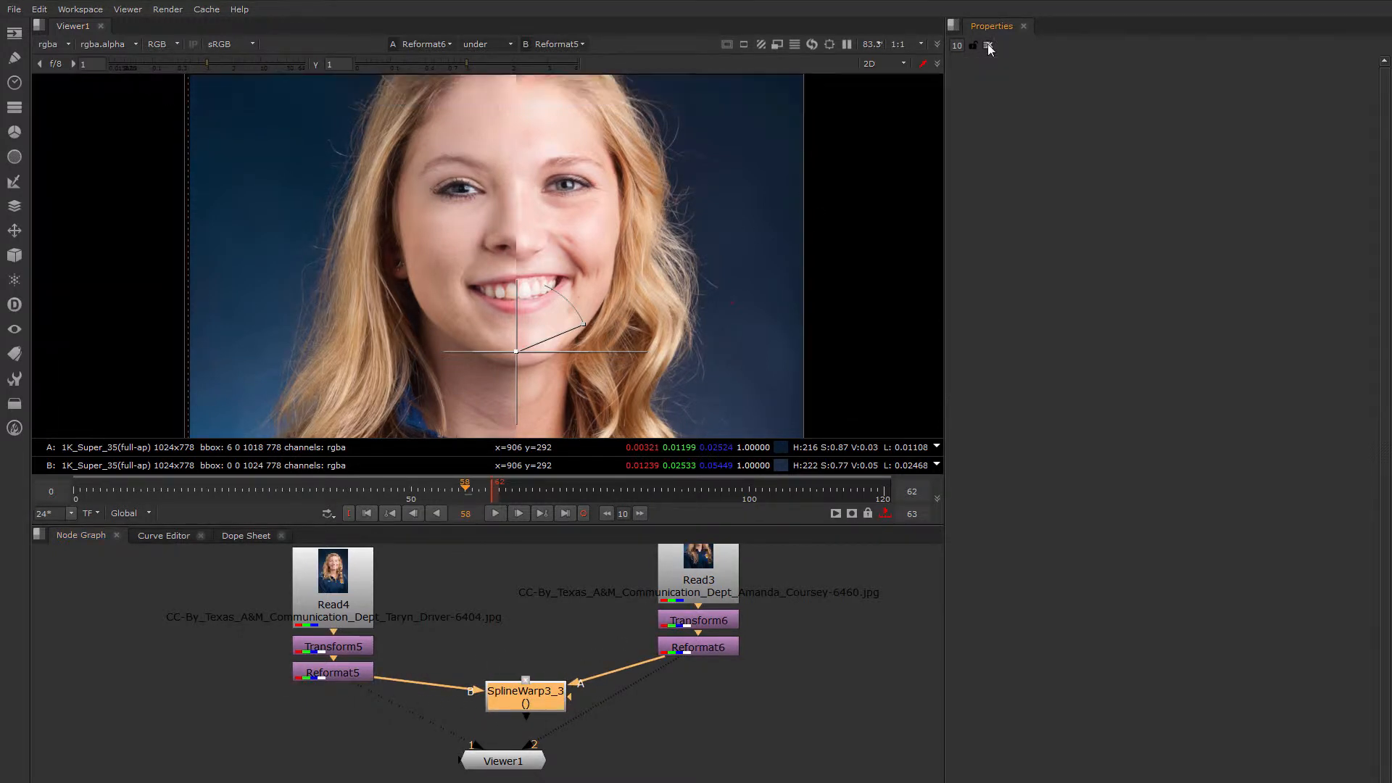
Turn off the viewer wipe so only Reformat6 is shown, and frame the portrait
{"action": "left_click", "coordinate": [487, 47]}
{"action": "left_click", "coordinate": [486, 58]}
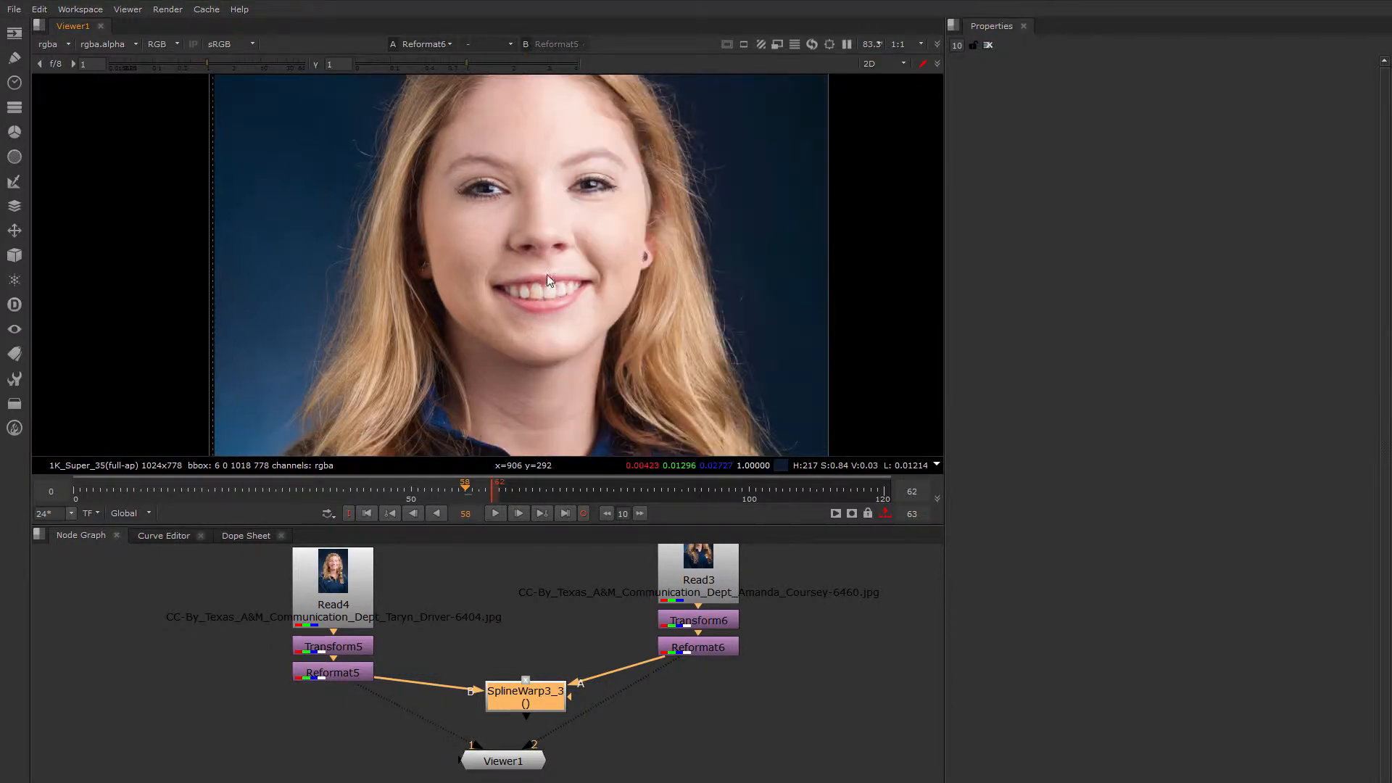
{"action": "scroll", "coordinate": [563, 228], "scroll_direction": "down", "scroll_amount": 2}
{"action": "middle_click_drag", "start_coordinate": [495, 265], "coordinate": [491, 275]}
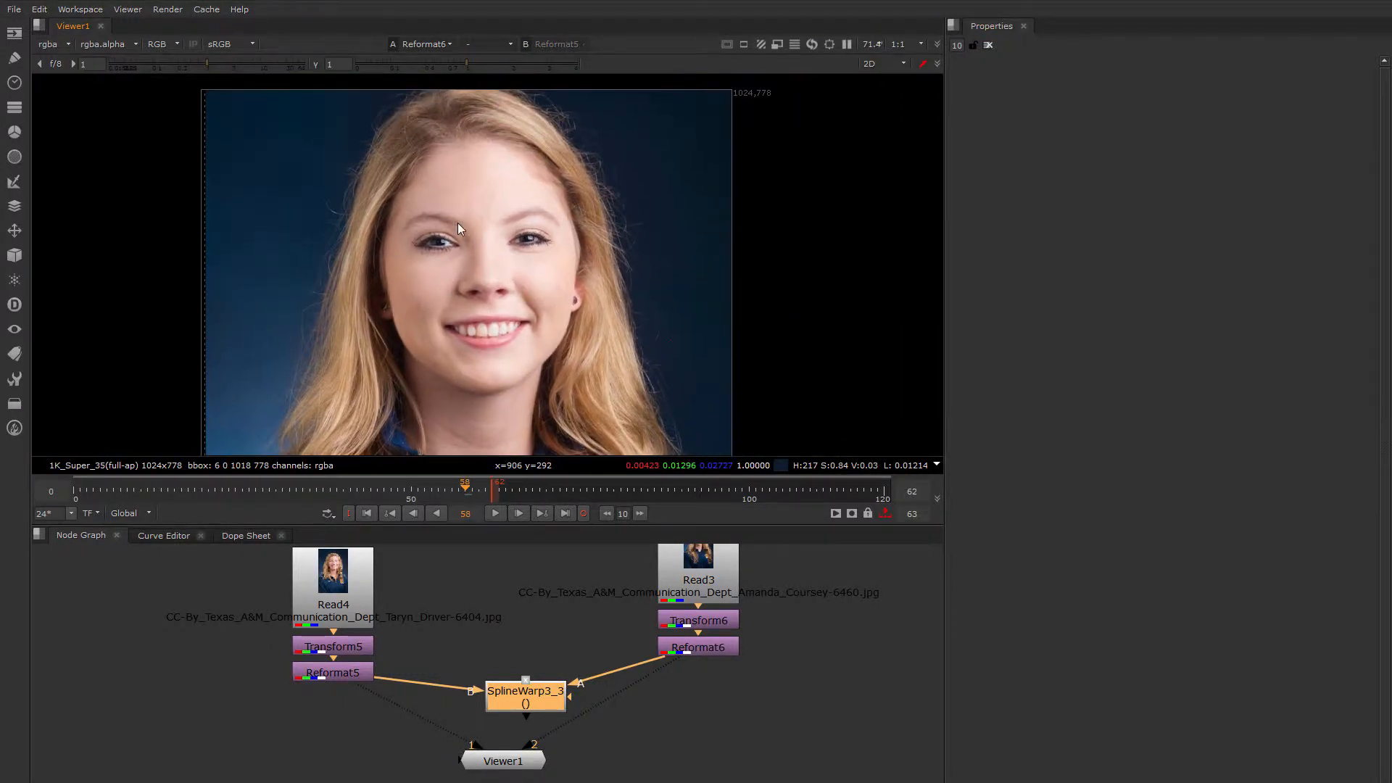
{"action": "scroll", "coordinate": [442, 254], "scroll_direction": "up", "scroll_amount": 4}
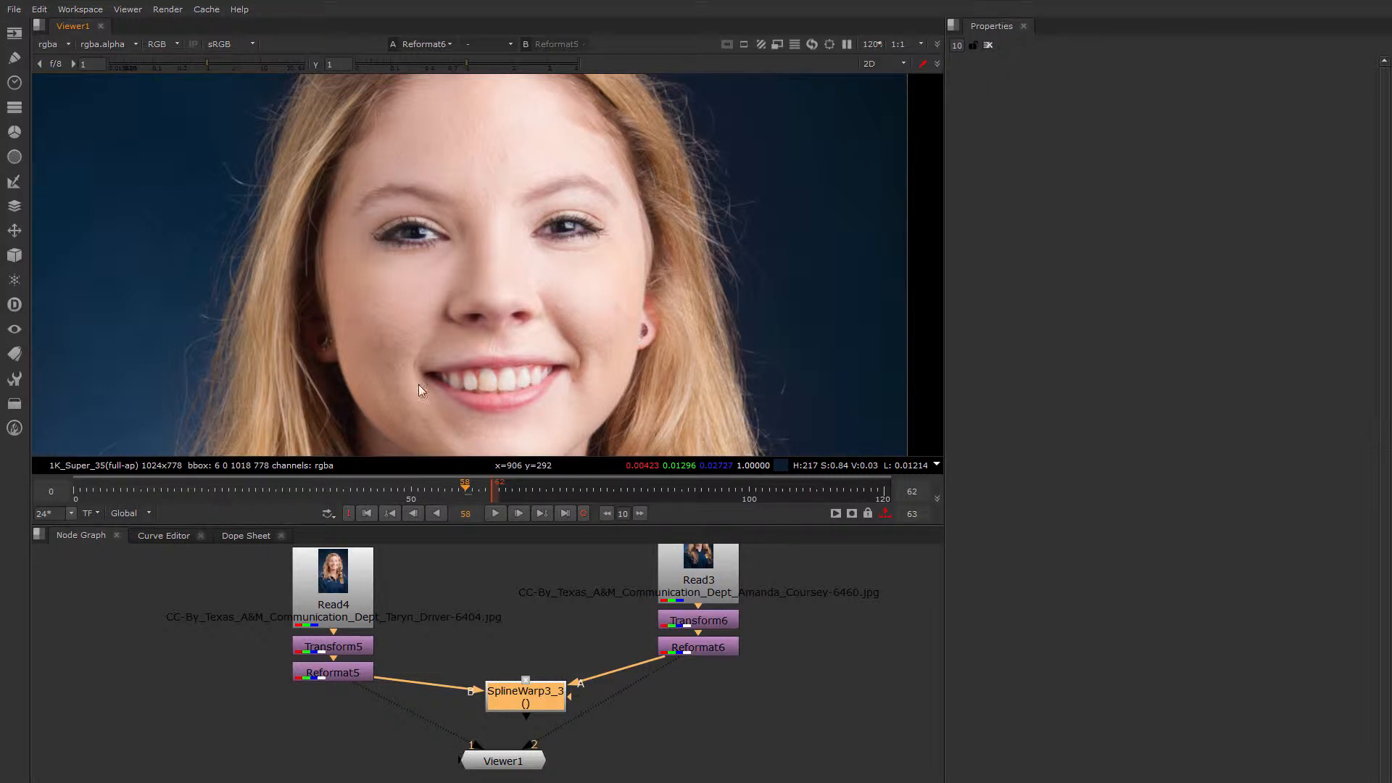
{"action": "scroll", "coordinate": [487, 303], "scroll_direction": "down", "scroll_amount": 4}
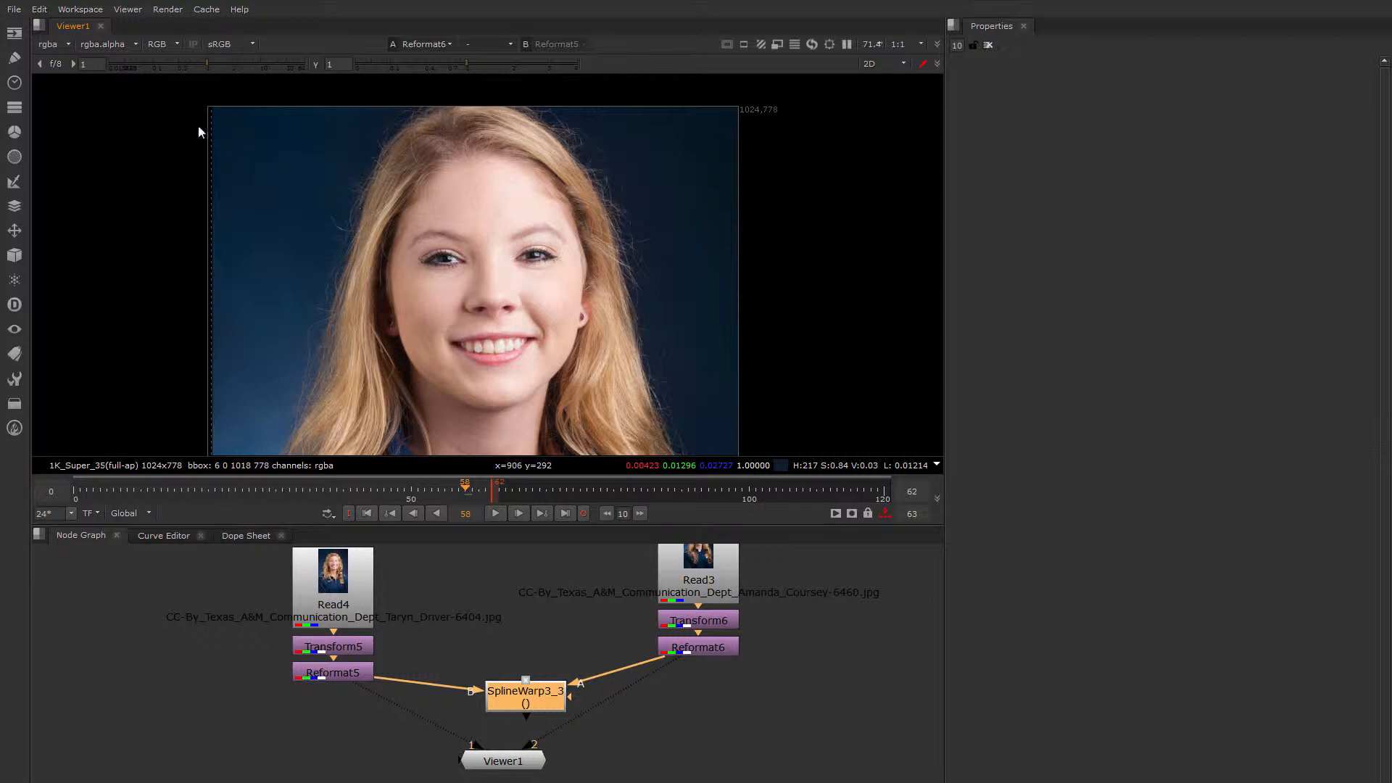
Reopen the SplineWarp3_3 properties and draw a closed Bezier around the woman's right eye
{"action": "double_click", "coordinate": [526, 698]}
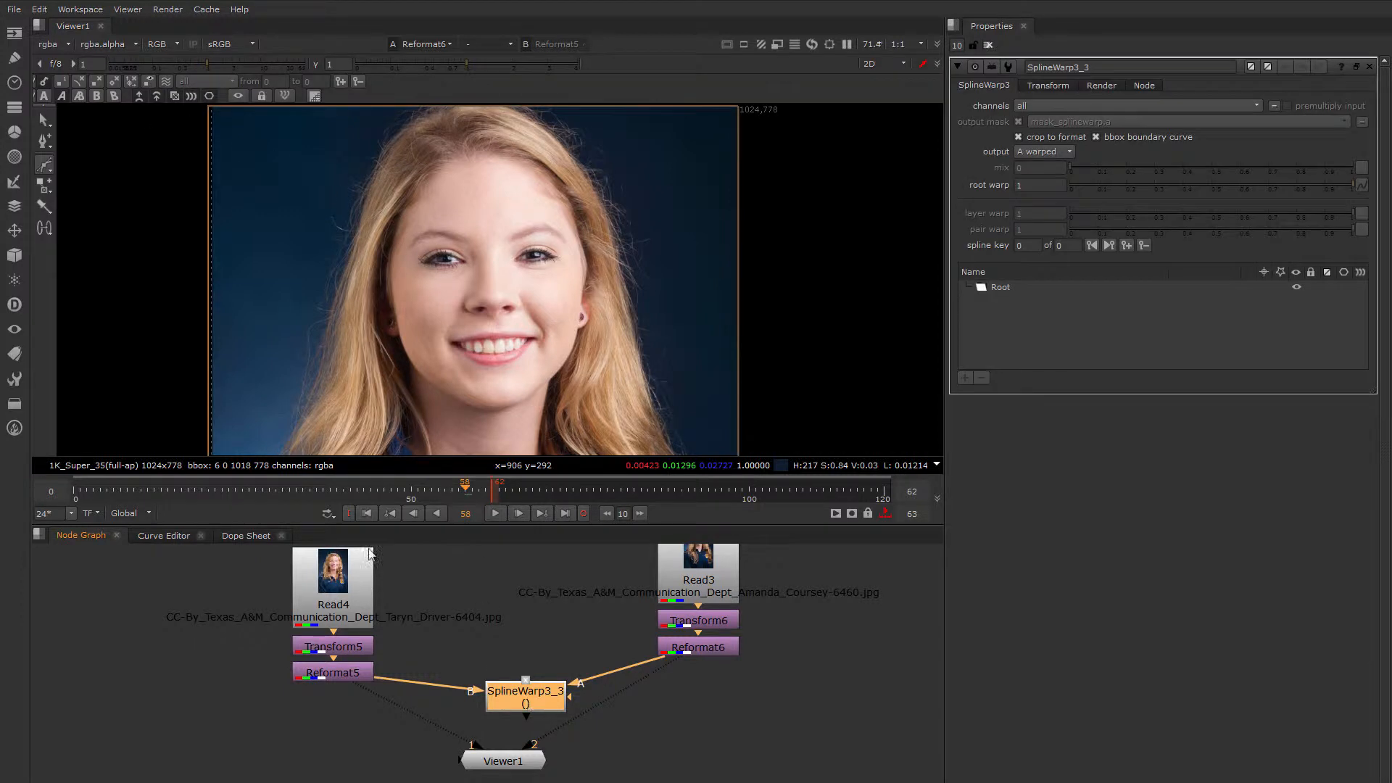
{"action": "left_click", "coordinate": [46, 145]}
{"action": "left_click", "coordinate": [49, 164]}
{"action": "scroll", "coordinate": [430, 255], "scroll_direction": "up", "scroll_amount": 5}
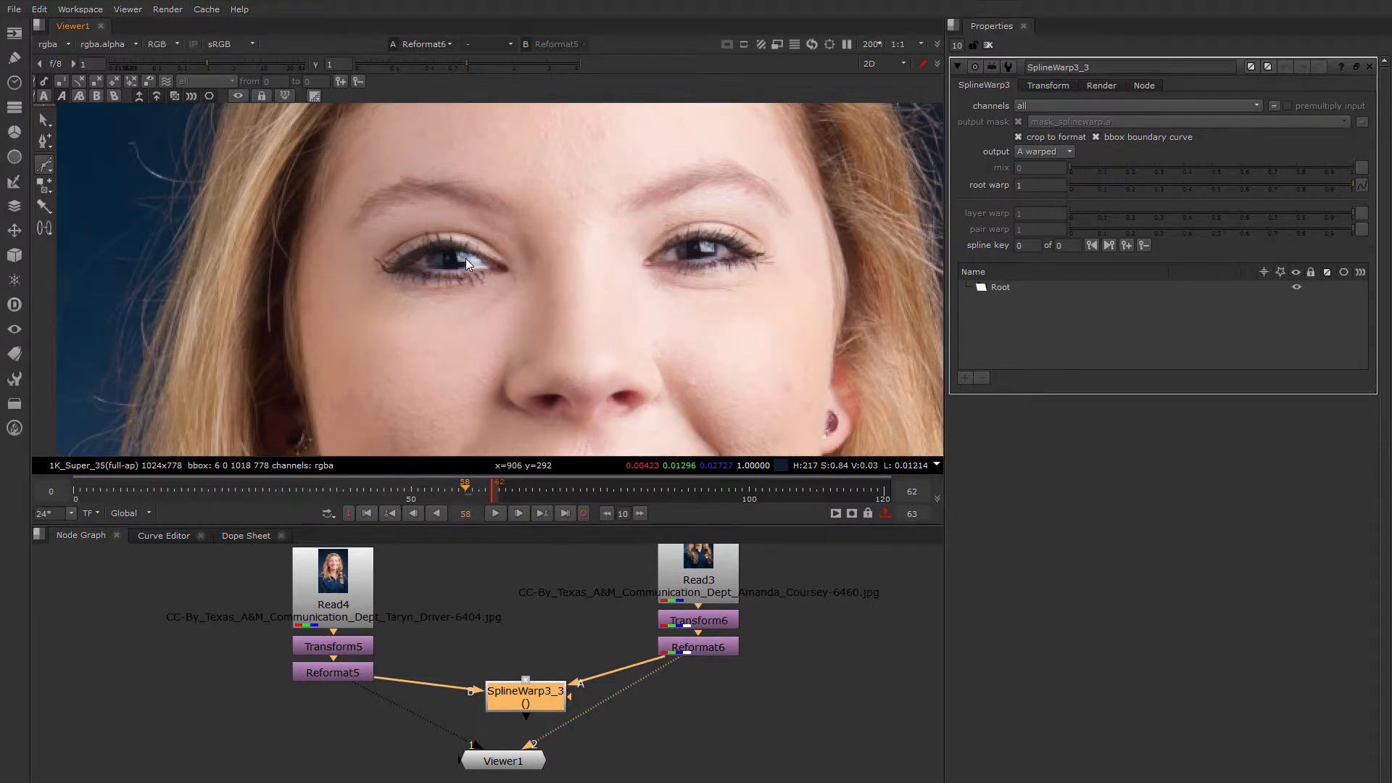
{"action": "left_click", "coordinate": [441, 239]}
{"action": "left_click", "coordinate": [504, 264]}
{"action": "left_click_drag", "start_coordinate": [449, 278], "coordinate": [433, 279]}
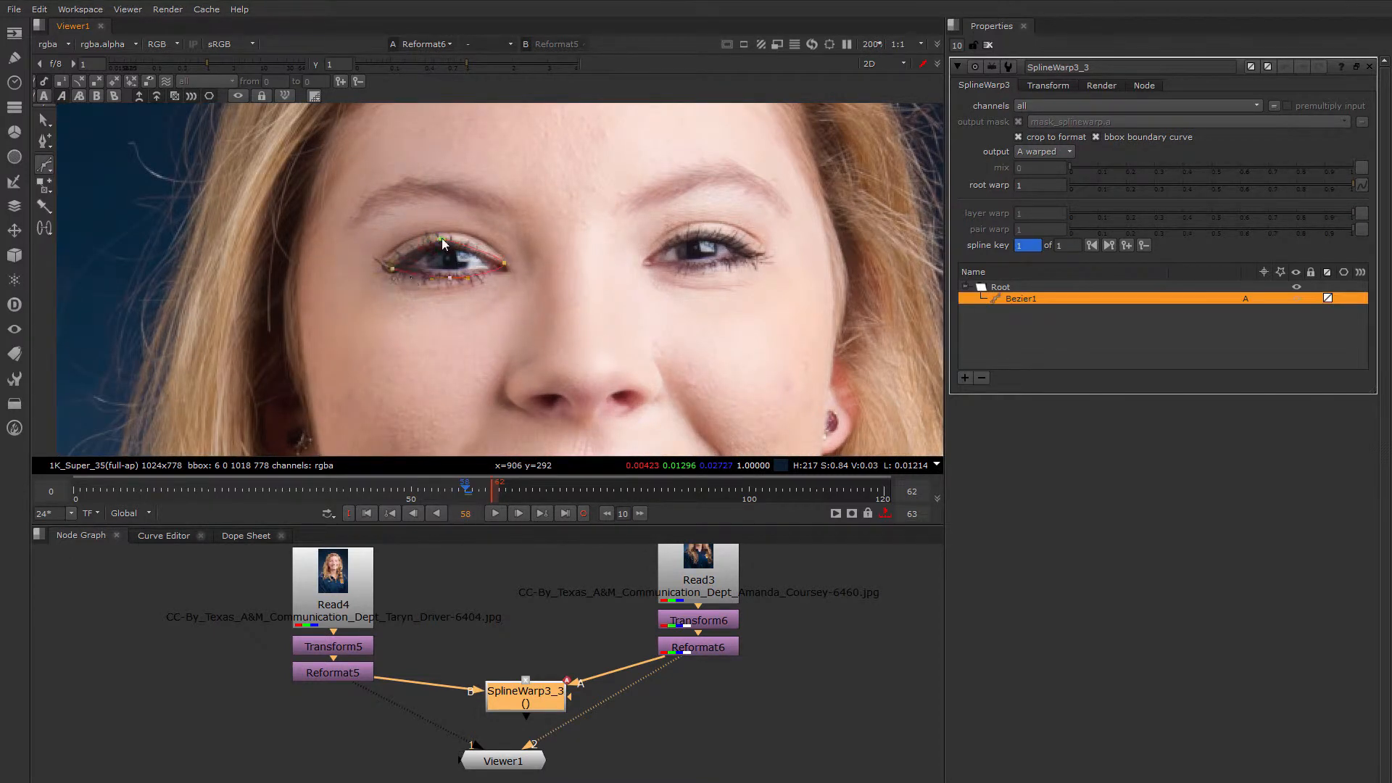
{"action": "left_click", "coordinate": [441, 239]}
Refine the inner corner, lower lid and outer corner points of the right-eye spline
{"action": "scroll", "coordinate": [442, 240], "scroll_direction": "up", "scroll_amount": 1}
{"action": "left_click", "coordinate": [516, 268]}
{"action": "left_click", "coordinate": [451, 286]}
{"action": "left_click", "coordinate": [382, 274]}
Draw a closed Bezier around the woman's left eye
{"action": "middle_click_drag", "start_coordinate": [295, 210], "coordinate": [198, 206]}
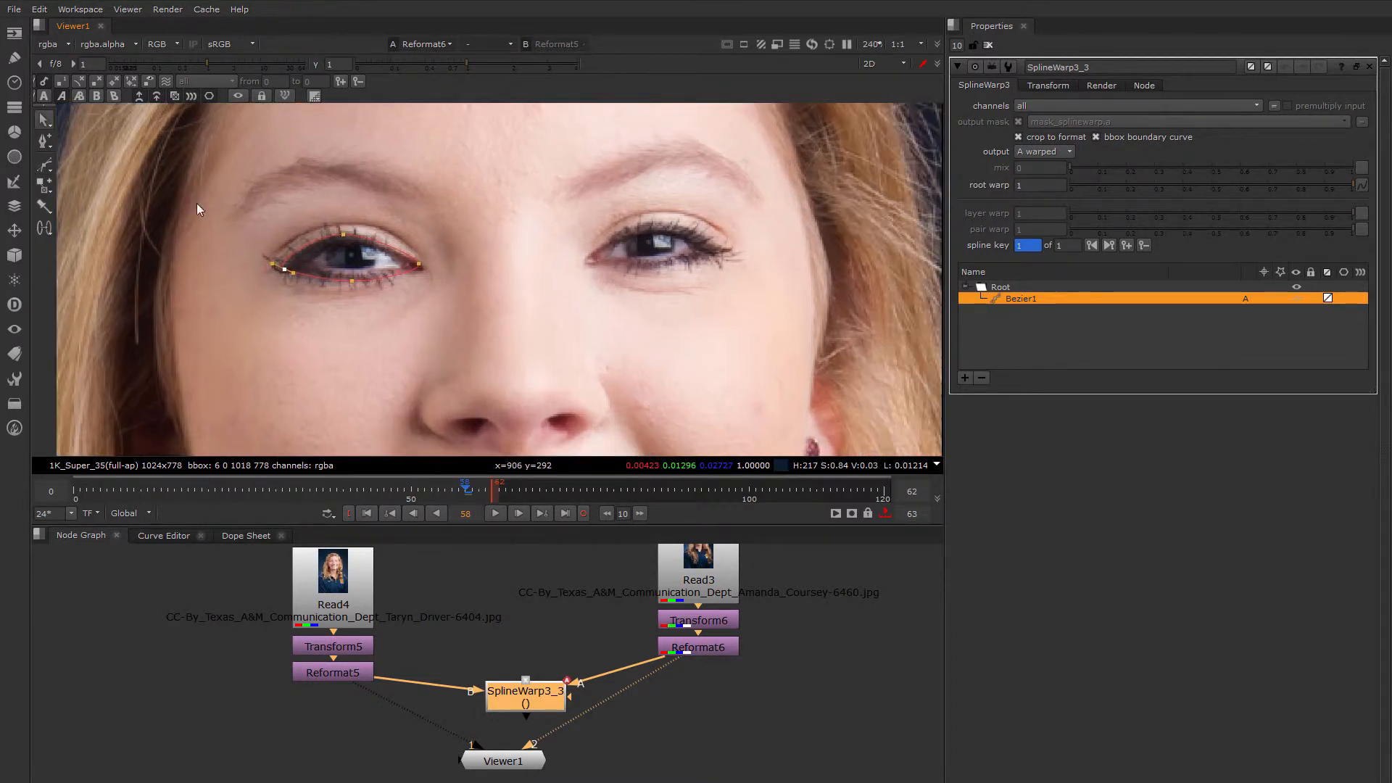
{"action": "left_click", "coordinate": [47, 167]}
{"action": "left_click", "coordinate": [648, 227]}
{"action": "left_click", "coordinate": [705, 244]}
{"action": "left_click", "coordinate": [655, 261]}
{"action": "left_click", "coordinate": [592, 259]}
{"action": "left_click", "coordinate": [649, 229]}
Draw a closed Bezier around the nose, from the bridge down around both nostrils
{"action": "key", "text": "minus"}
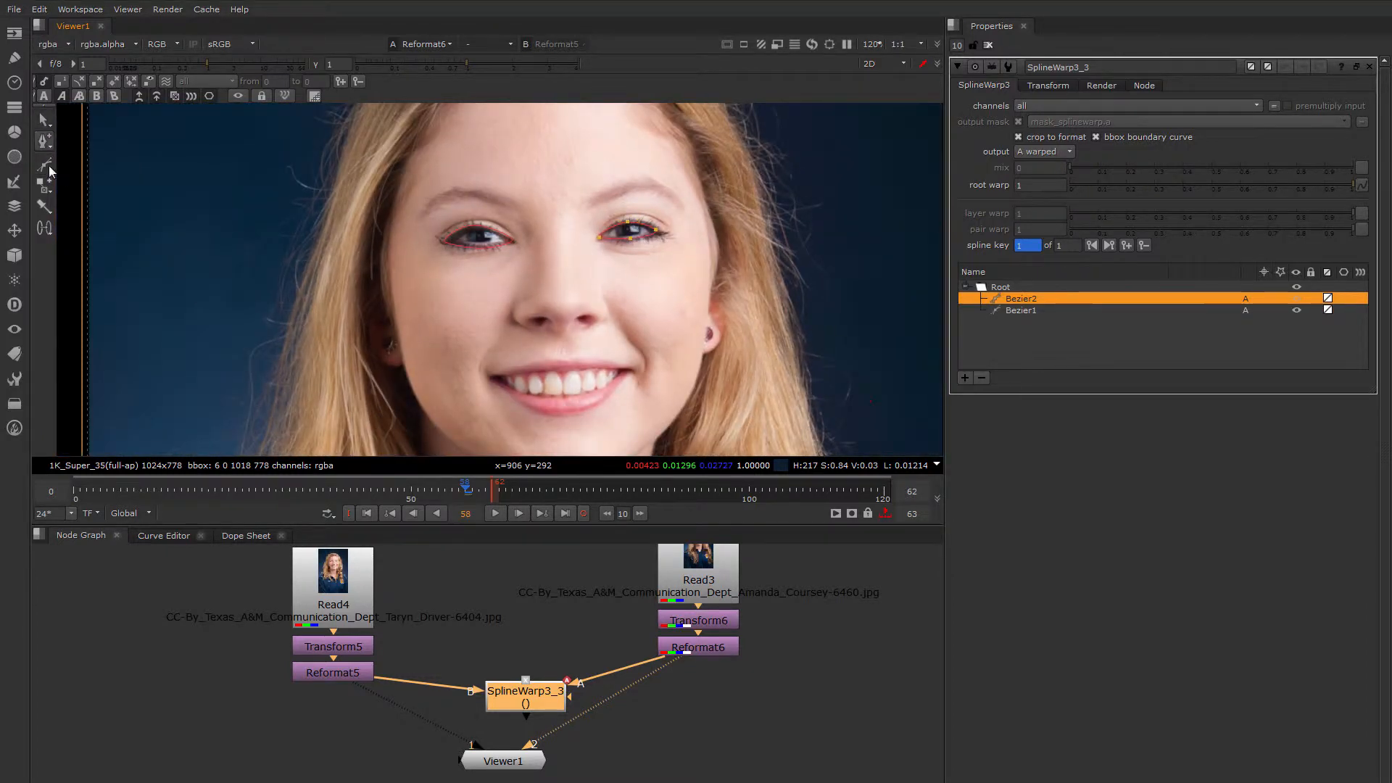
{"action": "left_click", "coordinate": [49, 171]}
{"action": "left_click", "coordinate": [550, 222]}
{"action": "left_click", "coordinate": [600, 290]}
{"action": "left_click_drag", "start_coordinate": [568, 332], "coordinate": [529, 333]}
{"action": "left_click", "coordinate": [513, 318]}
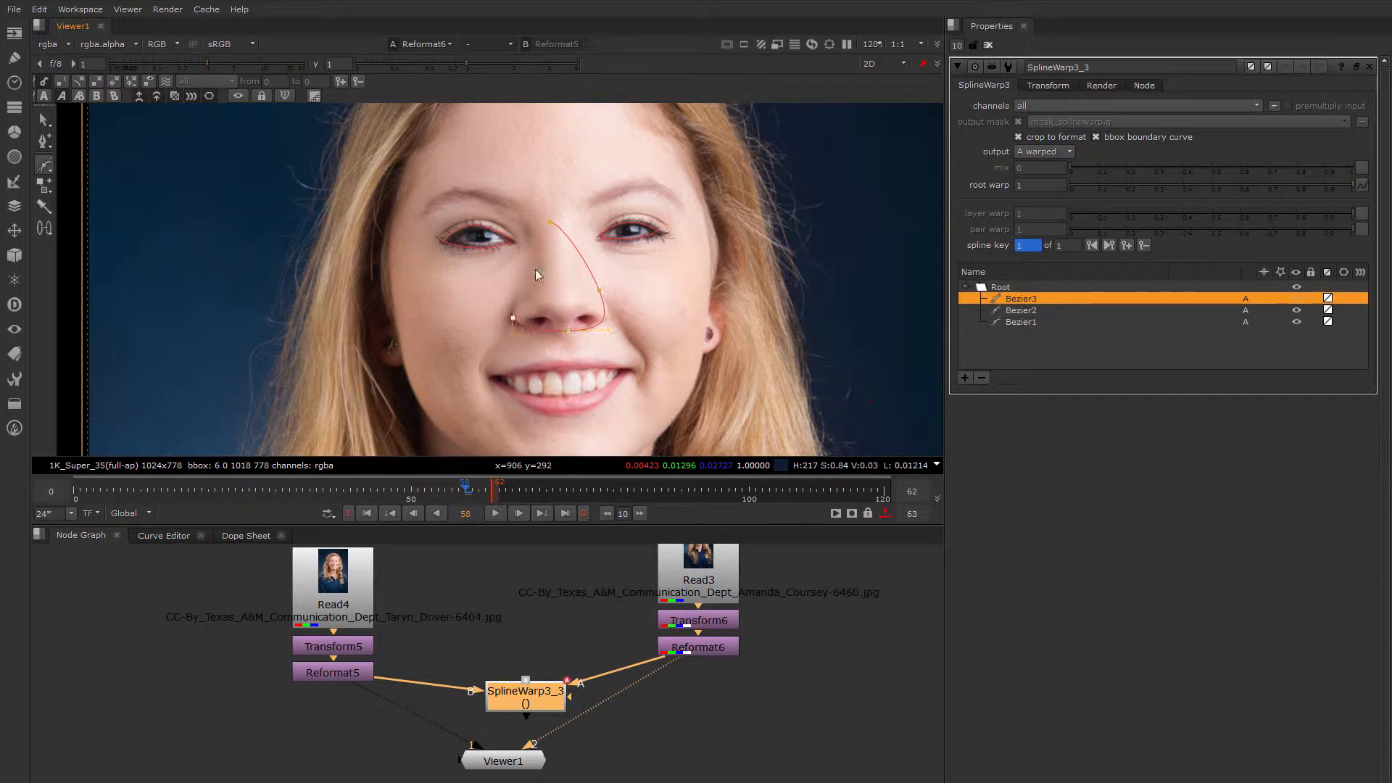
{"action": "left_click", "coordinate": [550, 223]}
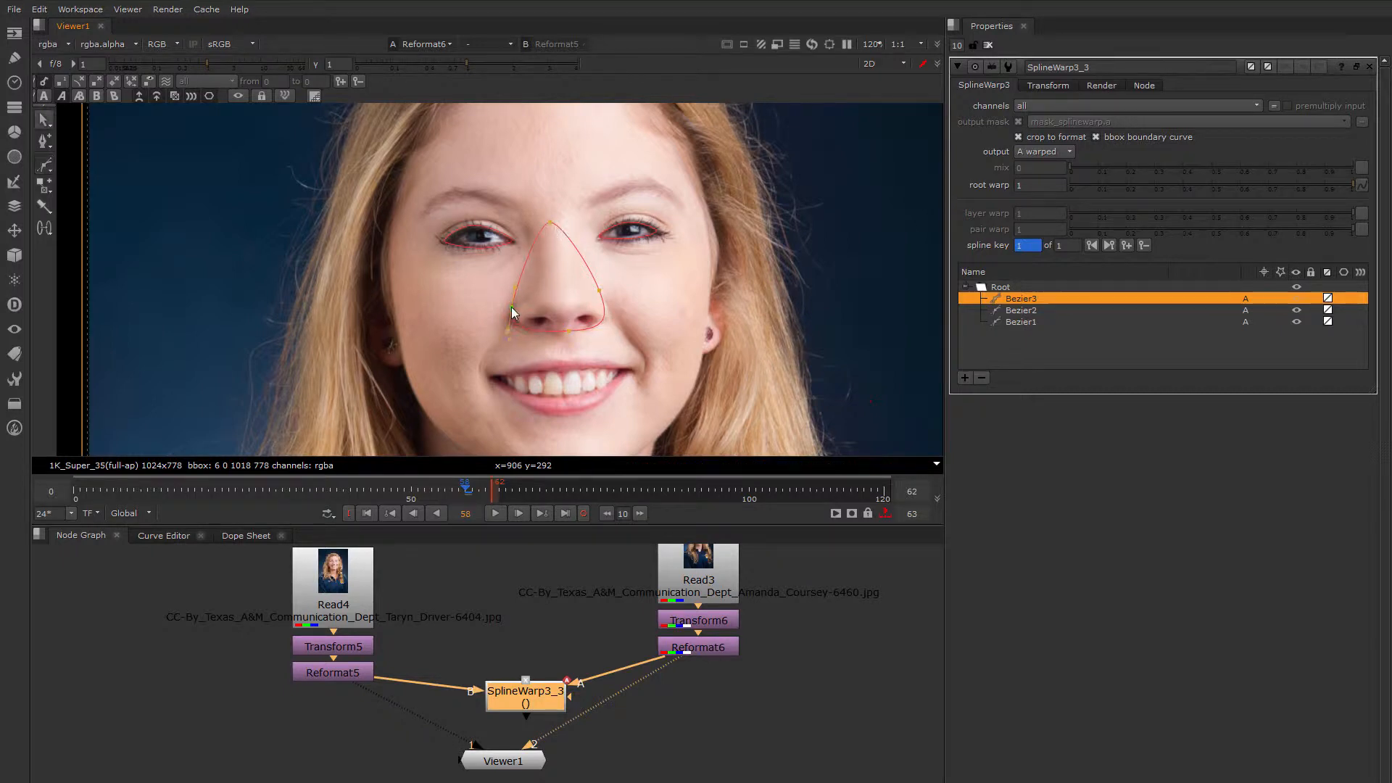
Draw a closed Bezier around the outer edge of the lips and adjust its point at the left mouth corner
{"action": "left_click", "coordinate": [45, 165]}
{"action": "left_click", "coordinate": [563, 359]}
{"action": "left_click", "coordinate": [568, 412]}
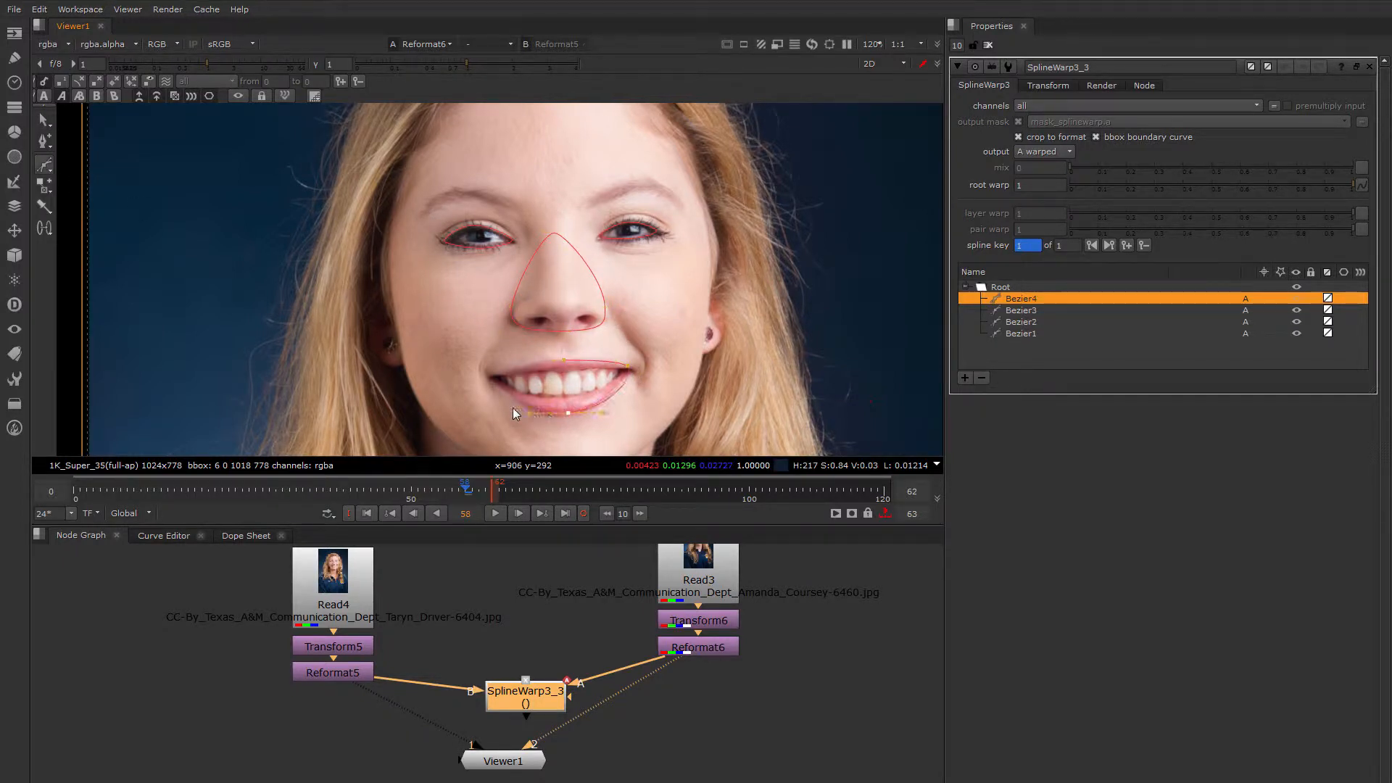
{"action": "left_click", "coordinate": [489, 380]}
{"action": "left_click", "coordinate": [562, 359]}
{"action": "left_click_drag", "start_coordinate": [627, 367], "coordinate": [633, 370]}
{"action": "scroll", "coordinate": [566, 398], "scroll_direction": "up", "scroll_amount": 3}
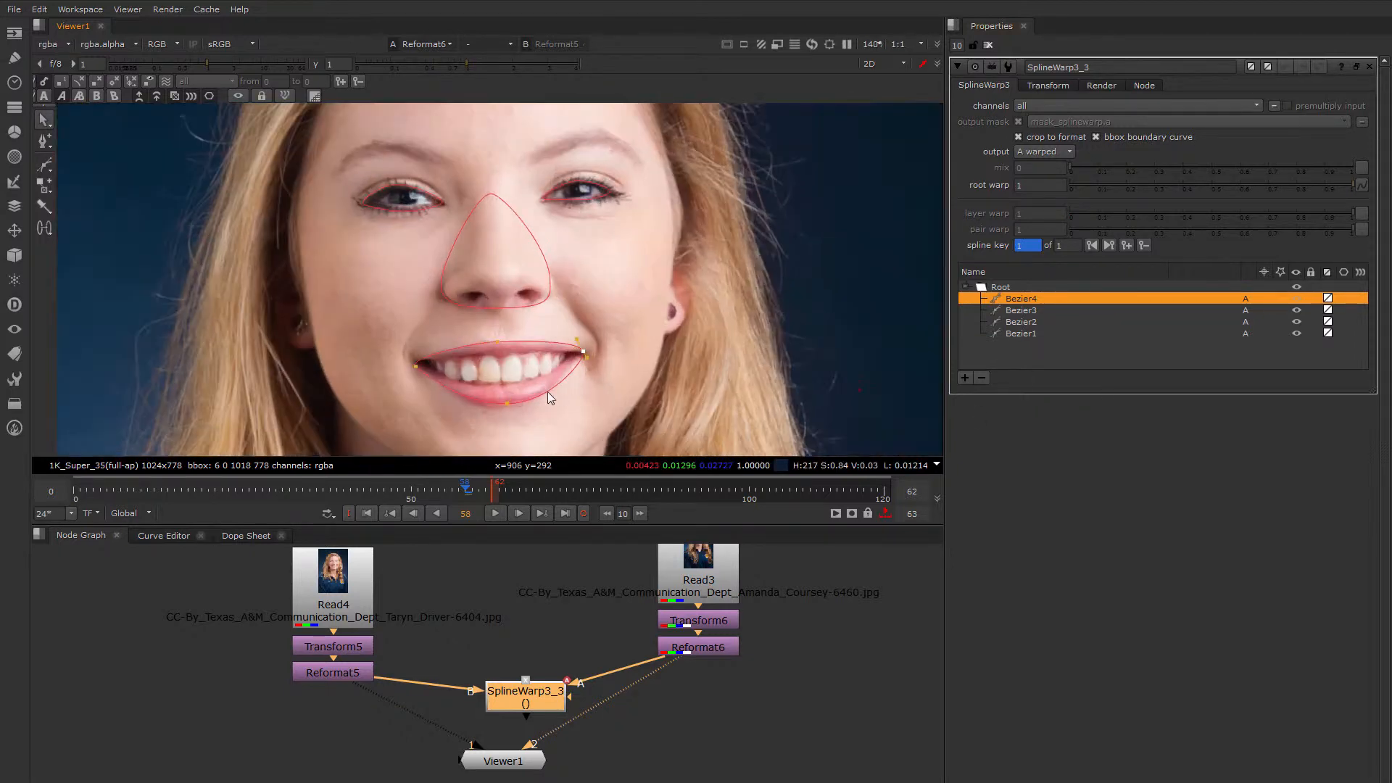
Rename the lip spline as Mouth and the nose spline as Nose
{"action": "double_click", "coordinate": [1019, 298]}
{"action": "type", "text": "Mount"}
{"action": "key", "text": "BackSpace"}
{"action": "key", "text": "BackSpace"}
{"action": "type", "text": "th"}
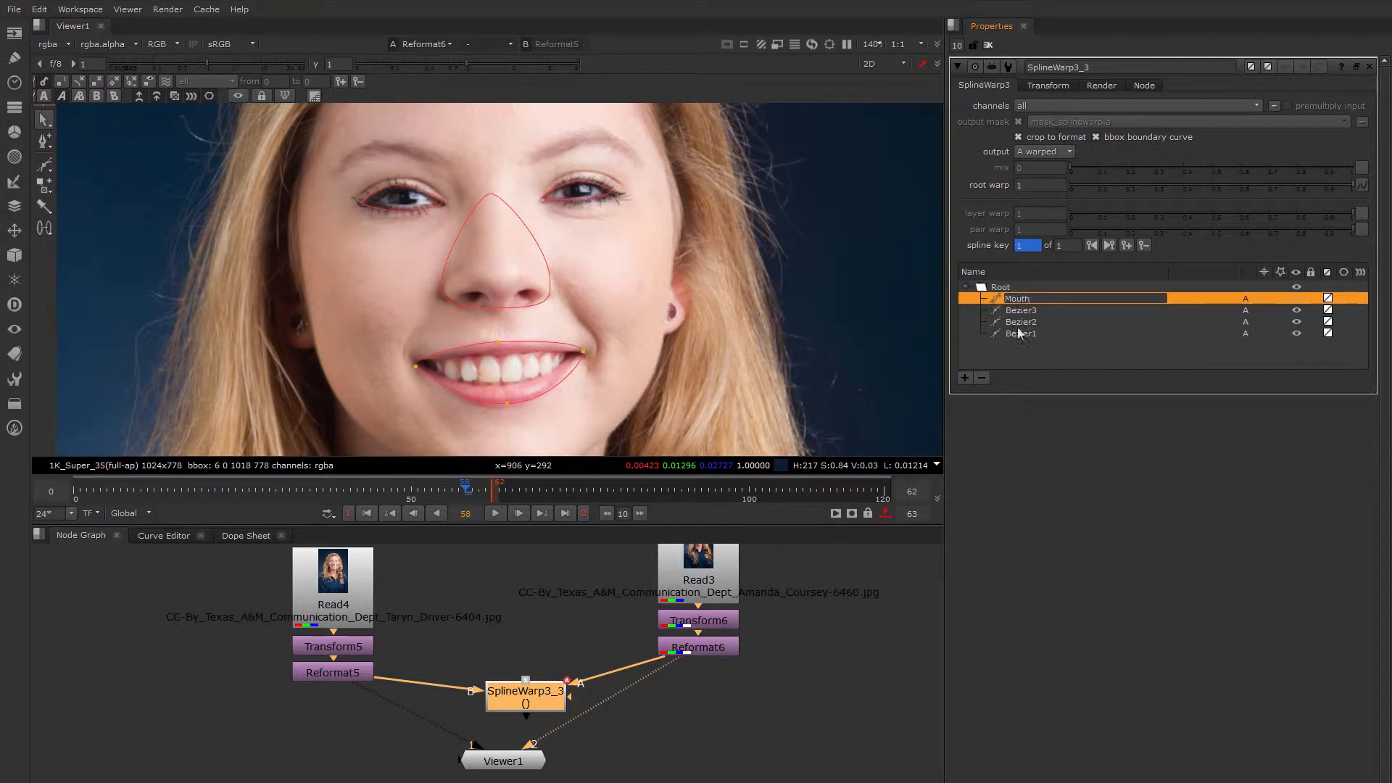
{"action": "left_click", "coordinate": [549, 283]}
{"action": "double_click", "coordinate": [1015, 312]}
{"action": "type", "text": "Nose"}
Rename the woman's right-eye spline as rt_eye and the left-eye spline as lt_eye
{"action": "left_click", "coordinate": [404, 211]}
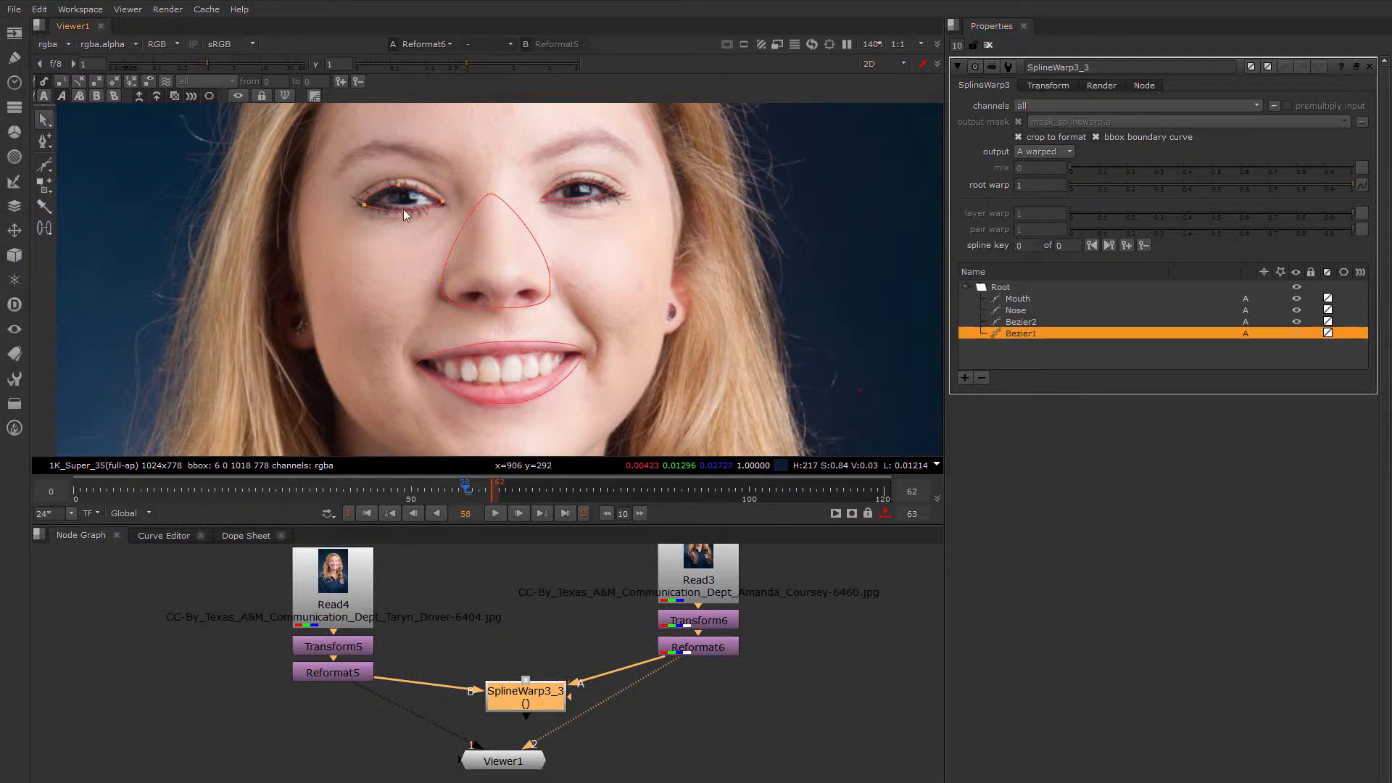
{"action": "double_click", "coordinate": [1018, 334]}
{"action": "type", "text": "rt_eye"}
{"action": "key", "text": "shift+Tab"}
{"action": "type", "text": "lt_eye"}
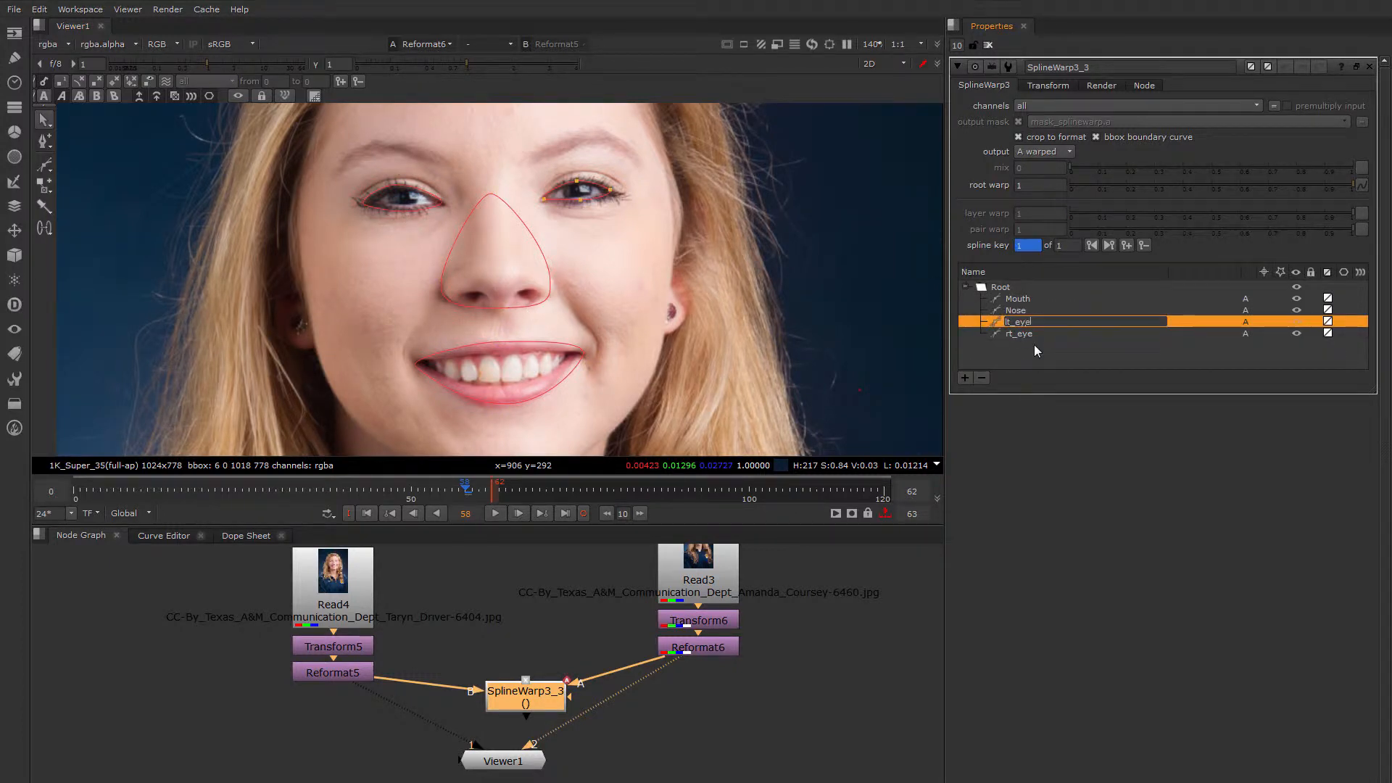
{"action": "left_click", "coordinate": [703, 305]}
Draw an open Bezier along the woman's right eyebrow, from its outer end to its inner end
{"action": "scroll", "coordinate": [703, 305], "scroll_direction": "down", "scroll_amount": 2}
{"action": "middle_click_drag", "start_coordinate": [703, 305], "coordinate": [680, 315]}
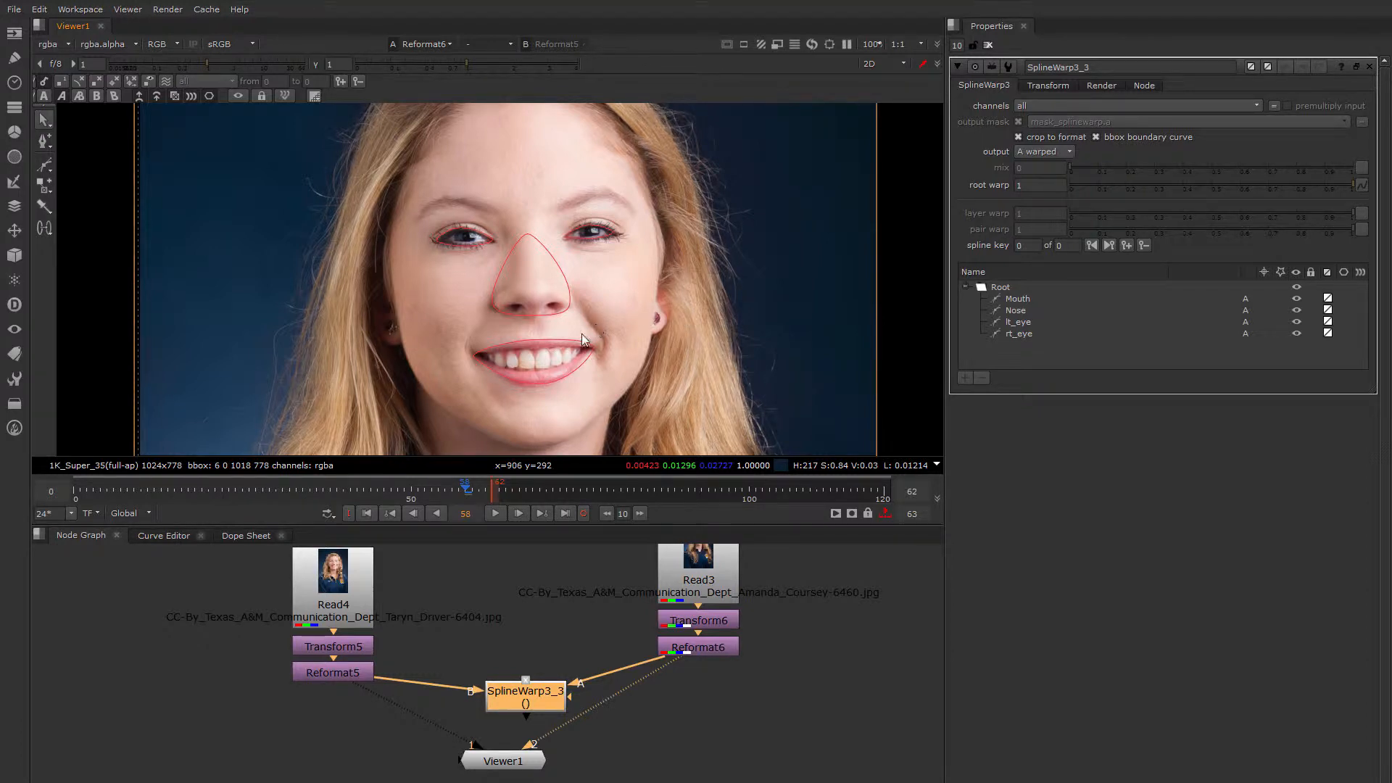
{"action": "scroll", "coordinate": [444, 236], "scroll_direction": "up", "scroll_amount": 3}
{"action": "middle_click_drag", "start_coordinate": [444, 236], "coordinate": [397, 239]}
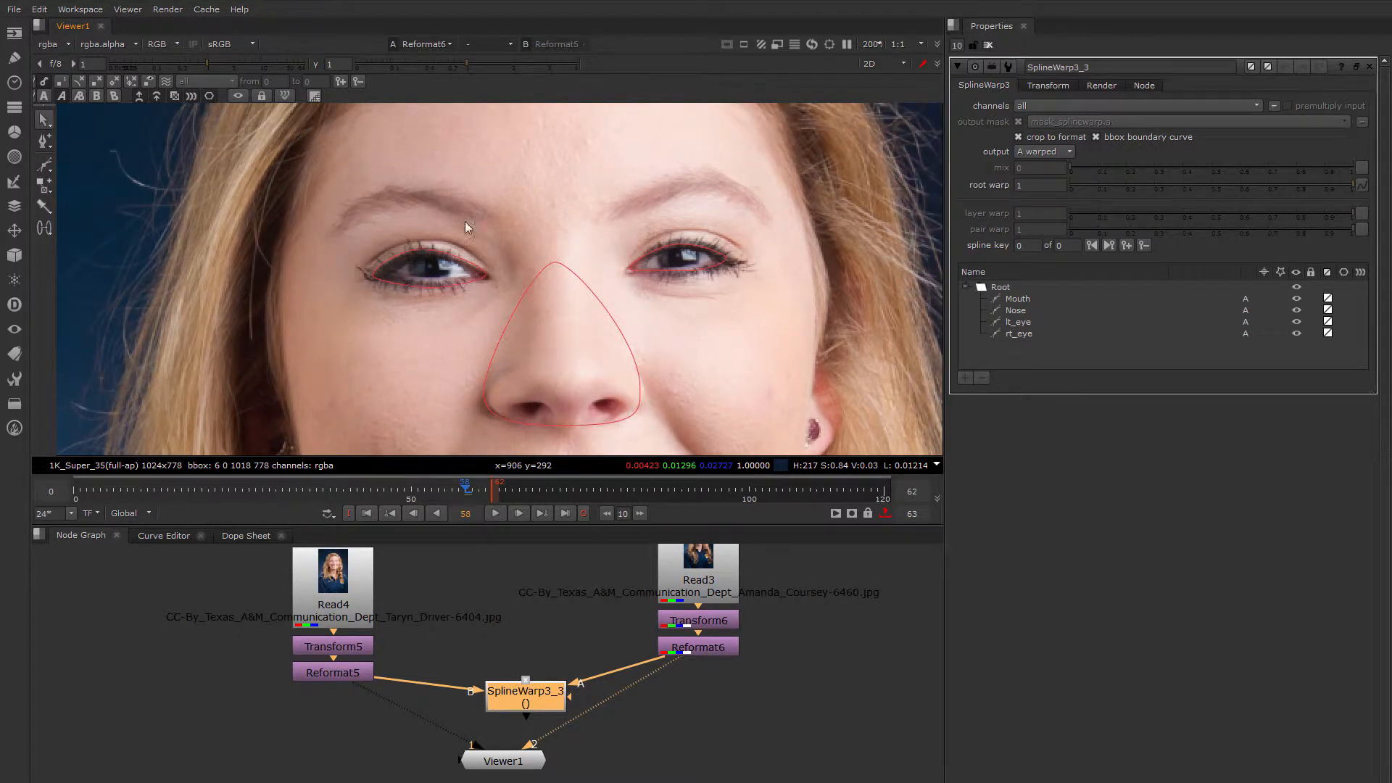
{"action": "left_click", "coordinate": [45, 170]}
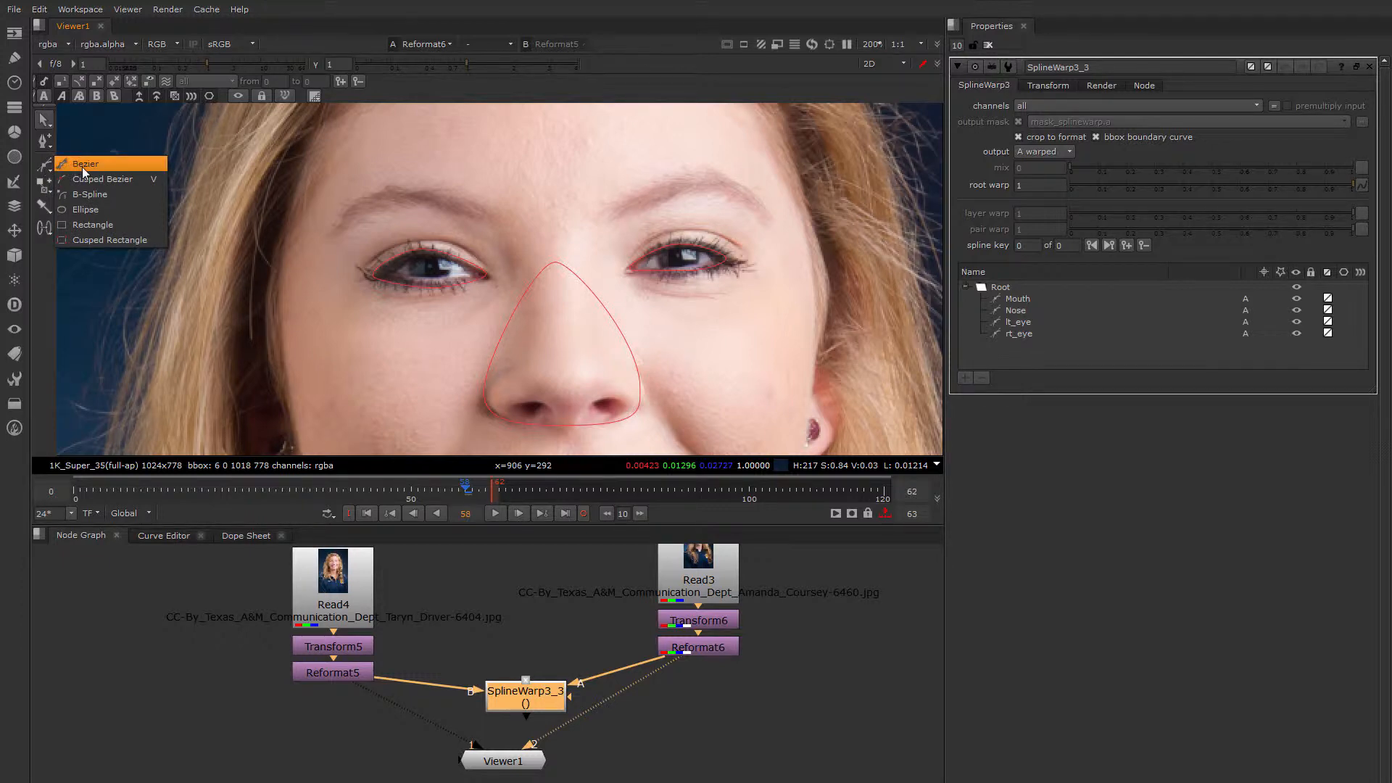
{"action": "left_click", "coordinate": [82, 169]}
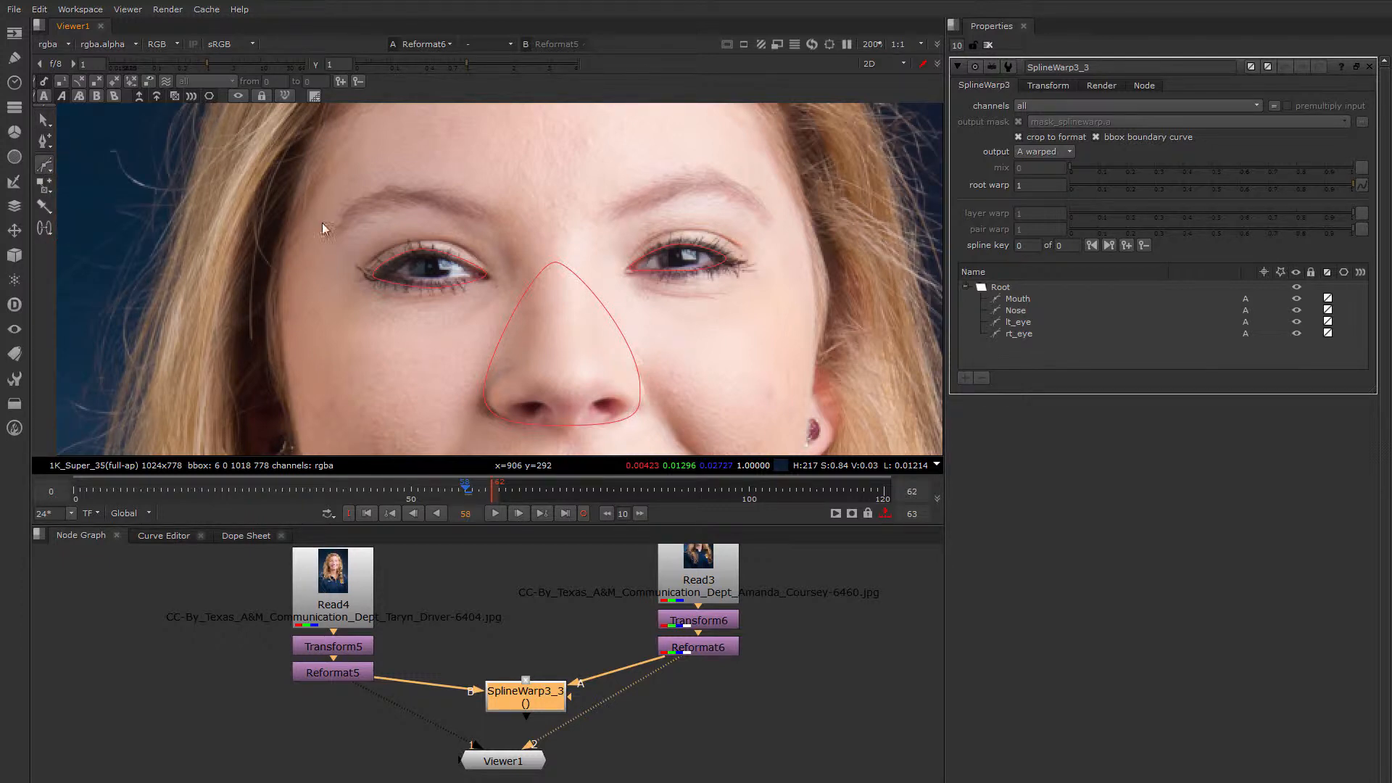
{"action": "left_click_drag", "start_coordinate": [342, 227], "coordinate": [497, 220]}
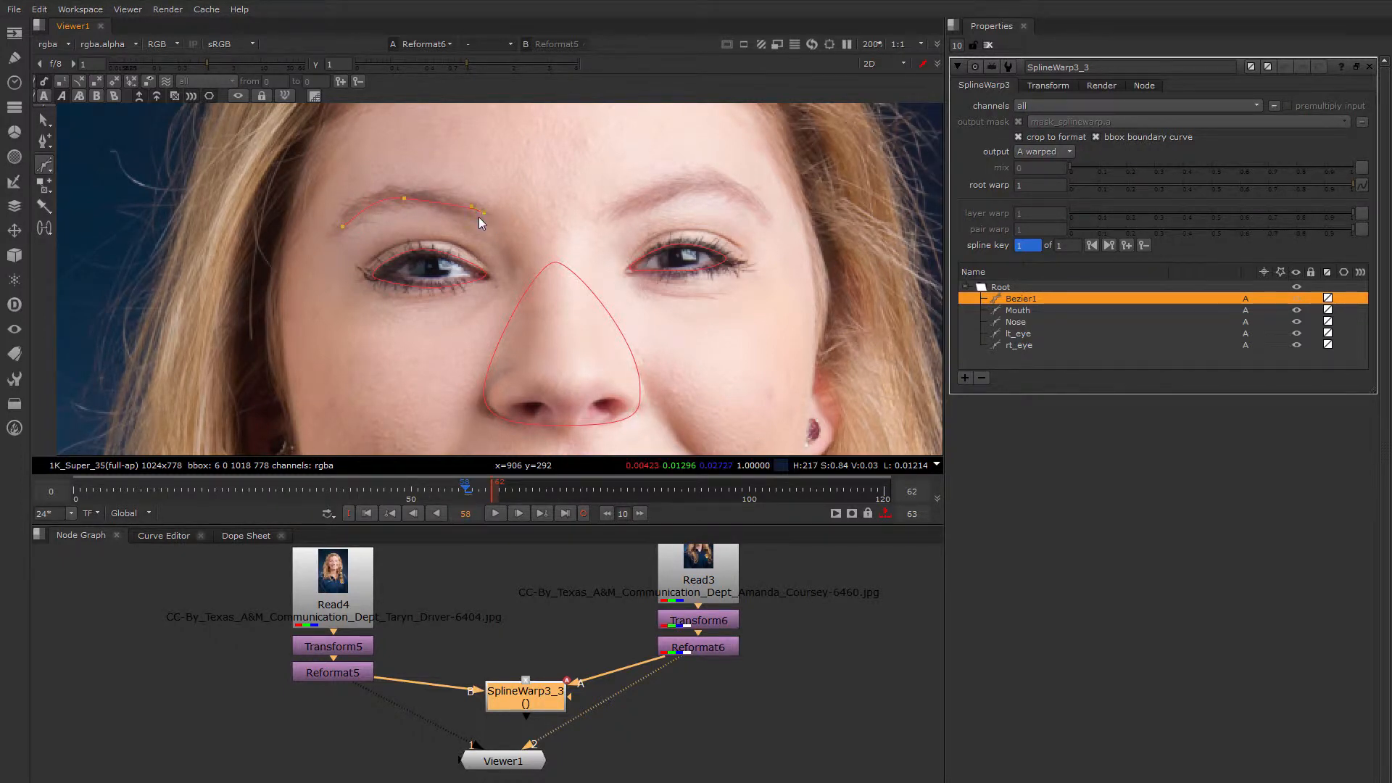
{"action": "left_click", "coordinate": [48, 124]}
Draw an open three-point Bezier along the woman's left eyebrow, from its inner end to its outer end
{"action": "left_click", "coordinate": [46, 167]}
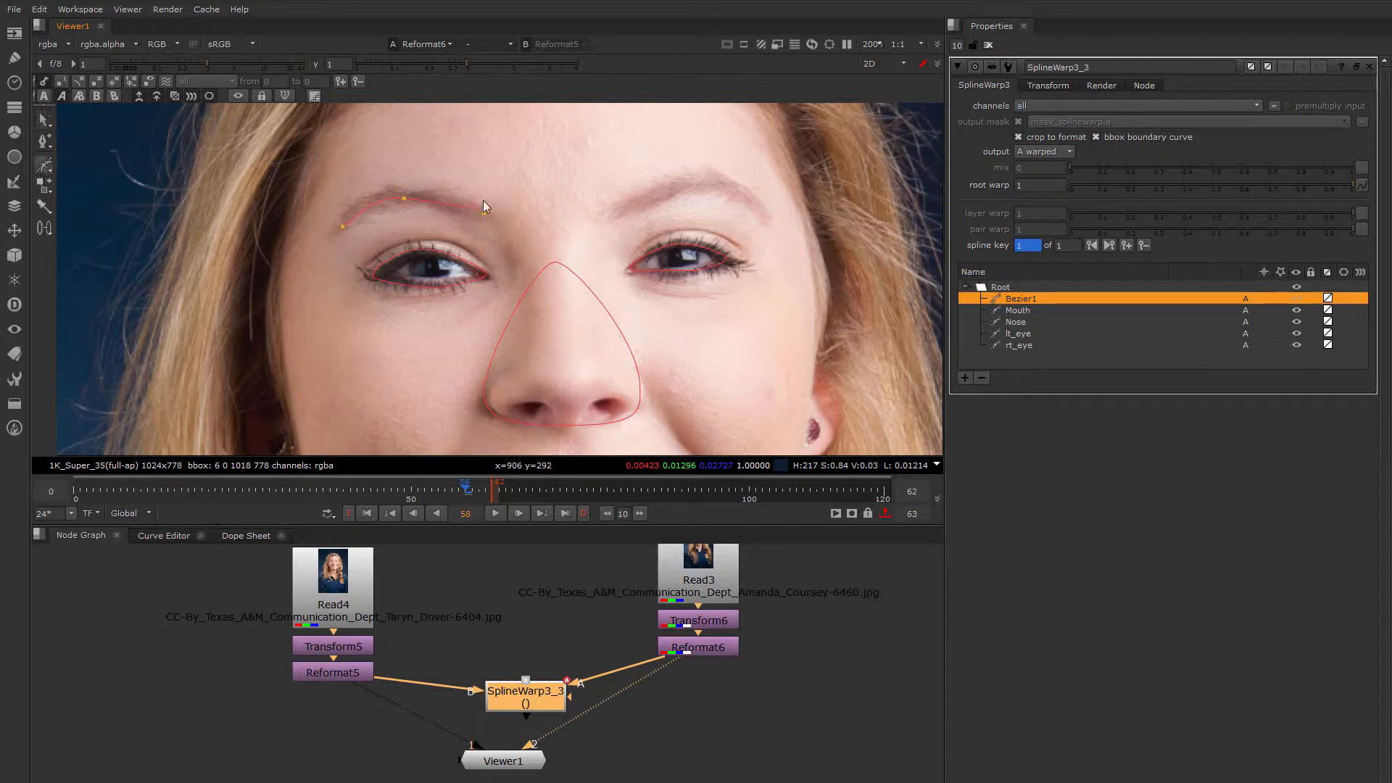
{"action": "left_click", "coordinate": [606, 217]}
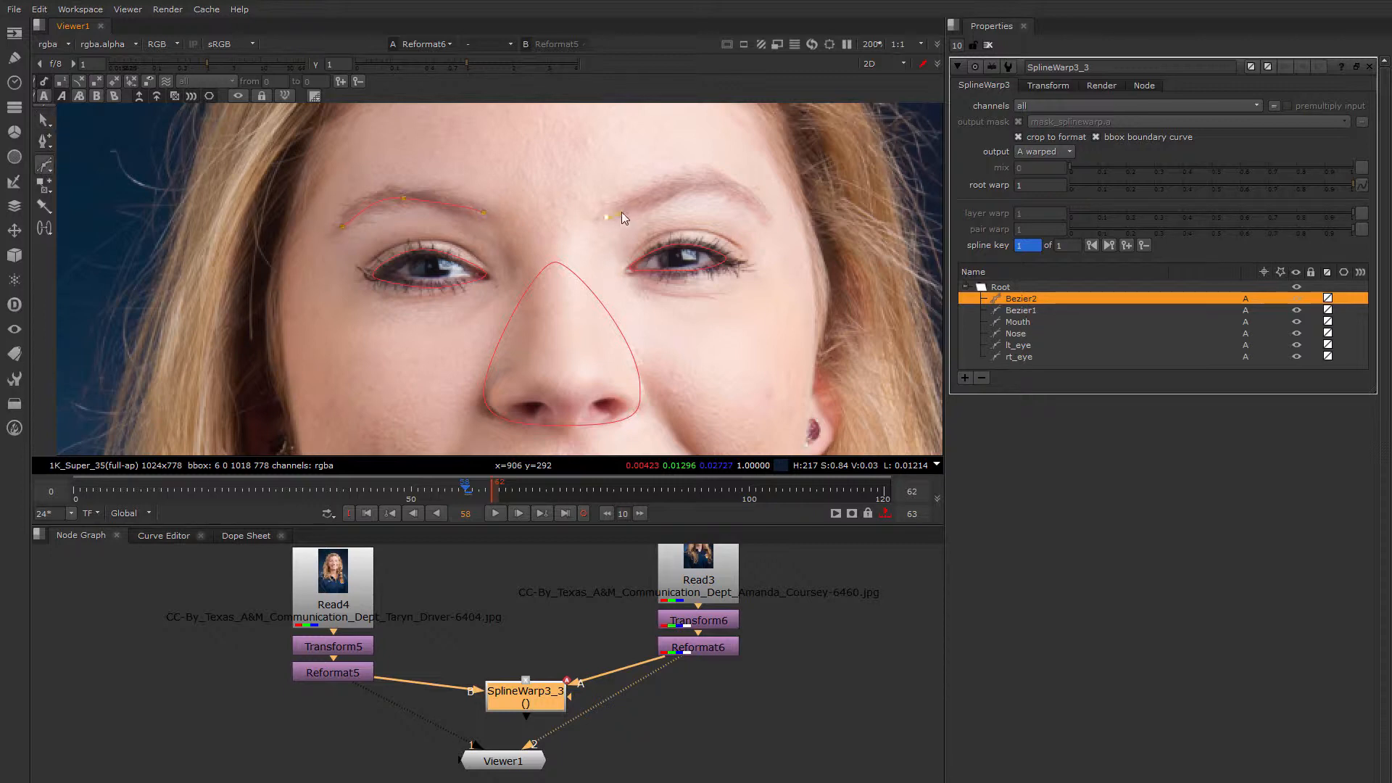
{"action": "left_click", "coordinate": [699, 184]}
{"action": "left_click", "coordinate": [764, 216]}
{"action": "left_click", "coordinate": [44, 120]}
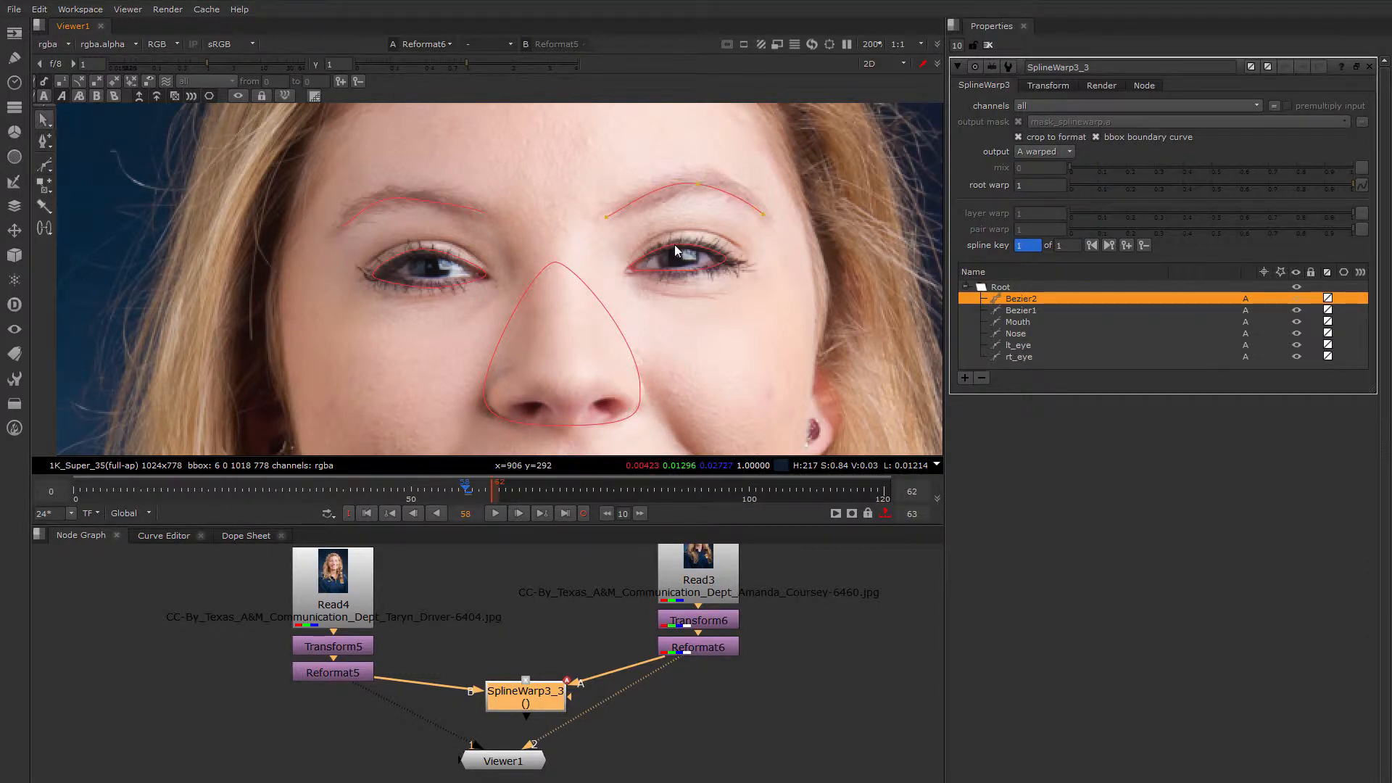
Adjust the middle point of the right eyebrow spline and rename the spline as rt_brow
{"action": "left_click", "coordinate": [394, 200]}
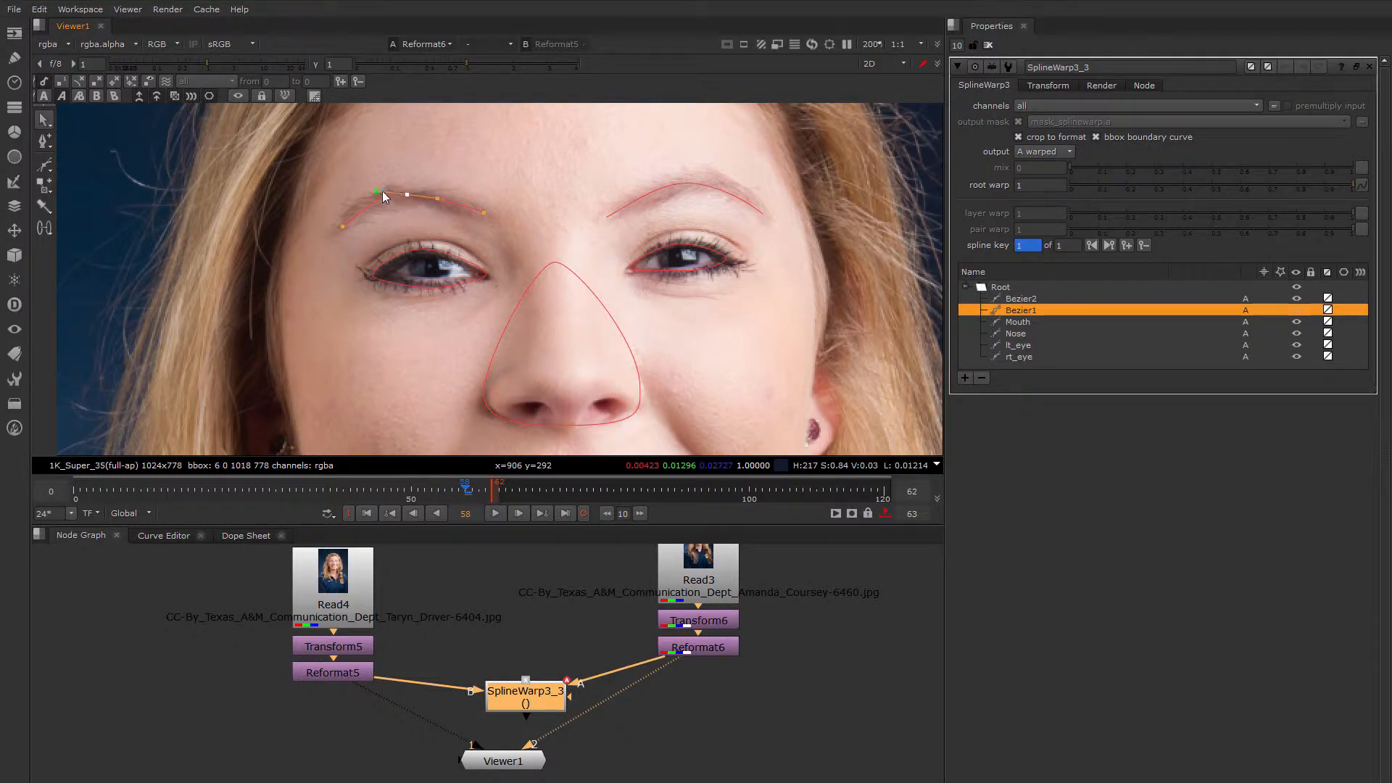
{"action": "double_click", "coordinate": [1021, 311]}
{"action": "type", "text": "rt_brow"}
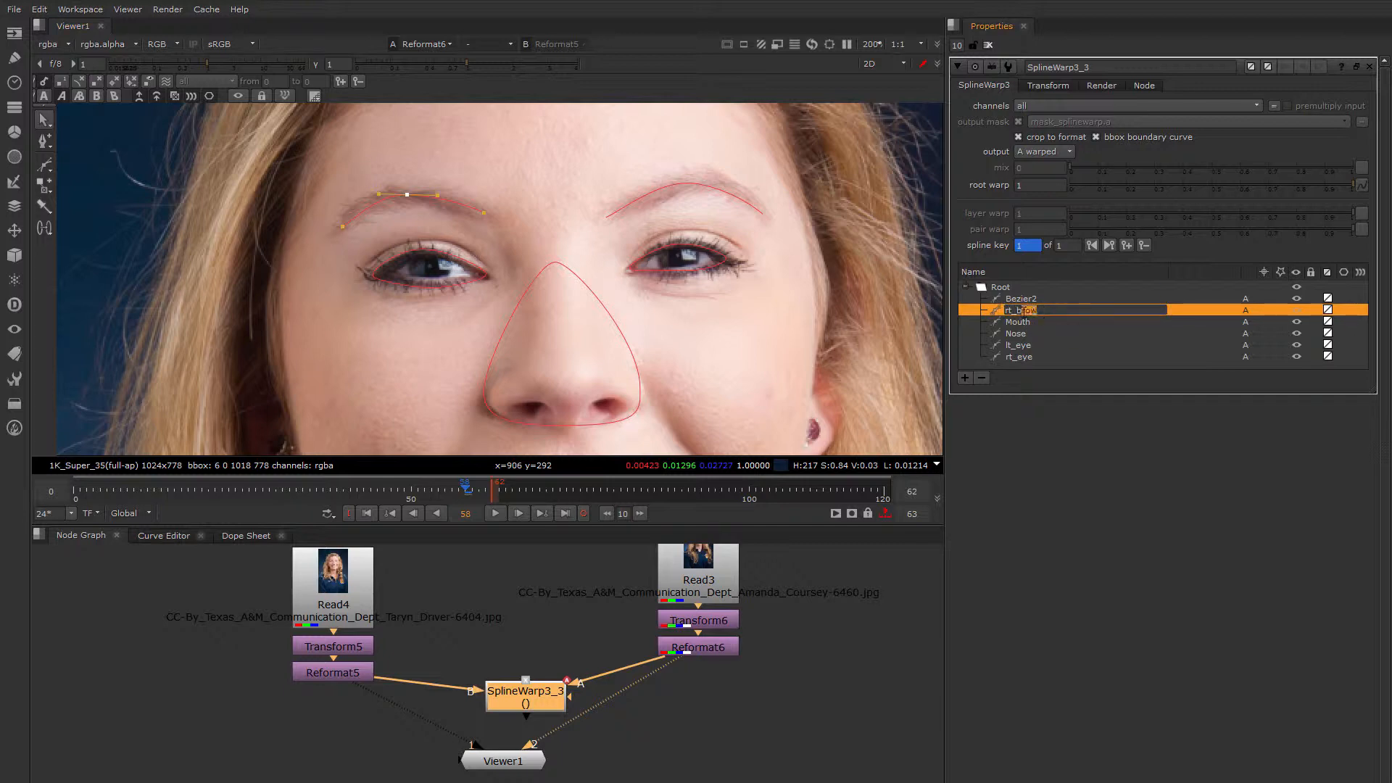
{"action": "key", "text": "Return"}
Rename the left eyebrow spline as lt_brow and show the SplineWarp3_3 output in the viewer
{"action": "left_click", "coordinate": [1028, 299]}
{"action": "double_click", "coordinate": [1028, 298]}
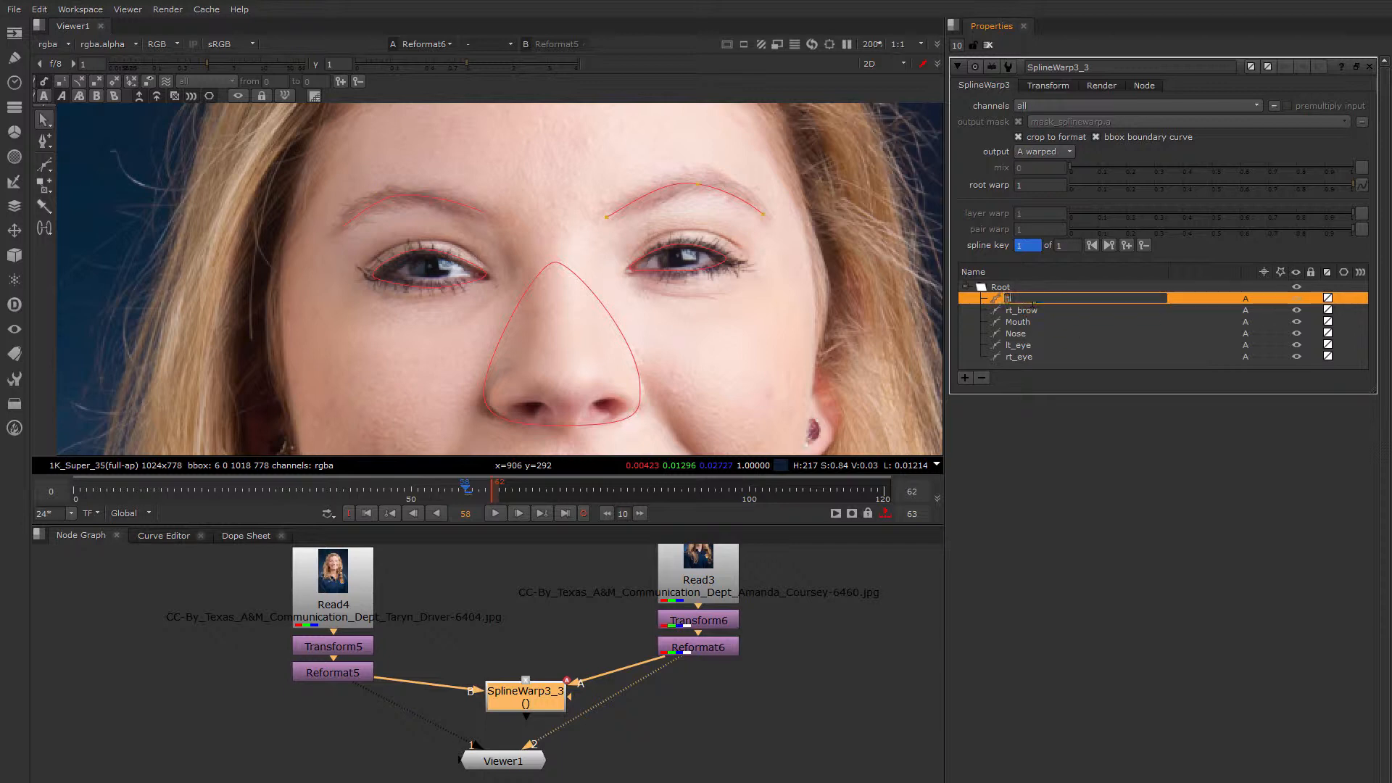
{"action": "type", "text": "lt_brow"}
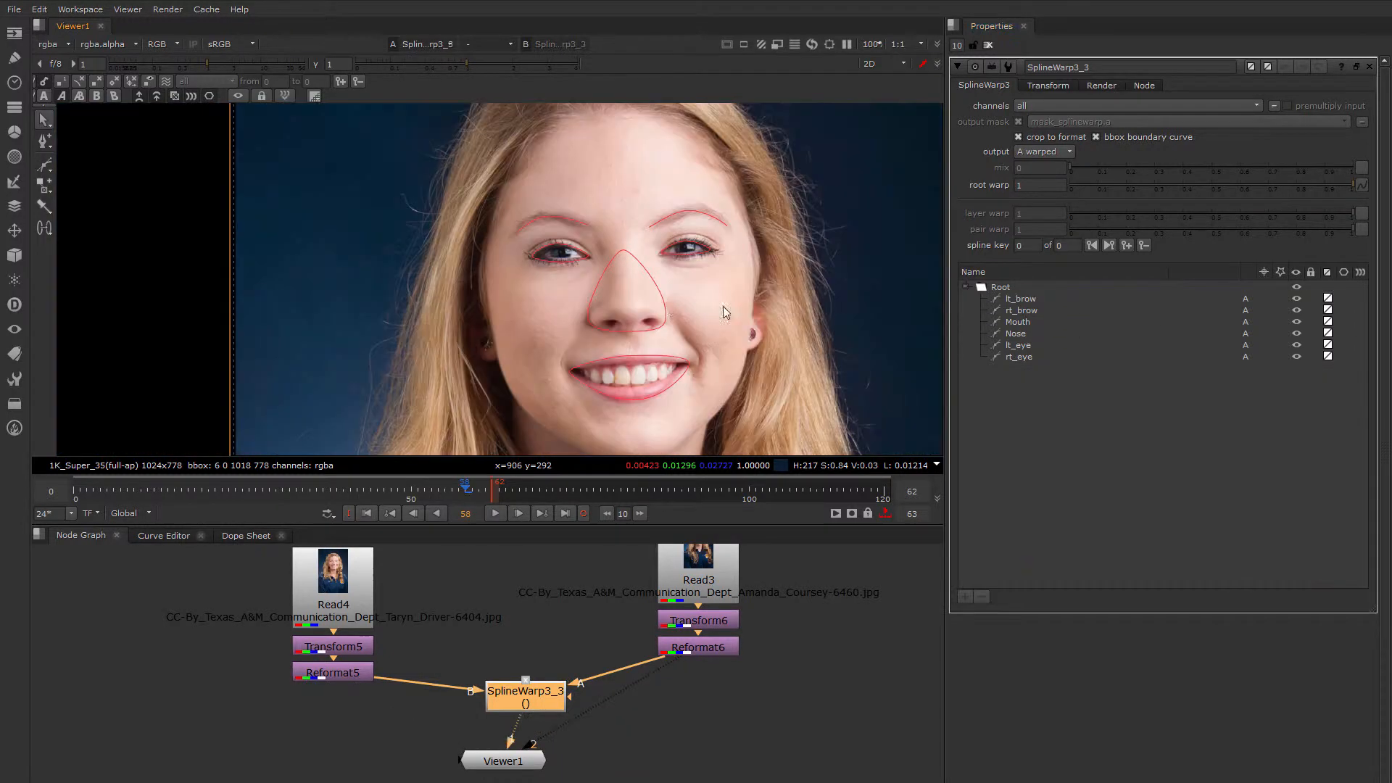
Draw a closed four-point Bezier around the woman's face through forehead, both sides and chin, and widen the forehead tangent to follow the hairline
{"action": "middle_click_drag", "start_coordinate": [723, 312], "coordinate": [655, 309]}
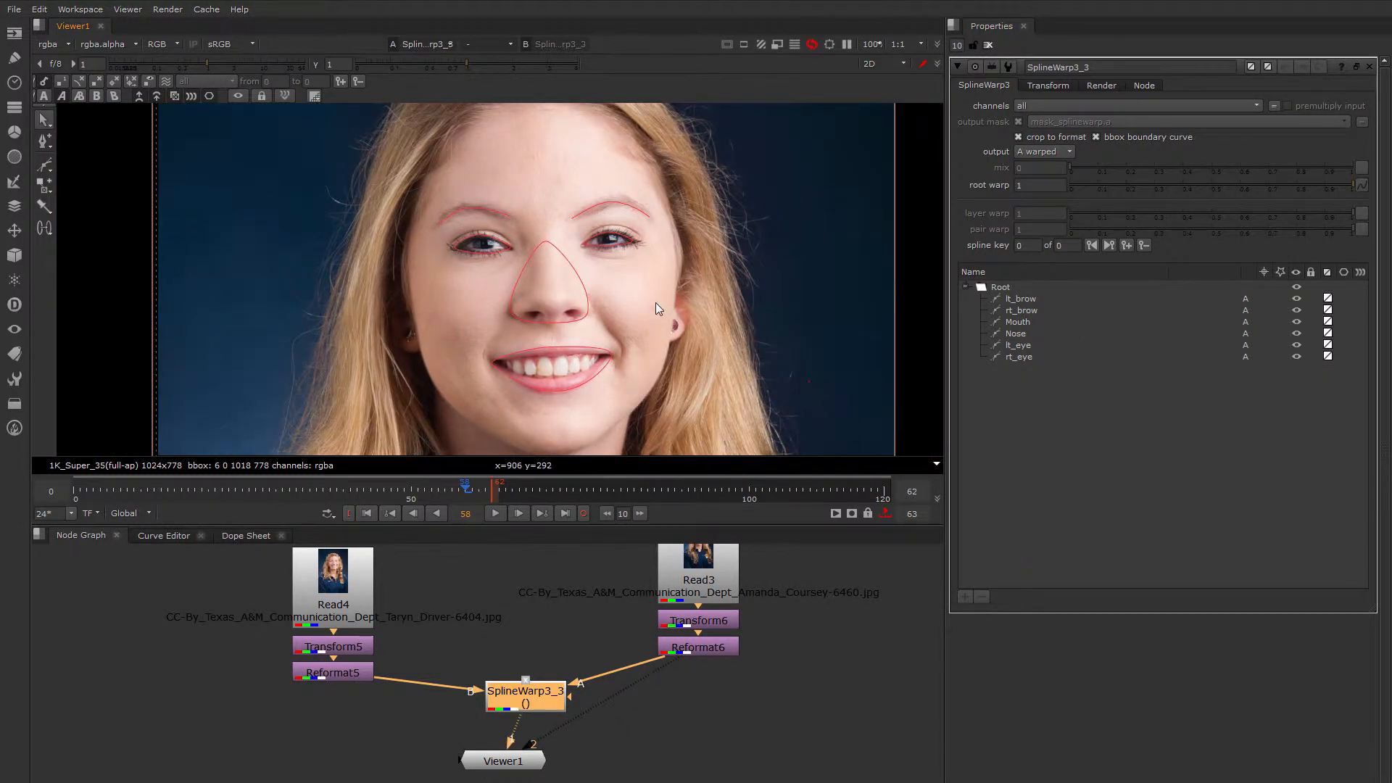
{"action": "scroll", "coordinate": [581, 284], "scroll_direction": "down", "scroll_amount": 2}
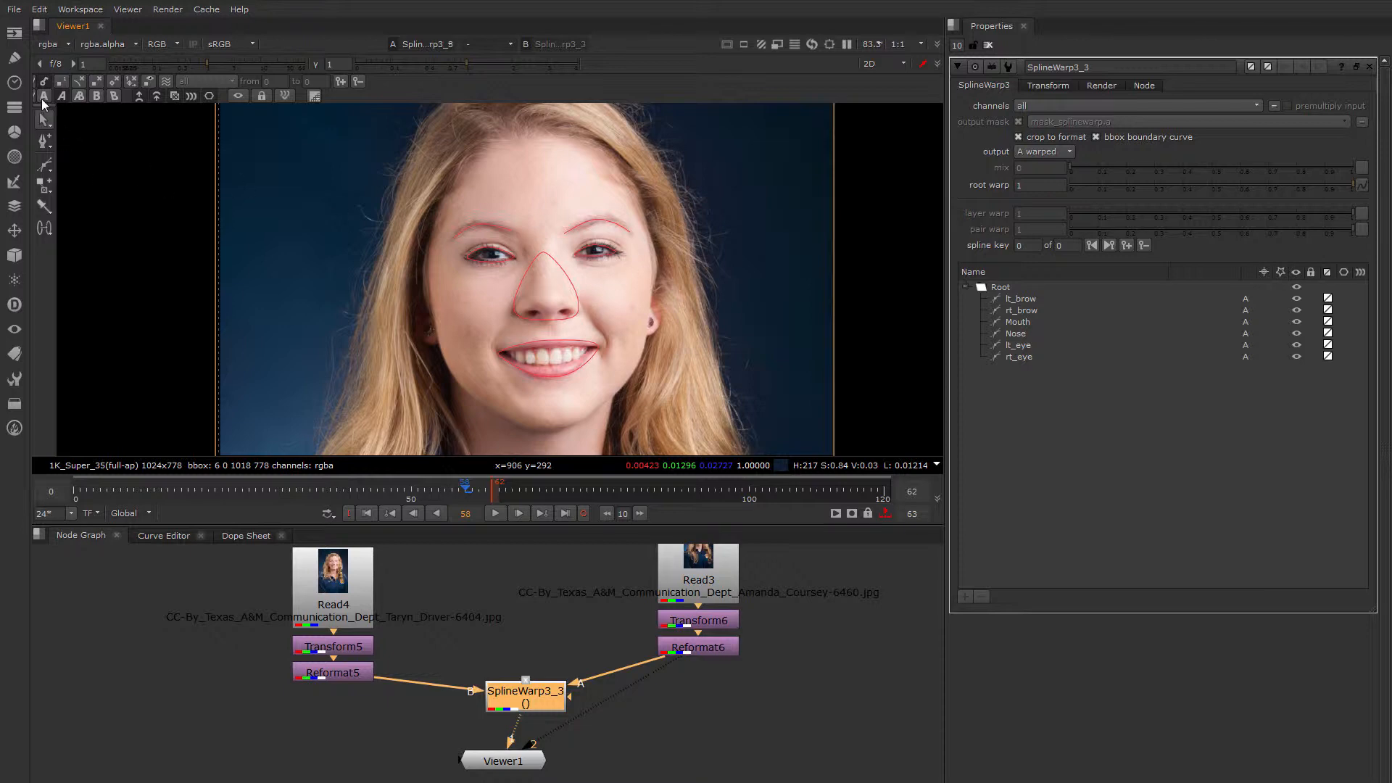
{"action": "left_click", "coordinate": [45, 166]}
{"action": "left_click_drag", "start_coordinate": [530, 138], "coordinate": [571, 143]}
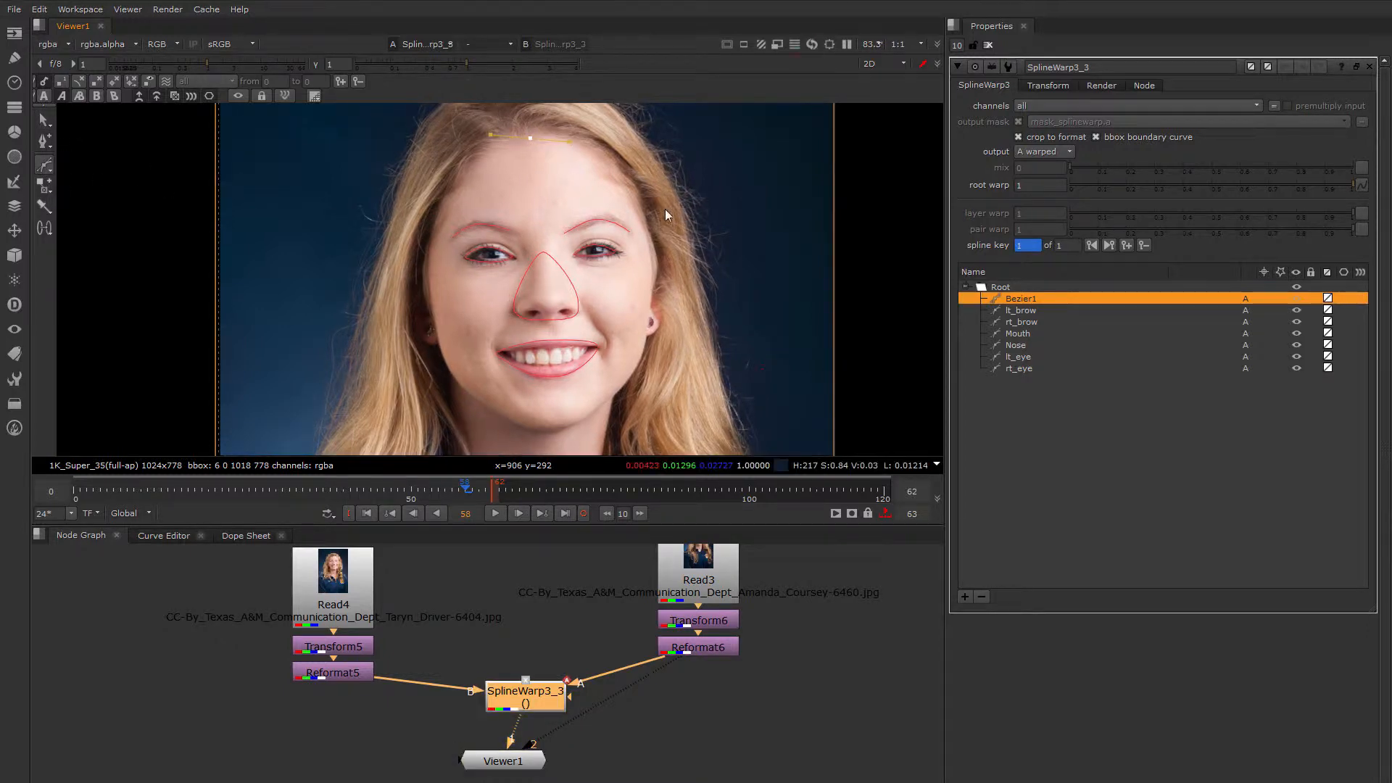
{"action": "left_click_drag", "start_coordinate": [653, 255], "coordinate": [648, 358]}
{"action": "mouse_move", "coordinate": [548, 430]}
{"action": "left_mouse_down"}
{"action": "mouse_move", "coordinate": [470, 433]}
{"action": "mouse_move", "coordinate": [550, 430]}
{"action": "left_mouse_up"}
{"action": "left_click_drag", "start_coordinate": [432, 314], "coordinate": [424, 265]}
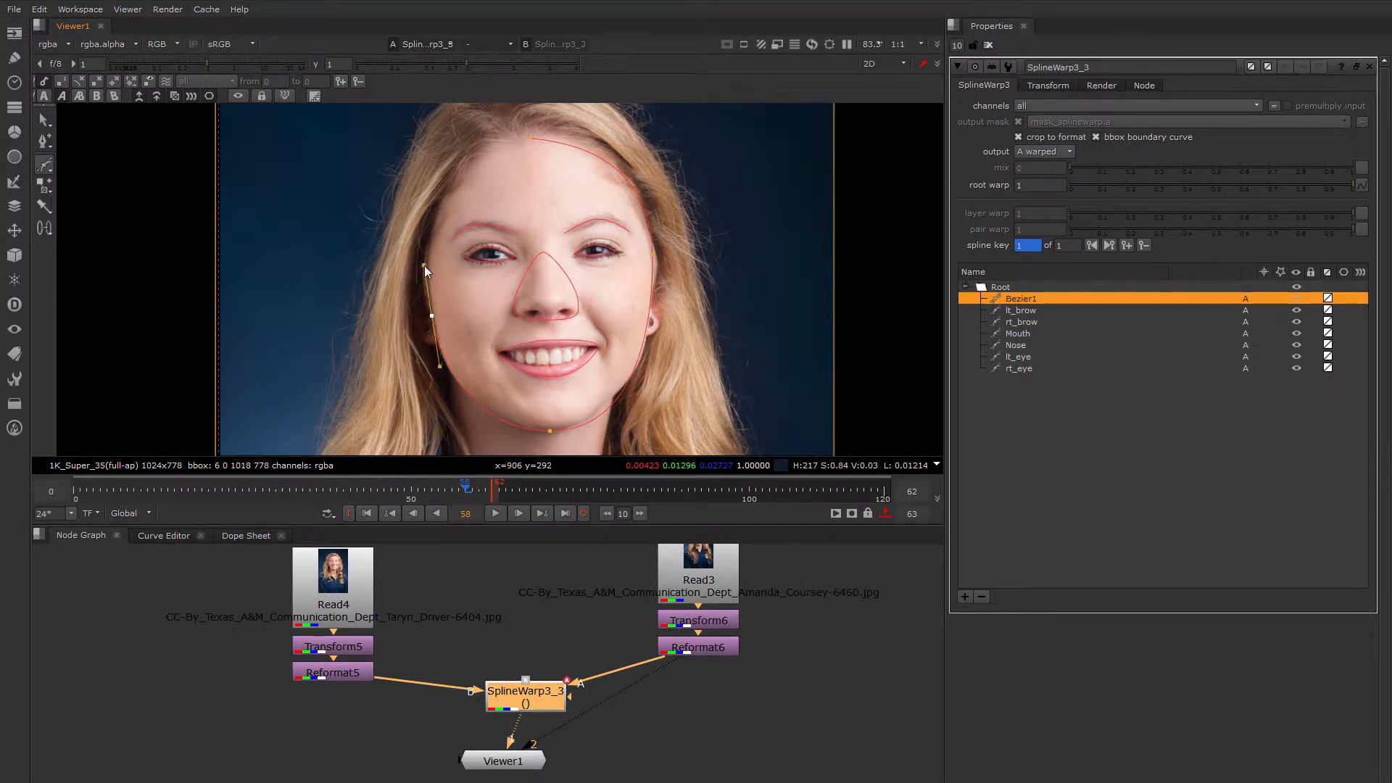
{"action": "left_click", "coordinate": [529, 139]}
{"action": "left_click_drag", "start_coordinate": [489, 135], "coordinate": [424, 142]}
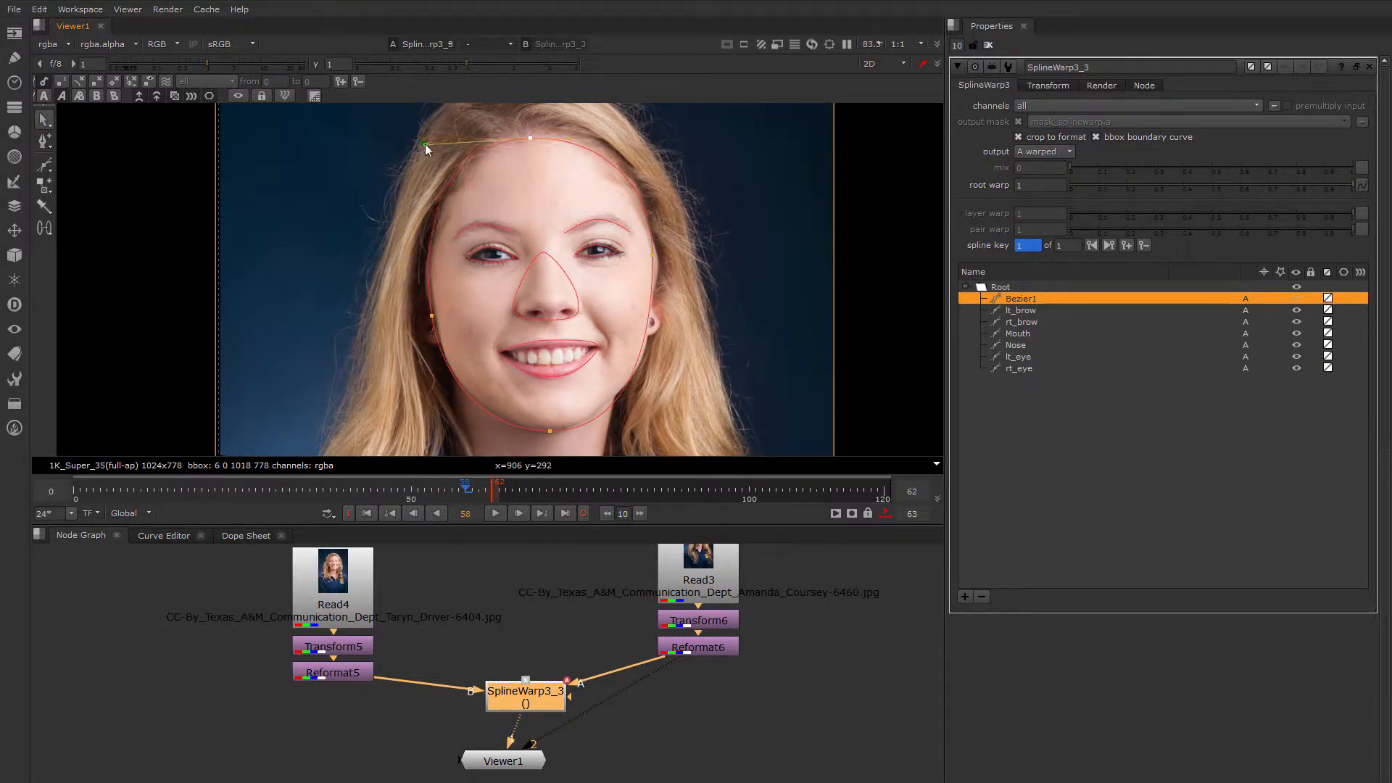
Refine the face outline spline by adjusting its side points and the chin point with its tangents to follow the jaw and cheeks
{"action": "left_click", "coordinate": [530, 138]}
{"action": "left_click_drag", "start_coordinate": [653, 255], "coordinate": [657, 260]}
{"action": "left_click_drag", "start_coordinate": [550, 432], "coordinate": [625, 433]}
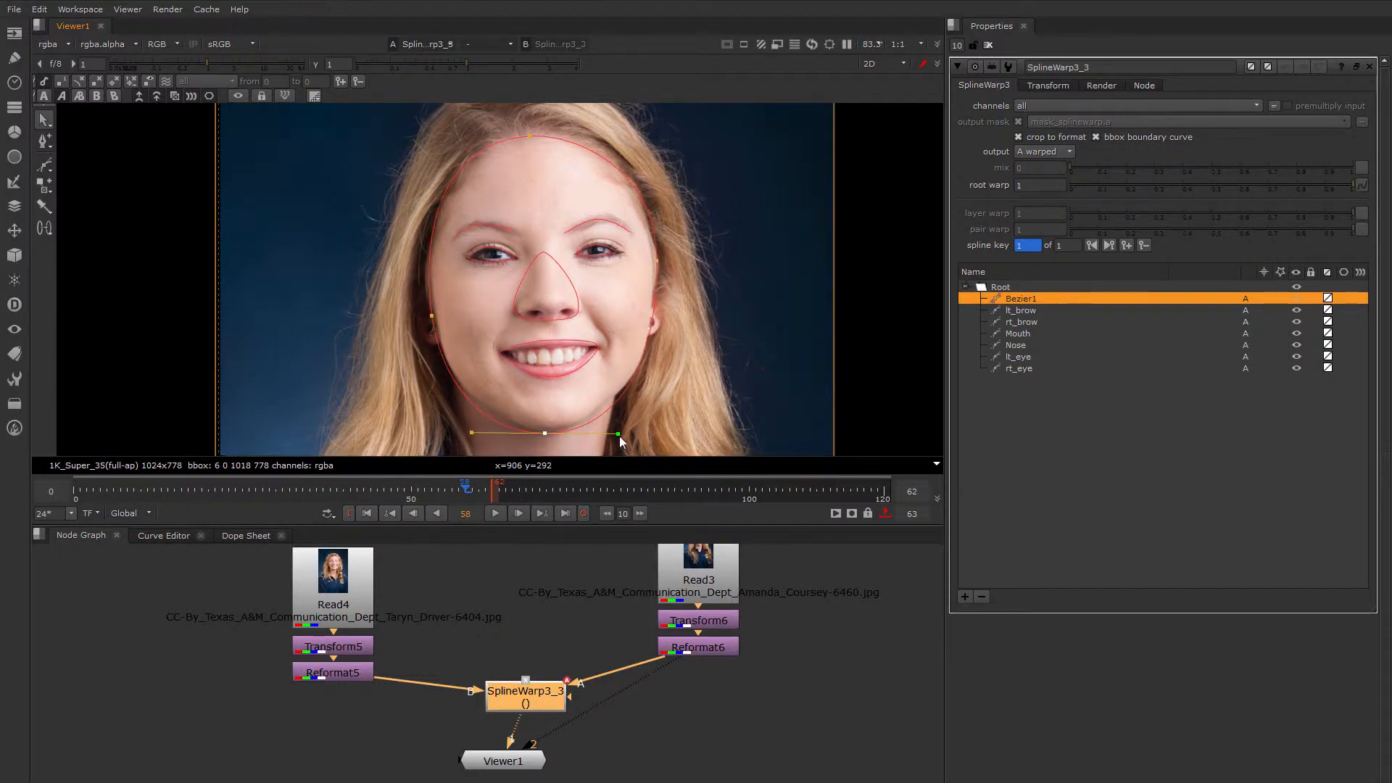
{"action": "left_click_drag", "start_coordinate": [432, 315], "coordinate": [431, 307]}
{"action": "middle_click_drag", "start_coordinate": [543, 442], "coordinate": [537, 372]}
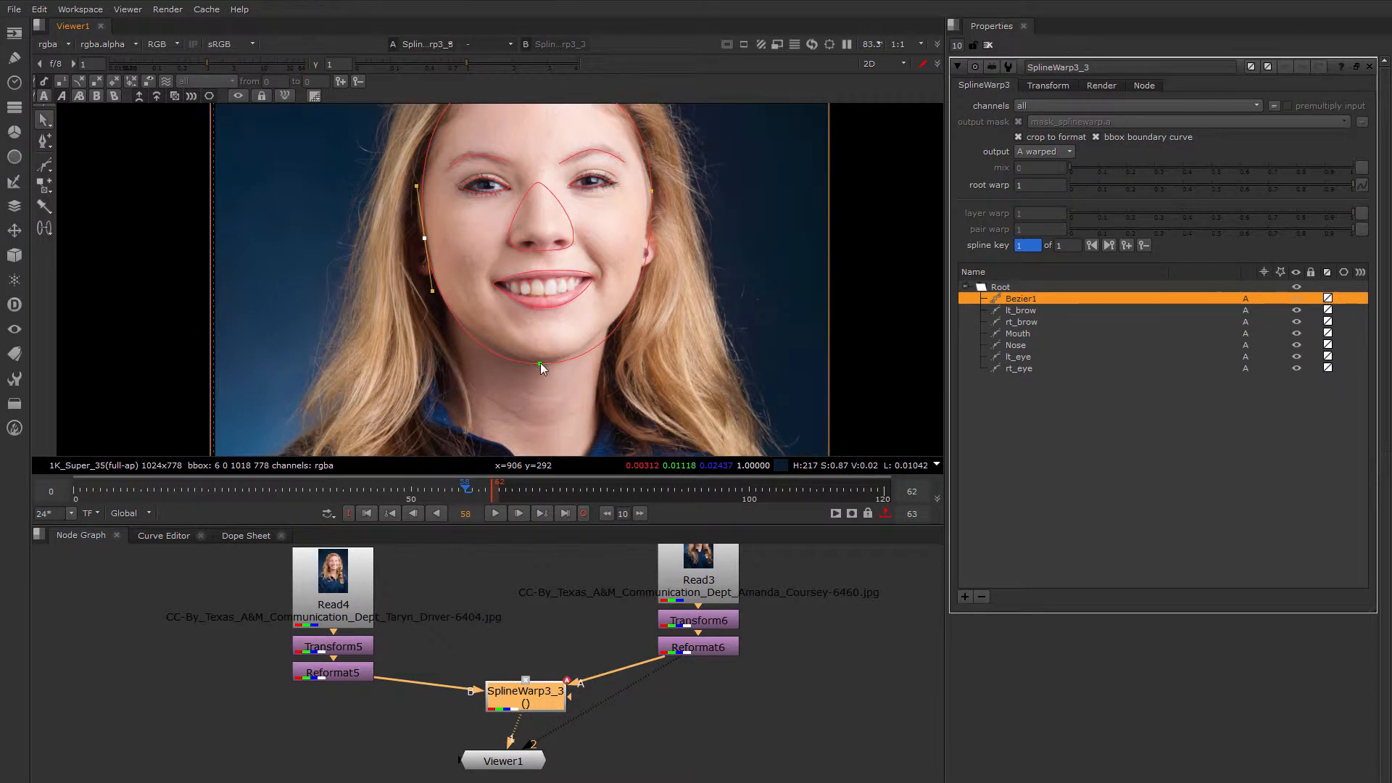
{"action": "left_click_drag", "start_coordinate": [541, 363], "coordinate": [477, 364]}
{"action": "left_click_drag", "start_coordinate": [617, 368], "coordinate": [609, 371]}
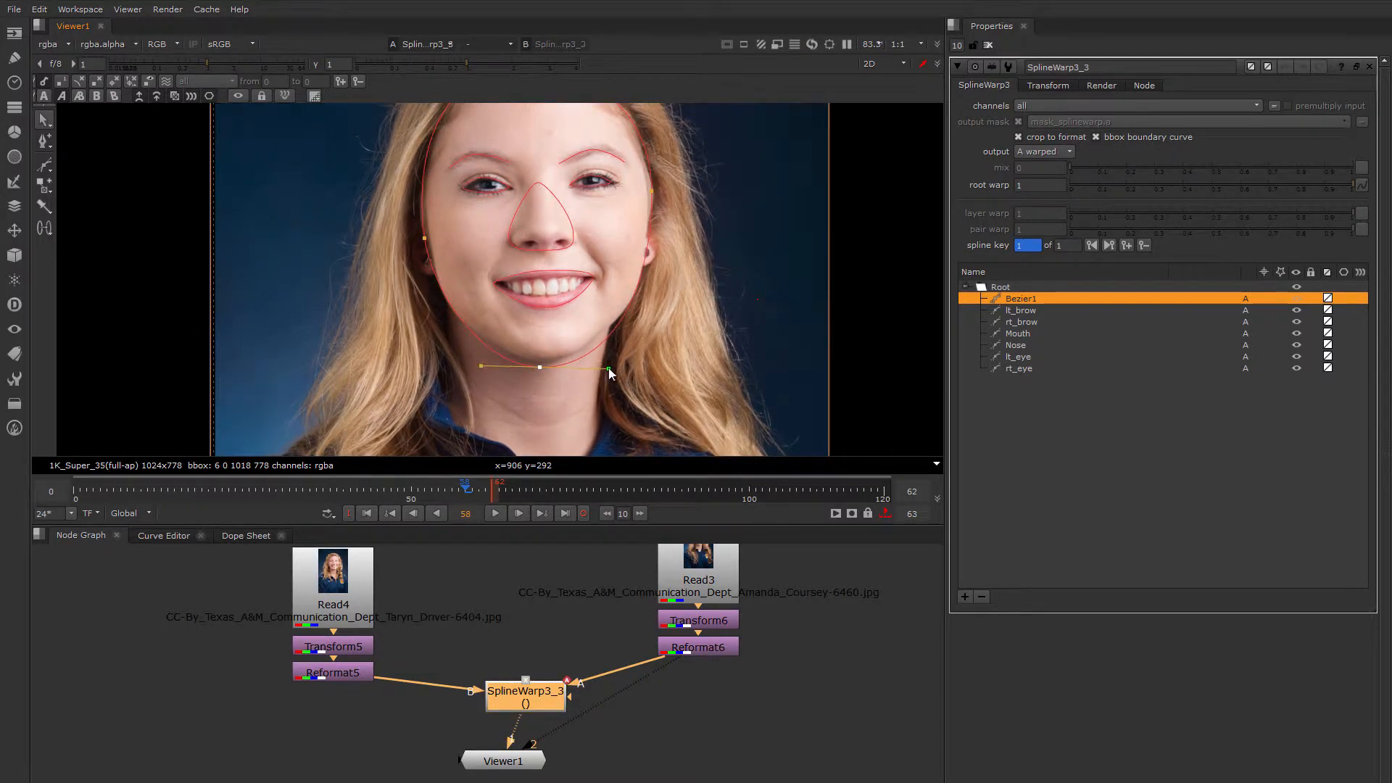
{"action": "left_click", "coordinate": [651, 192]}
{"action": "scroll", "coordinate": [652, 194], "scroll_direction": "down", "scroll_amount": 3}
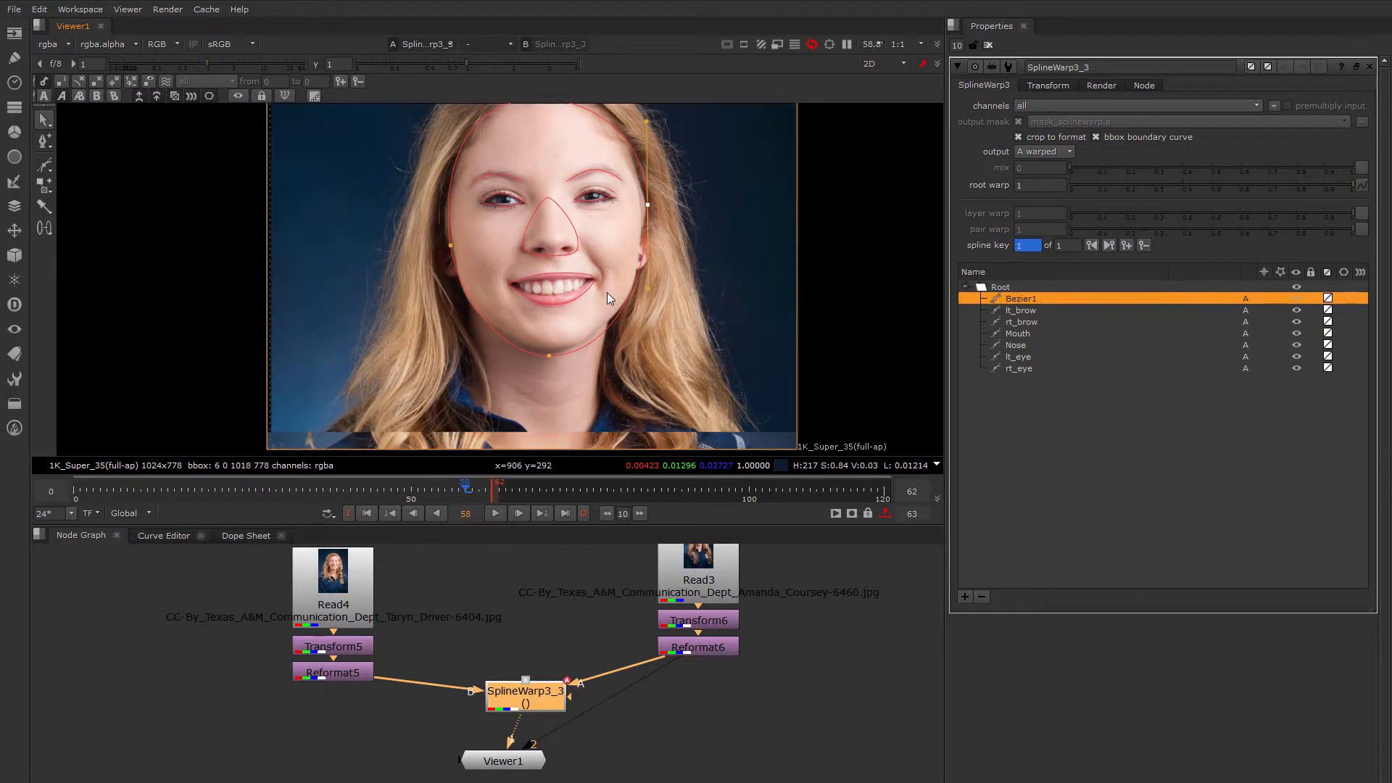
{"action": "scroll", "coordinate": [520, 309], "scroll_direction": "up", "scroll_amount": 2}
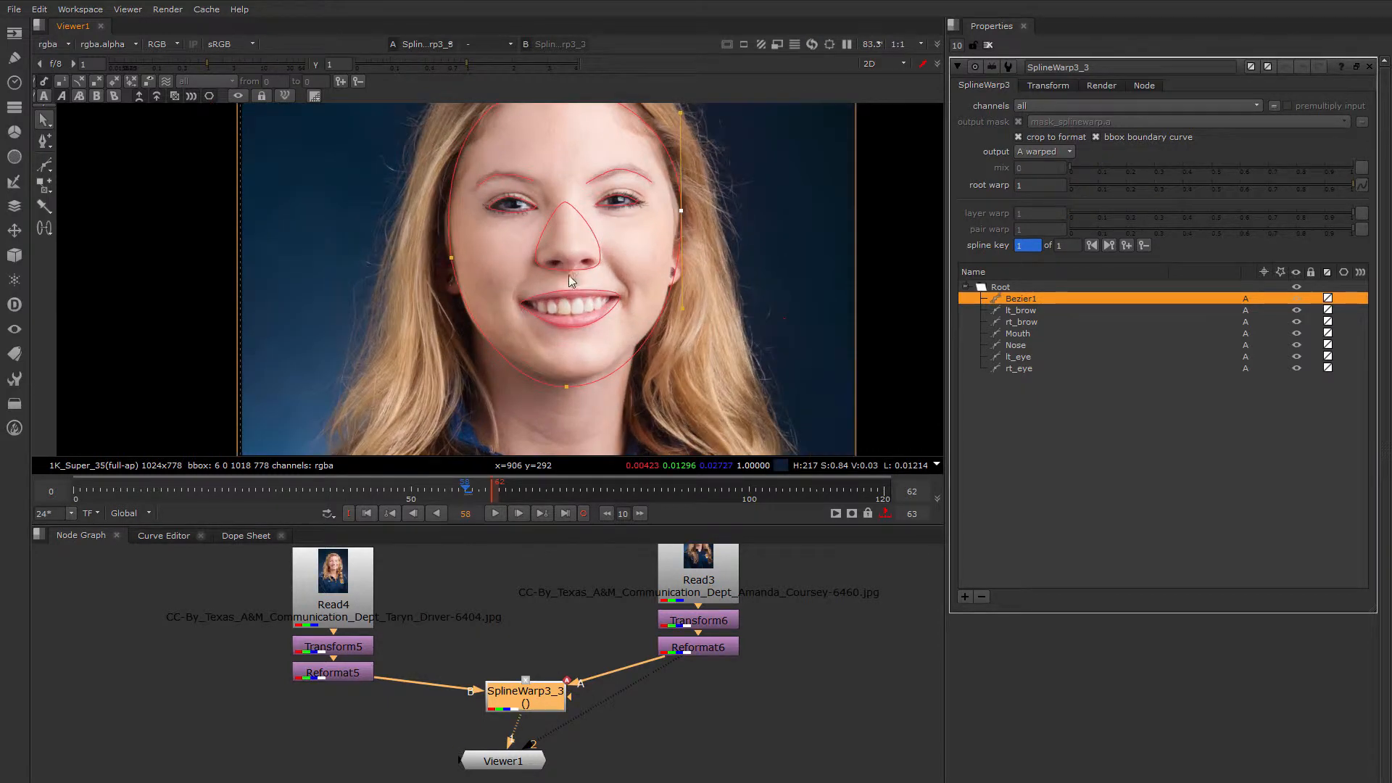
{"action": "scroll", "coordinate": [489, 303], "scroll_direction": "up", "scroll_amount": 1}
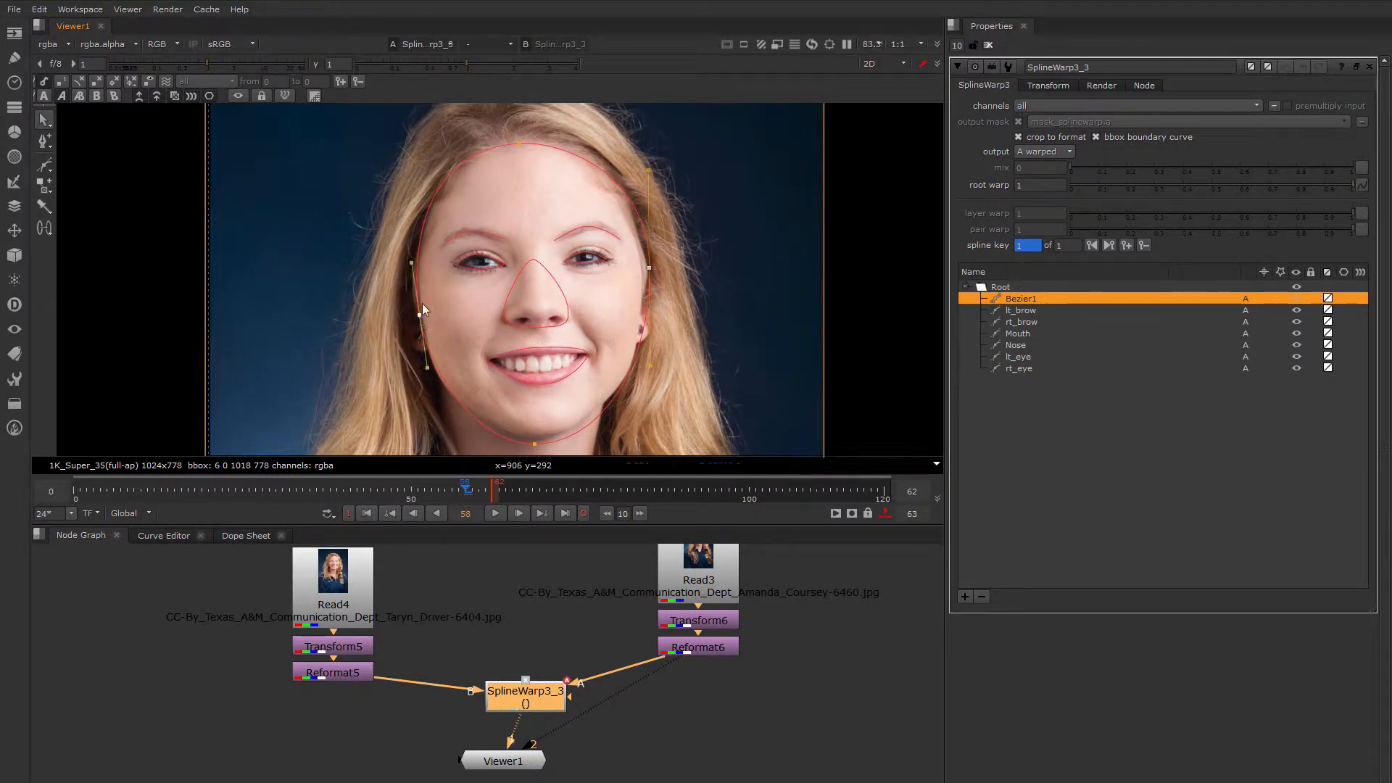
{"action": "left_click", "coordinate": [555, 148]}
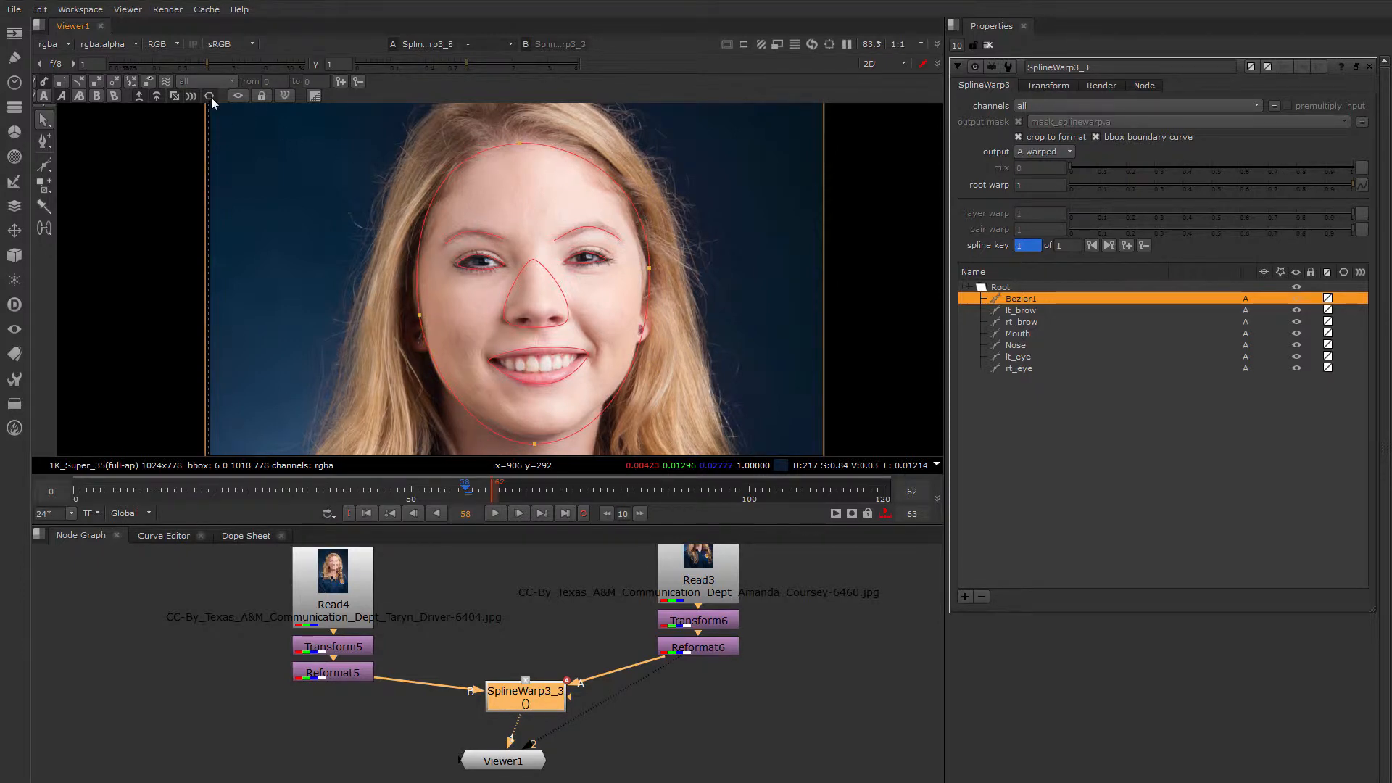
Make the face outline spline a boundary curve, and compare the A and B source images
{"action": "left_click", "coordinate": [1345, 298]}
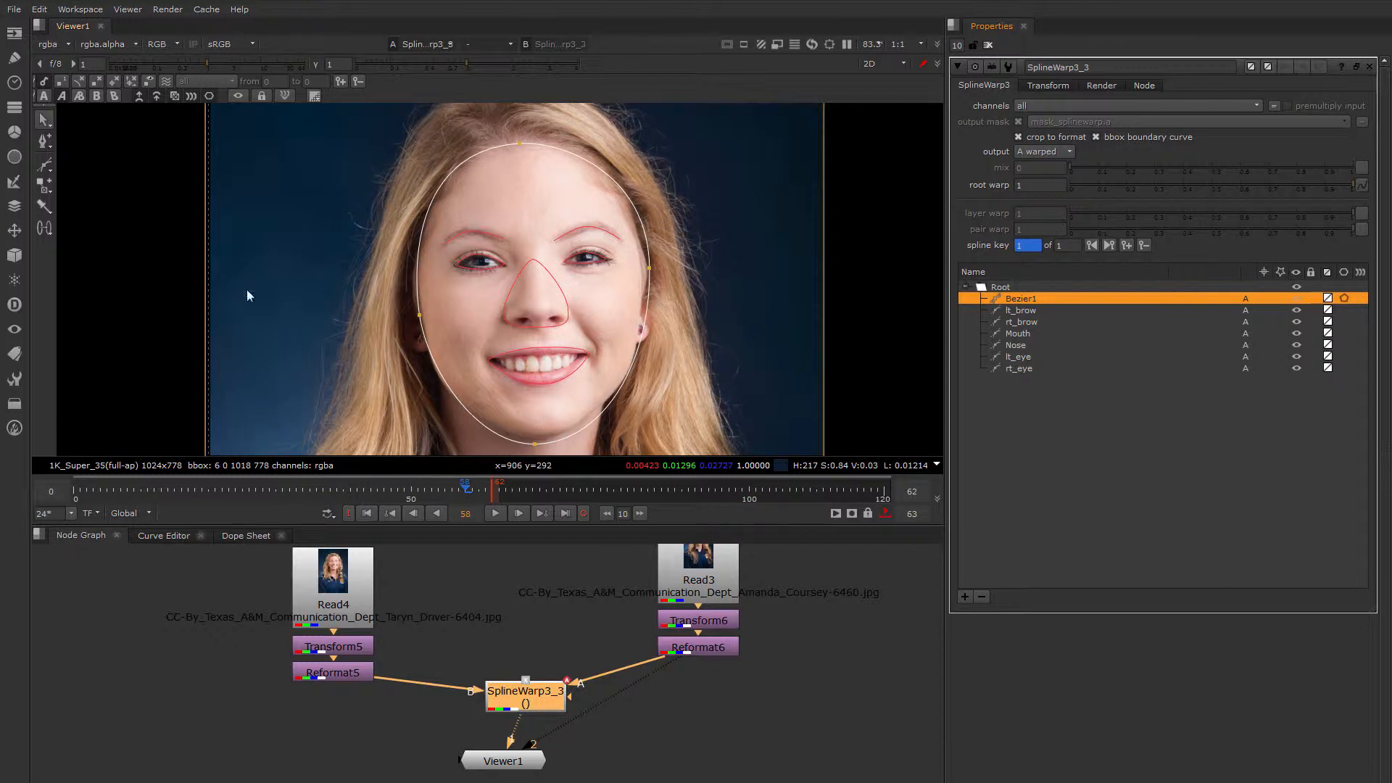
{"action": "left_click", "coordinate": [45, 96]}
{"action": "left_click", "coordinate": [96, 97]}
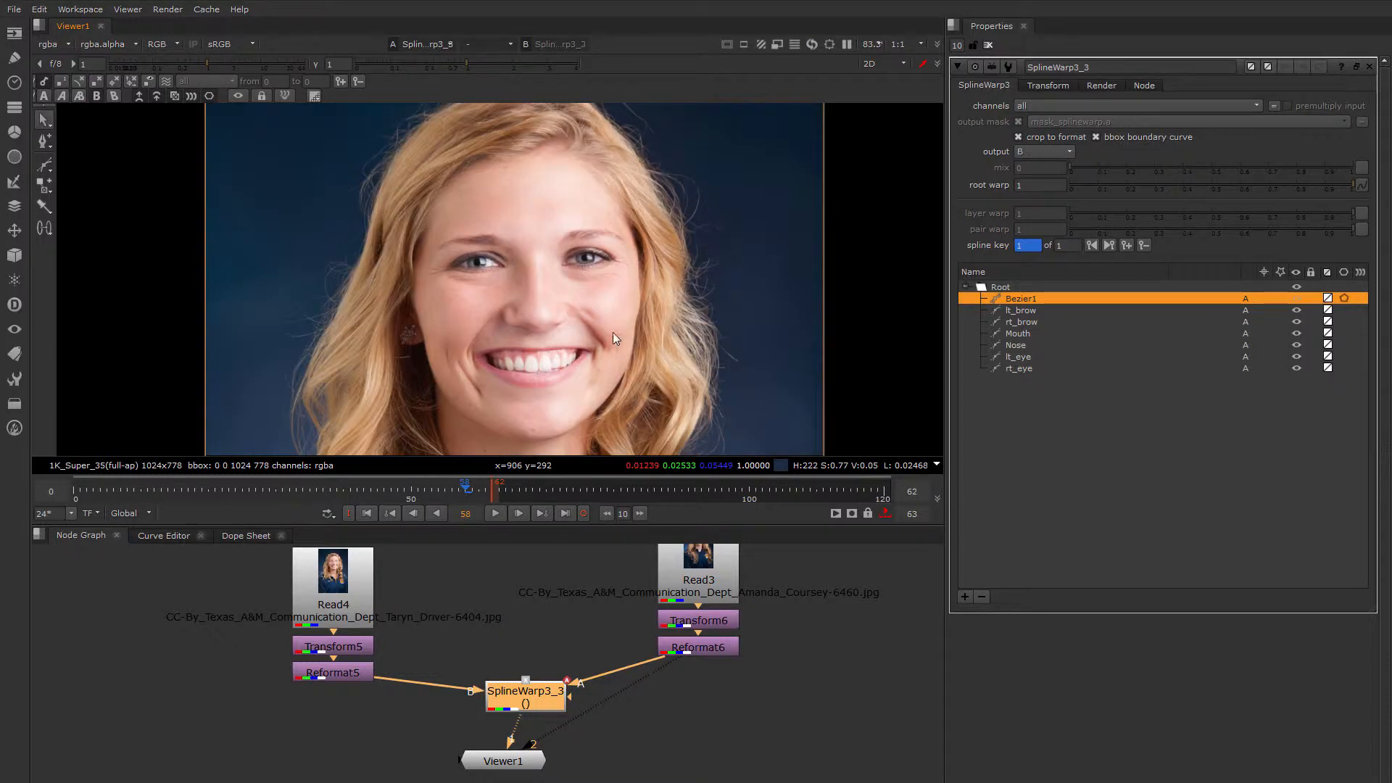
{"action": "left_click", "coordinate": [45, 96]}
Duplicate the lt_brow spline in B and join it to the original
{"action": "scroll", "coordinate": [589, 264], "scroll_direction": "up", "scroll_amount": 3}
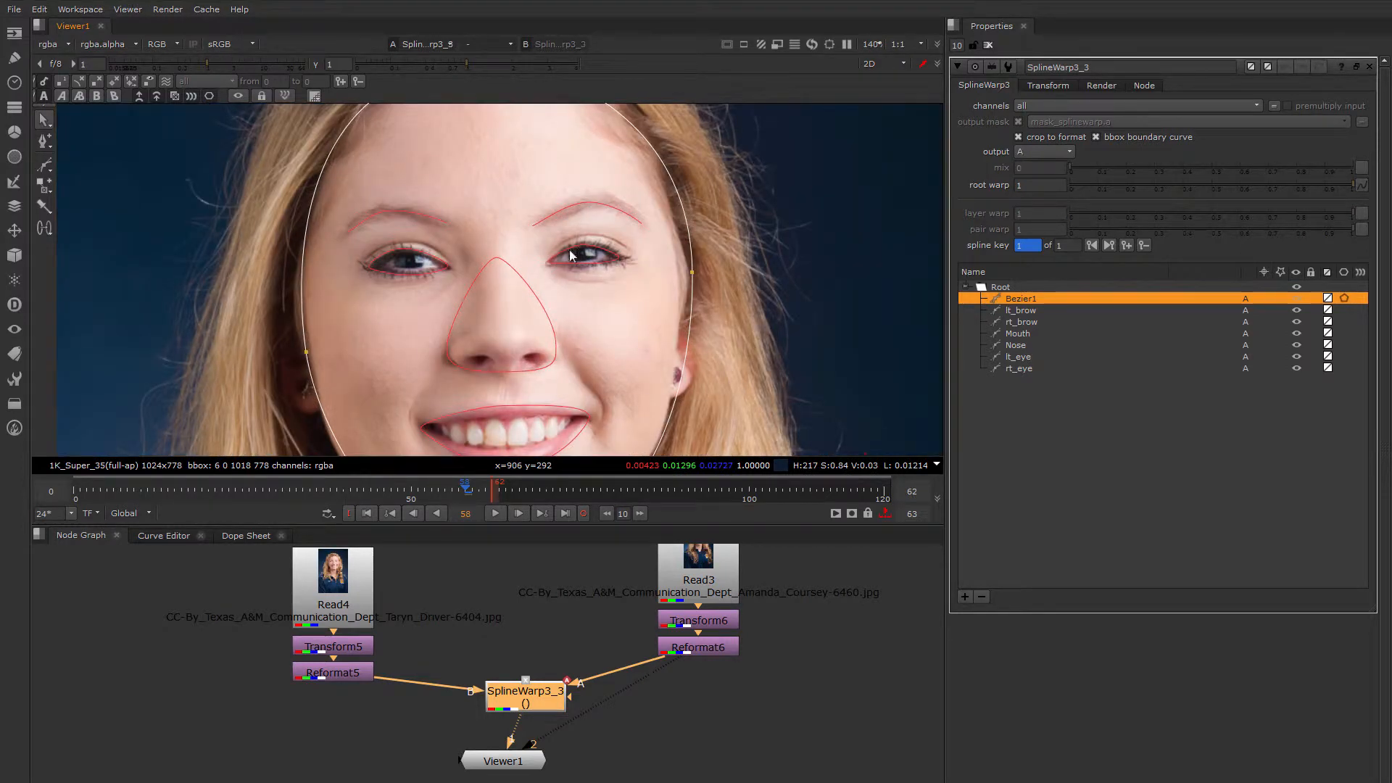
{"action": "left_click", "coordinate": [566, 210]}
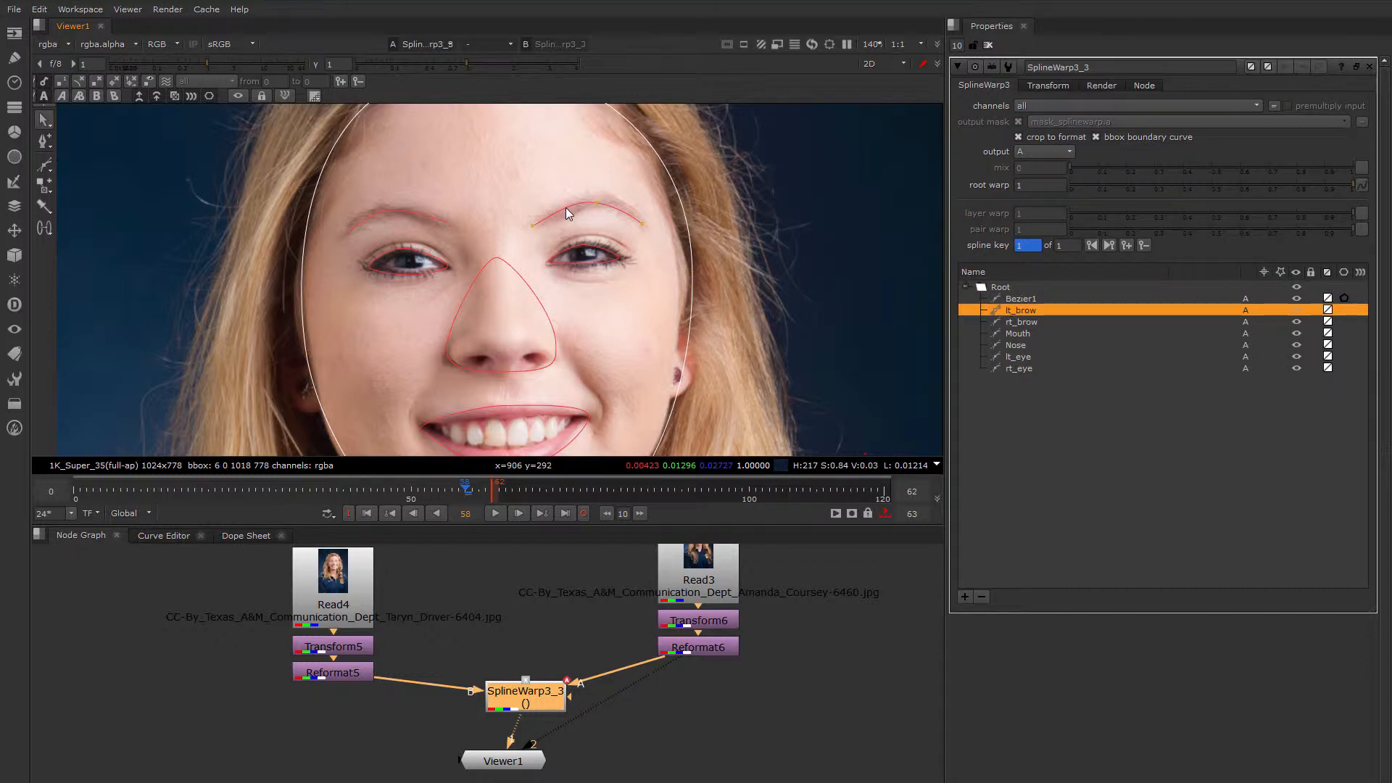
{"action": "right_click", "coordinate": [566, 212]}
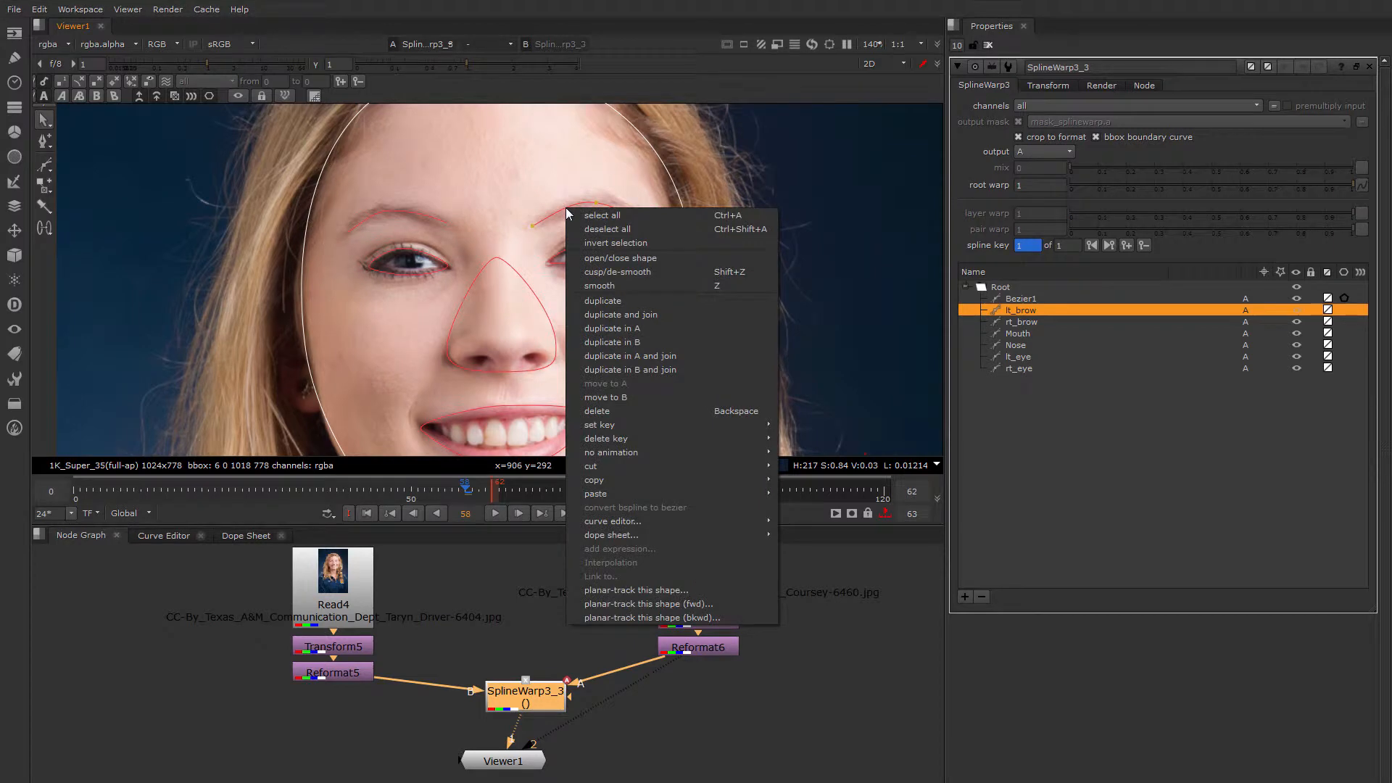
{"action": "left_click", "coordinate": [658, 370]}
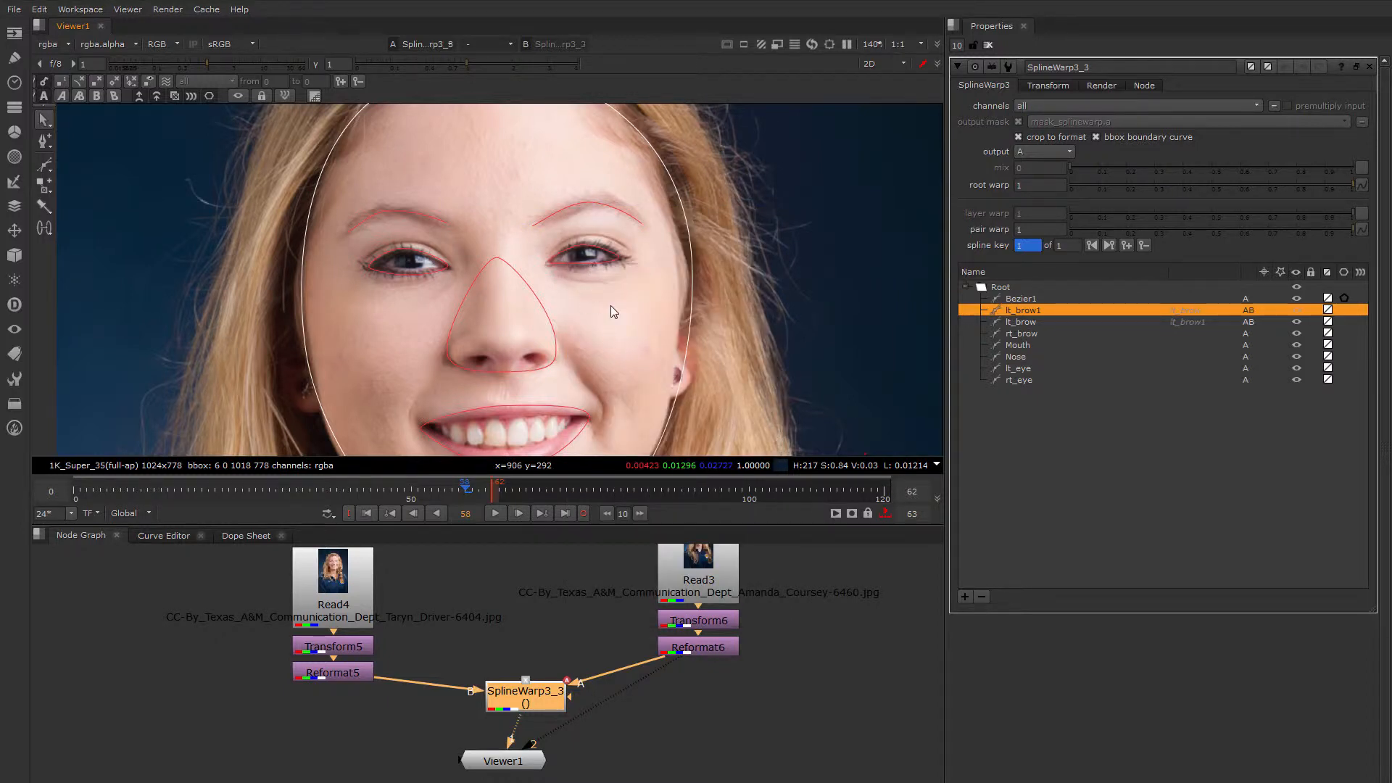
Duplicate the lt_eye spline in B and join the copy to it
{"action": "scroll", "coordinate": [611, 306], "scroll_direction": "down", "scroll_amount": 3}
{"action": "right_click", "coordinate": [592, 242]}
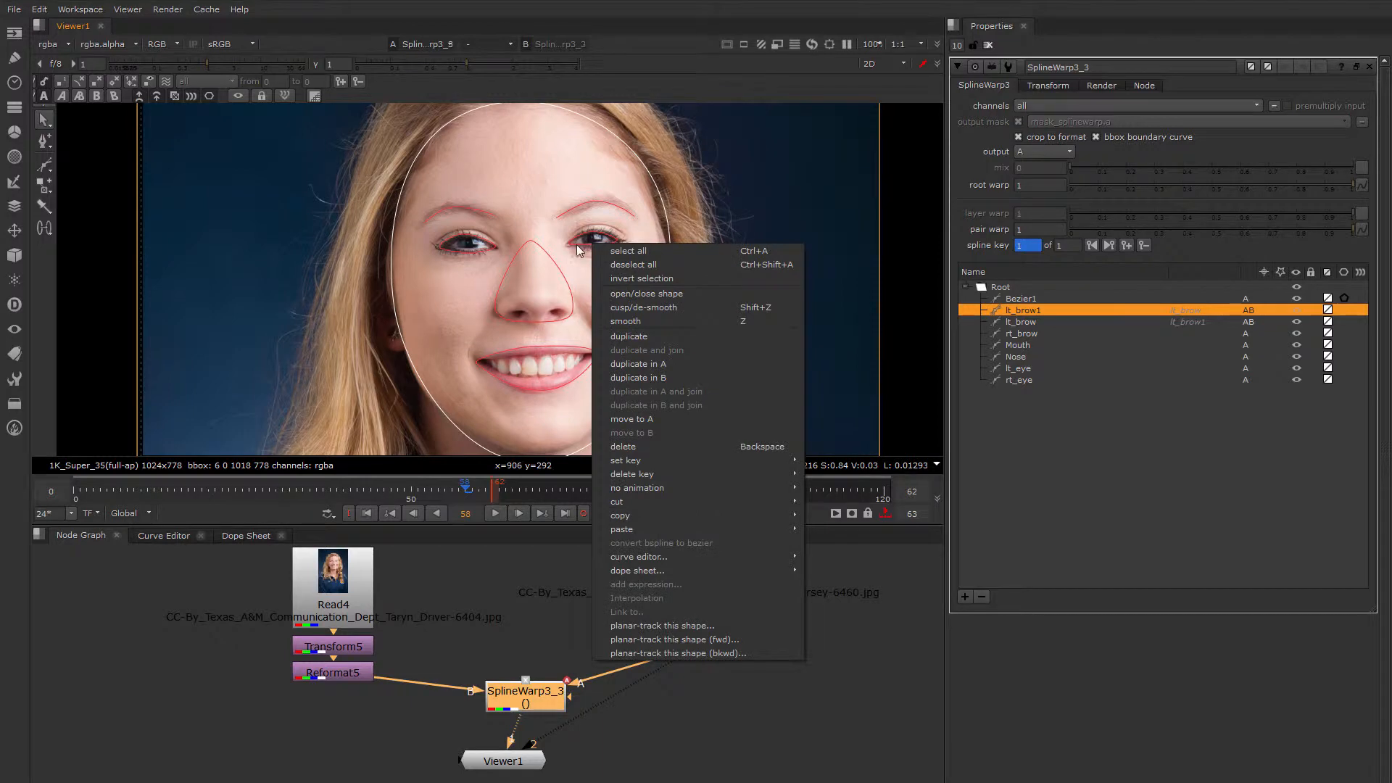
{"action": "left_click", "coordinate": [583, 243]}
{"action": "right_click", "coordinate": [602, 242]}
{"action": "left_click", "coordinate": [628, 376]}
Duplicate the Nose and Mouth splines in B, joining each copy to its original
{"action": "right_click", "coordinate": [555, 317]}
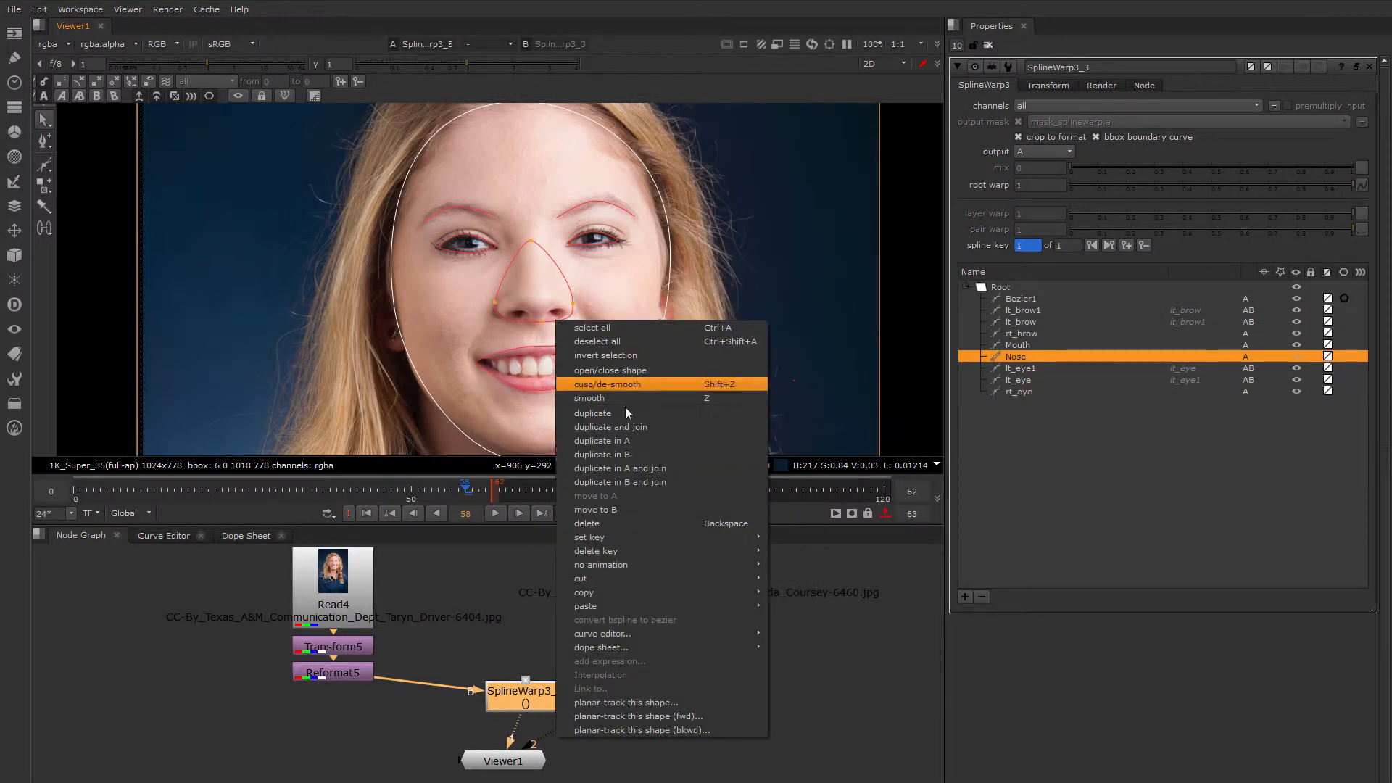
{"action": "left_click", "coordinate": [652, 482]}
{"action": "right_click", "coordinate": [561, 385]}
{"action": "left_click", "coordinate": [653, 546]}
Duplicate the rt_eye and rt_brow splines in B, joining each copy to its original
{"action": "left_click", "coordinate": [482, 250]}
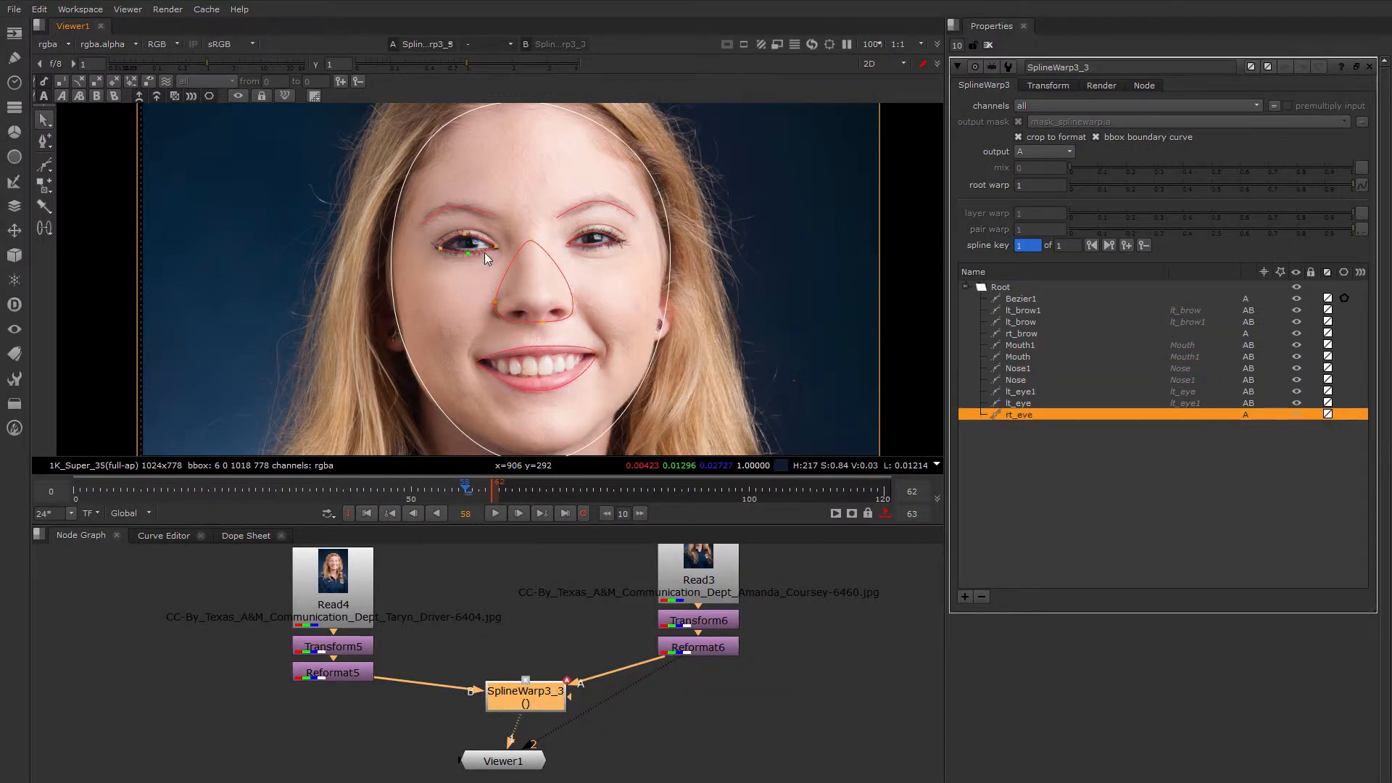
{"action": "right_click", "coordinate": [481, 247]}
{"action": "left_click", "coordinate": [565, 383]}
{"action": "right_click", "coordinate": [473, 208]}
{"action": "left_click", "coordinate": [584, 371]}
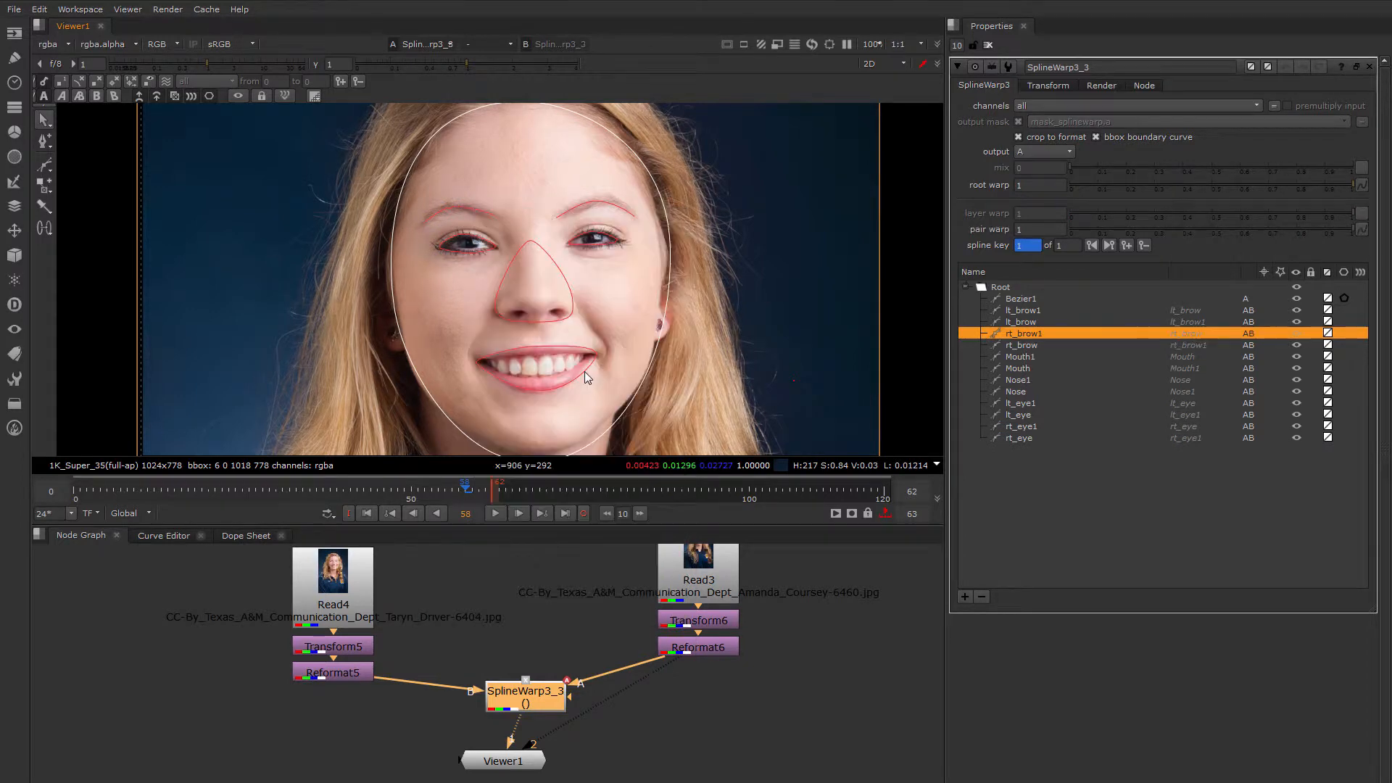
Show the B image and fit the Mouth1 spline to its lips by adjusting the mouth corner, lower lip and upper lip points
{"action": "left_click", "coordinate": [97, 97]}
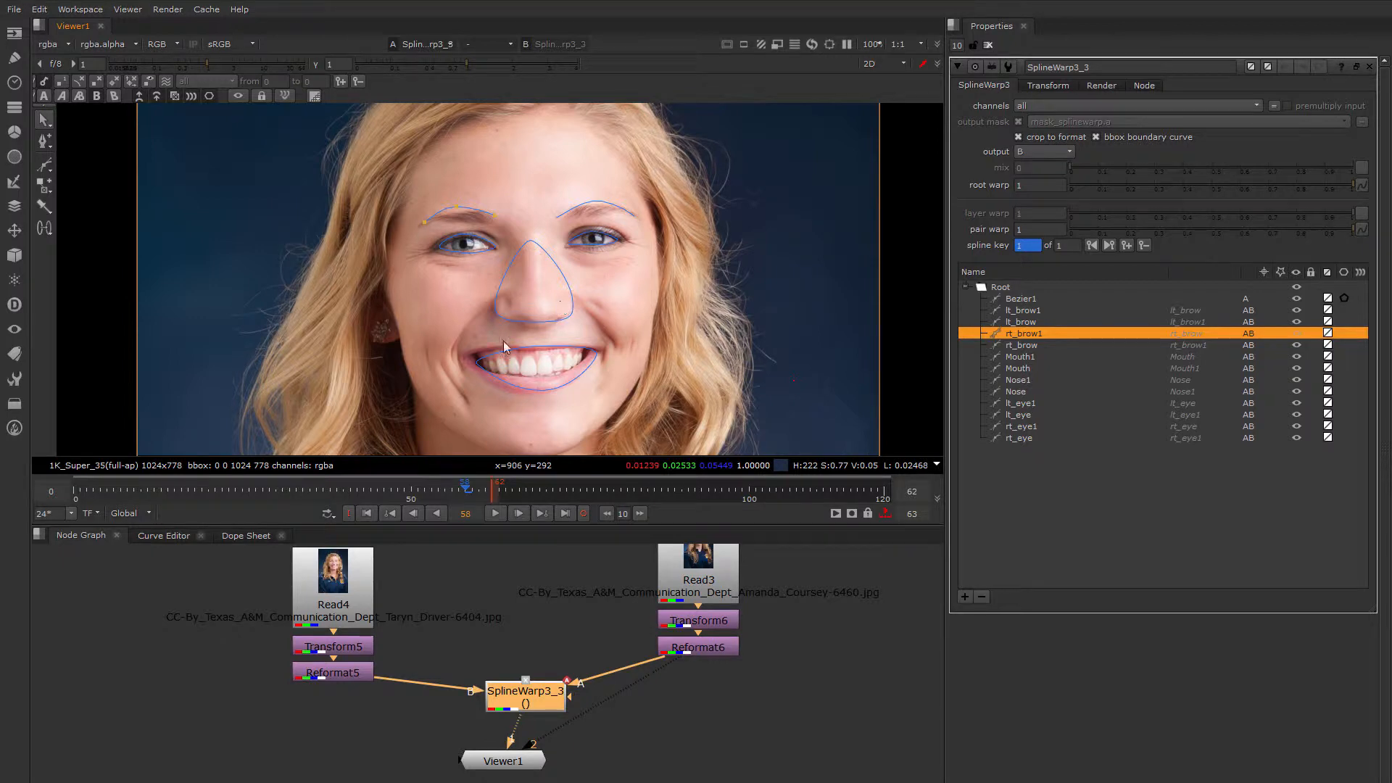
{"action": "scroll", "coordinate": [530, 336], "scroll_direction": "up", "scroll_amount": 1}
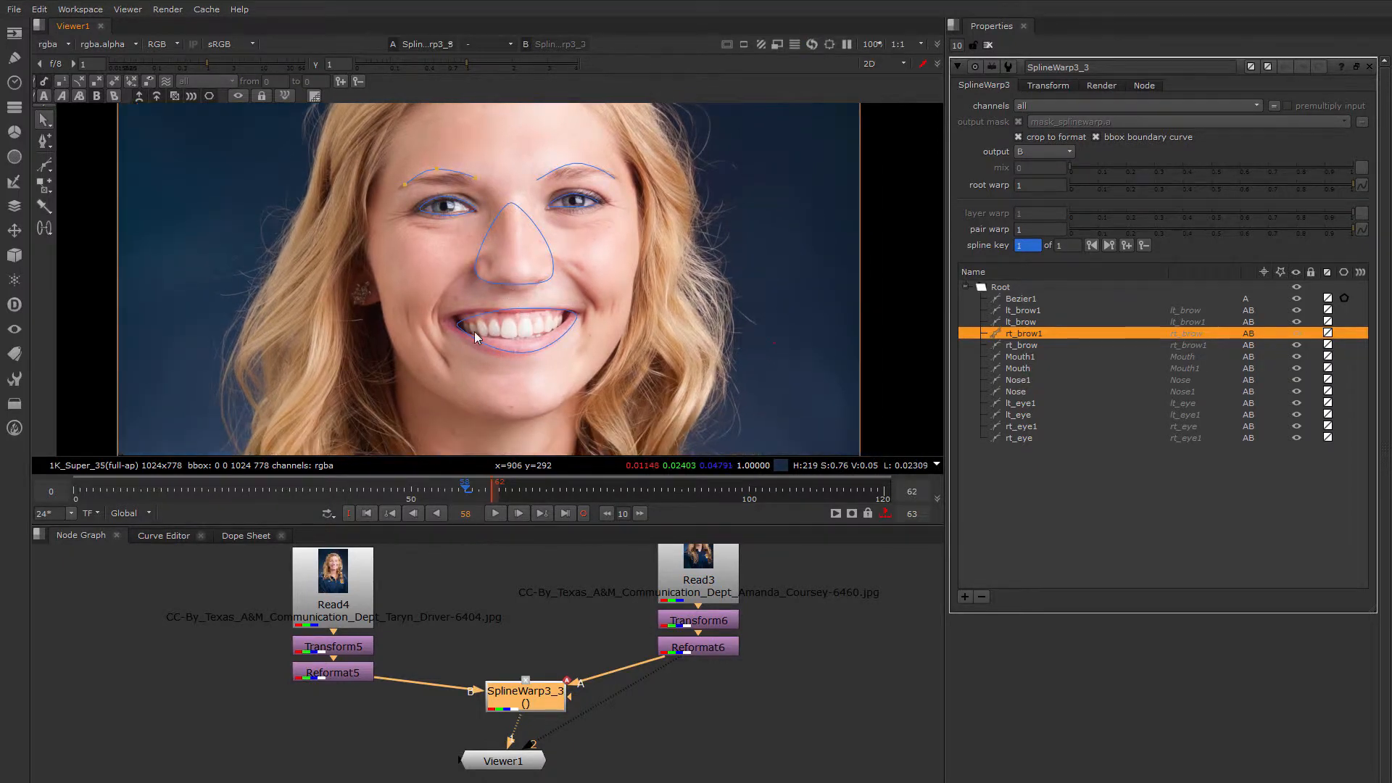
{"action": "scroll", "coordinate": [474, 332], "scroll_direction": "up", "scroll_amount": 1}
{"action": "left_click", "coordinate": [454, 323]}
{"action": "left_click_drag", "start_coordinate": [454, 323], "coordinate": [436, 313]}
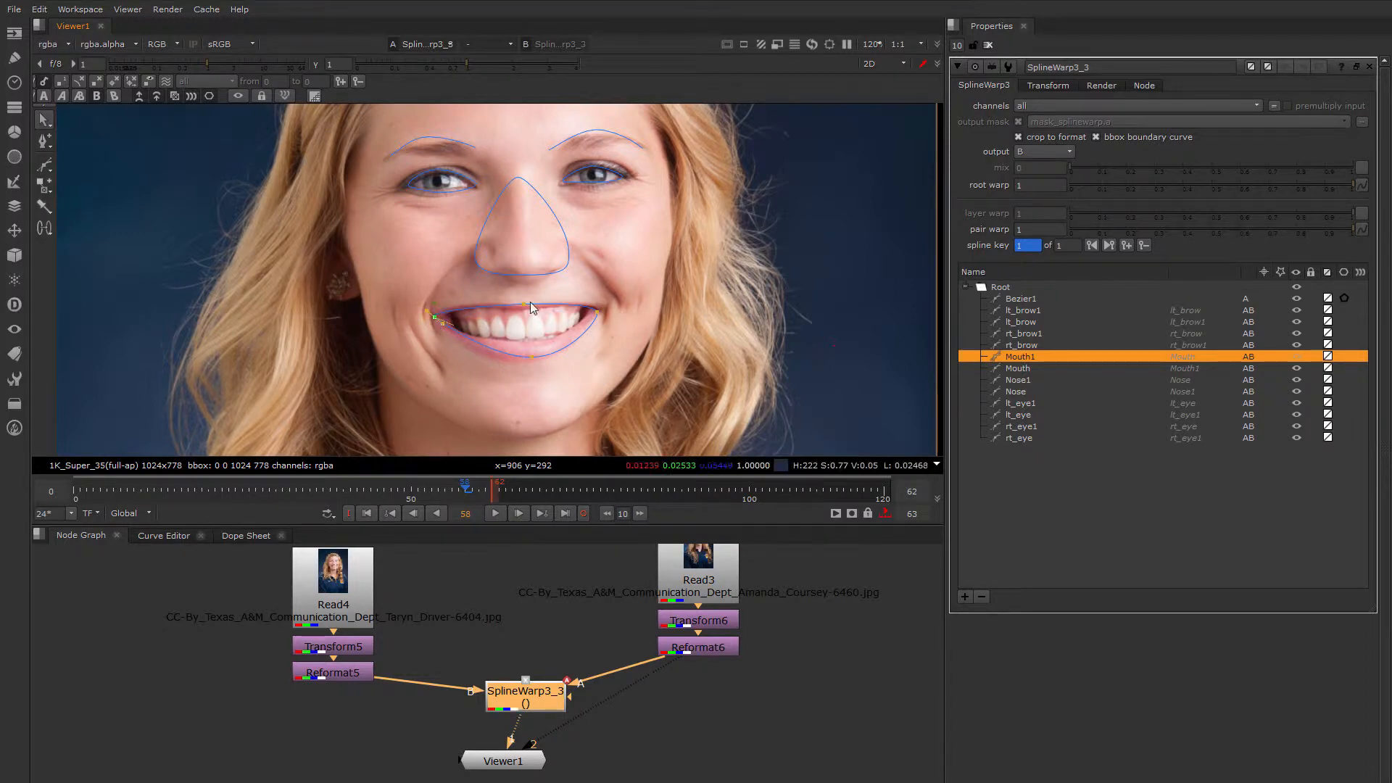
{"action": "left_click", "coordinate": [433, 316]}
{"action": "left_click_drag", "start_coordinate": [427, 311], "coordinate": [438, 329]}
{"action": "left_click_drag", "start_coordinate": [532, 357], "coordinate": [524, 367]}
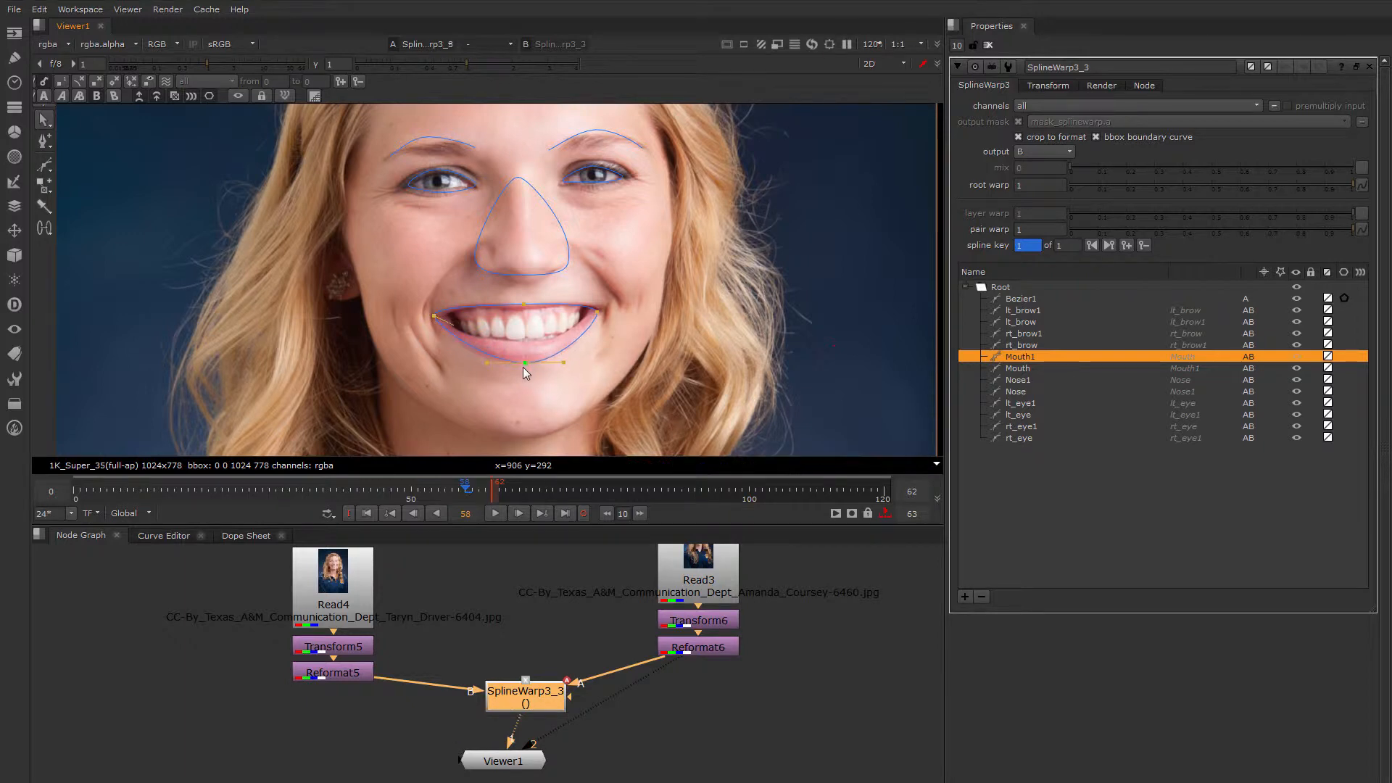
{"action": "scroll", "coordinate": [597, 311], "scroll_direction": "up", "scroll_amount": 2}
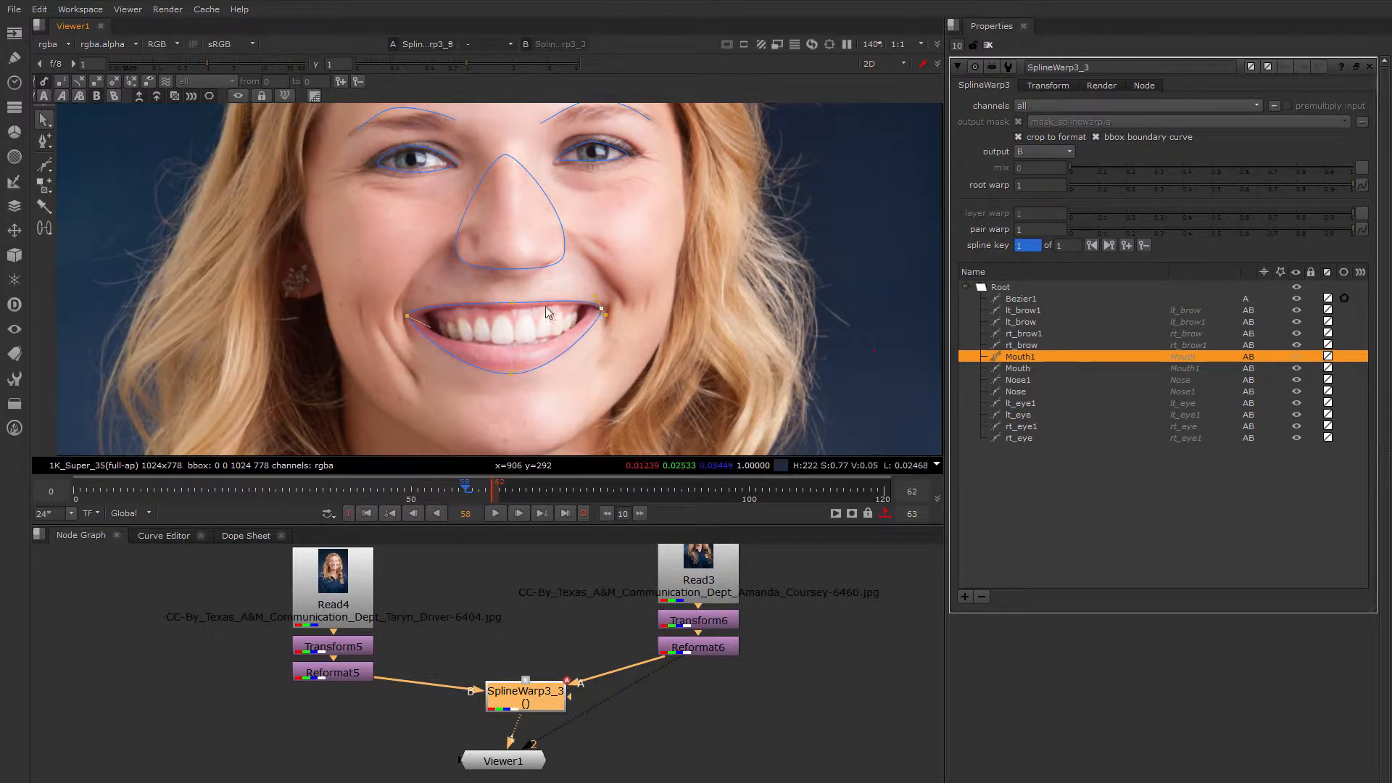
{"action": "left_click", "coordinate": [514, 303]}
Fit the Nose1 spline to the B image by lowering its bottom point and moving both nostril points outward
{"action": "left_click", "coordinate": [514, 269]}
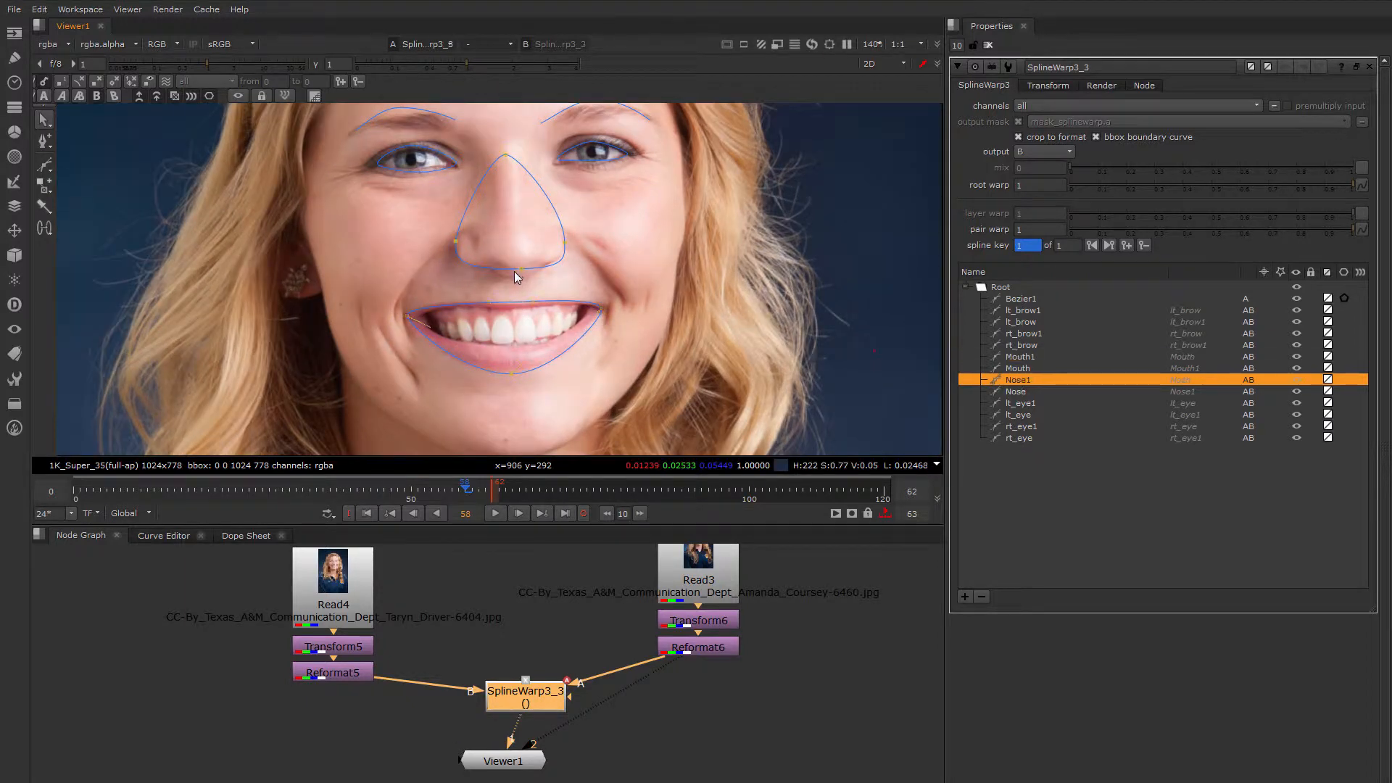
{"action": "left_click_drag", "start_coordinate": [520, 268], "coordinate": [517, 280]}
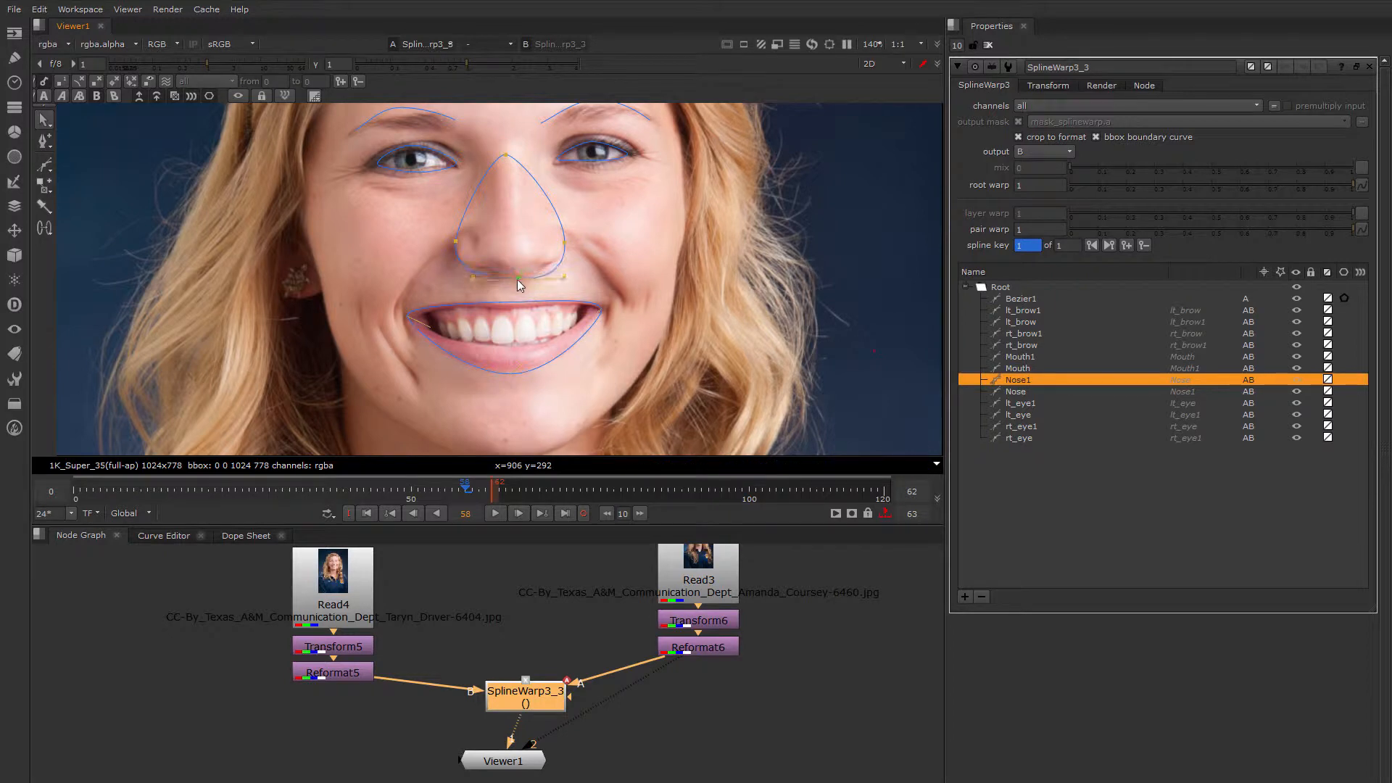
{"action": "left_click", "coordinate": [566, 247]}
{"action": "left_click", "coordinate": [455, 242]}
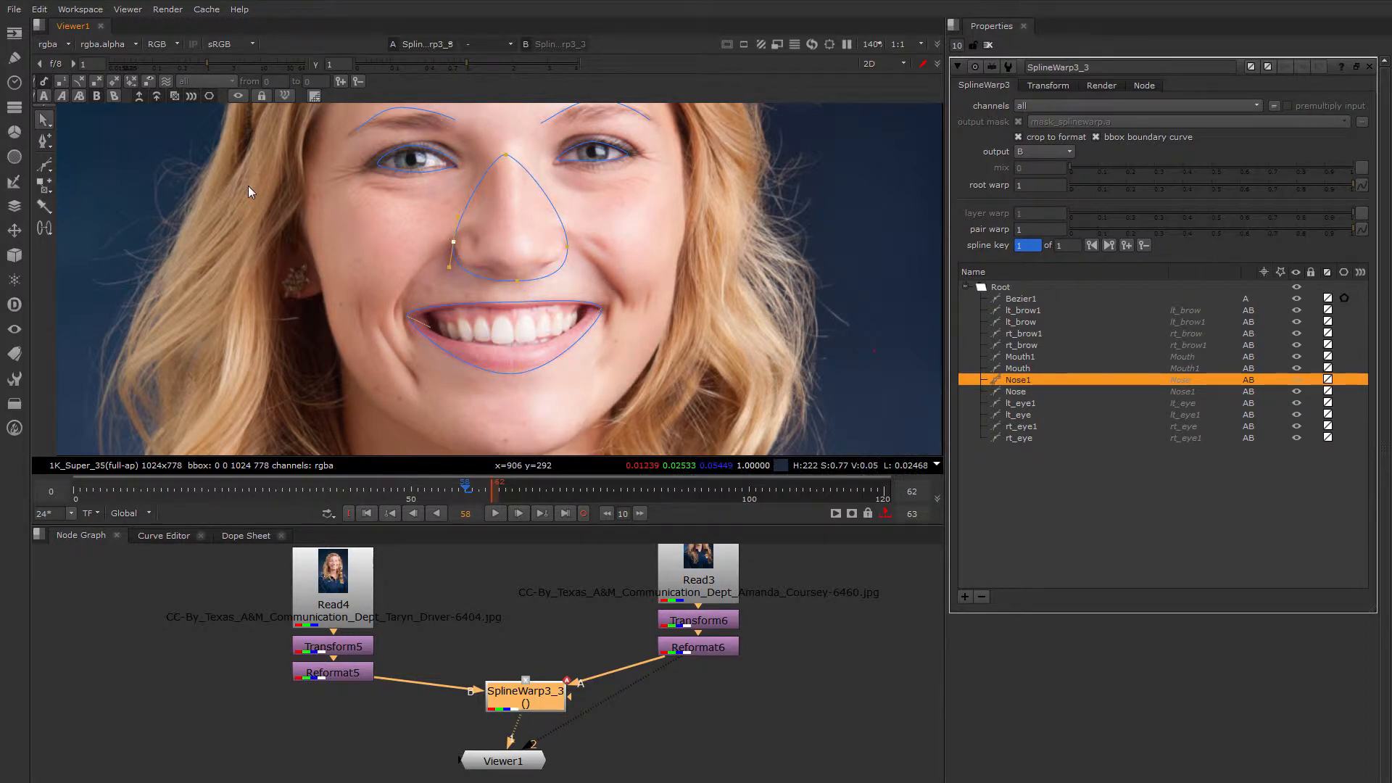
Compare the nose splines between the A and B images and raise the bottom point of Nose1 slightly
{"action": "left_click", "coordinate": [43, 96]}
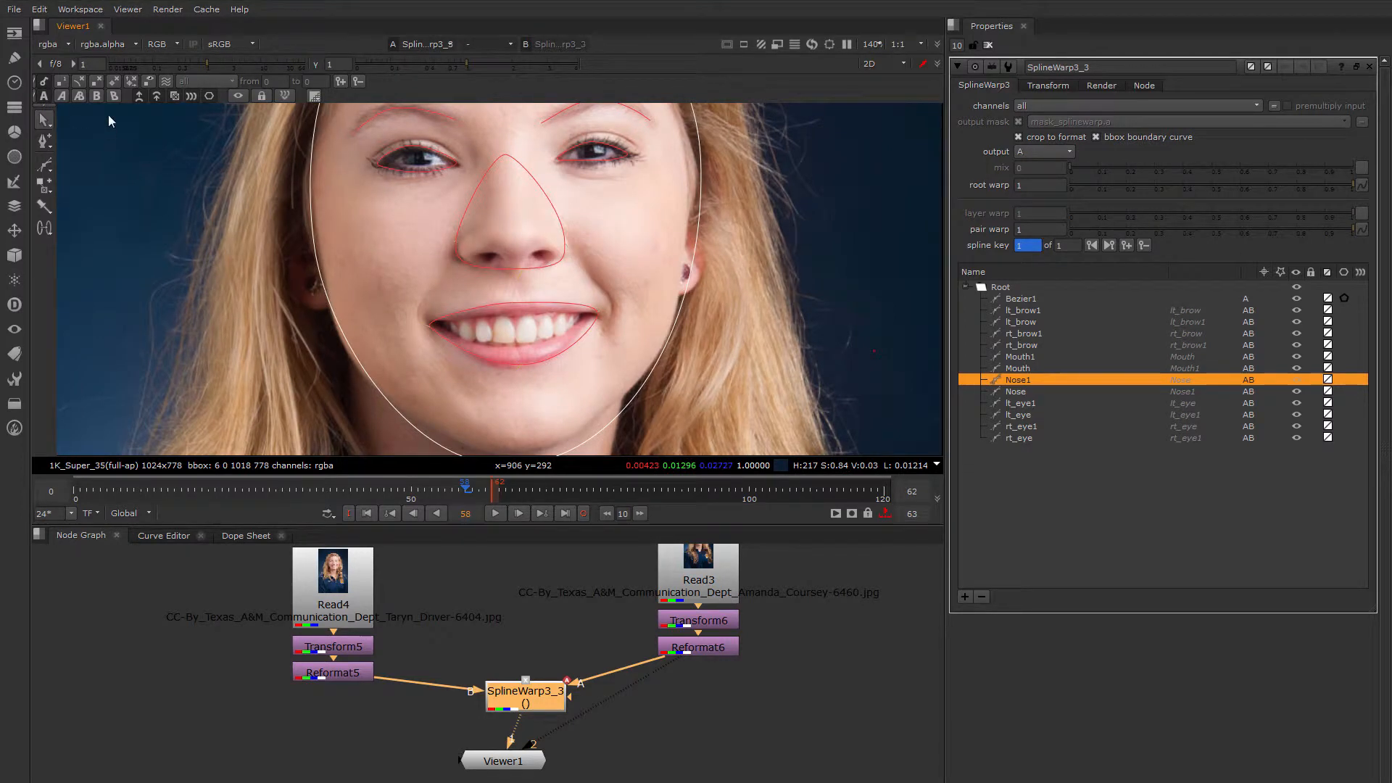
{"action": "left_click", "coordinate": [97, 97]}
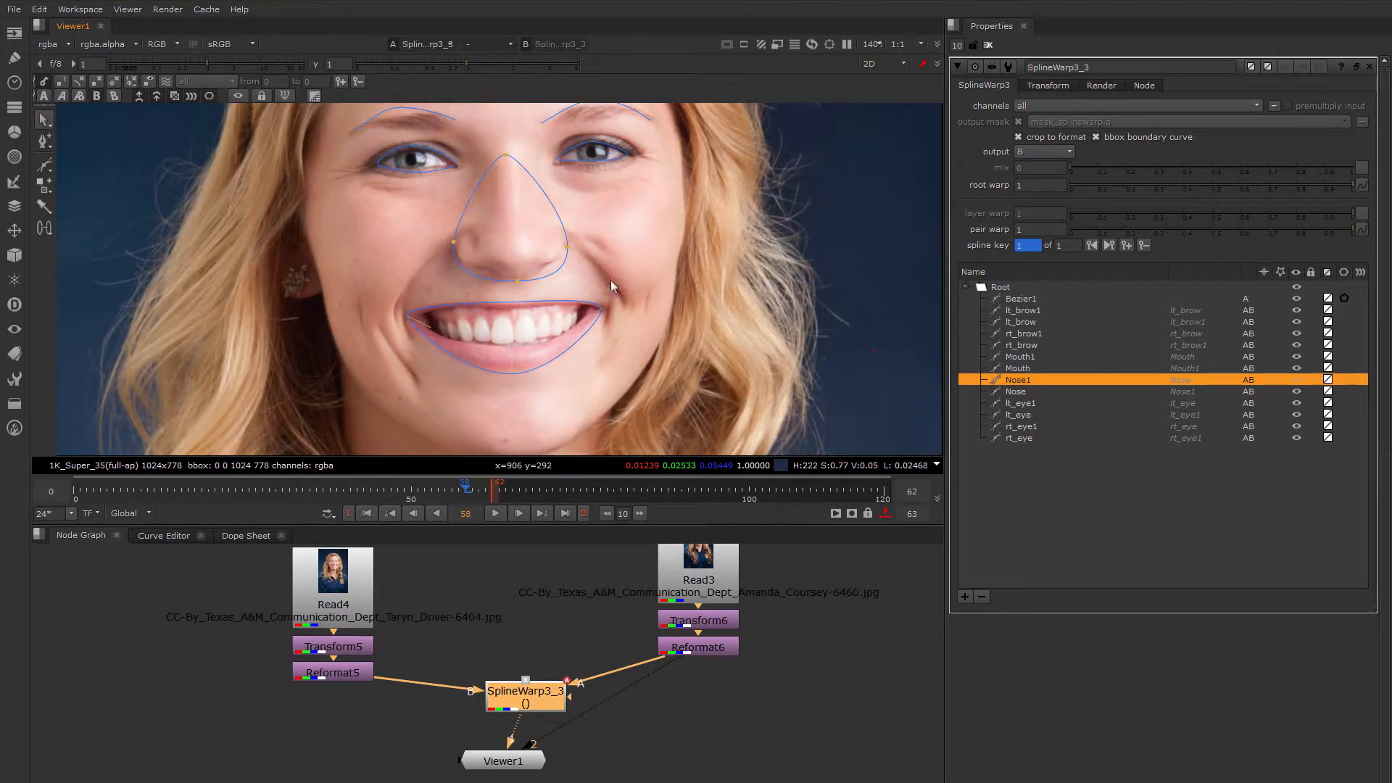
{"action": "left_click", "coordinate": [516, 279]}
{"action": "left_click_drag", "start_coordinate": [516, 279], "coordinate": [516, 277]}
{"action": "left_click", "coordinate": [44, 96]}
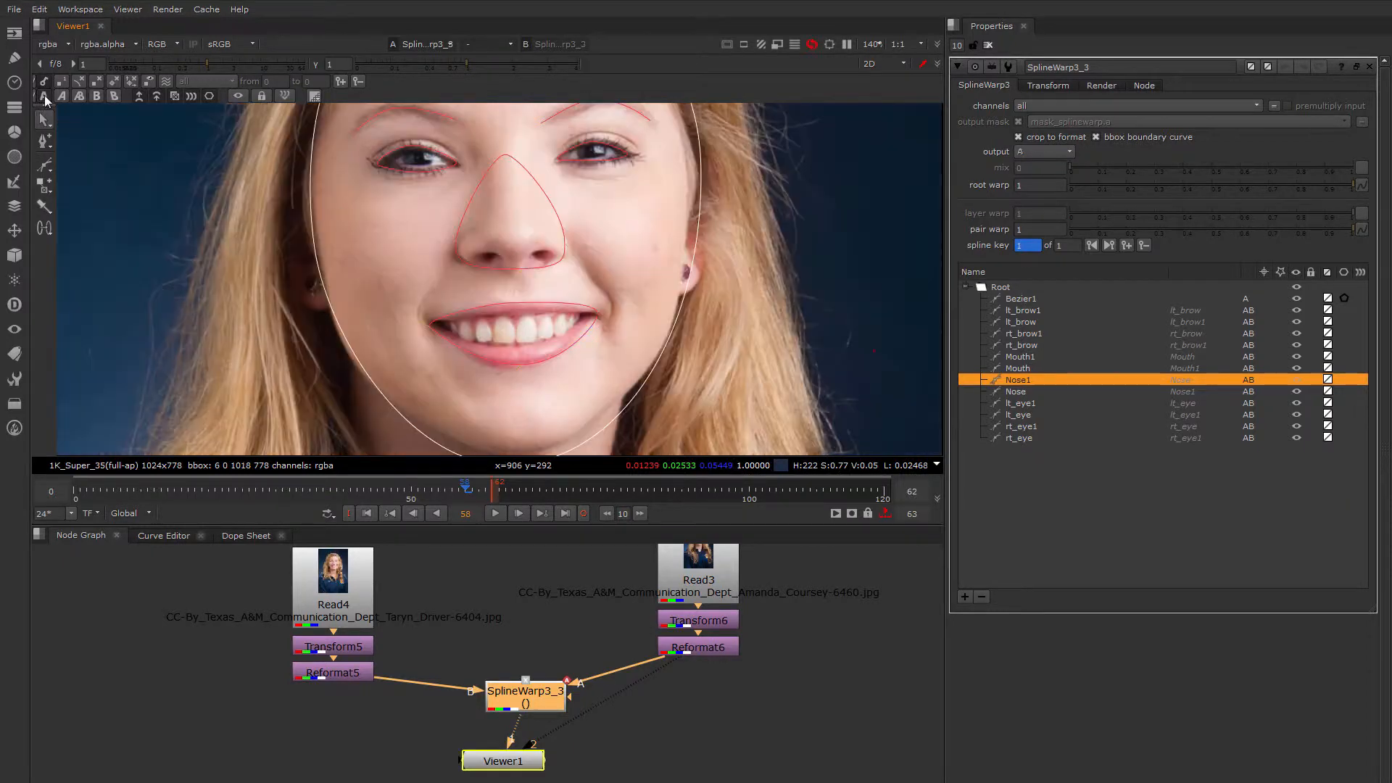
{"action": "left_click", "coordinate": [98, 97]}
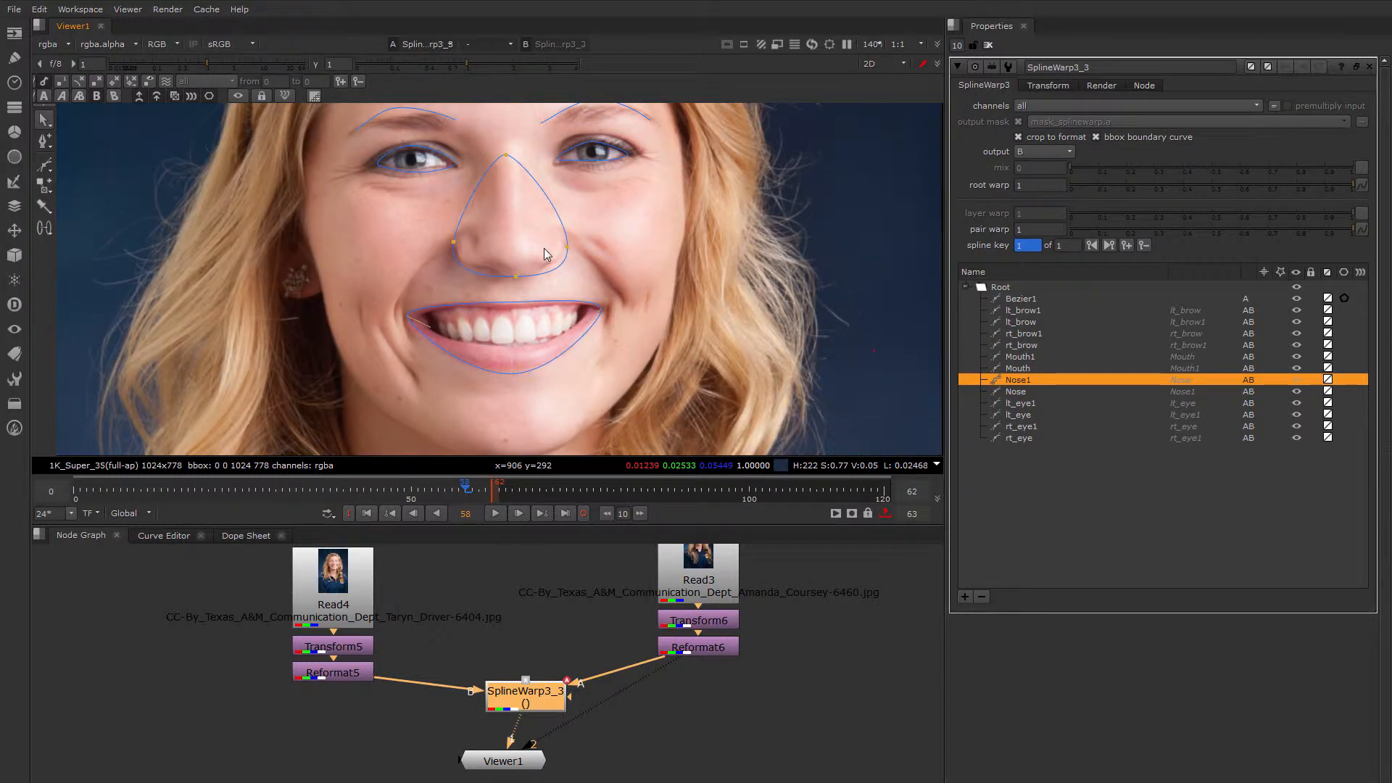
{"action": "left_click", "coordinate": [564, 247]}
Fit the lt_eye1 spline to the eye in the B image by adjusting both corner points and the upper and lower lid points
{"action": "scroll", "coordinate": [564, 242], "scroll_direction": "up", "scroll_amount": 6}
{"action": "left_click", "coordinate": [603, 203]}
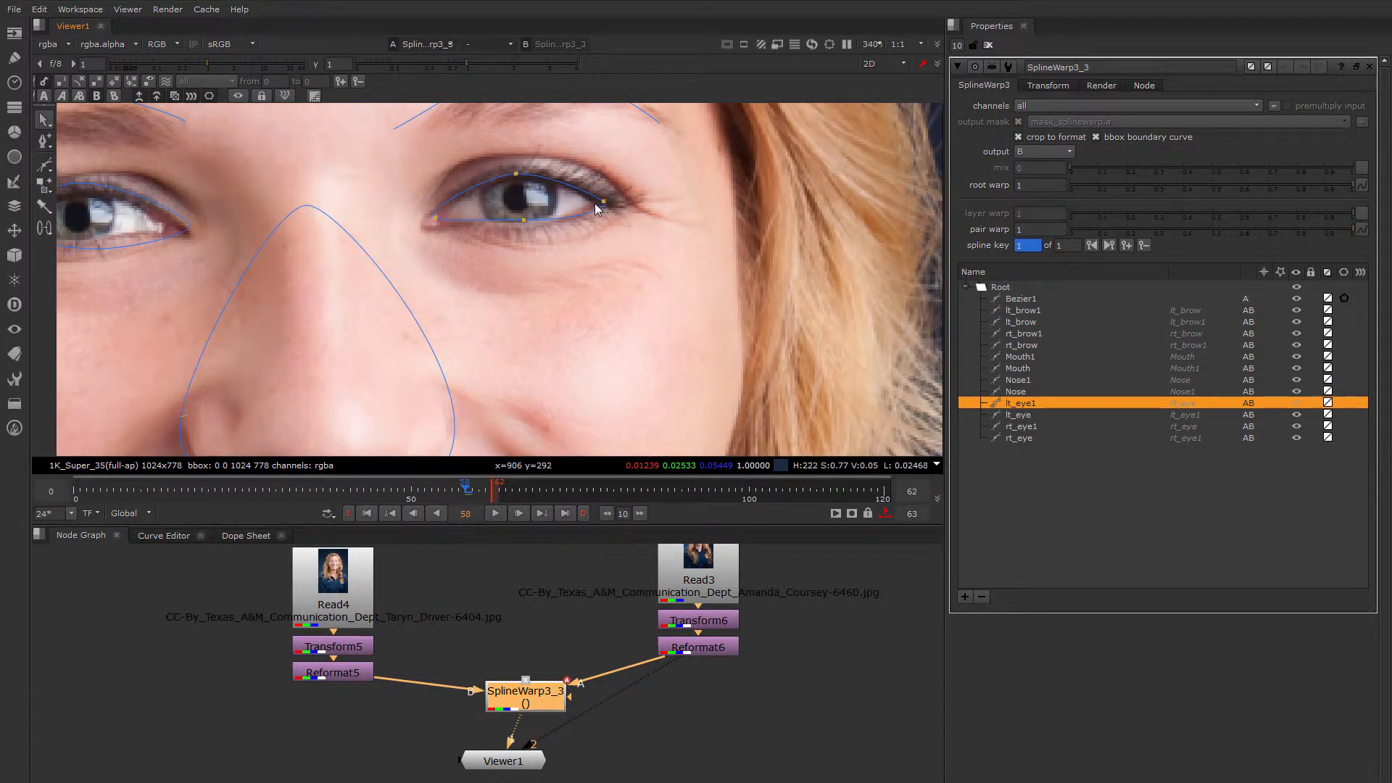
{"action": "left_click_drag", "start_coordinate": [433, 219], "coordinate": [427, 224]}
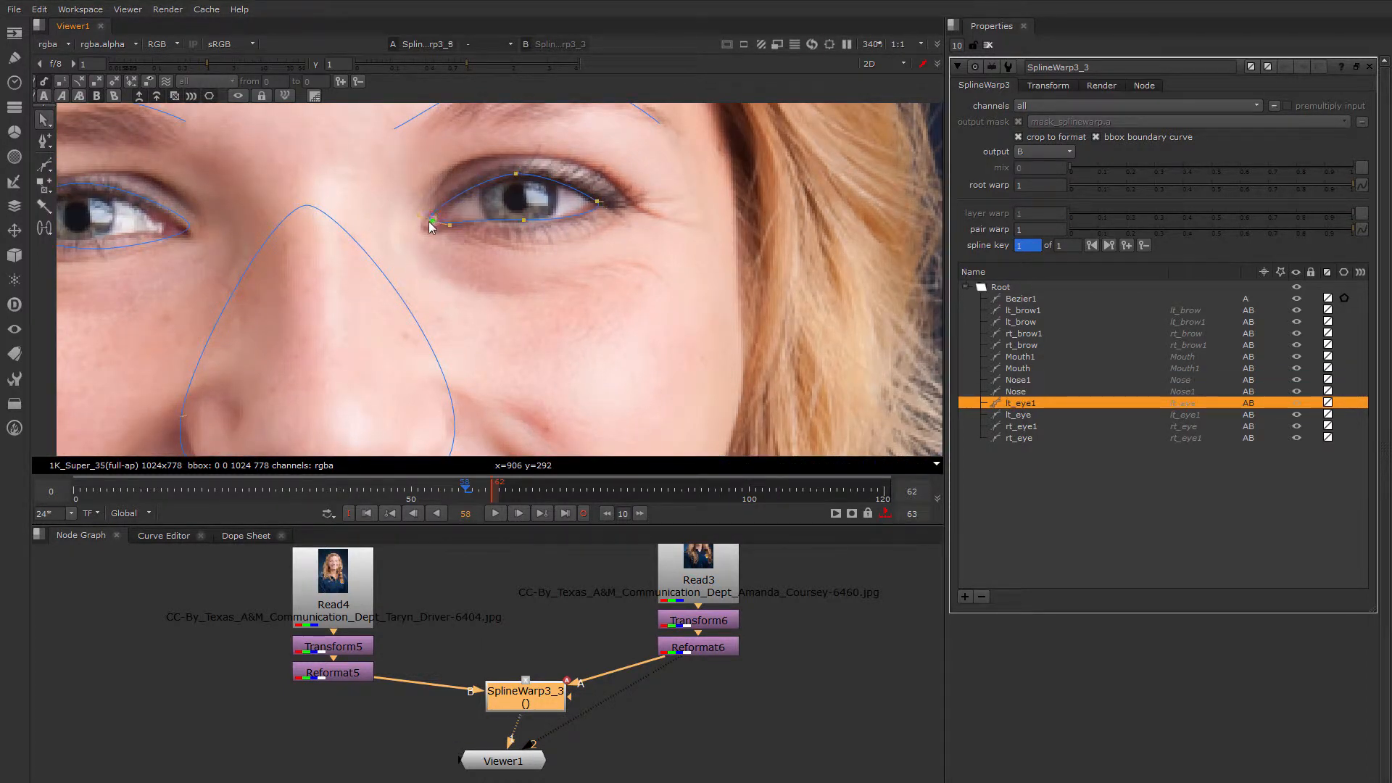
{"action": "left_click", "coordinate": [517, 174]}
{"action": "left_click", "coordinate": [525, 219]}
Compare the brows between A and B and lower the lt_brow1 and rt_brow1 splines onto the eyebrows in the B image
{"action": "scroll", "coordinate": [643, 413], "scroll_direction": "down", "scroll_amount": 2}
{"action": "left_click", "coordinate": [550, 177]}
{"action": "left_click", "coordinate": [44, 96]}
{"action": "left_click", "coordinate": [45, 97]}
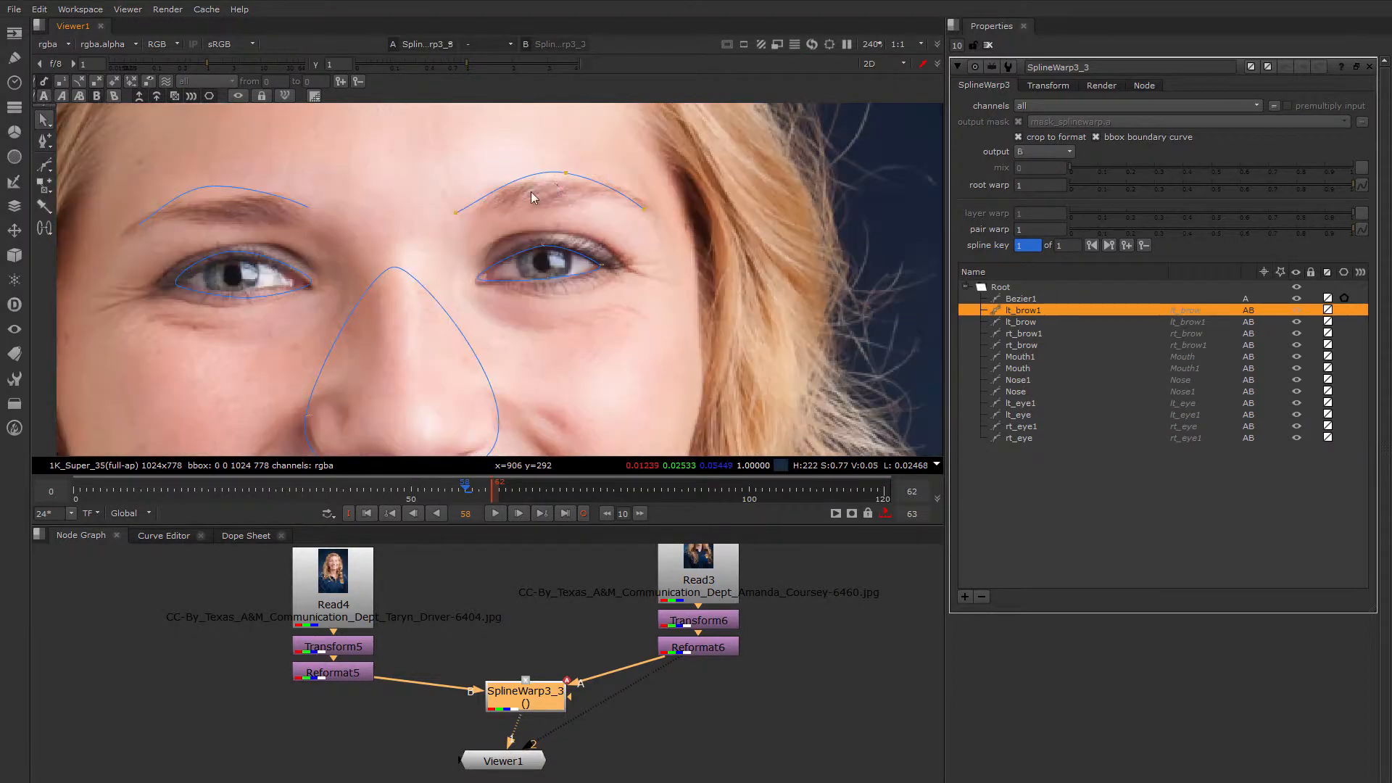
{"action": "left_click", "coordinate": [300, 219]}
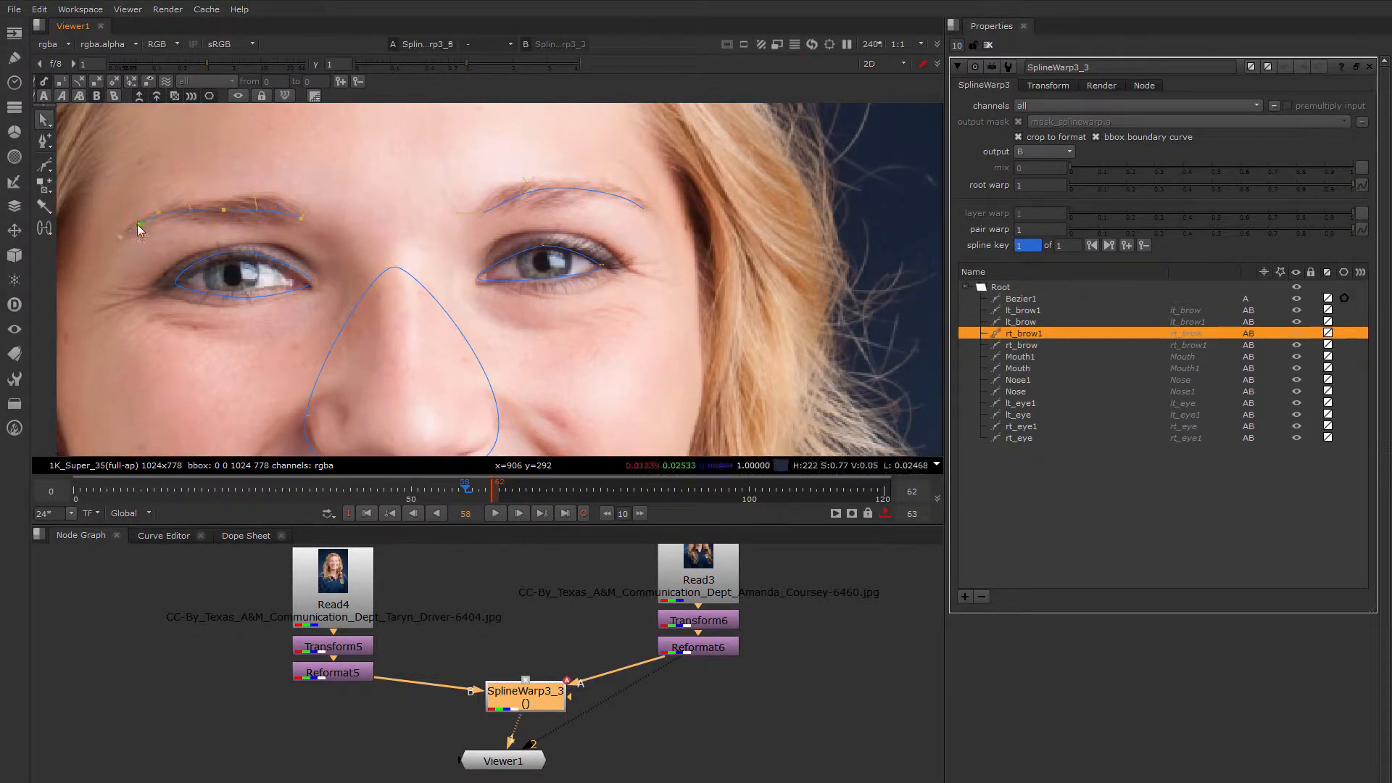
Adjust the rt_eye1 spline to the eye in the B image and compare it with the A image
{"action": "left_click", "coordinate": [234, 293]}
{"action": "left_click", "coordinate": [45, 97]}
{"action": "left_click", "coordinate": [44, 97]}
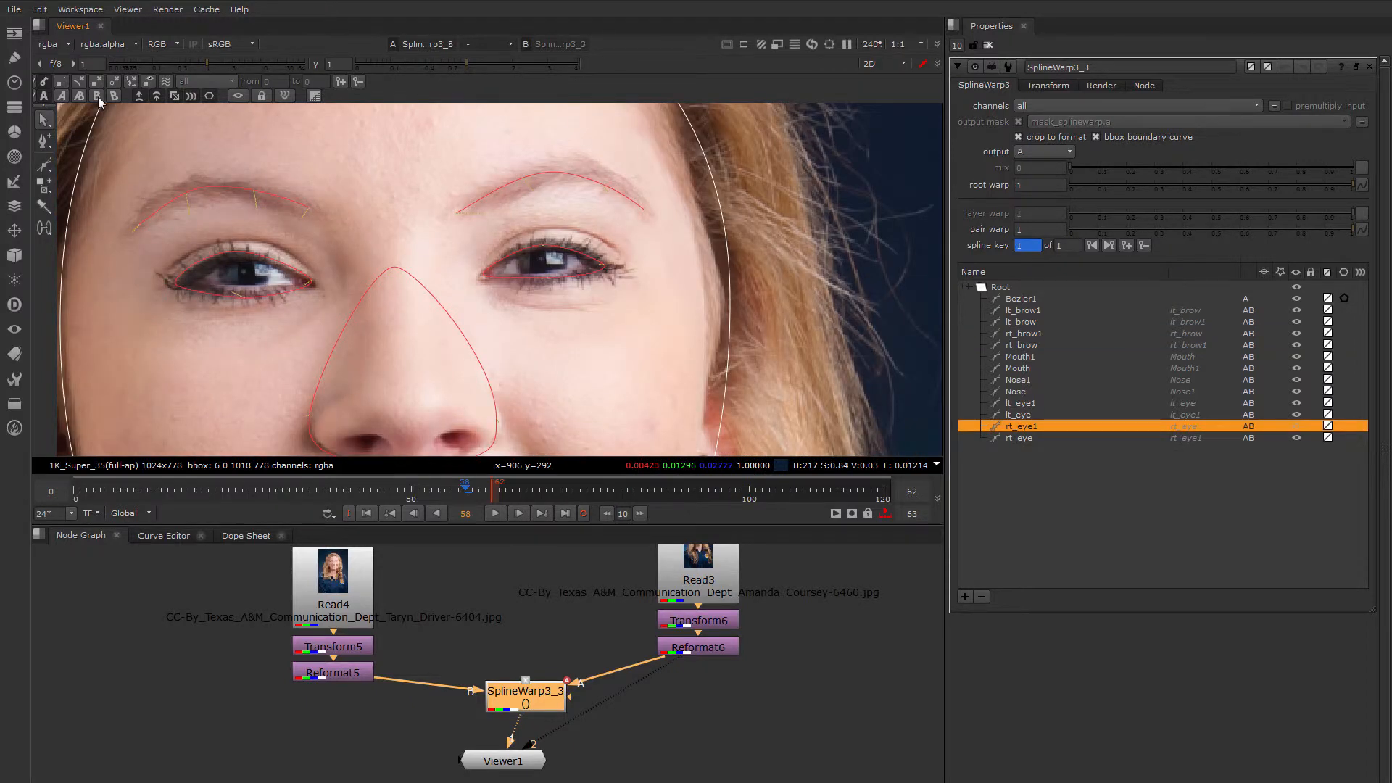
Refine the lower lip point of the Mouth1 spline in B and compare the A and B images
{"action": "scroll", "coordinate": [330, 254], "scroll_direction": "down", "scroll_amount": 2}
{"action": "left_click", "coordinate": [355, 388]}
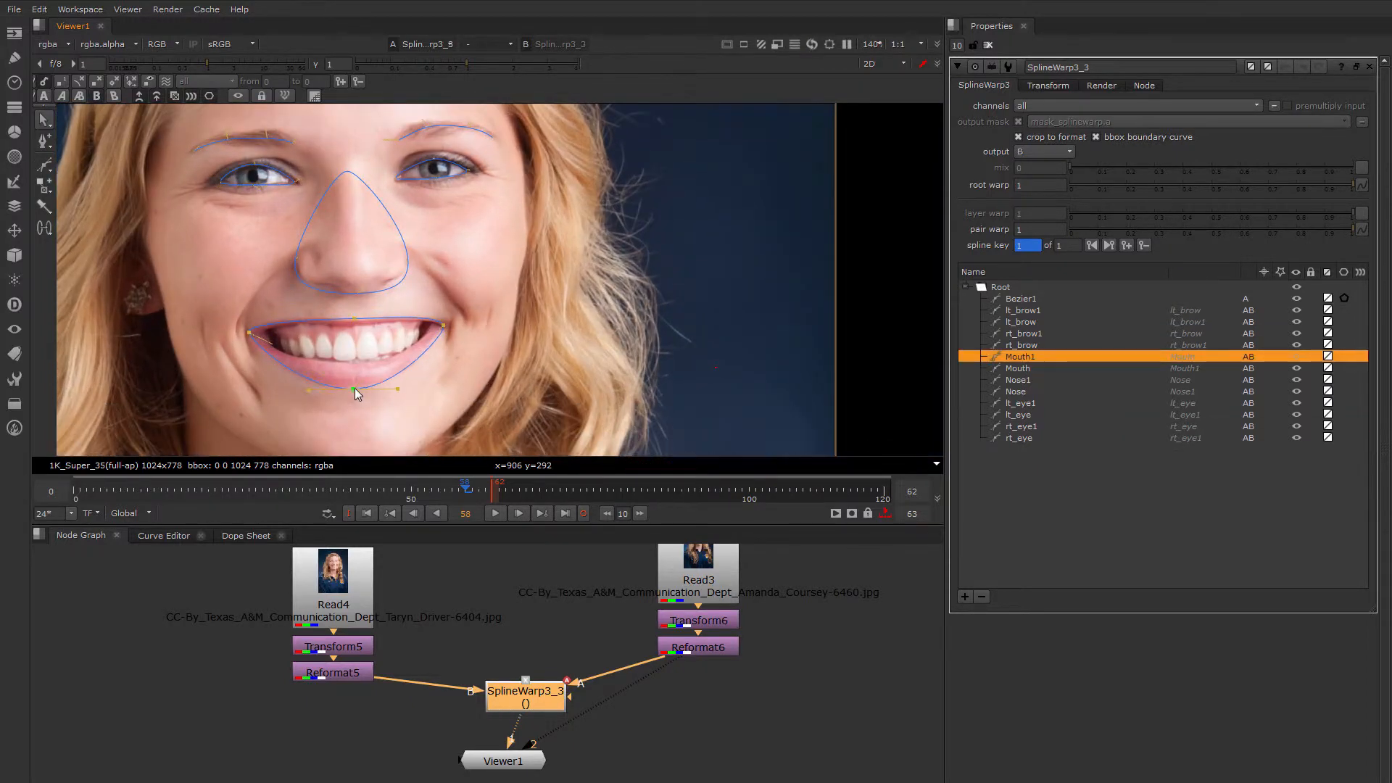
{"action": "left_click", "coordinate": [45, 97]}
{"action": "left_click", "coordinate": [97, 98]}
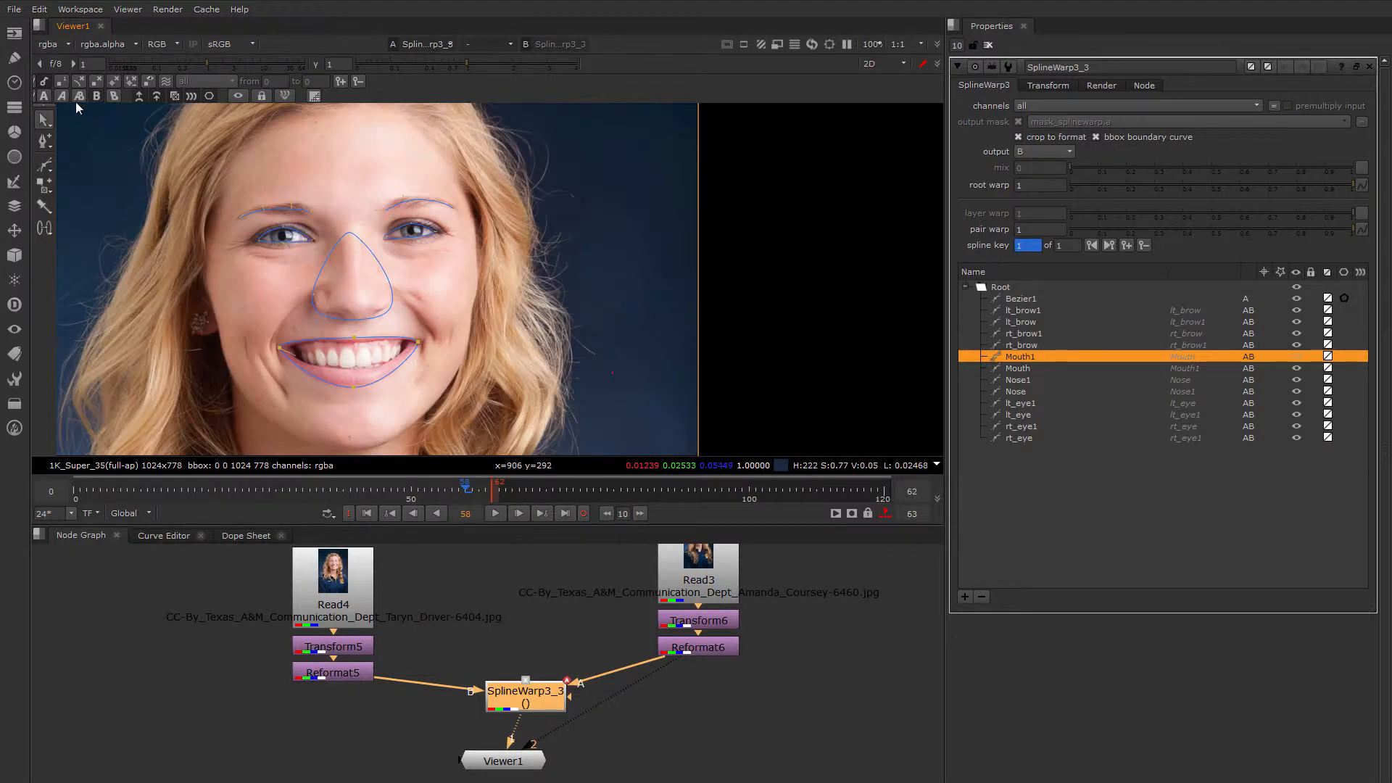
{"action": "left_click", "coordinate": [45, 97]}
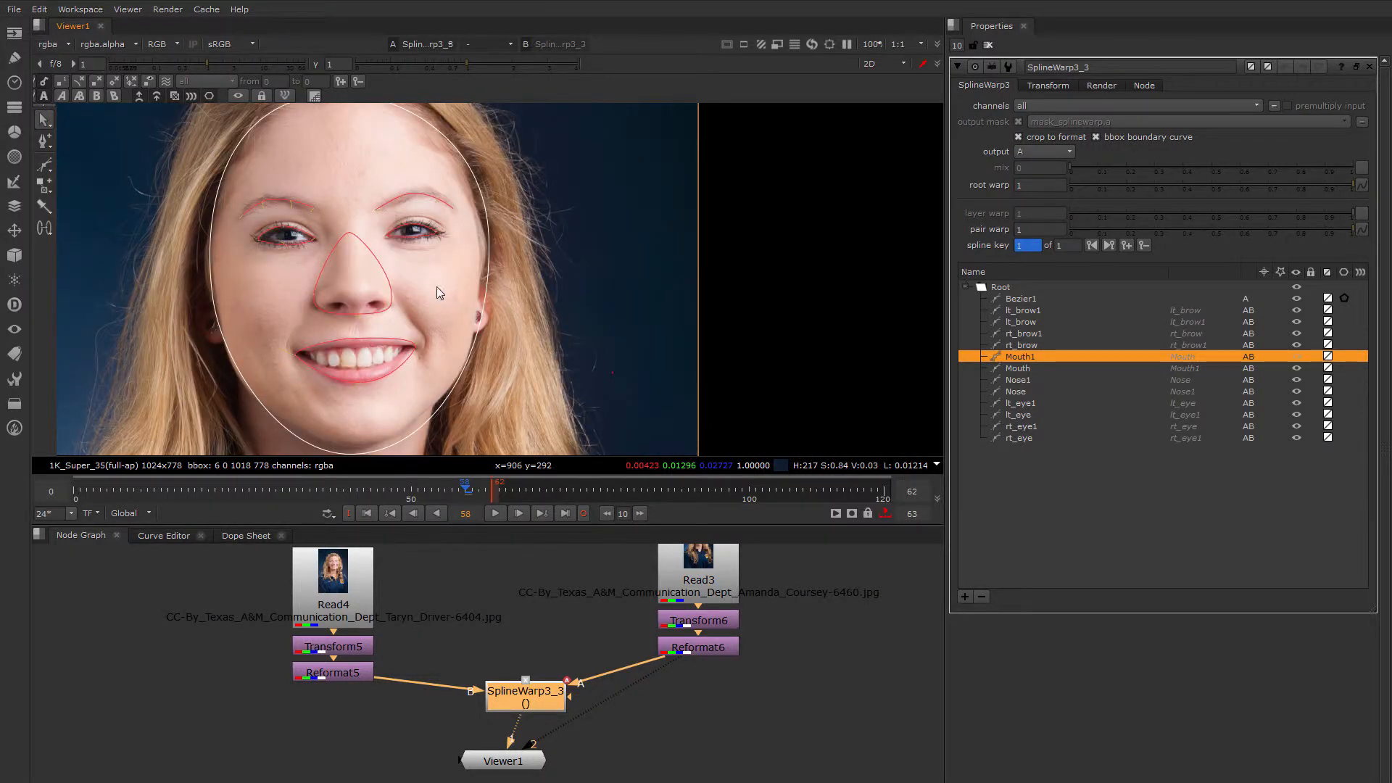
Delete the Bezier1 boundary shape that surrounds the face in the A image
{"action": "scroll", "coordinate": [437, 287], "scroll_direction": "down", "scroll_amount": 2}
{"action": "scroll", "coordinate": [433, 302], "scroll_direction": "up", "scroll_amount": 3}
{"action": "scroll", "coordinate": [433, 302], "scroll_direction": "down", "scroll_amount": 2}
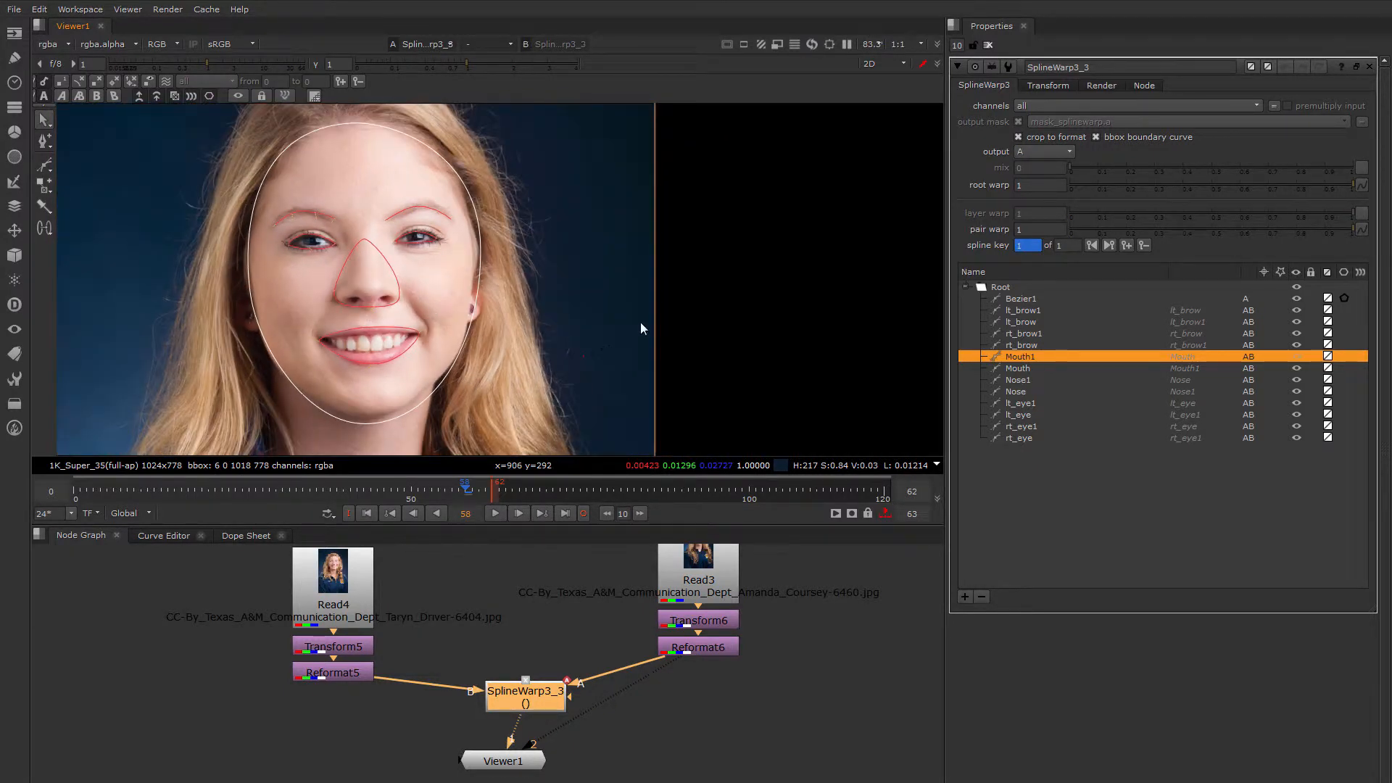
{"action": "left_click", "coordinate": [1020, 299]}
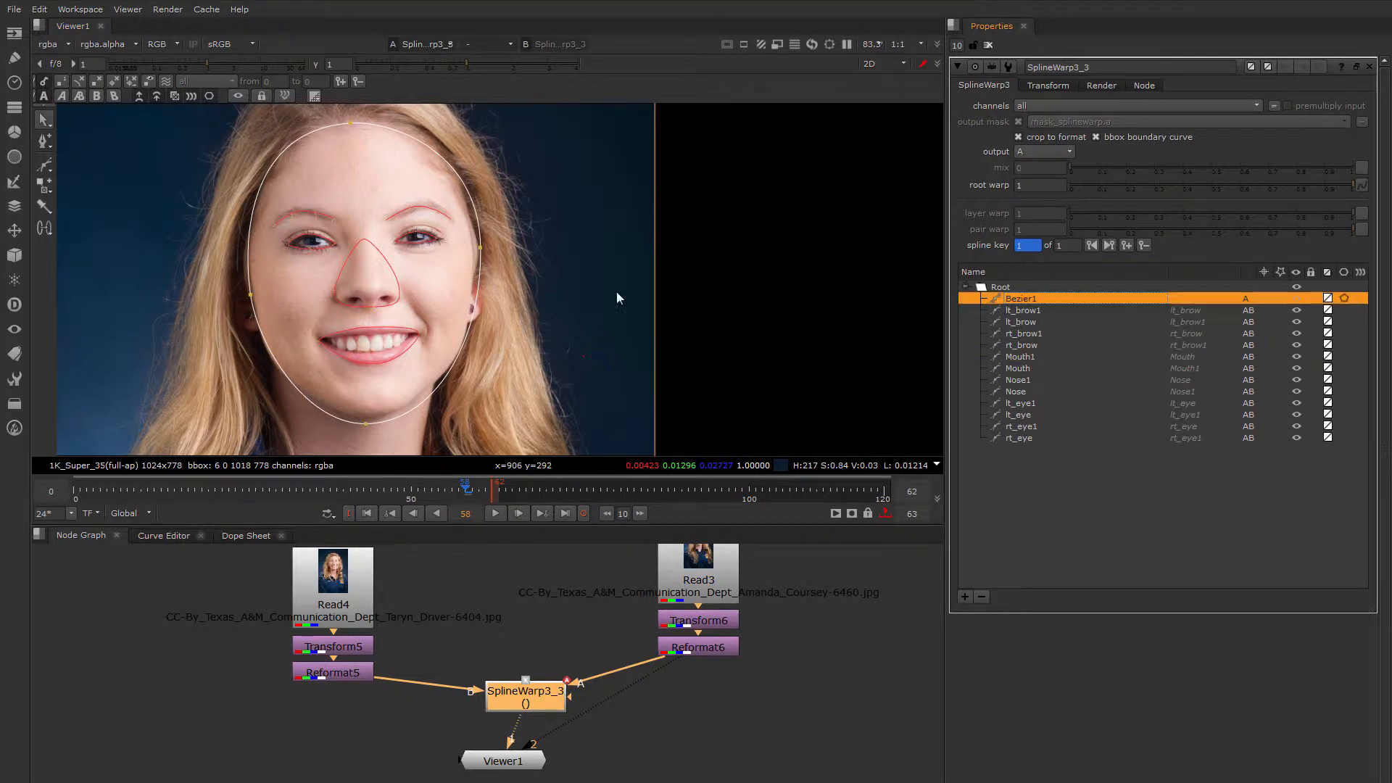
{"action": "right_click", "coordinate": [1019, 299]}
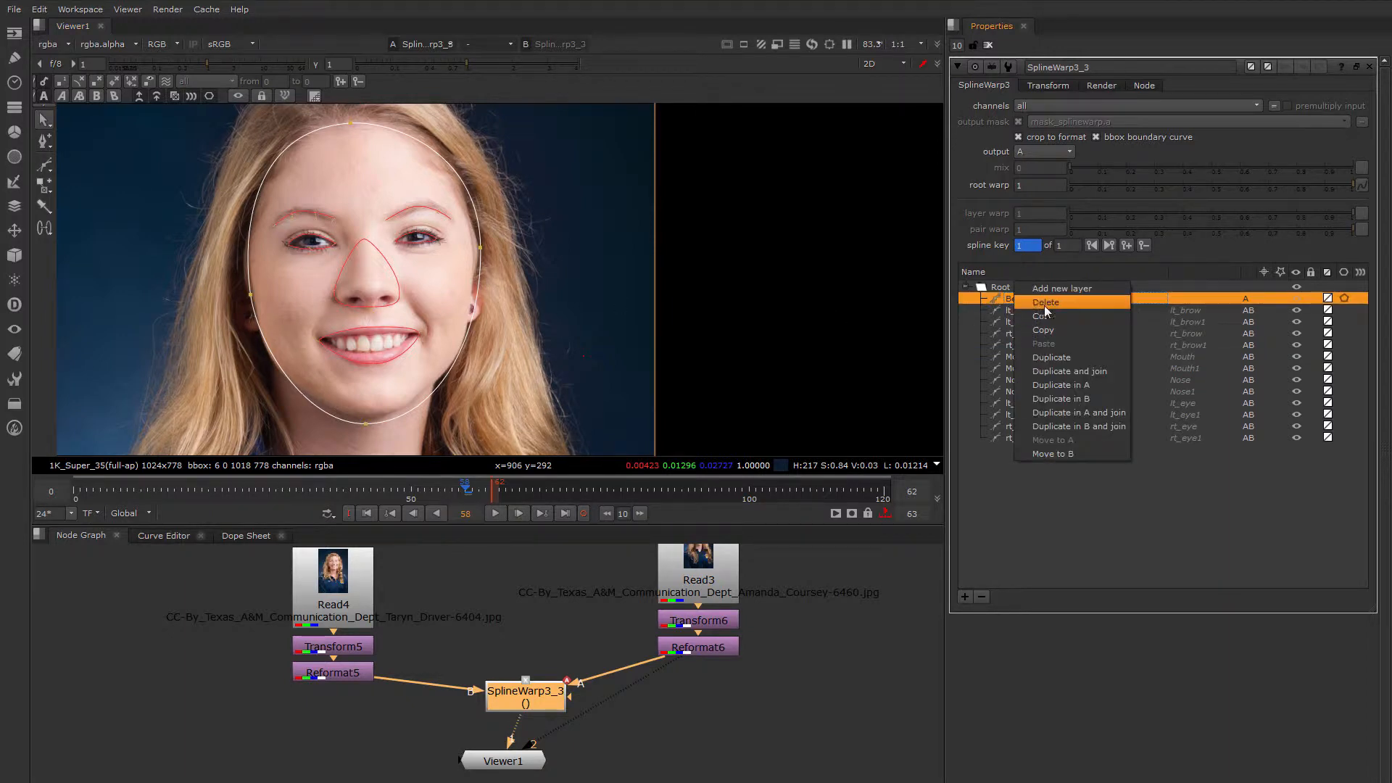
{"action": "left_click", "coordinate": [1044, 306]}
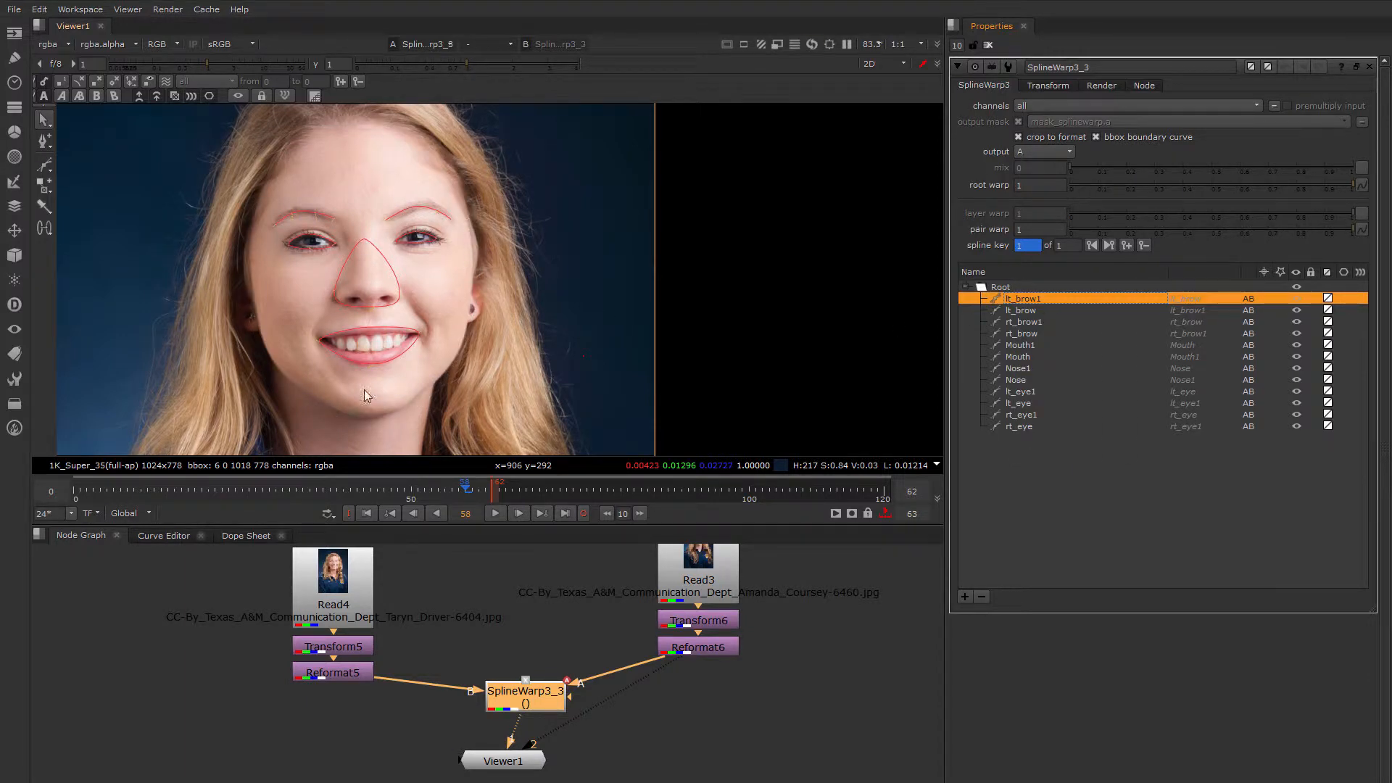
Draw a new closed Bezier face outline on the A image, running from the hairline around both cheeks, the jaw and the chin
{"action": "scroll", "coordinate": [401, 218], "scroll_direction": "down", "scroll_amount": 3}
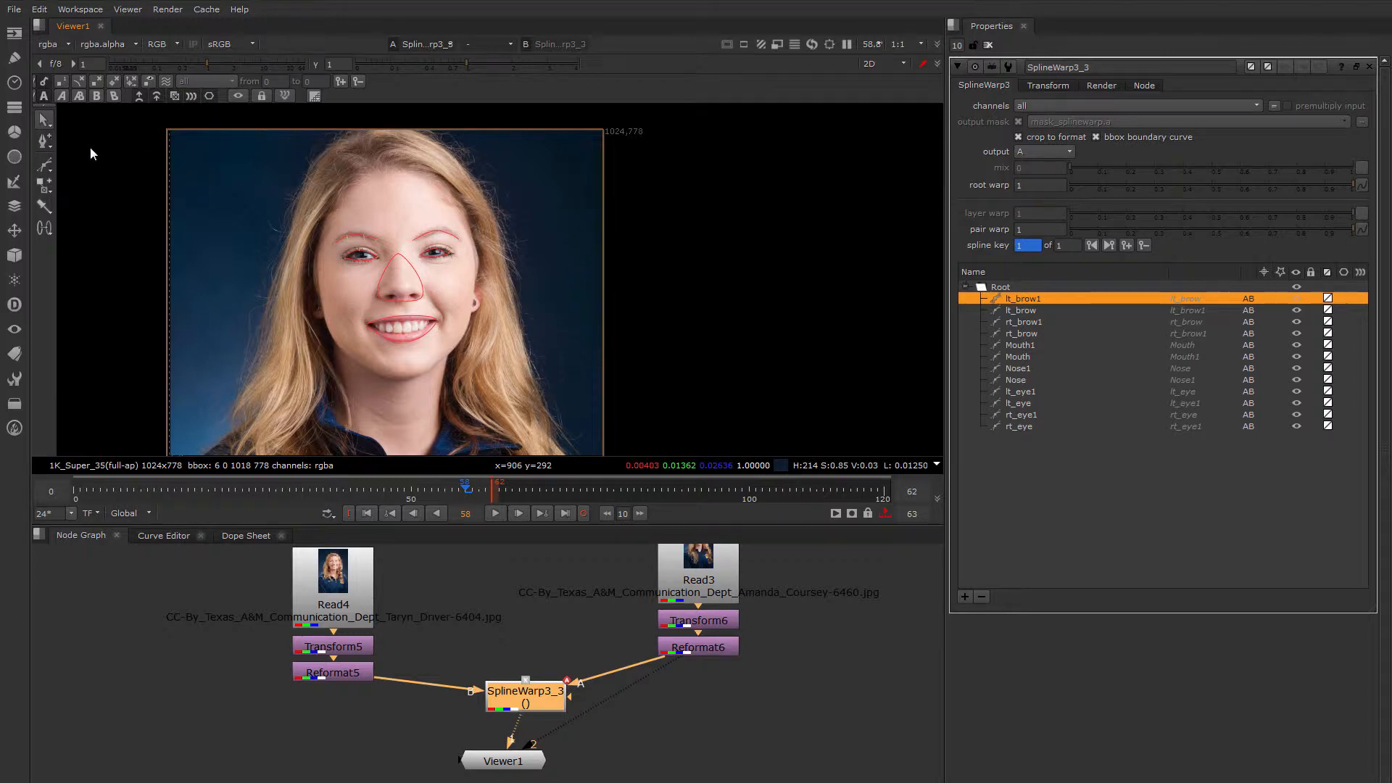
{"action": "left_click", "coordinate": [45, 140]}
{"action": "scroll", "coordinate": [401, 241], "scroll_direction": "up", "scroll_amount": 3}
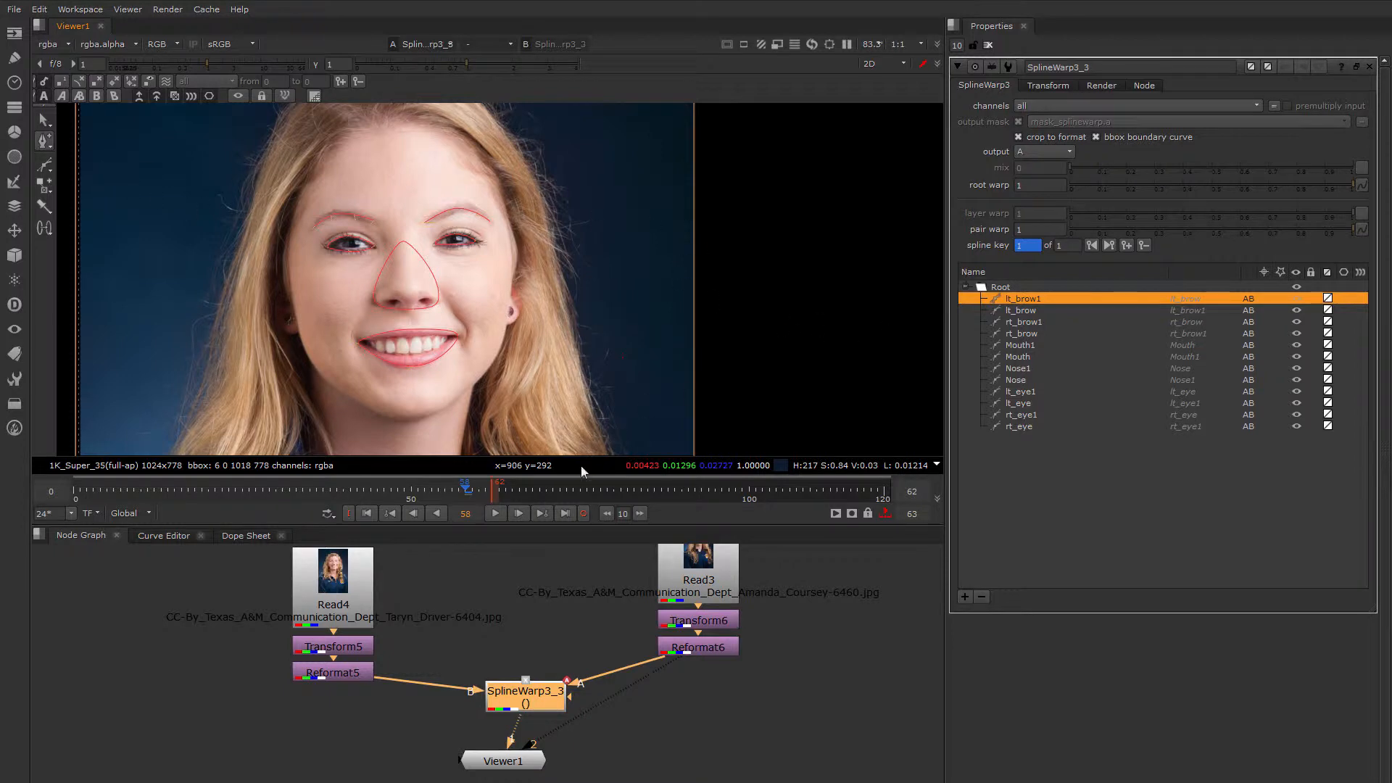
{"action": "scroll", "coordinate": [533, 274], "scroll_direction": "up", "scroll_amount": 1}
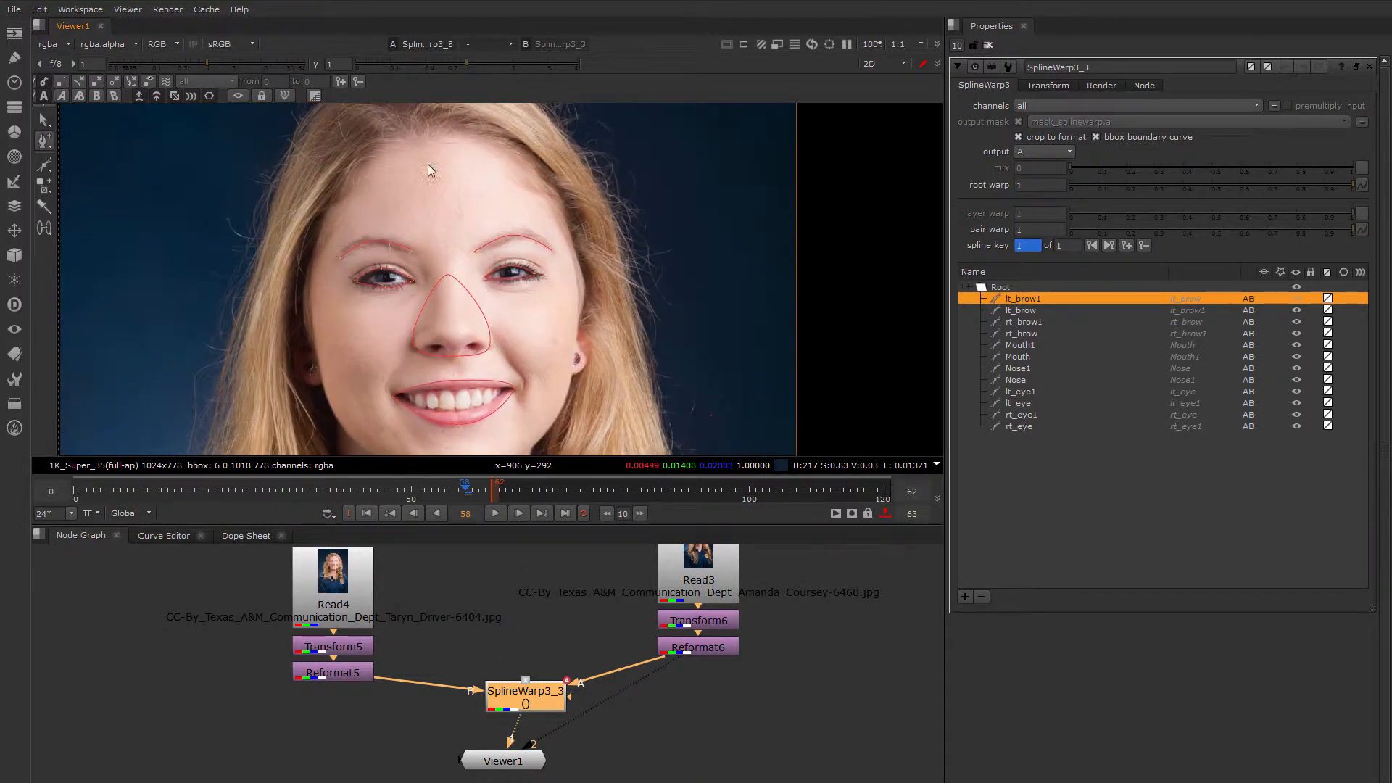
{"action": "left_click", "coordinate": [45, 165]}
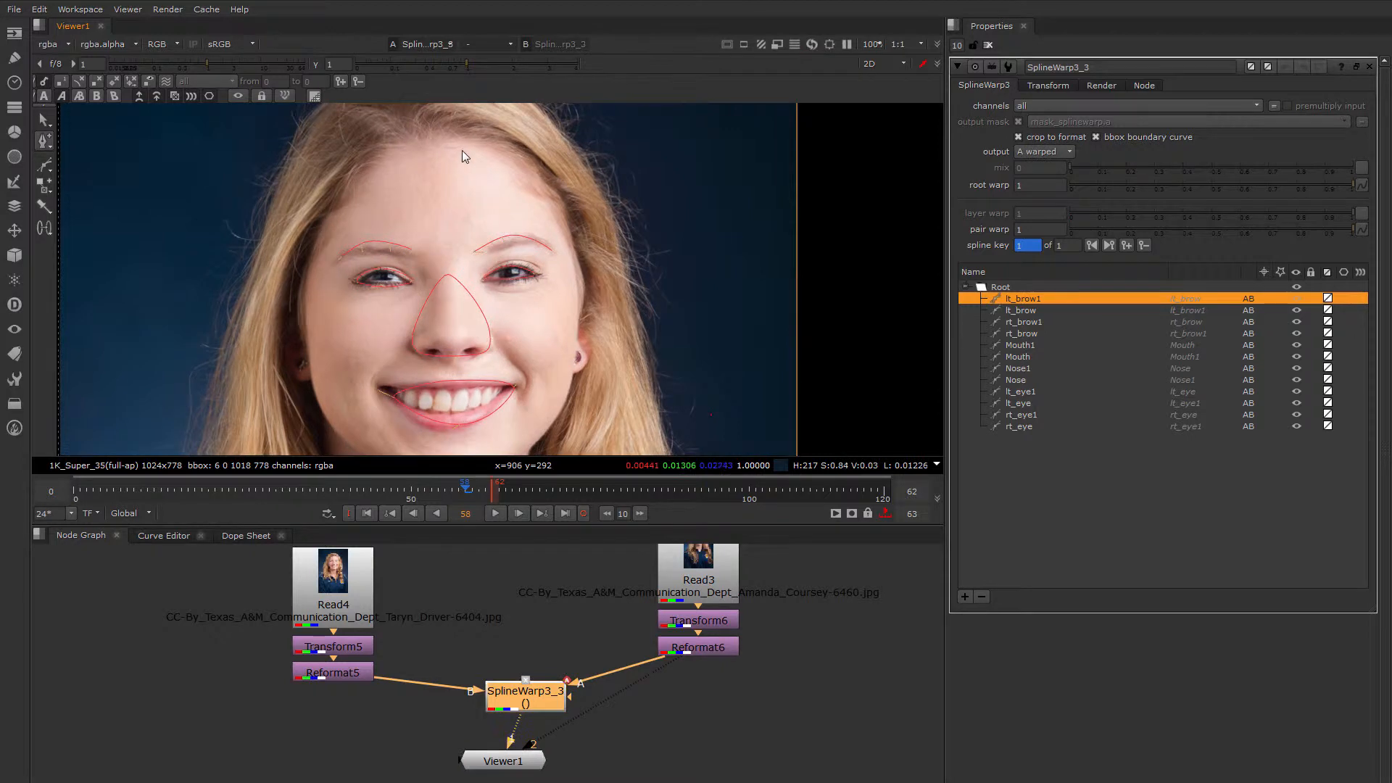
{"action": "left_click", "coordinate": [461, 149]}
{"action": "scroll", "coordinate": [438, 134], "scroll_direction": "down", "scroll_amount": 2}
{"action": "left_click", "coordinate": [433, 125]}
{"action": "left_click", "coordinate": [510, 161]}
{"action": "left_click", "coordinate": [533, 246]}
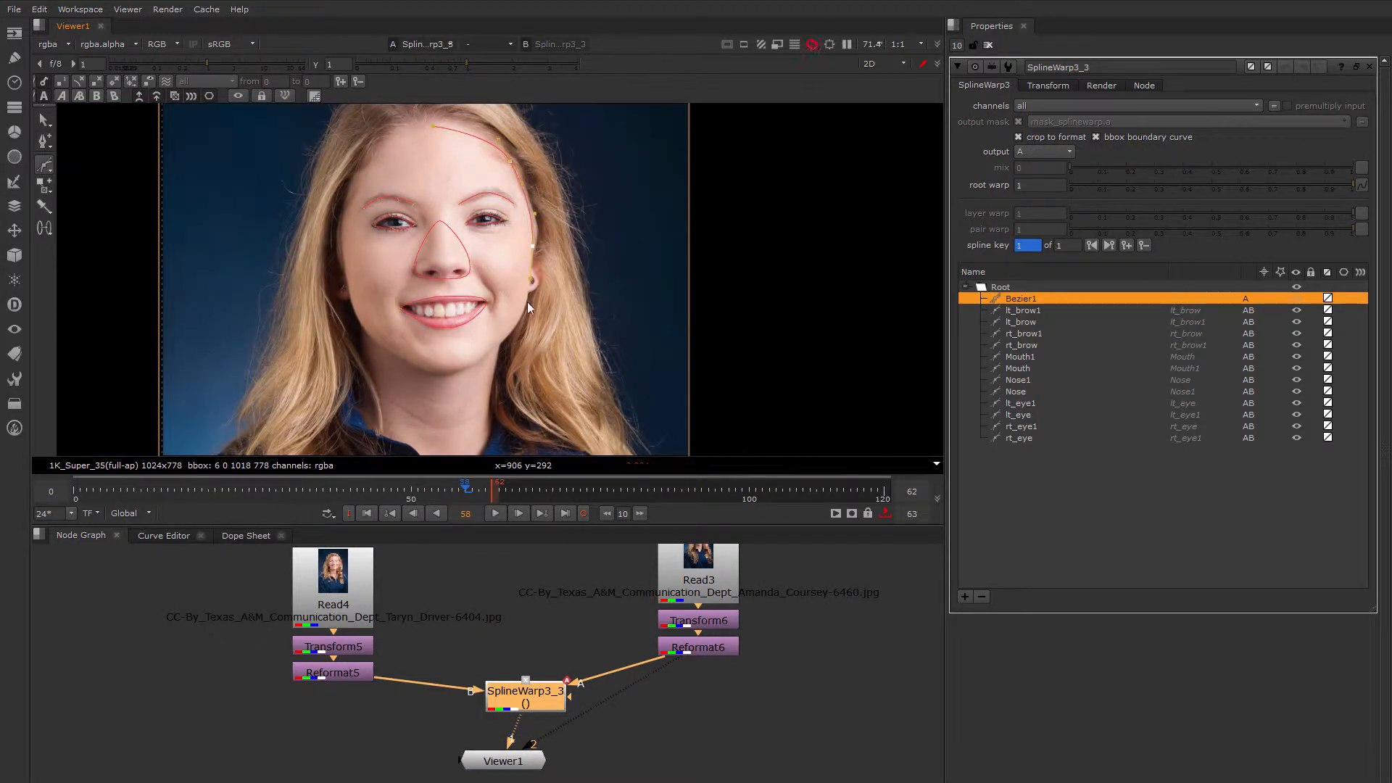
{"action": "left_click", "coordinate": [518, 320]}
{"action": "left_click", "coordinate": [503, 337]}
{"action": "left_click", "coordinate": [413, 374]}
{"action": "left_click", "coordinate": [370, 336]}
{"action": "left_click", "coordinate": [349, 293]}
{"action": "left_click", "coordinate": [341, 222]}
{"action": "left_click", "coordinate": [372, 154]}
{"action": "left_click", "coordinate": [434, 127]}
{"action": "key", "text": "q"}
Refine the face outline on A by adjusting its jaw point, chin point and chin tangent to follow the jawline
{"action": "left_click", "coordinate": [517, 321]}
{"action": "scroll", "coordinate": [516, 324], "scroll_direction": "up", "scroll_amount": 2}
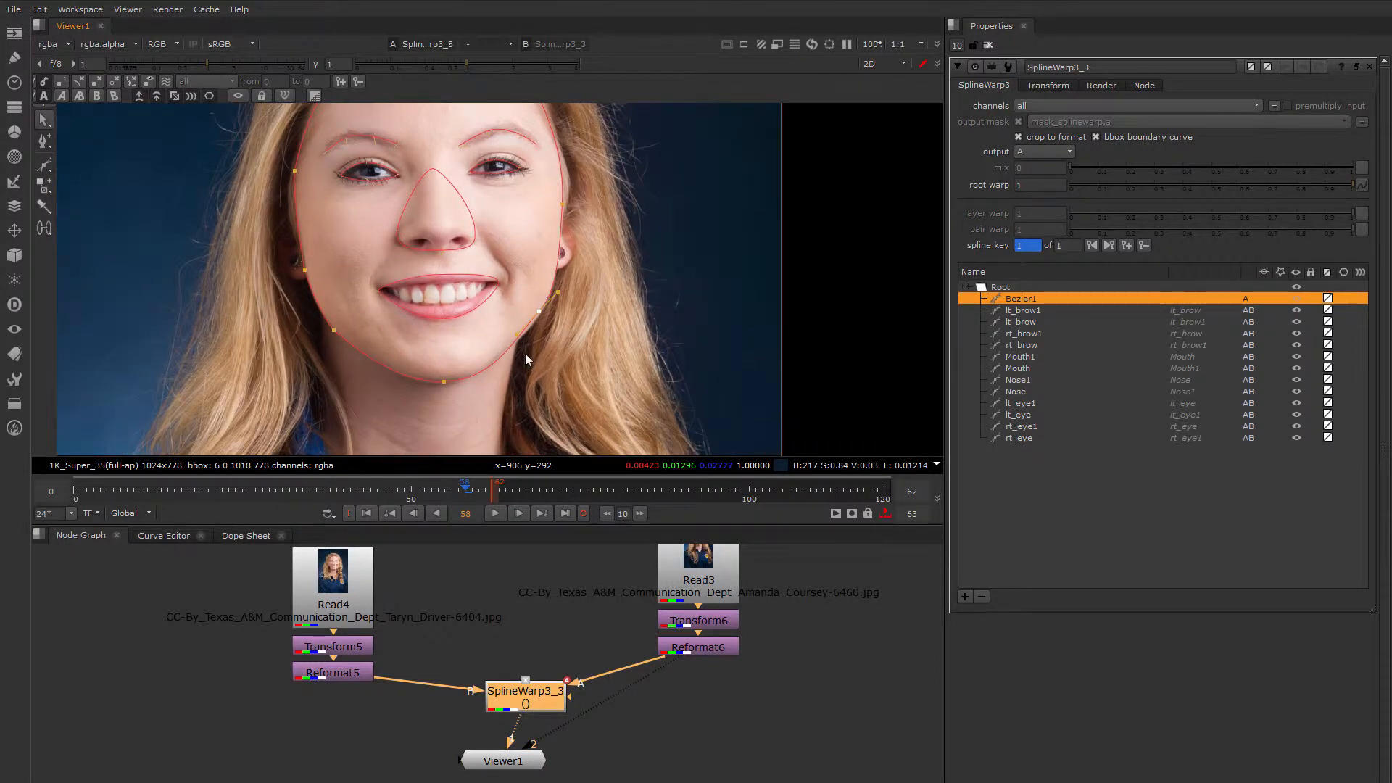
{"action": "scroll", "coordinate": [525, 354], "scroll_direction": "up", "scroll_amount": 1}
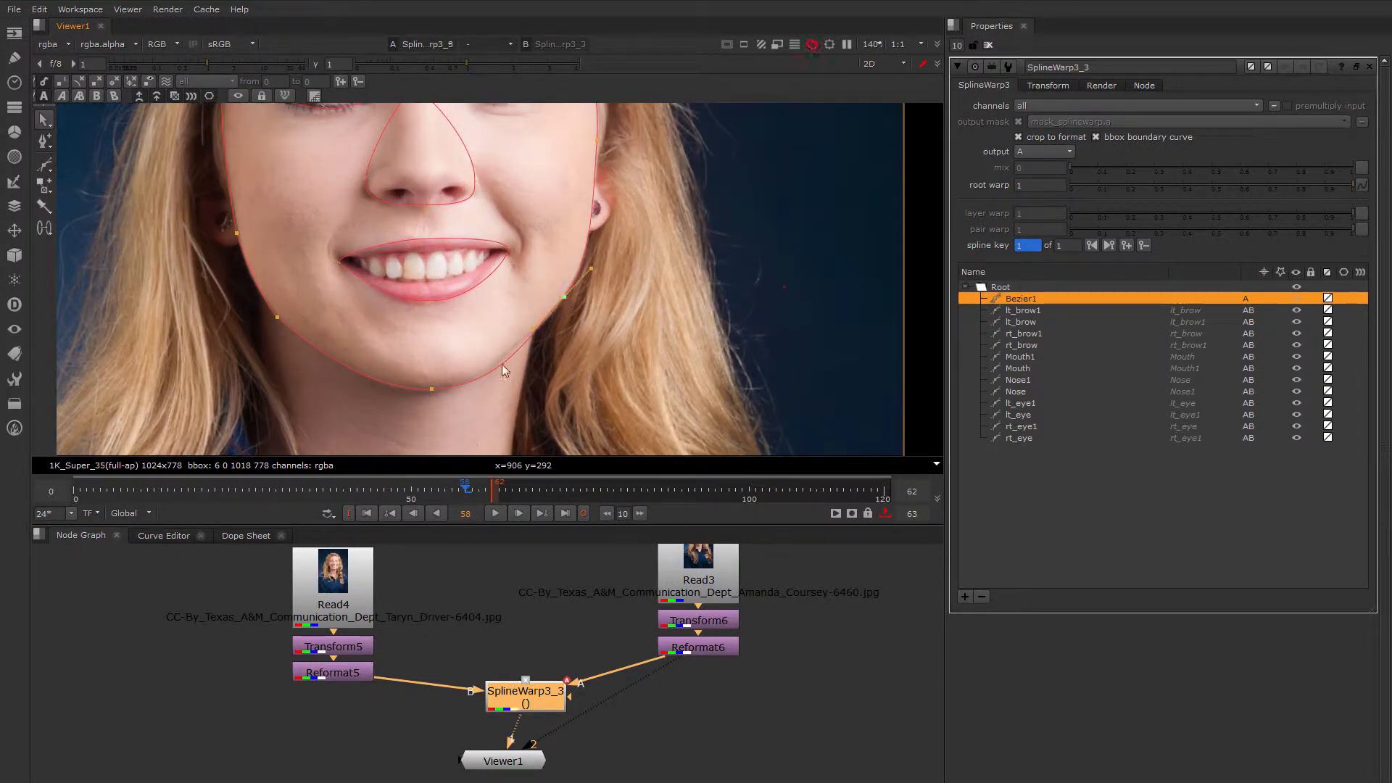
{"action": "left_click", "coordinate": [429, 389]}
{"action": "left_click_drag", "start_coordinate": [426, 389], "coordinate": [493, 385]}
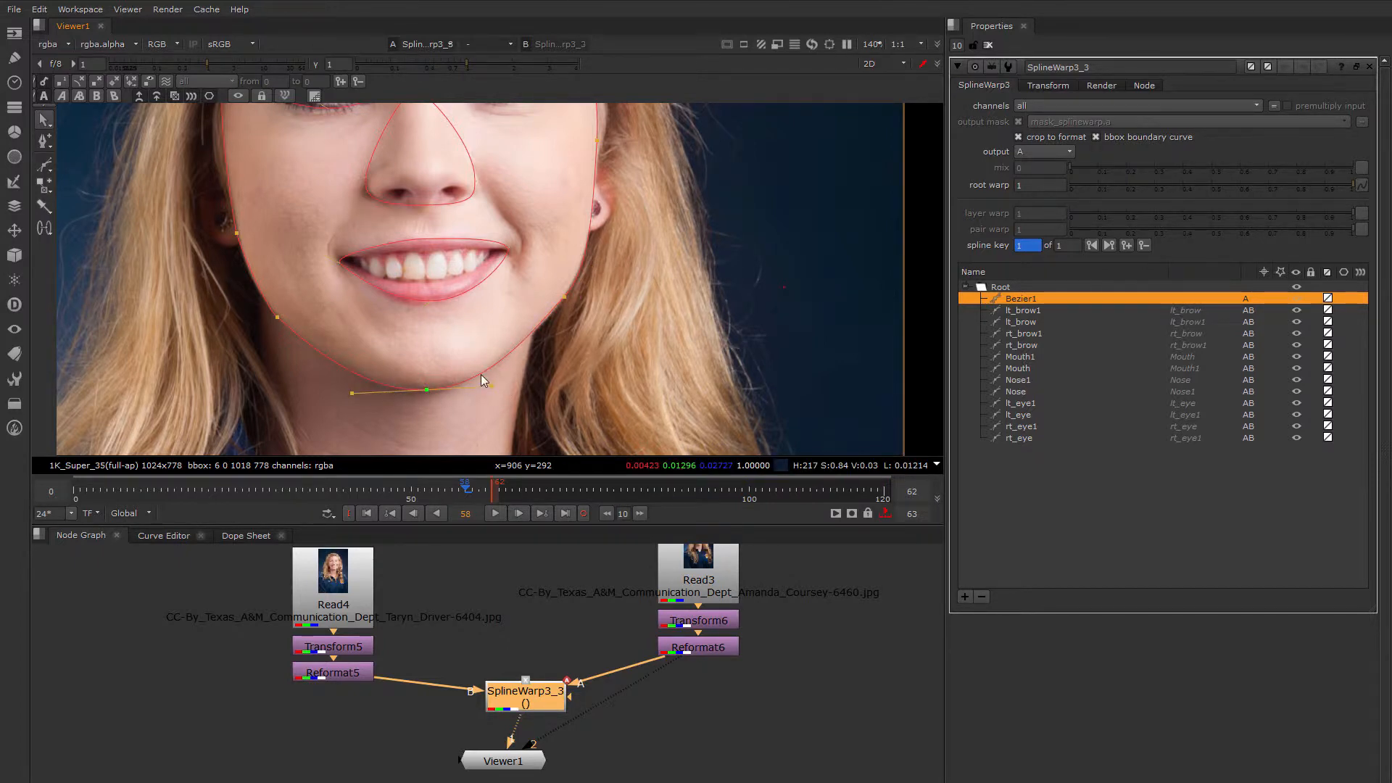
Duplicate the face outline in B joined to the original, and show the B image
{"action": "right_click", "coordinate": [481, 374]}
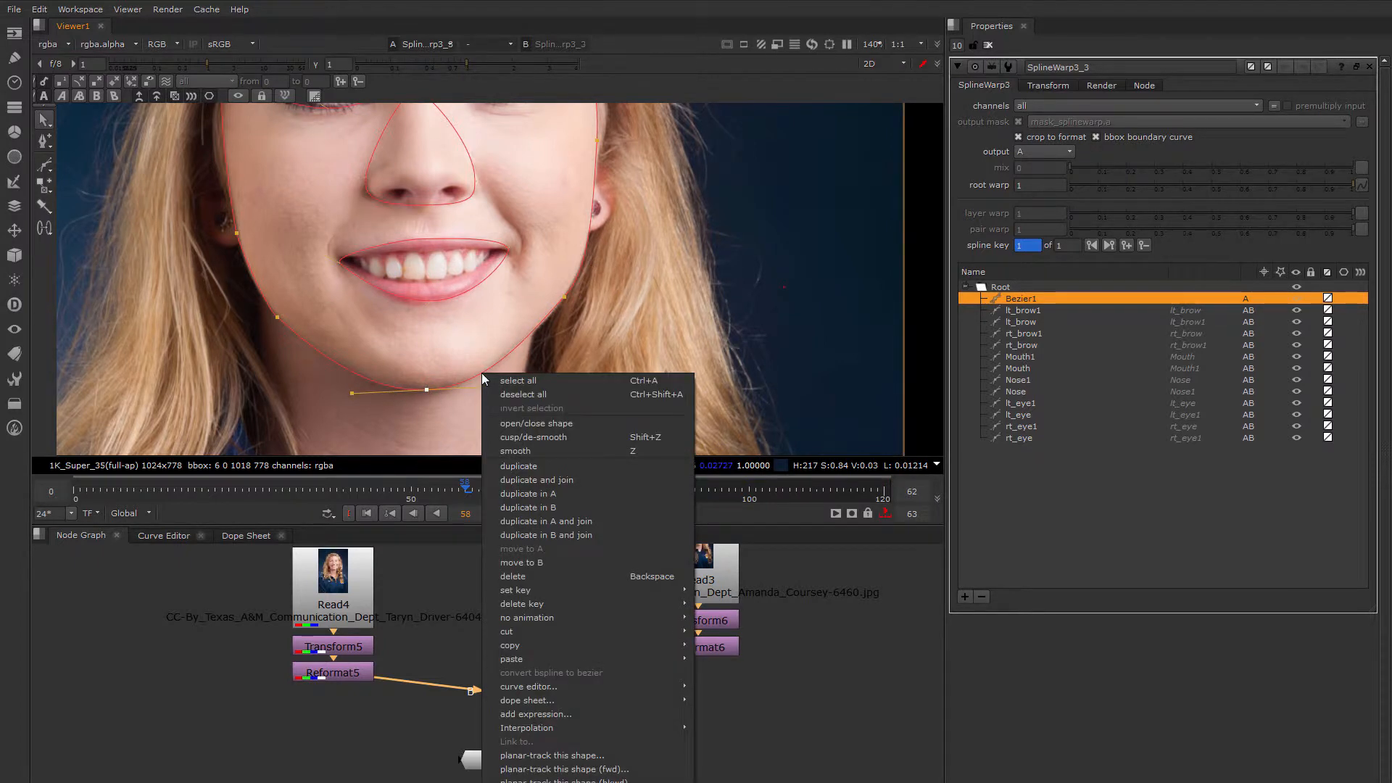
{"action": "left_click", "coordinate": [582, 534]}
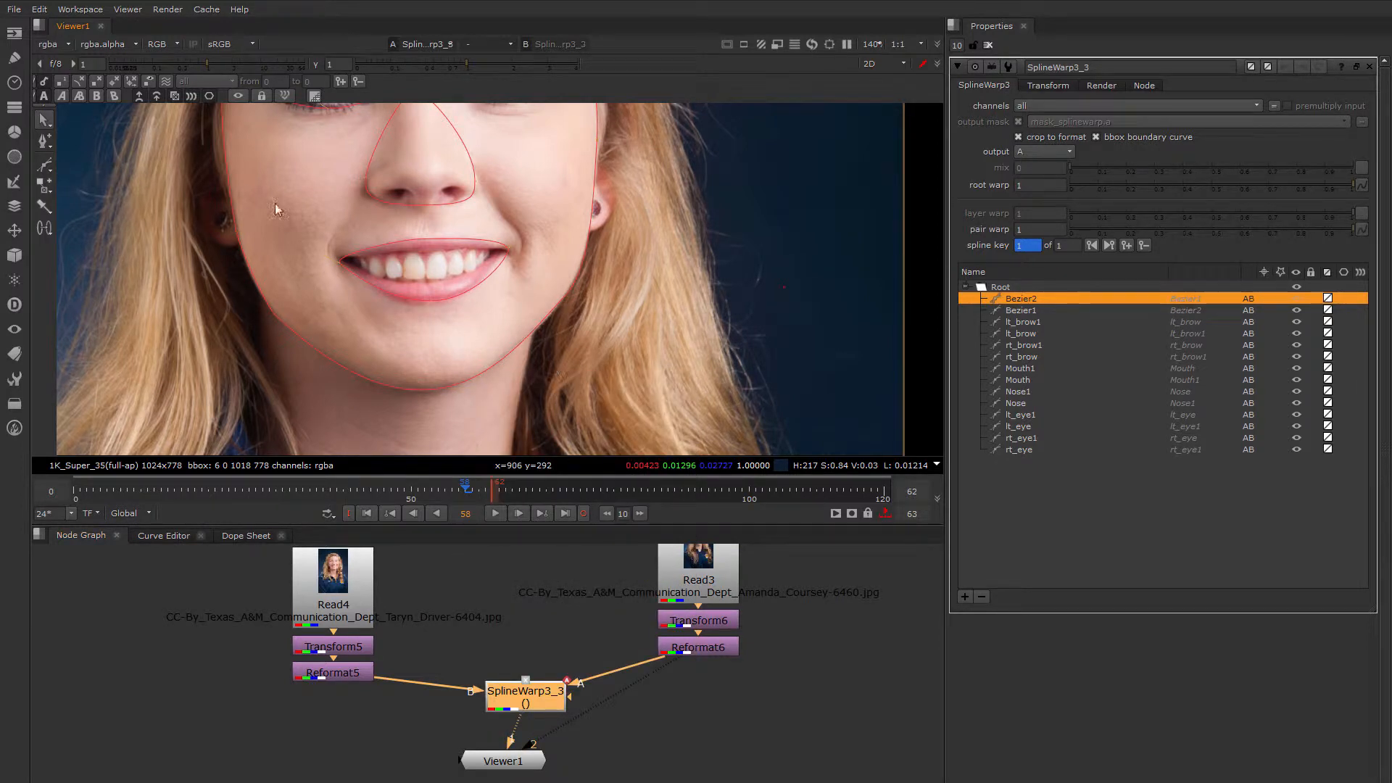
{"action": "left_click", "coordinate": [97, 95]}
{"action": "scroll", "coordinate": [485, 276], "scroll_direction": "down", "scroll_amount": 2}
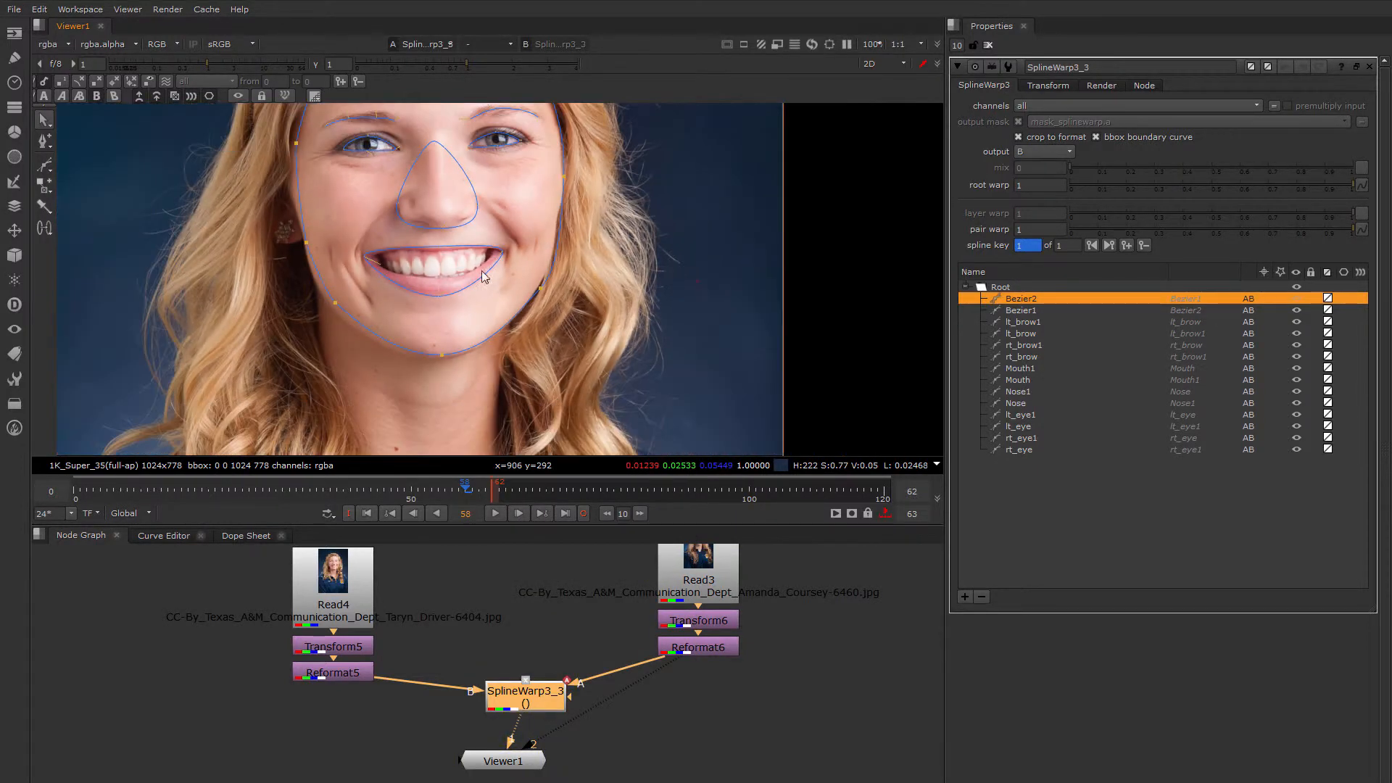
Fit the Bezier2 outline to the B face at the chin and at the jaw and cheek points on the earring side
{"action": "left_click", "coordinate": [441, 354]}
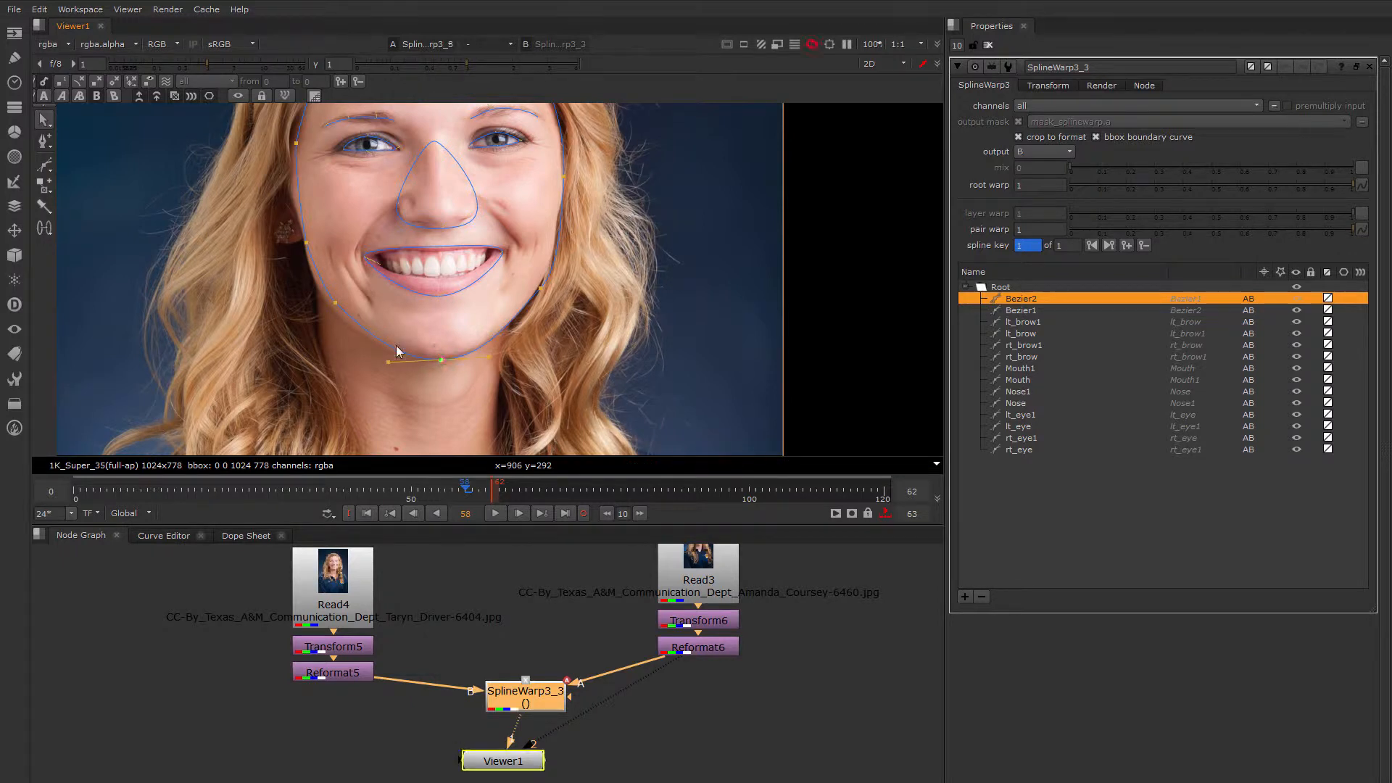
{"action": "left_click", "coordinate": [334, 303]}
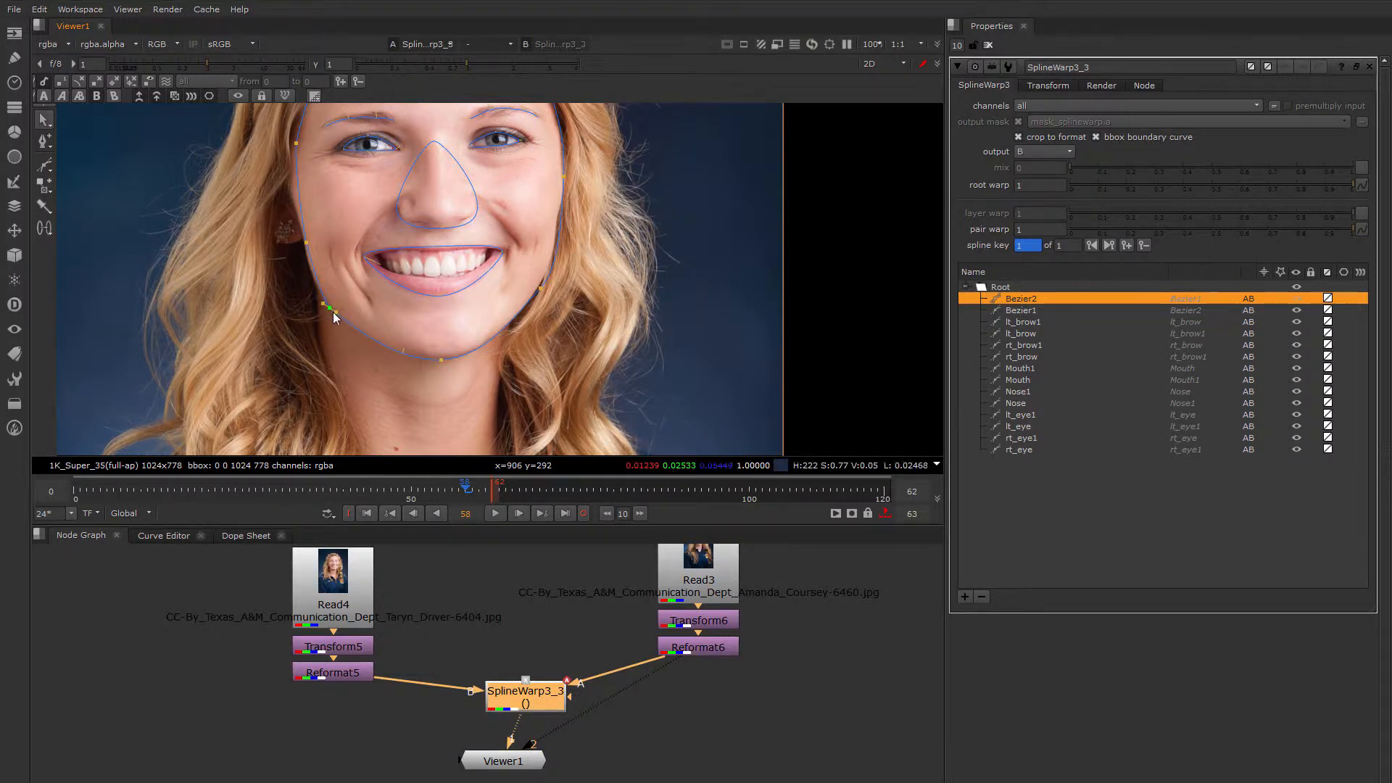
{"action": "left_click_drag", "start_coordinate": [329, 307], "coordinate": [323, 292]}
{"action": "scroll", "coordinate": [321, 313], "scroll_direction": "up", "scroll_amount": 3}
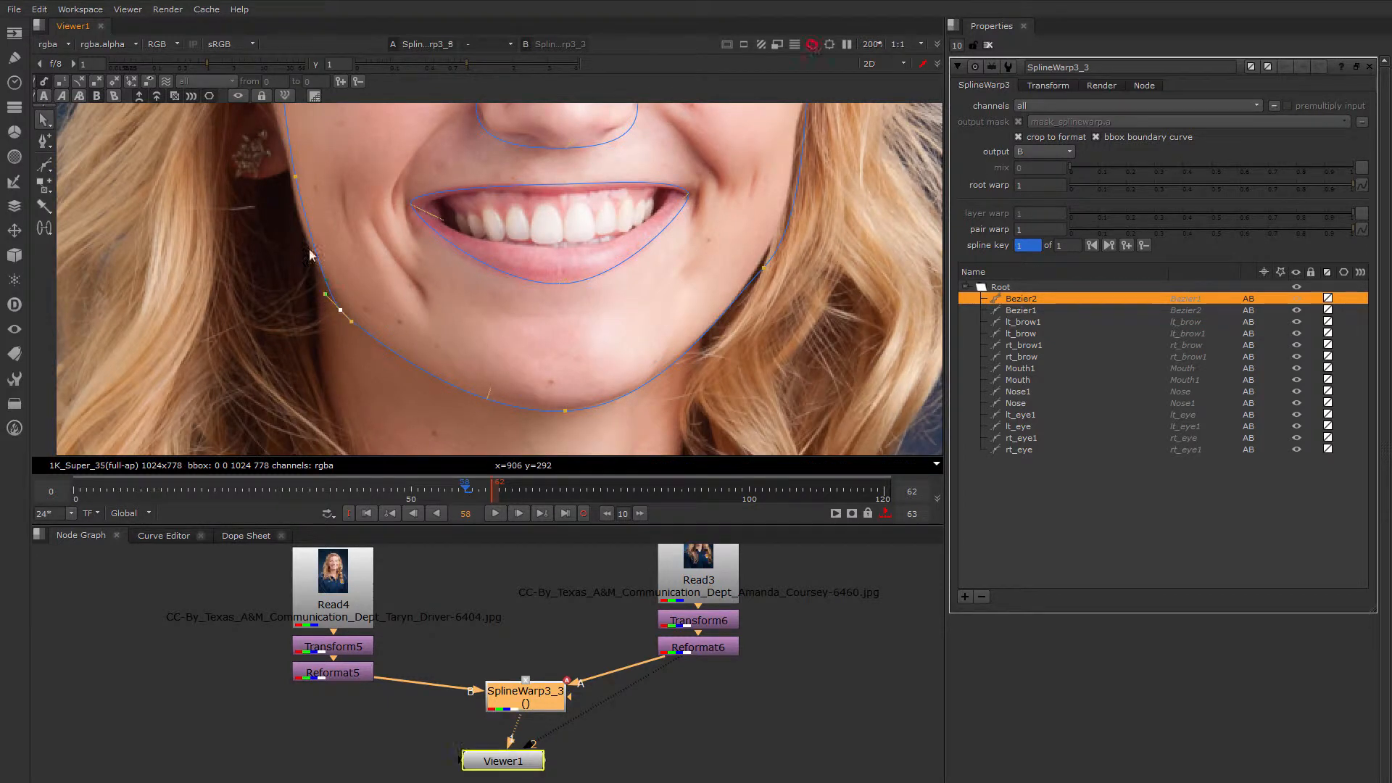
{"action": "middle_click_drag", "start_coordinate": [326, 215], "coordinate": [363, 255]}
{"action": "left_click_drag", "start_coordinate": [337, 220], "coordinate": [334, 219]}
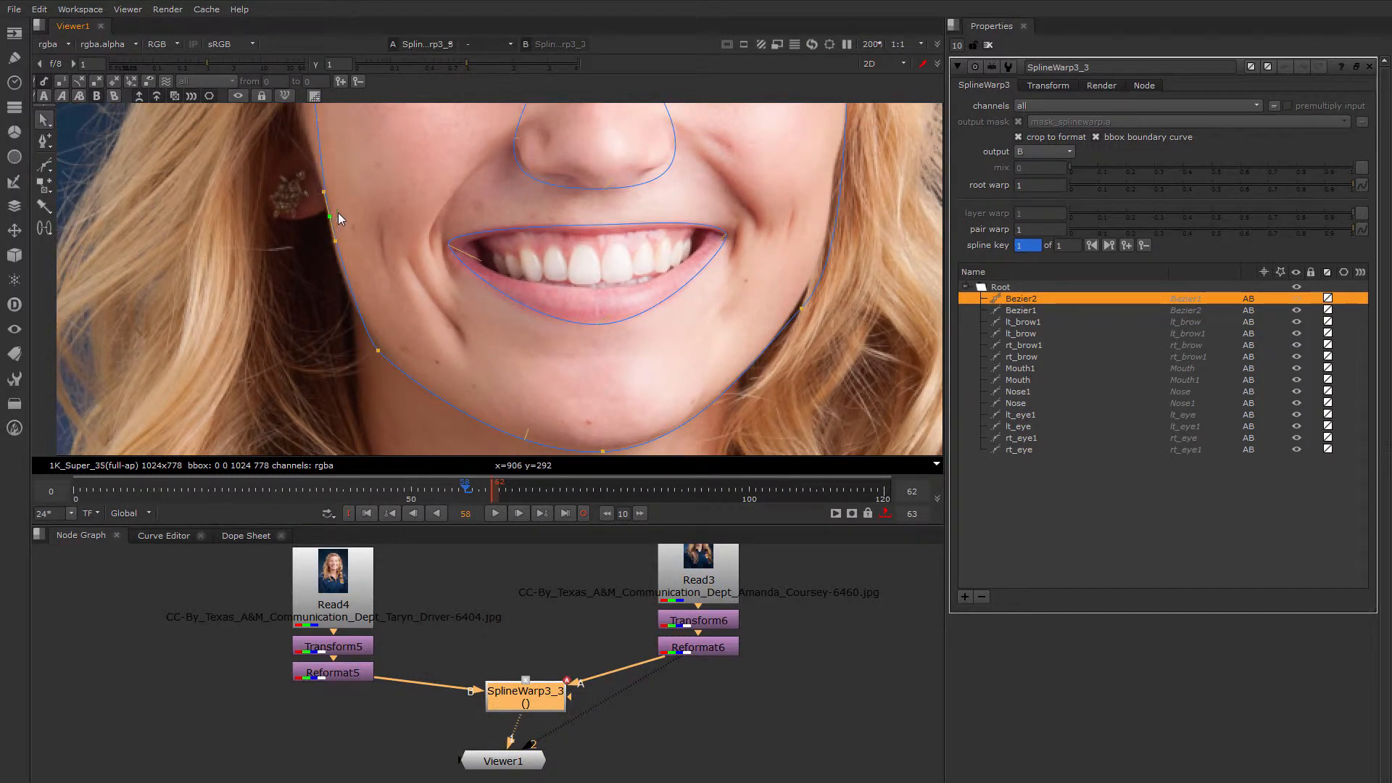
Fit the upper part of Bezier2 to the B face by adjusting the earring-side temple point and the forehead and hairline points
{"action": "middle_click_drag", "start_coordinate": [350, 178], "coordinate": [432, 311]}
{"action": "scroll", "coordinate": [402, 209], "scroll_direction": "down", "scroll_amount": 2}
{"action": "left_click_drag", "start_coordinate": [394, 175], "coordinate": [389, 180]}
{"action": "mouse_move", "coordinate": [405, 223]}
{"action": "middle_mouse_down"}
{"action": "mouse_move", "coordinate": [420, 285]}
{"action": "mouse_move", "coordinate": [406, 358]}
{"action": "middle_mouse_up"}
{"action": "middle_click_drag", "start_coordinate": [471, 259], "coordinate": [418, 312]}
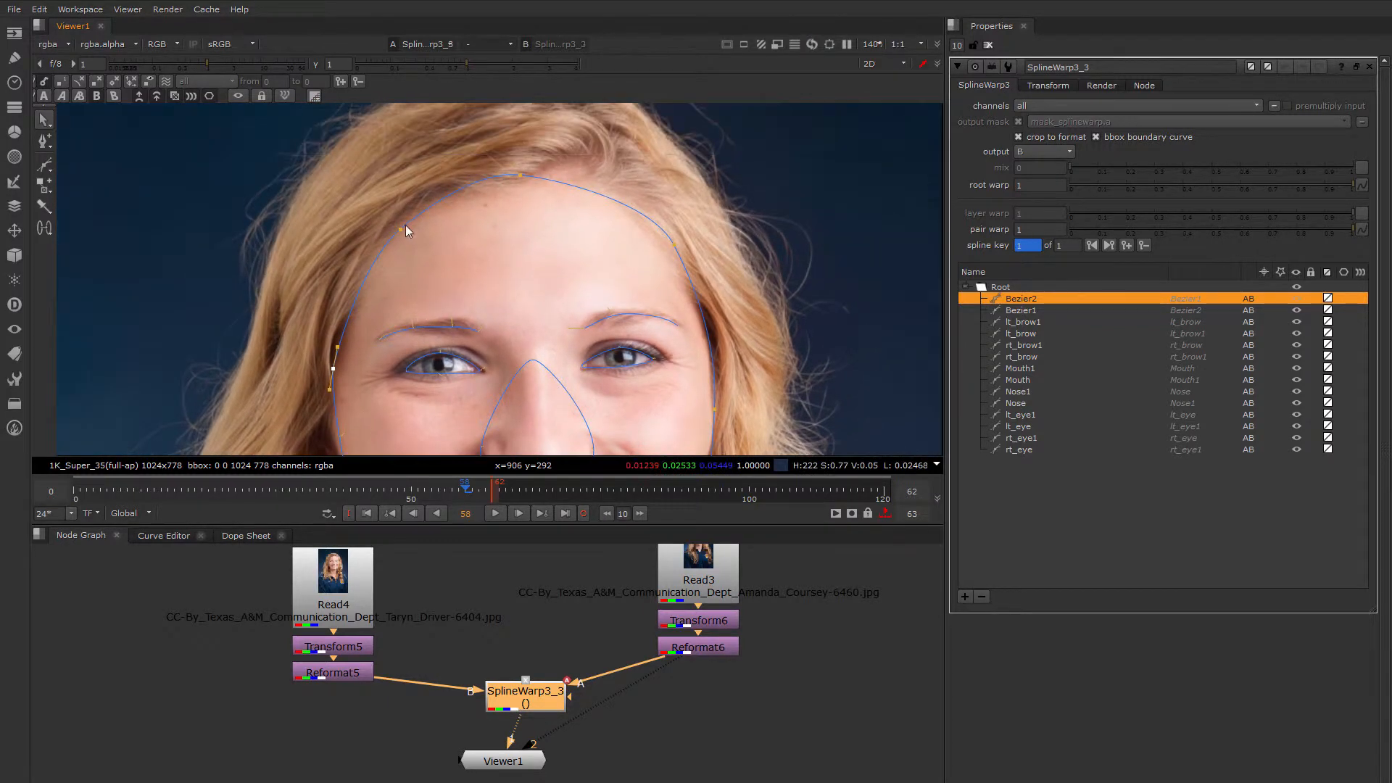
{"action": "left_click_drag", "start_coordinate": [406, 225], "coordinate": [399, 229]}
{"action": "left_click_drag", "start_coordinate": [672, 244], "coordinate": [664, 246]}
{"action": "mouse_move", "coordinate": [520, 177]}
{"action": "left_mouse_down"}
{"action": "mouse_move", "coordinate": [478, 180]}
{"action": "mouse_move", "coordinate": [519, 187]}
{"action": "left_mouse_up"}
Fit the Bezier2 cheek and jaw points on the side opposite the earring to the B face
{"action": "scroll", "coordinate": [519, 187], "scroll_direction": "down", "scroll_amount": 3}
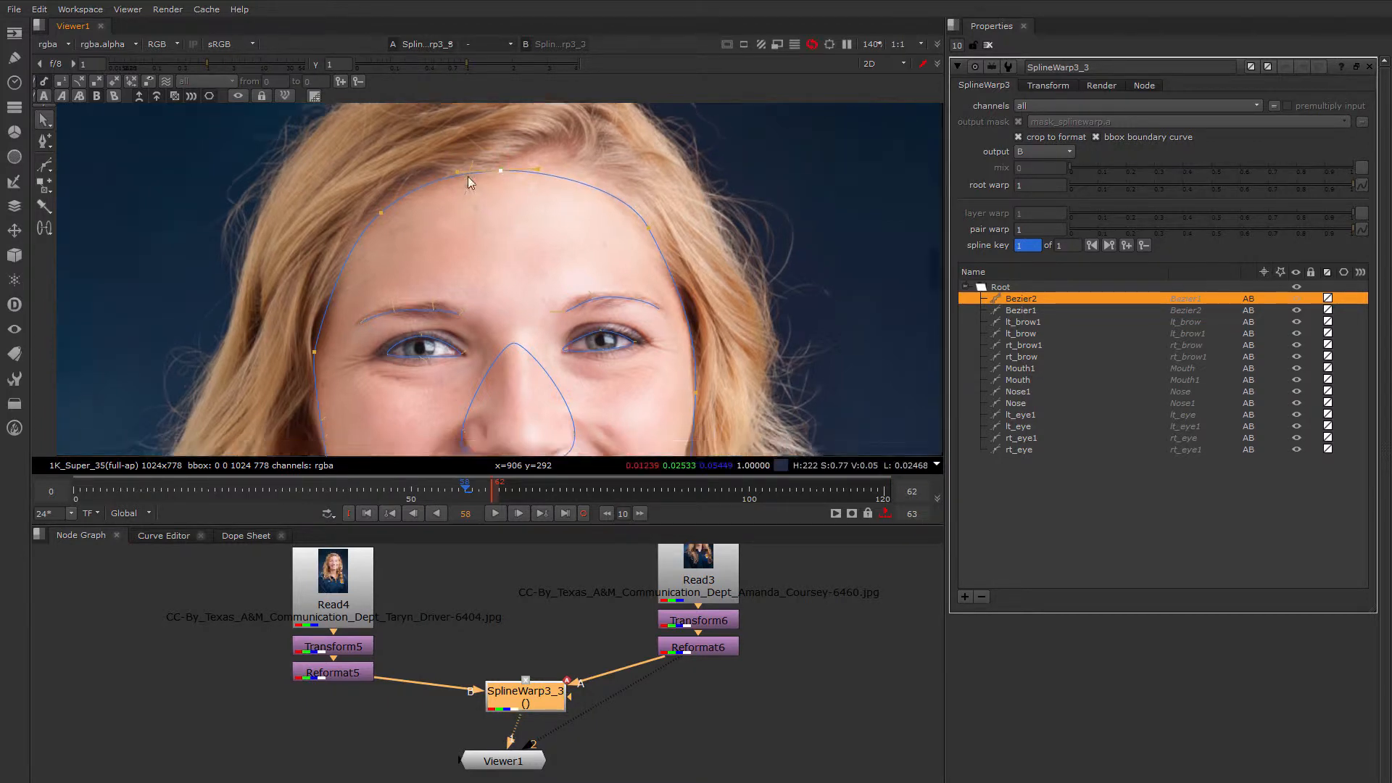
{"action": "middle_click_drag", "start_coordinate": [605, 359], "coordinate": [597, 298]}
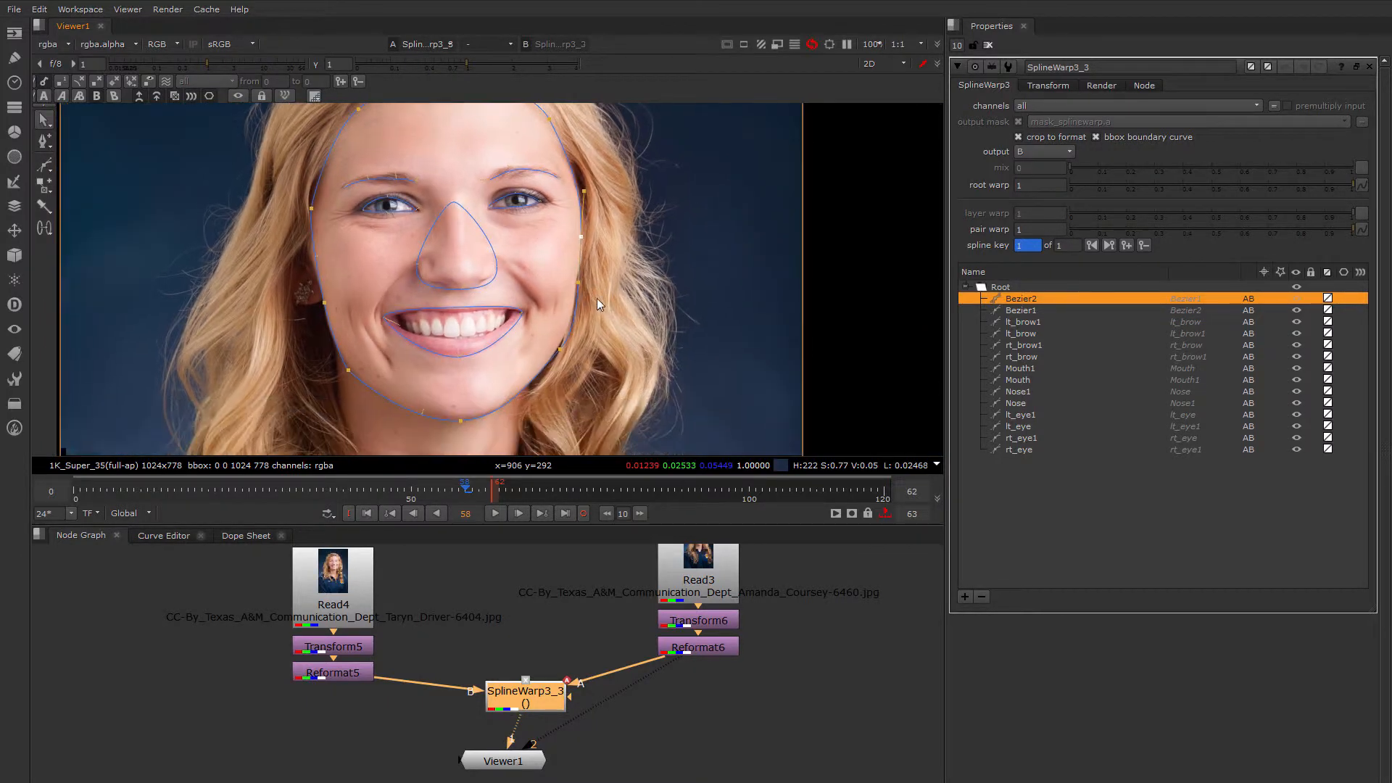
{"action": "left_click_drag", "start_coordinate": [560, 345], "coordinate": [535, 377]}
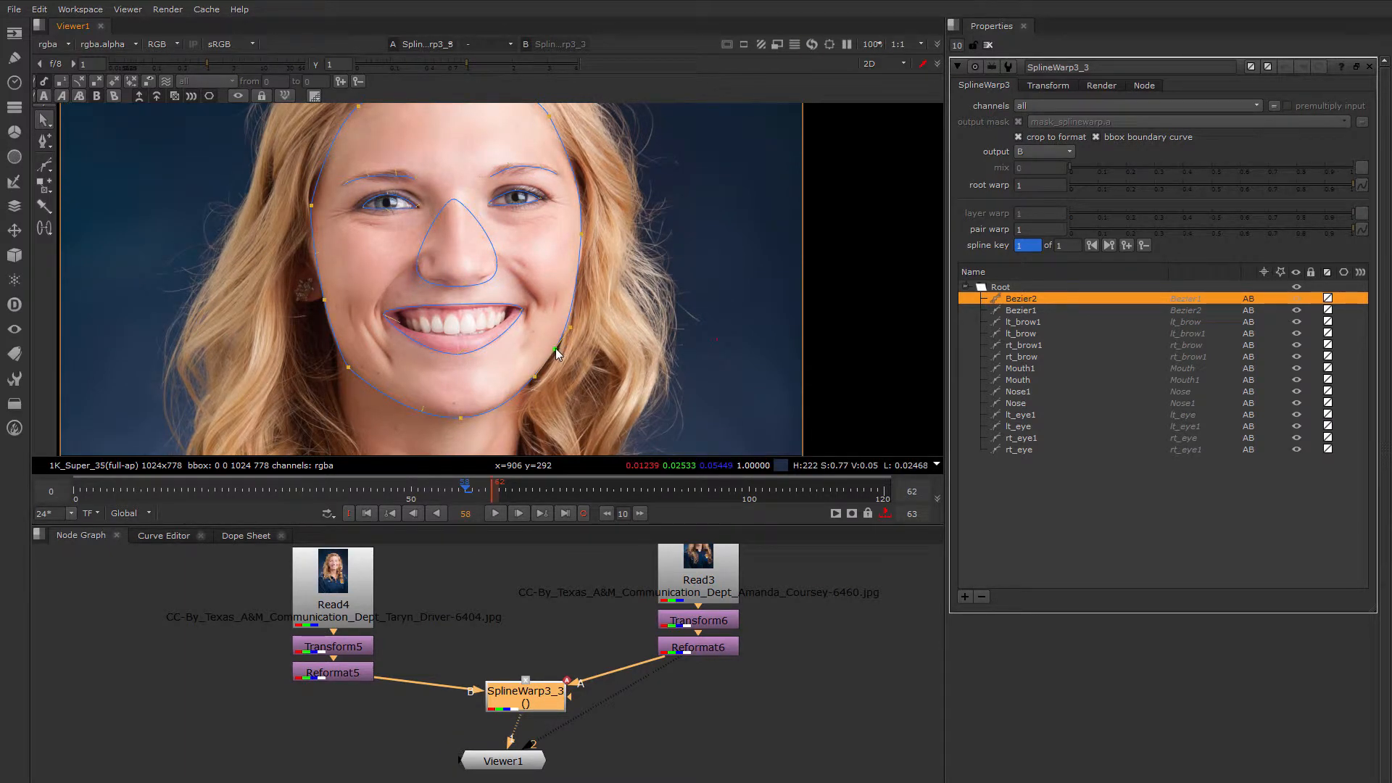
{"action": "left_click", "coordinate": [582, 234]}
Inspect the eye, brow, nose, mouth and face outline splines up close against the B image
{"action": "scroll", "coordinate": [428, 211], "scroll_direction": "up", "scroll_amount": 3}
{"action": "scroll", "coordinate": [423, 210], "scroll_direction": "up", "scroll_amount": 3}
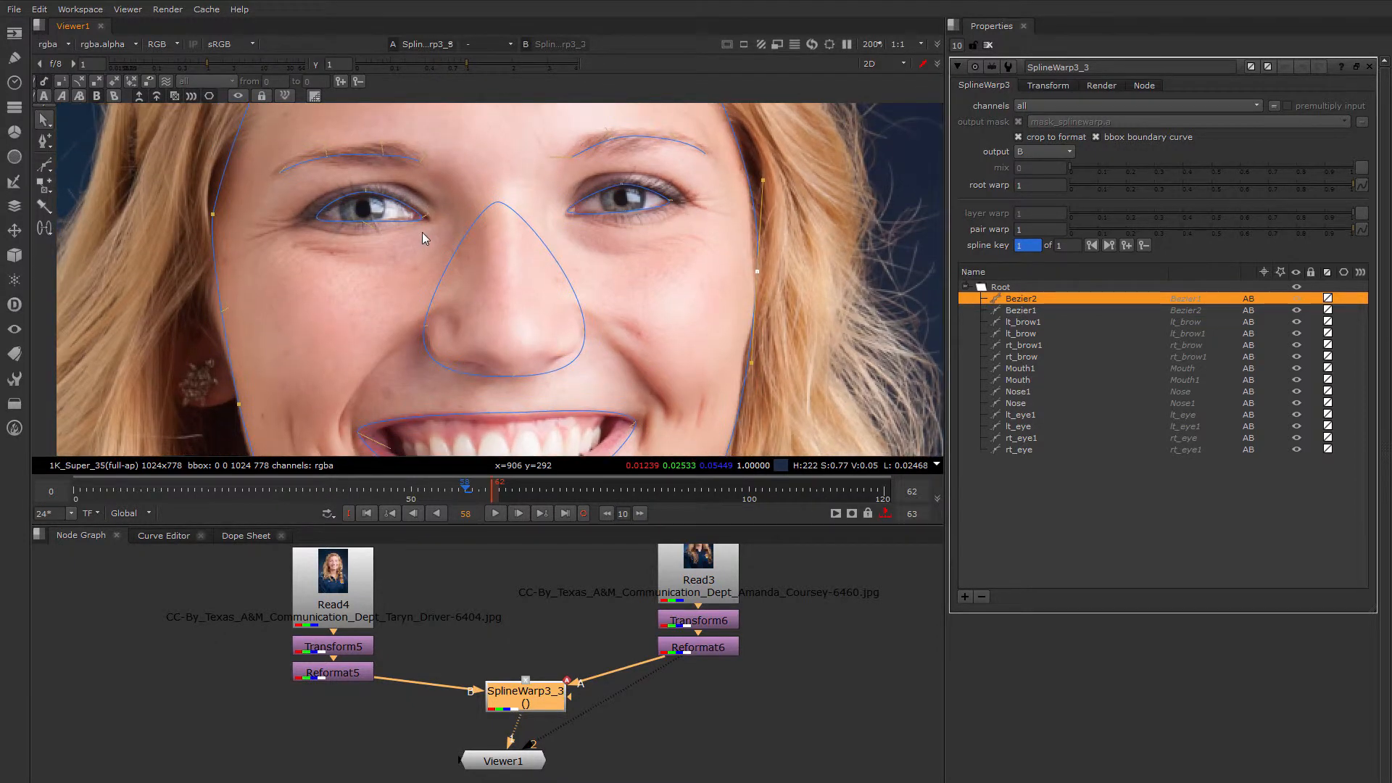
{"action": "scroll", "coordinate": [290, 185], "scroll_direction": "down", "scroll_amount": 2}
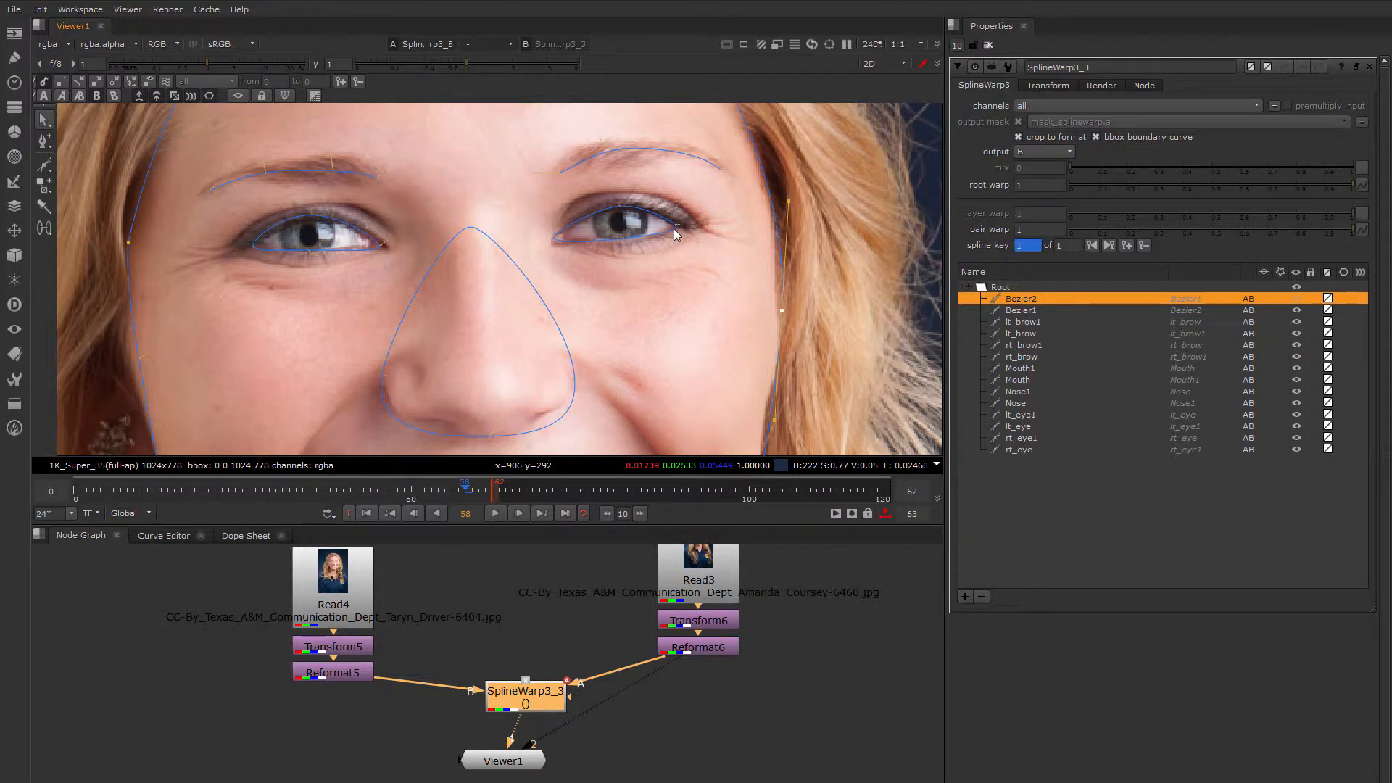
{"action": "scroll", "coordinate": [674, 227], "scroll_direction": "up", "scroll_amount": 3}
{"action": "scroll", "coordinate": [243, 250], "scroll_direction": "down", "scroll_amount": 3}
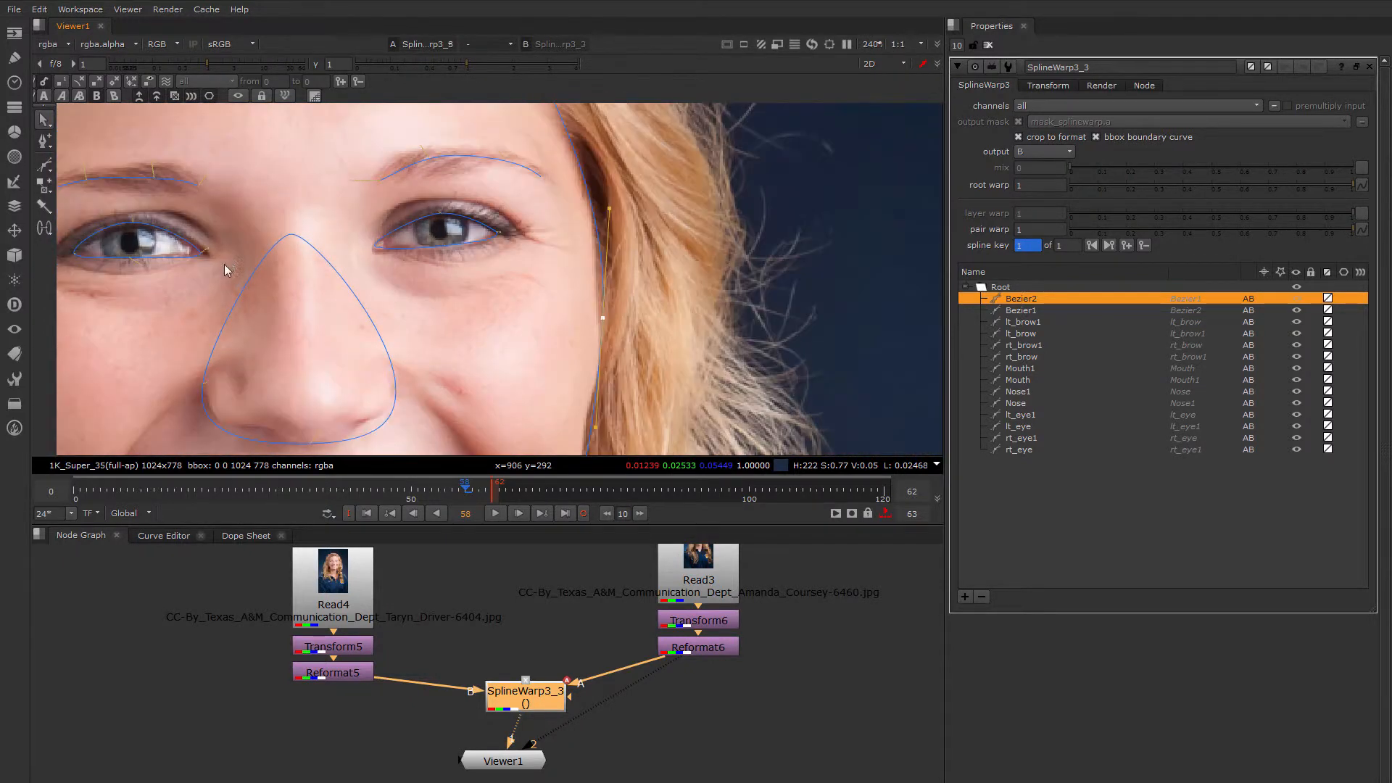
{"action": "scroll", "coordinate": [340, 233], "scroll_direction": "down", "scroll_amount": 3}
{"action": "scroll", "coordinate": [445, 359], "scroll_direction": "up", "scroll_amount": 3}
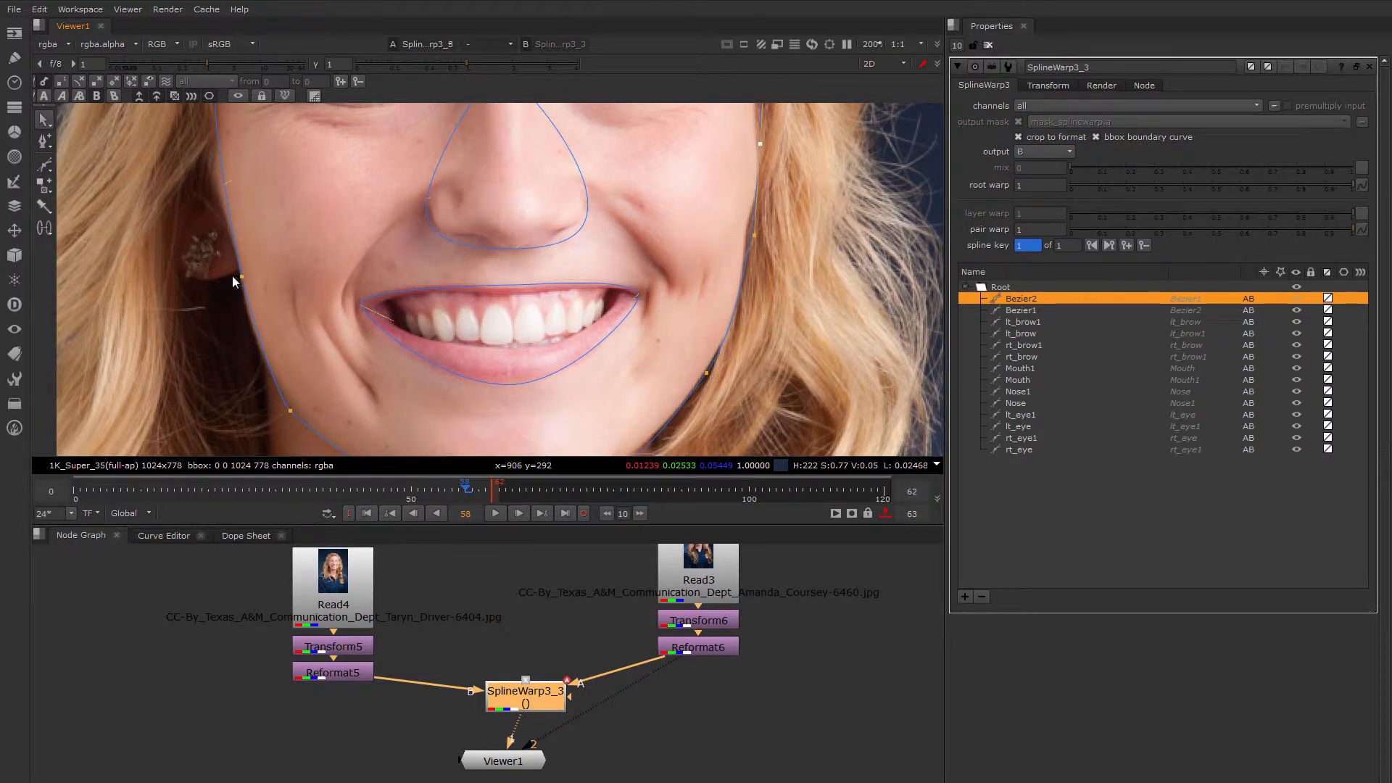
With the A-B morph and its correspondence points shown, align the point pairs along the lower lip, mouth corner and nose base
{"action": "left_click", "coordinate": [44, 185]}
{"action": "left_click", "coordinate": [78, 94]}
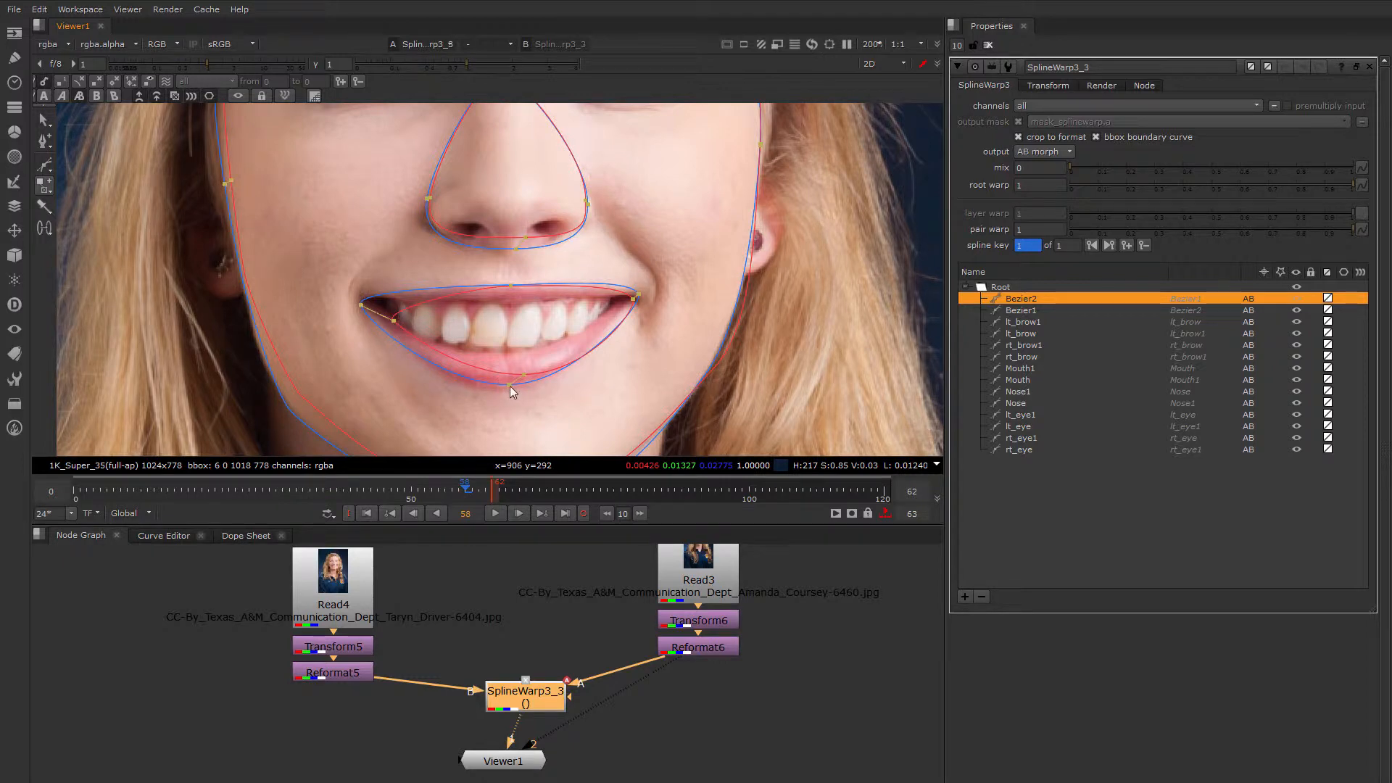
{"action": "left_click_drag", "start_coordinate": [510, 385], "coordinate": [525, 389]}
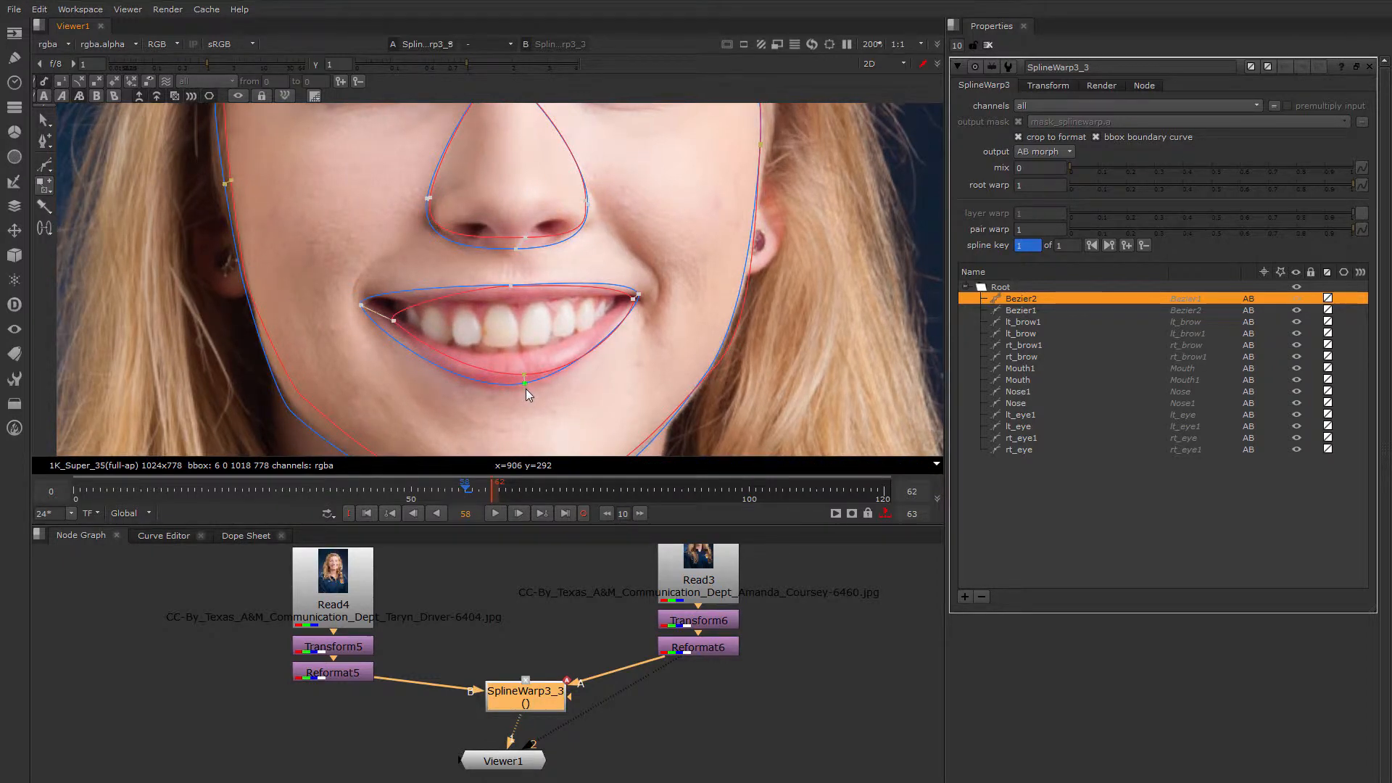
{"action": "left_click", "coordinate": [632, 298]}
{"action": "left_click", "coordinate": [522, 237]}
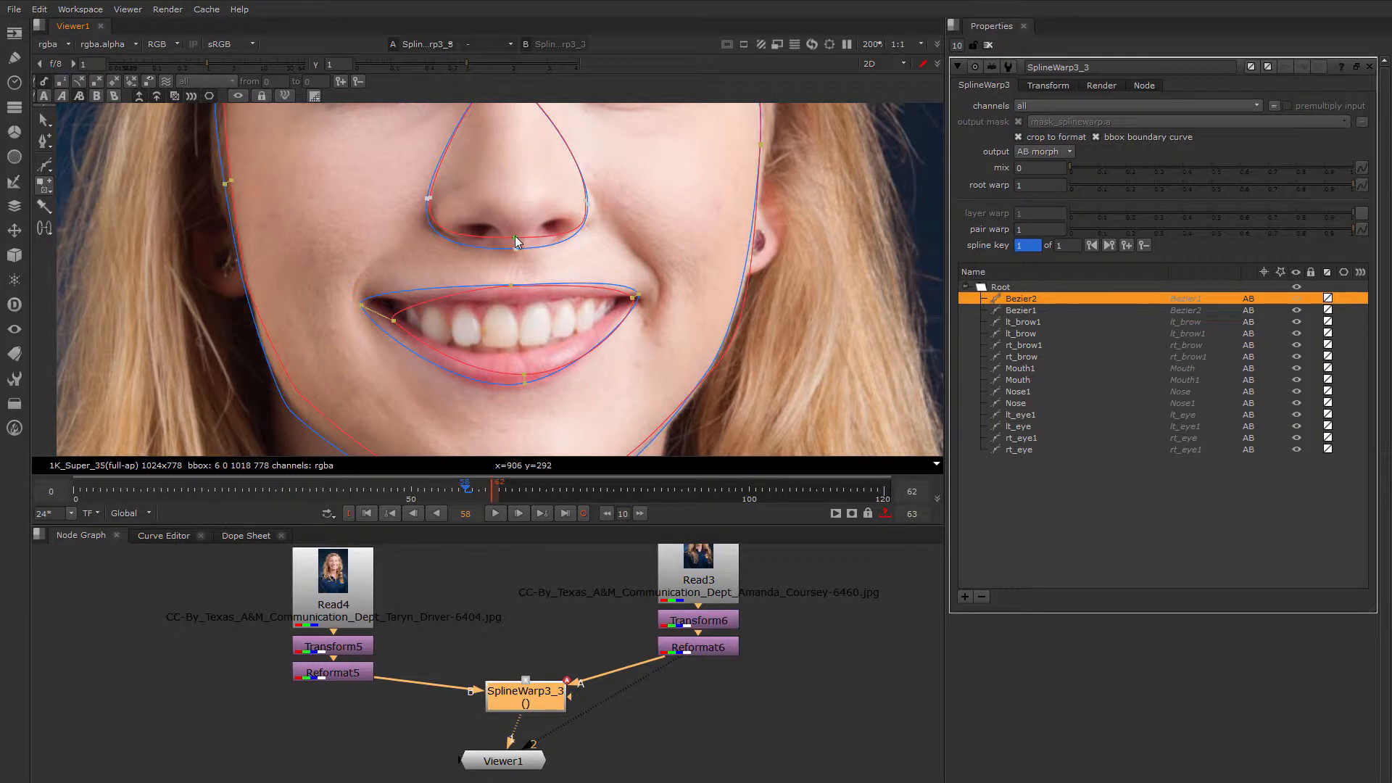
Line up the correspondence points on the lower lid and inner corner of the eye at the image's left
{"action": "middle_click_drag", "start_coordinate": [410, 216], "coordinate": [546, 313]}
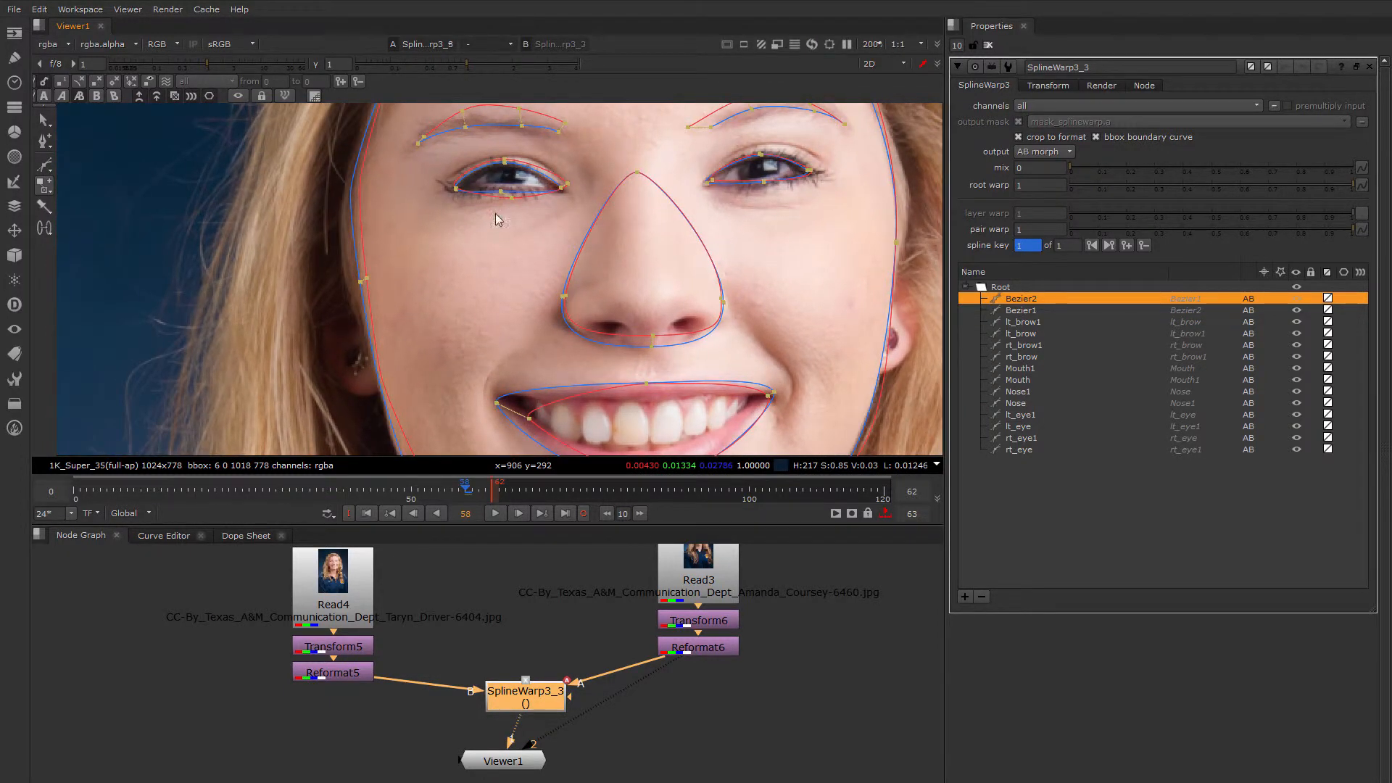
{"action": "scroll", "coordinate": [513, 197], "scroll_direction": "up", "scroll_amount": 3}
{"action": "left_click_drag", "start_coordinate": [520, 194], "coordinate": [498, 191]}
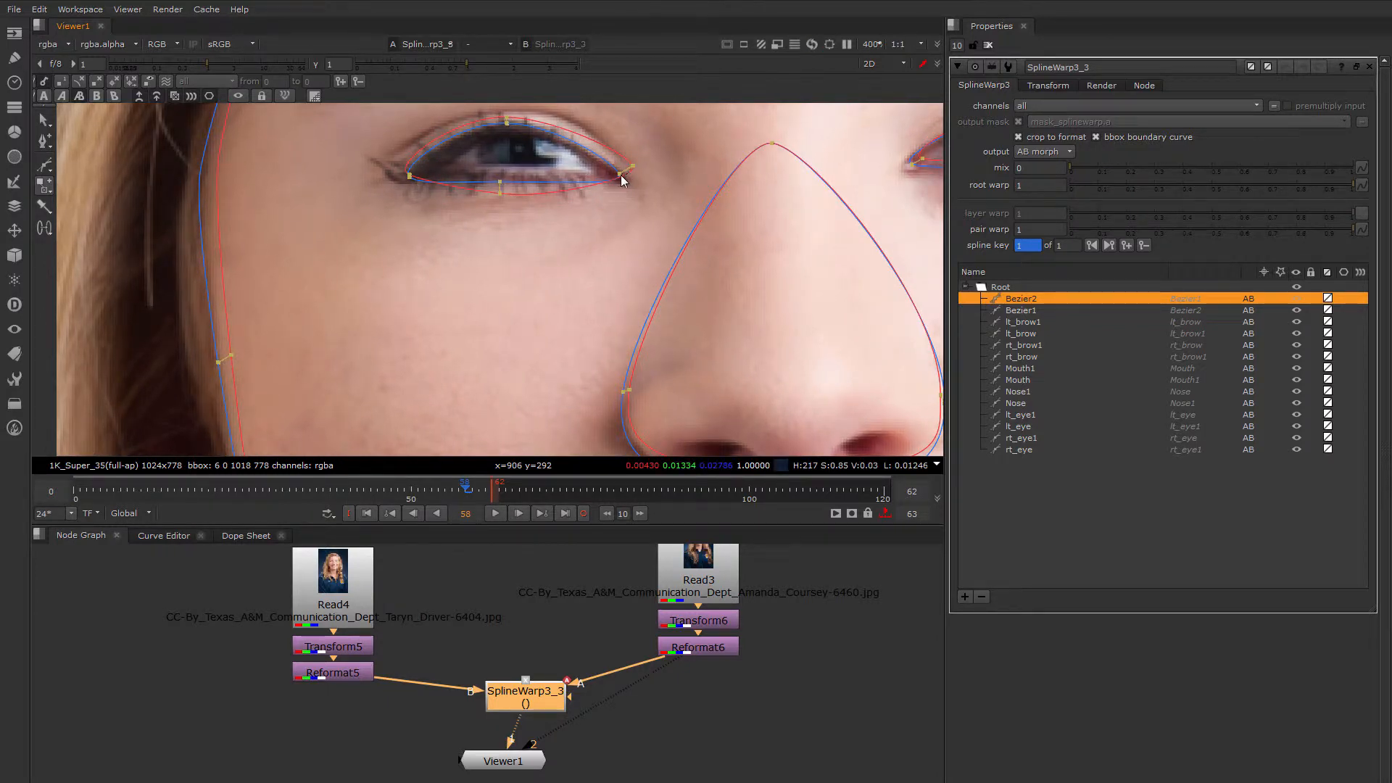
{"action": "left_click_drag", "start_coordinate": [619, 174], "coordinate": [617, 175]}
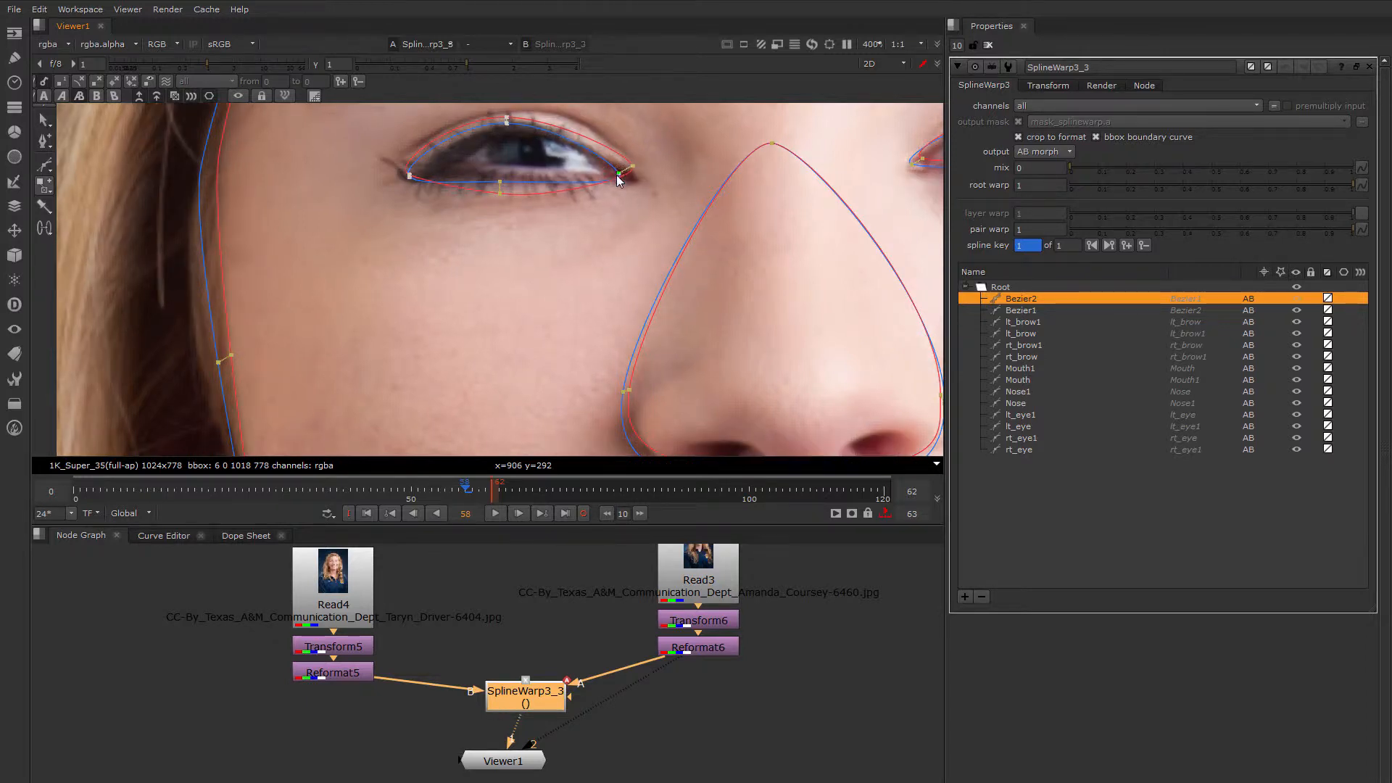
{"action": "scroll", "coordinate": [409, 176], "scroll_direction": "up", "scroll_amount": 3}
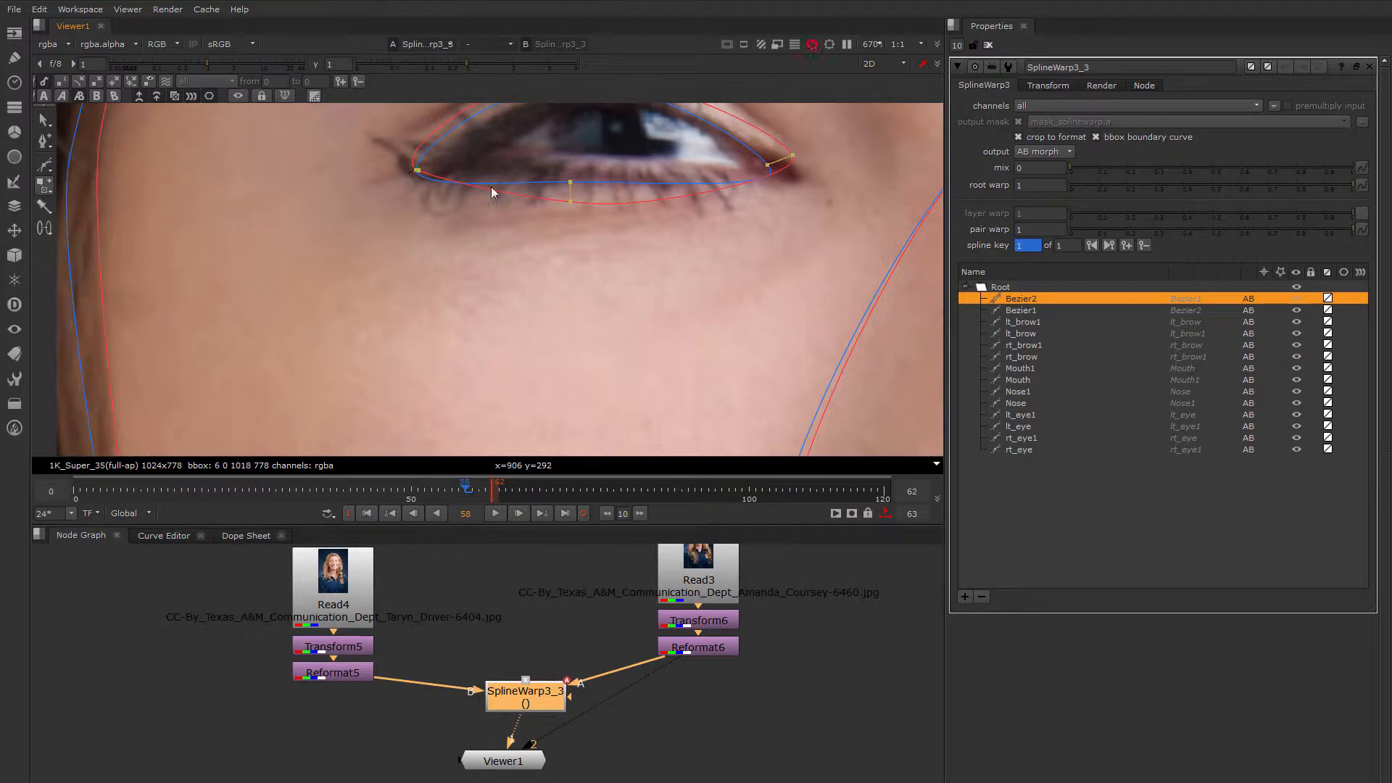
Adjust the correspondence points along both eyebrow splines
{"action": "scroll", "coordinate": [496, 190], "scroll_direction": "down", "scroll_amount": 3}
{"action": "scroll", "coordinate": [676, 220], "scroll_direction": "down", "scroll_amount": 3}
{"action": "middle_click_drag", "start_coordinate": [693, 233], "coordinate": [417, 302]}
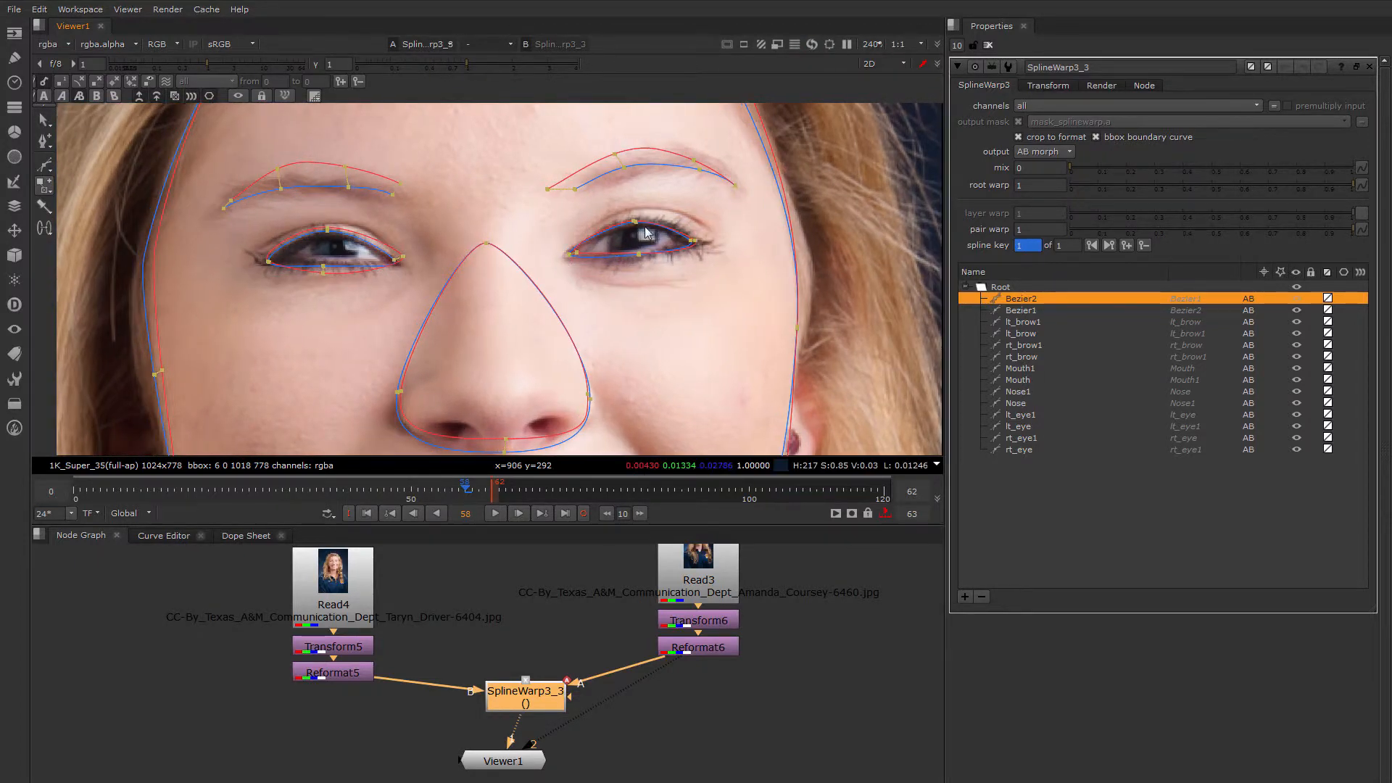
{"action": "left_click_drag", "start_coordinate": [624, 168], "coordinate": [692, 171]}
{"action": "left_click", "coordinate": [281, 189]}
Examine the correspondence points around the mouth, chin and jaw, and over the whole face
{"action": "scroll", "coordinate": [384, 250], "scroll_direction": "down", "scroll_amount": 3}
{"action": "middle_click_drag", "start_coordinate": [384, 426], "coordinate": [382, 350]}
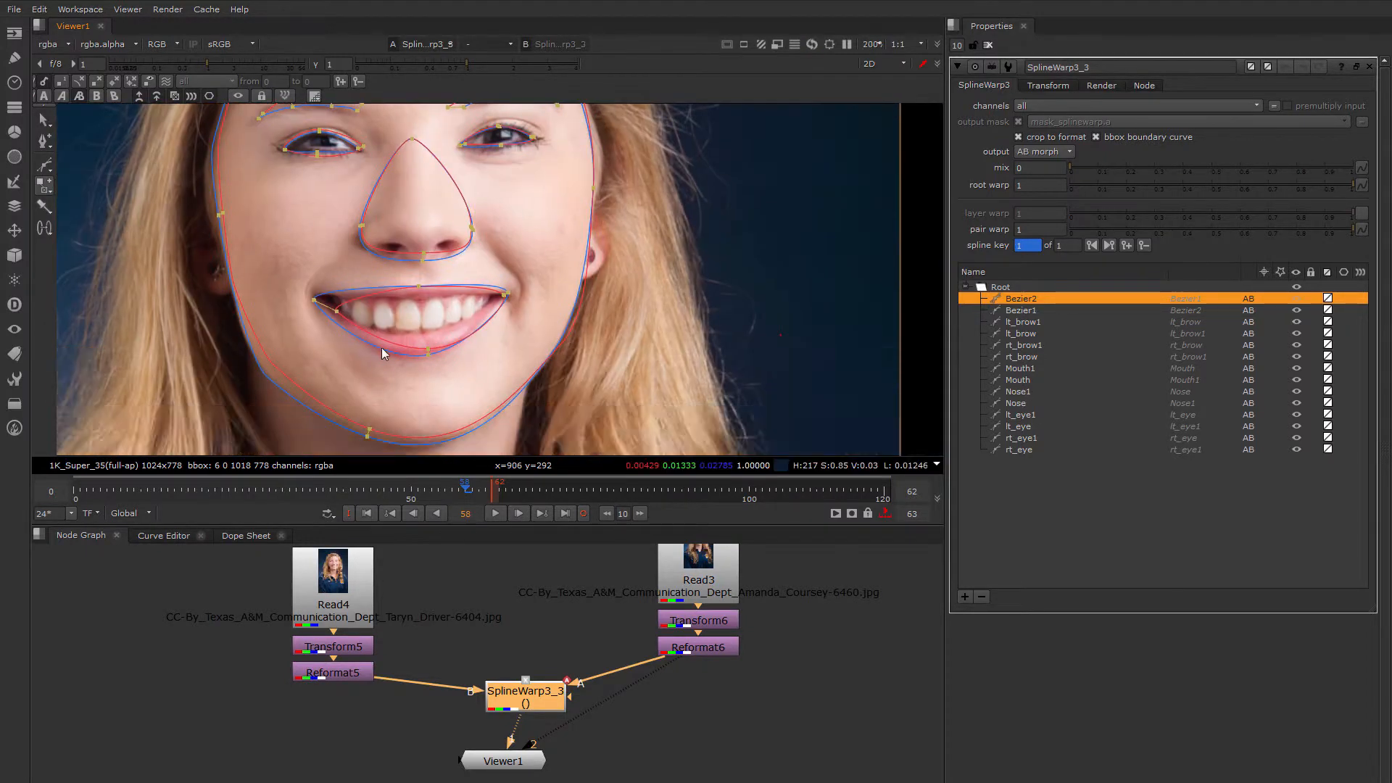
{"action": "scroll", "coordinate": [382, 349], "scroll_direction": "up", "scroll_amount": 2}
{"action": "scroll", "coordinate": [397, 272], "scroll_direction": "down", "scroll_amount": 2}
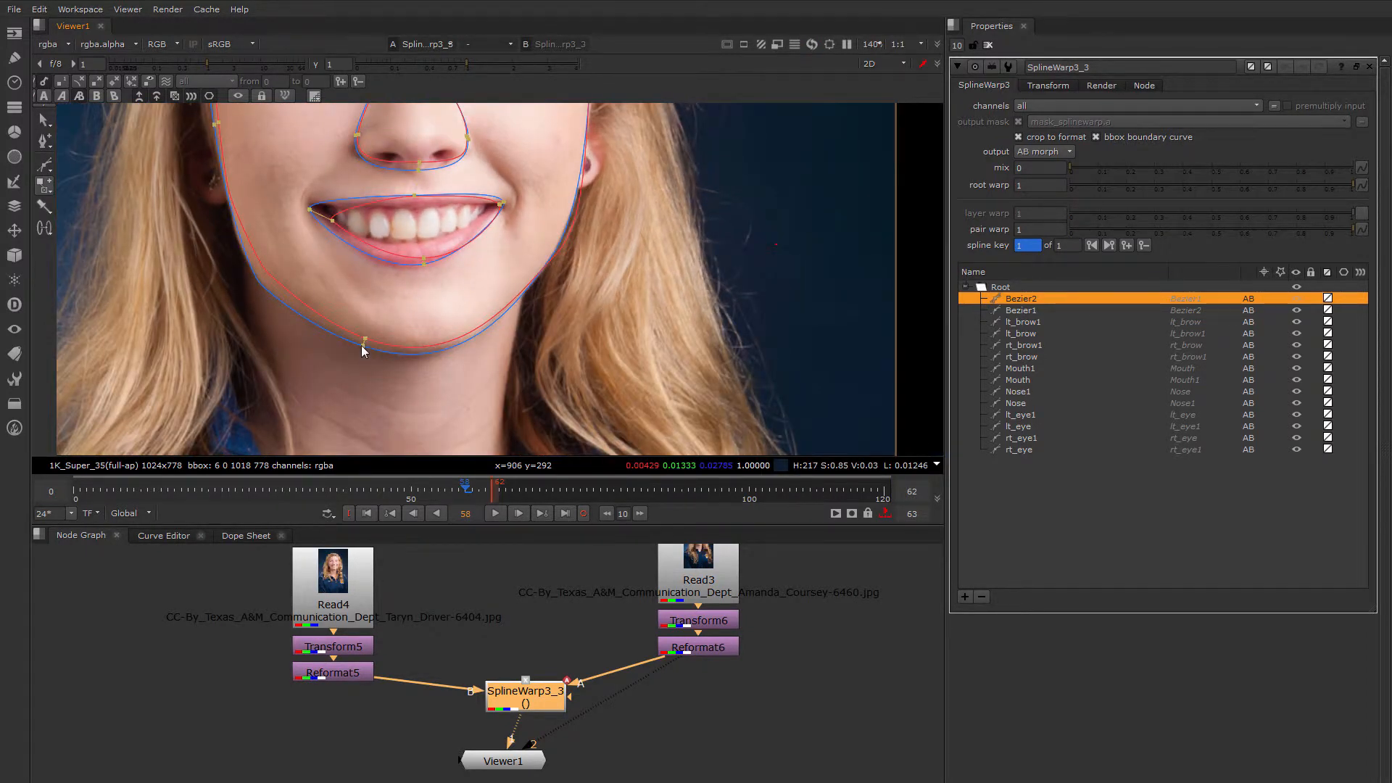
{"action": "middle_click_drag", "start_coordinate": [541, 277], "coordinate": [505, 302]}
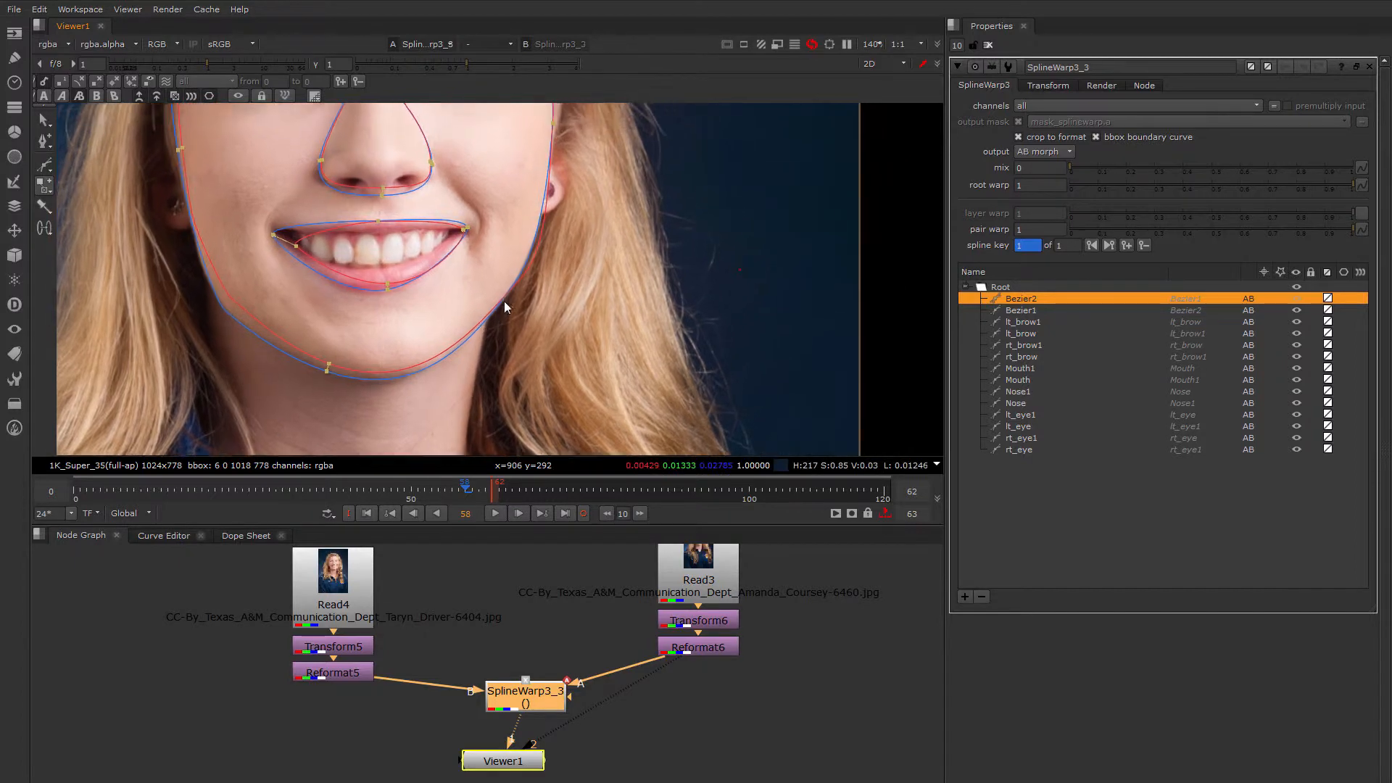
{"action": "scroll", "coordinate": [507, 301], "scroll_direction": "down", "scroll_amount": 3}
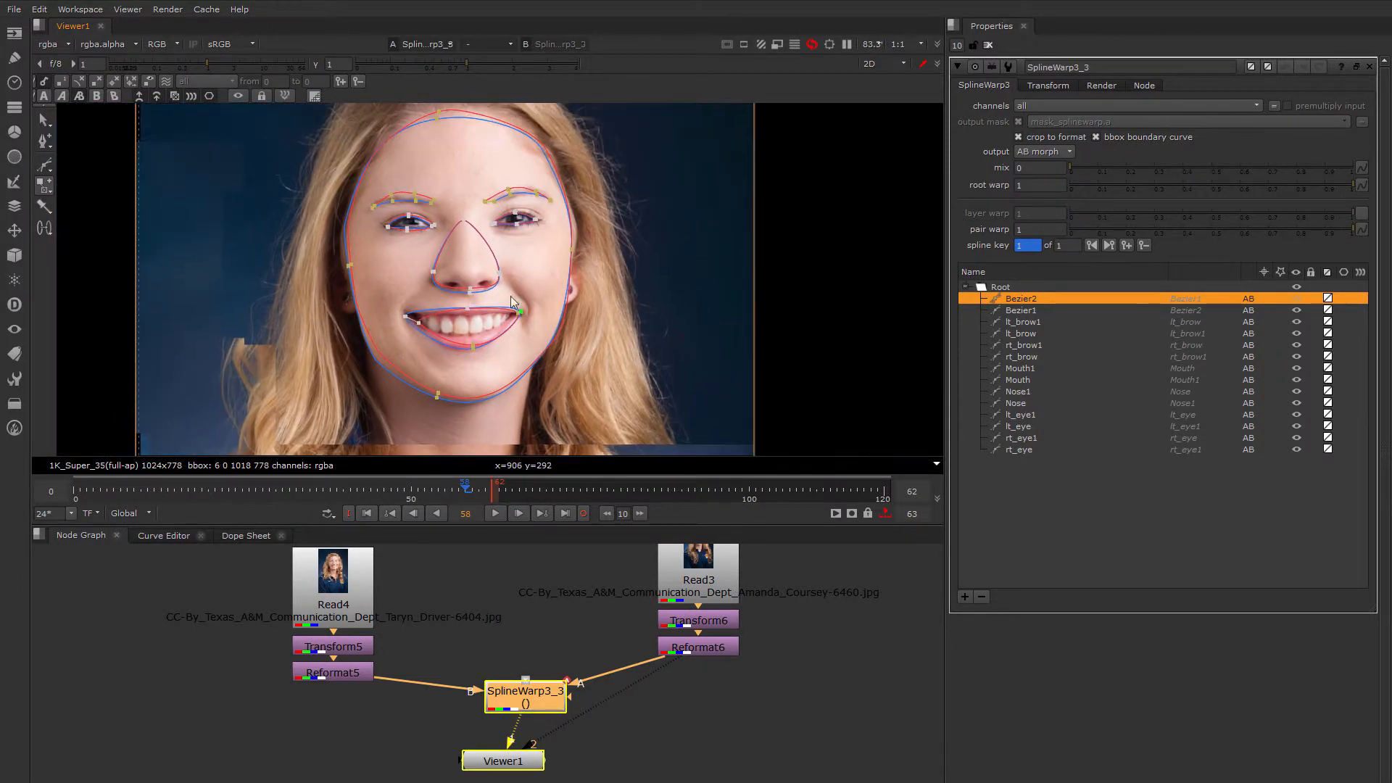
{"action": "scroll", "coordinate": [471, 268], "scroll_direction": "up", "scroll_amount": 1}
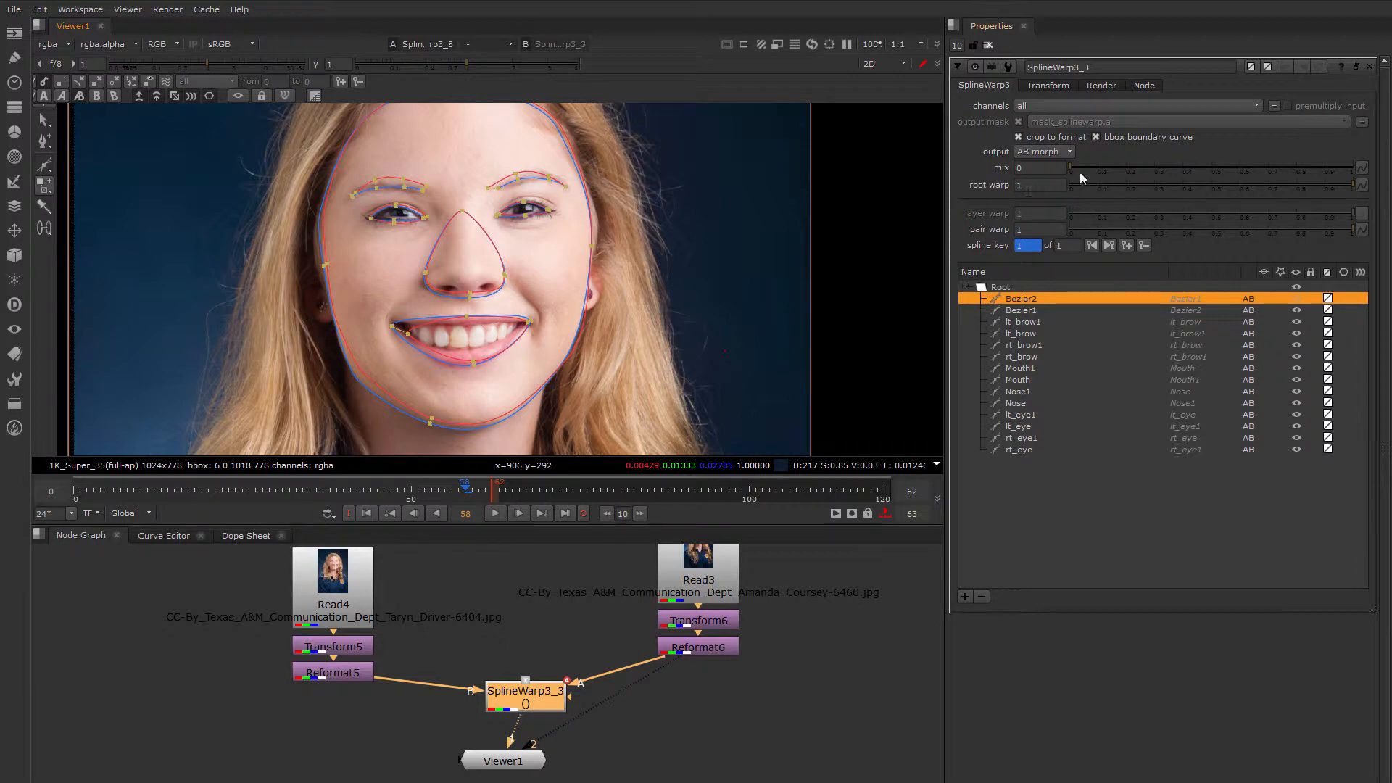
Preview the morph by scrubbing the mix between 0 and 1 and varying the root warp, returning them to 0 and 1
{"action": "left_click_drag", "start_coordinate": [1073, 167], "coordinate": [1377, 176]}
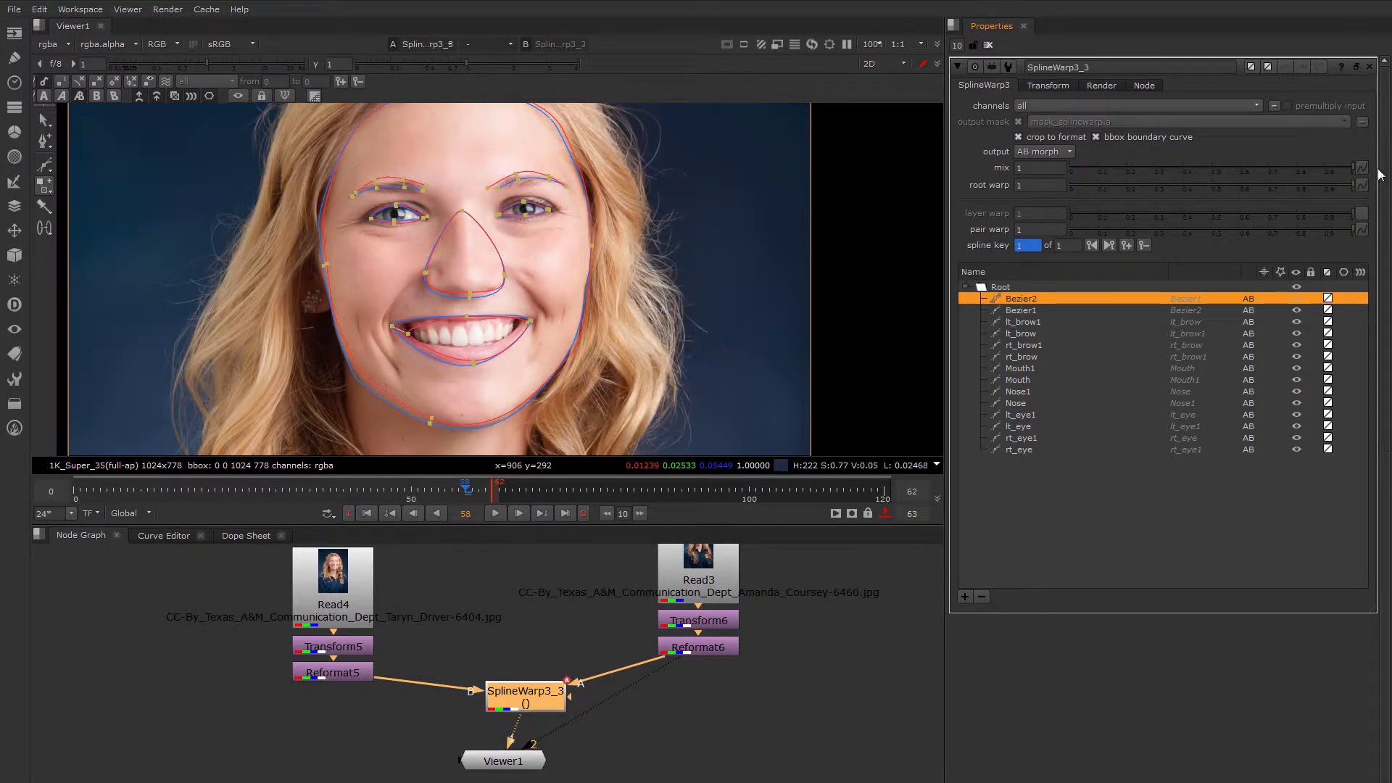
{"action": "left_click_drag", "start_coordinate": [1379, 175], "coordinate": [1021, 186]}
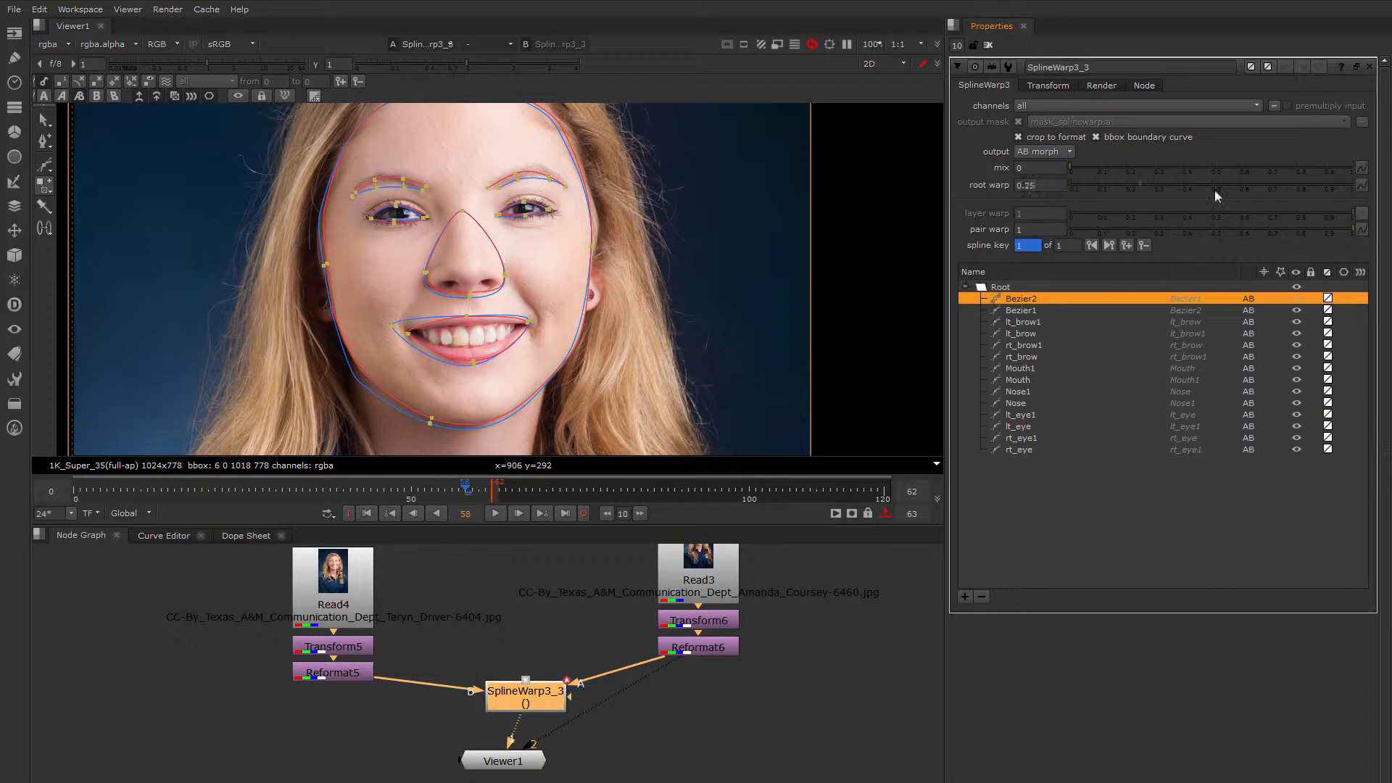
{"action": "left_click_drag", "start_coordinate": [1215, 189], "coordinate": [1372, 192]}
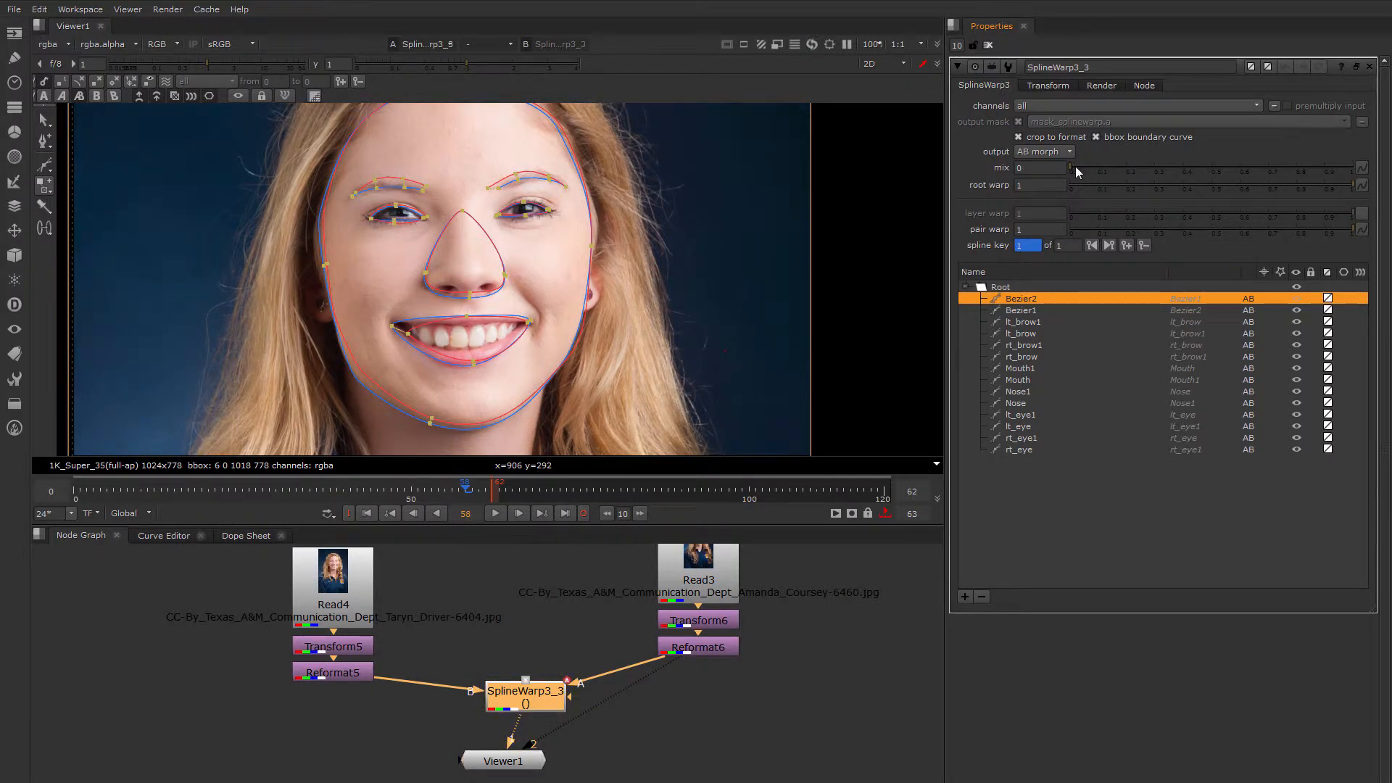
{"action": "left_click_drag", "start_coordinate": [1241, 160], "coordinate": [1376, 163]}
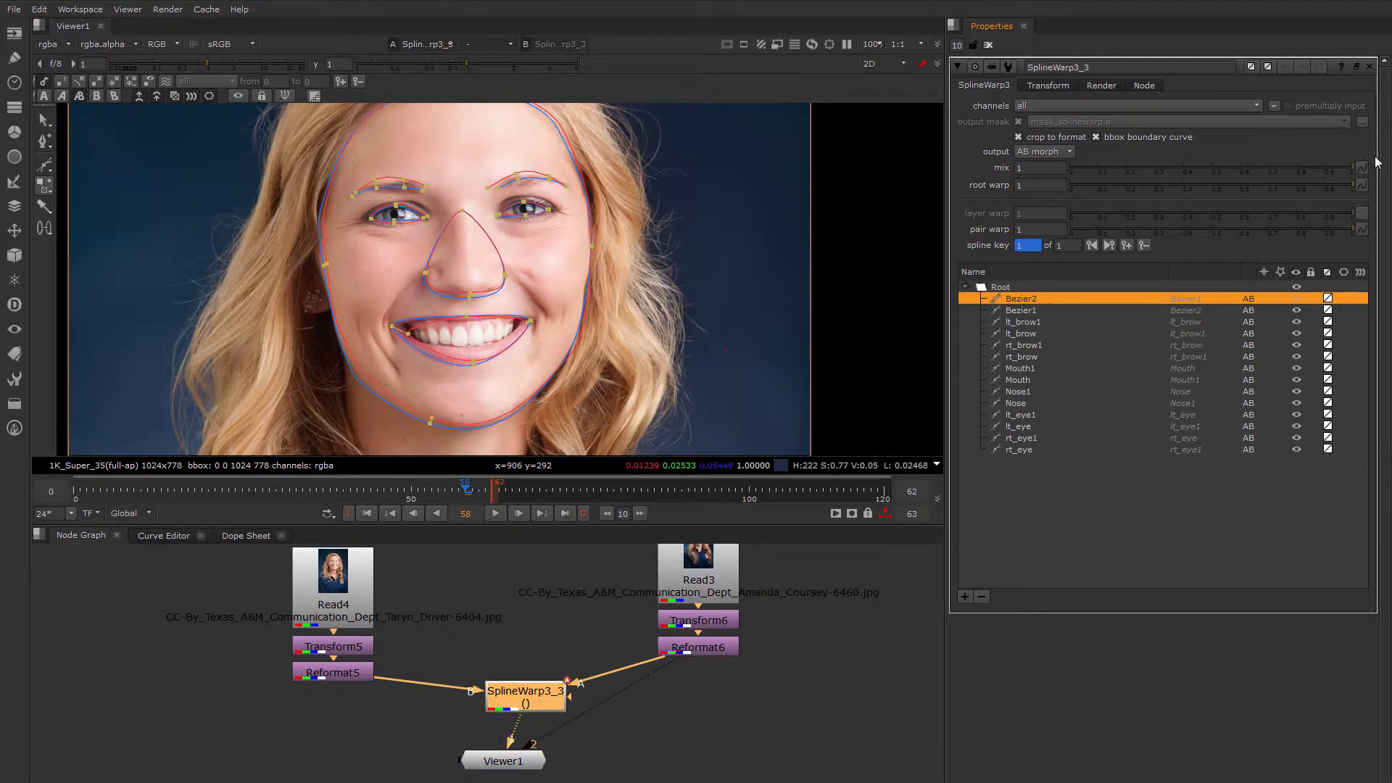
{"action": "left_click_drag", "start_coordinate": [1119, 167], "coordinate": [1052, 166]}
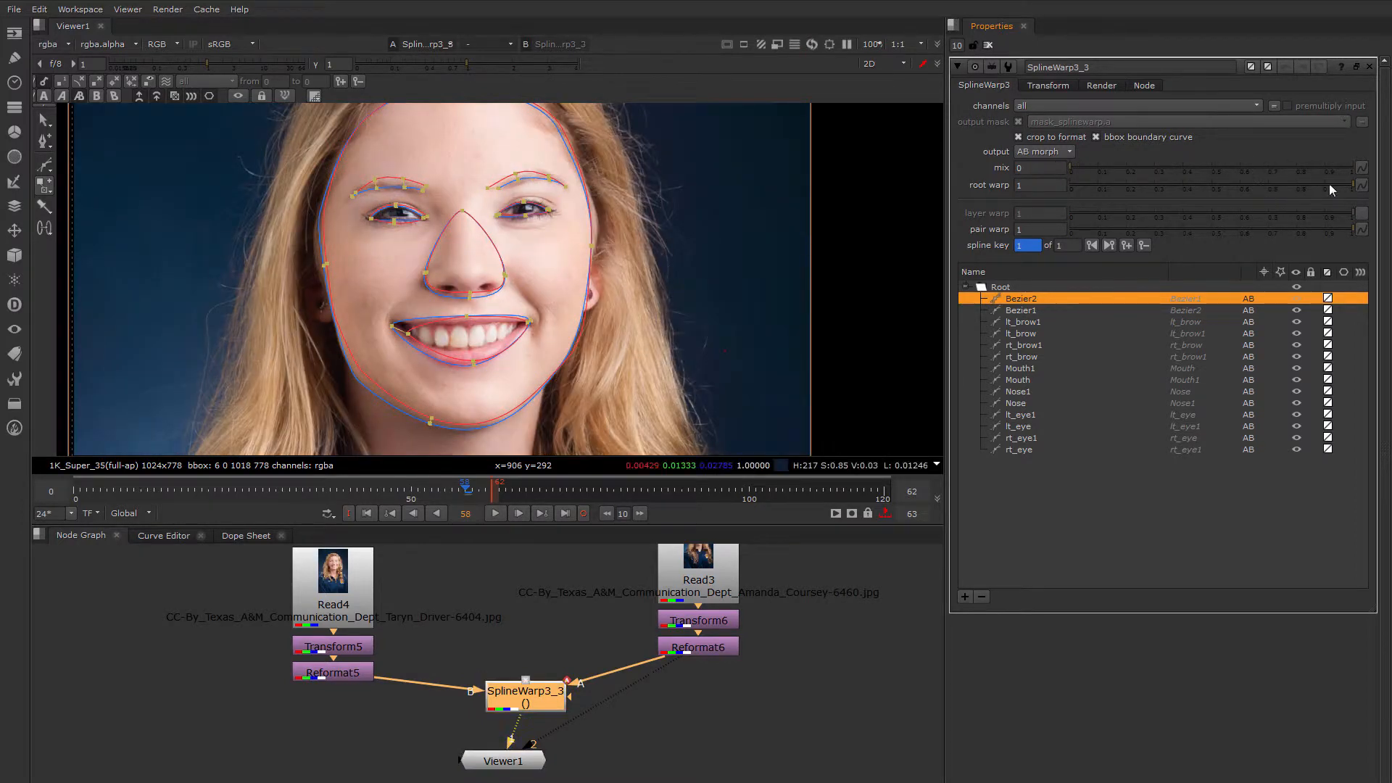
{"action": "left_click_drag", "start_coordinate": [1328, 184], "coordinate": [1237, 206]}
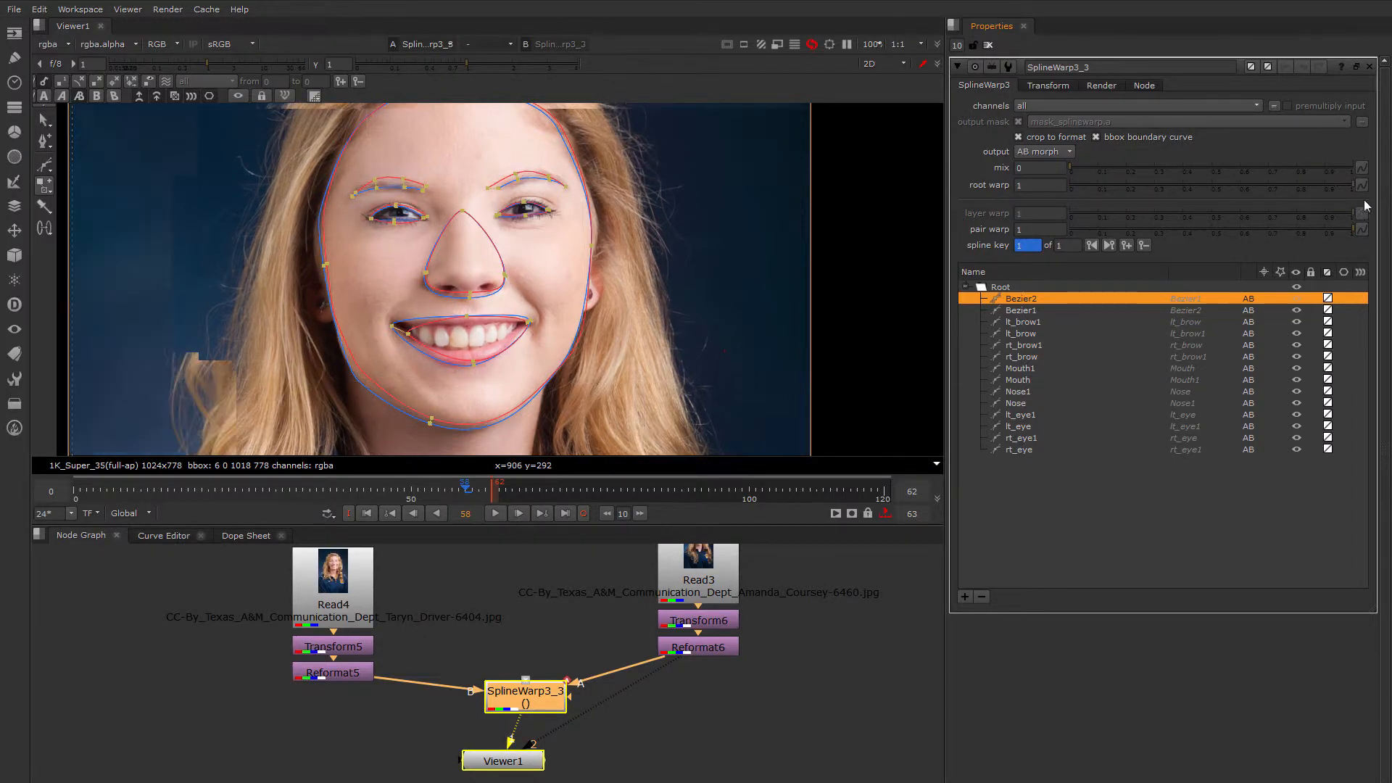
{"action": "mouse_move", "coordinate": [1348, 195]}
{"action": "left_mouse_down"}
{"action": "mouse_move", "coordinate": [1178, 196]}
{"action": "mouse_move", "coordinate": [1352, 196]}
{"action": "left_mouse_up"}
Set the mix to 0.29 and move both corner points of the Mouth1 spline inward onto the lip corners
{"action": "left_click_drag", "start_coordinate": [1071, 168], "coordinate": [1151, 160]}
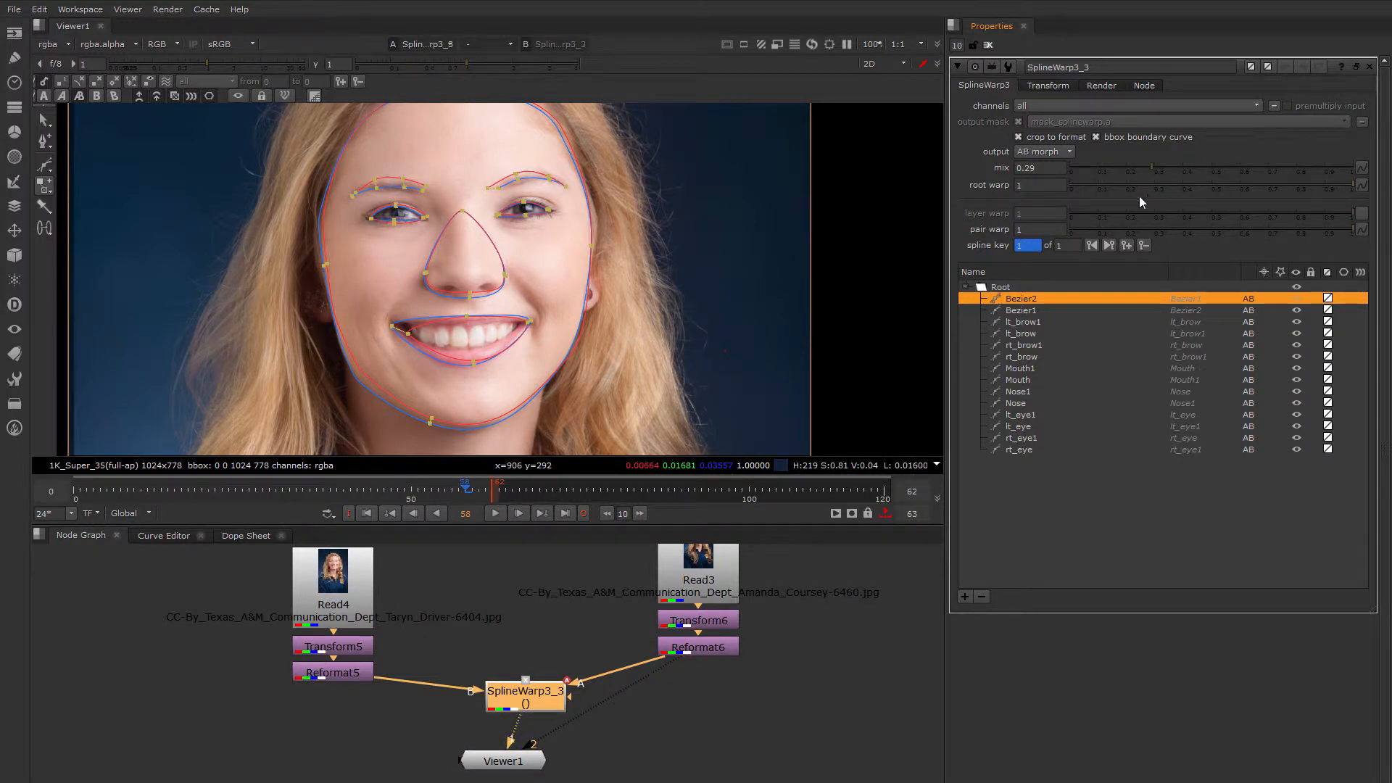
{"action": "scroll", "coordinate": [395, 325], "scroll_direction": "up", "scroll_amount": 5}
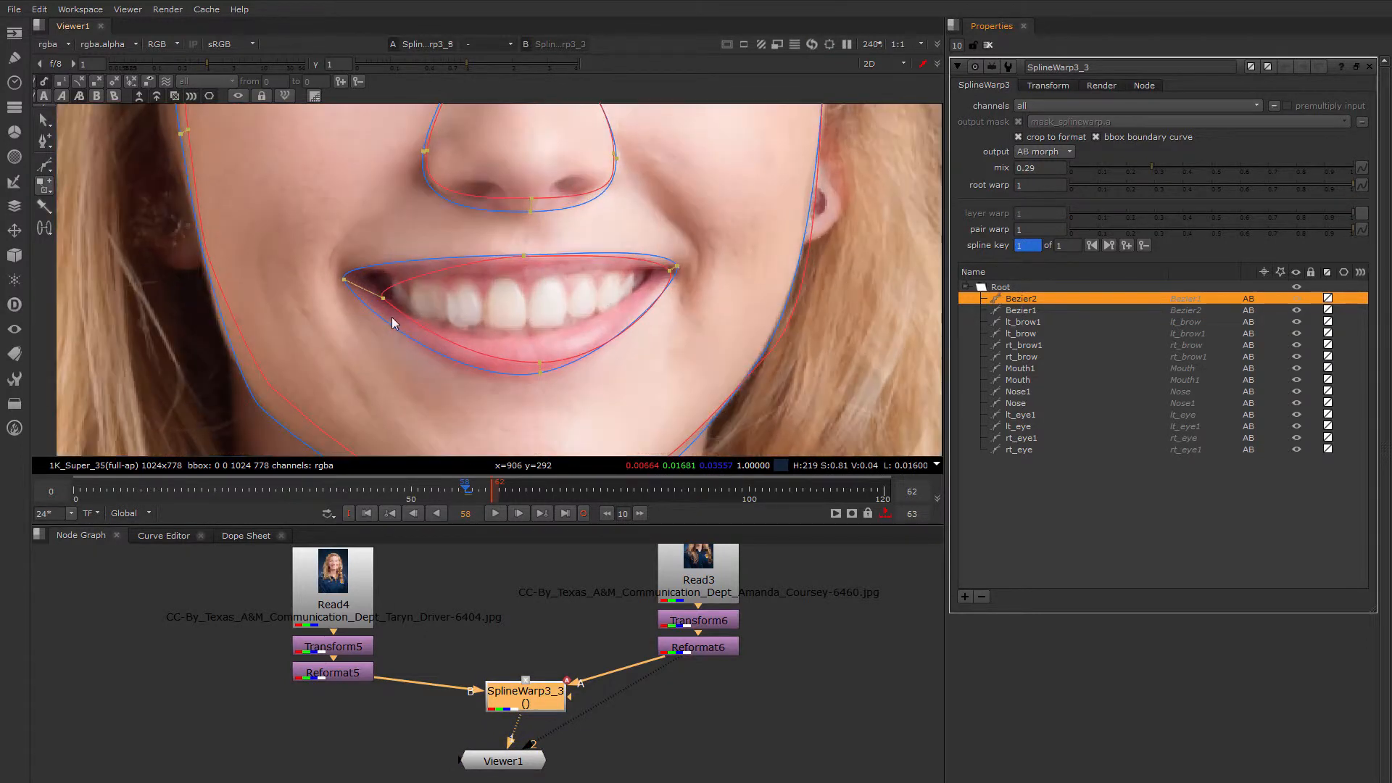
{"action": "left_click", "coordinate": [52, 124]}
{"action": "left_click", "coordinate": [381, 299]}
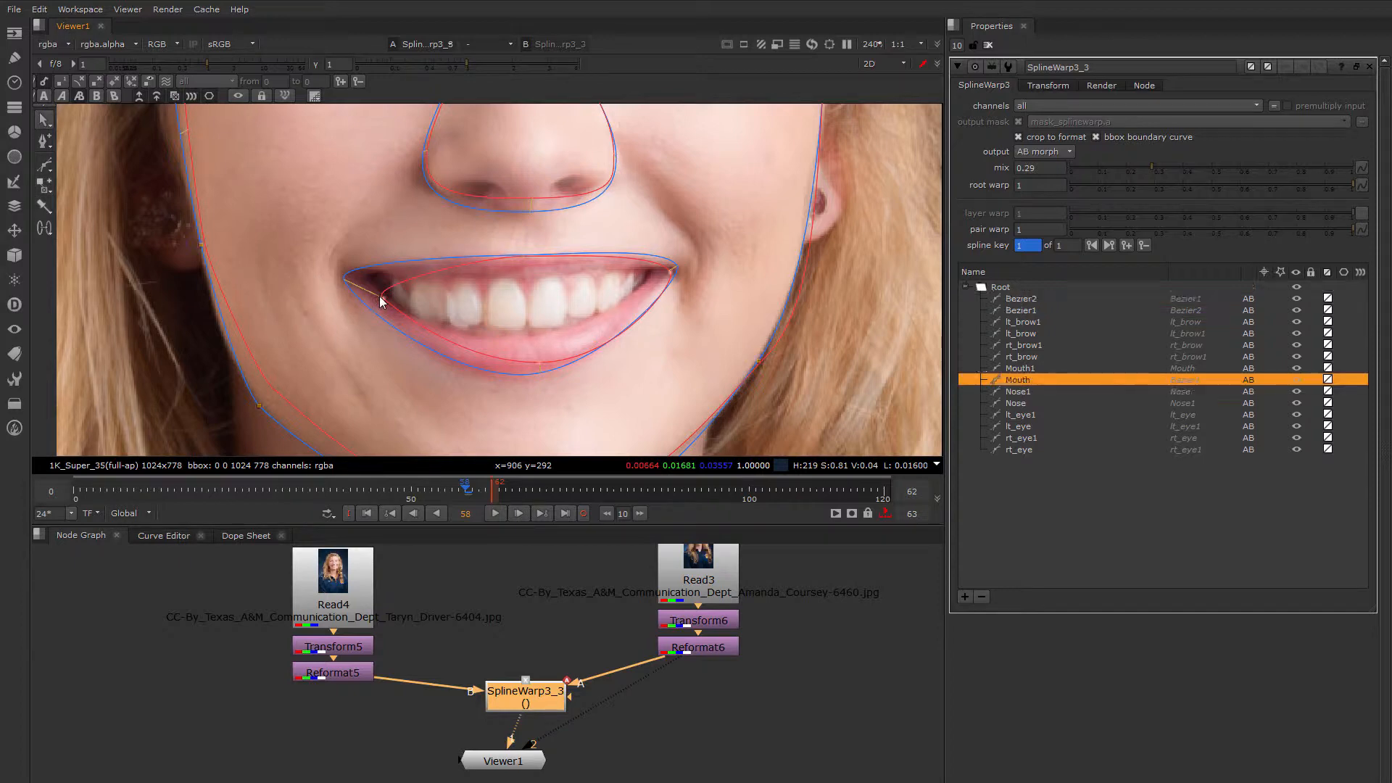
{"action": "left_click", "coordinate": [344, 283]}
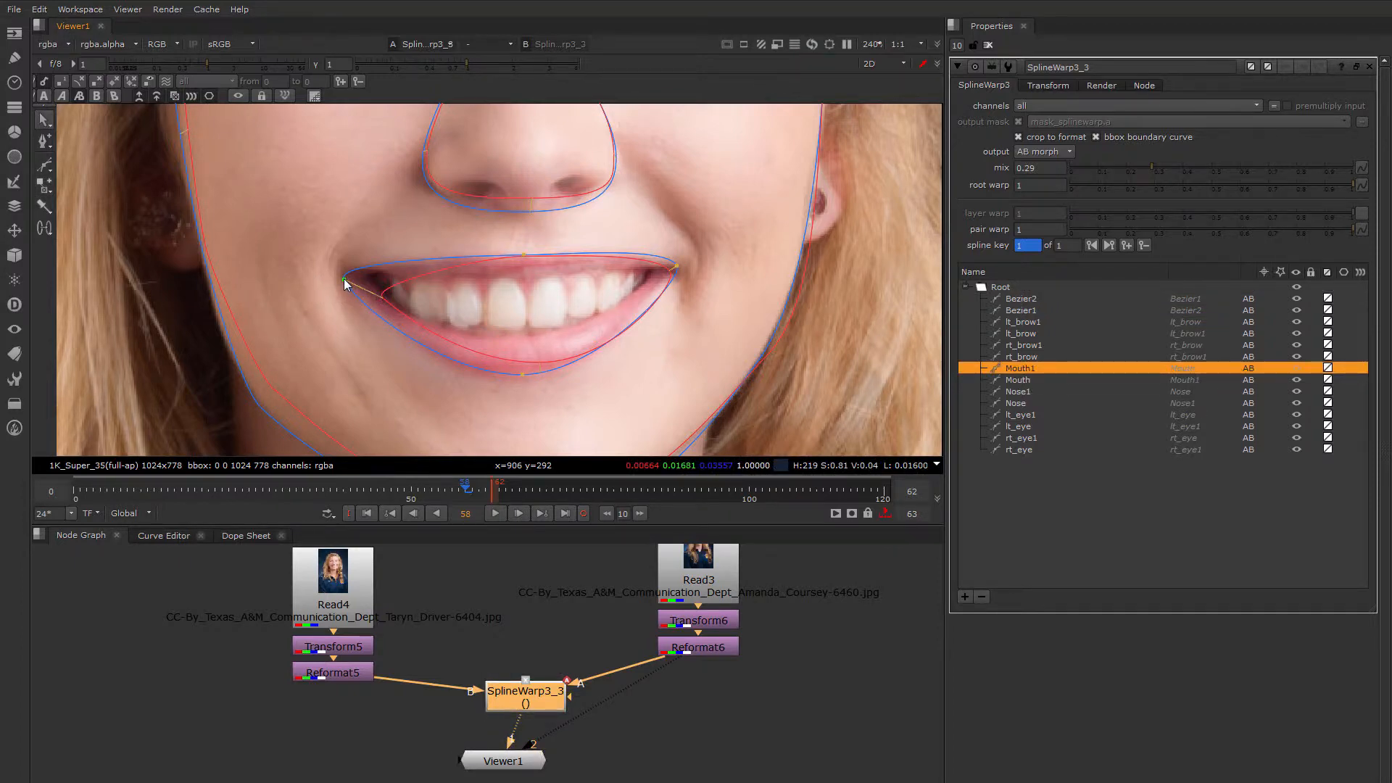
{"action": "left_click_drag", "start_coordinate": [345, 276], "coordinate": [355, 272]}
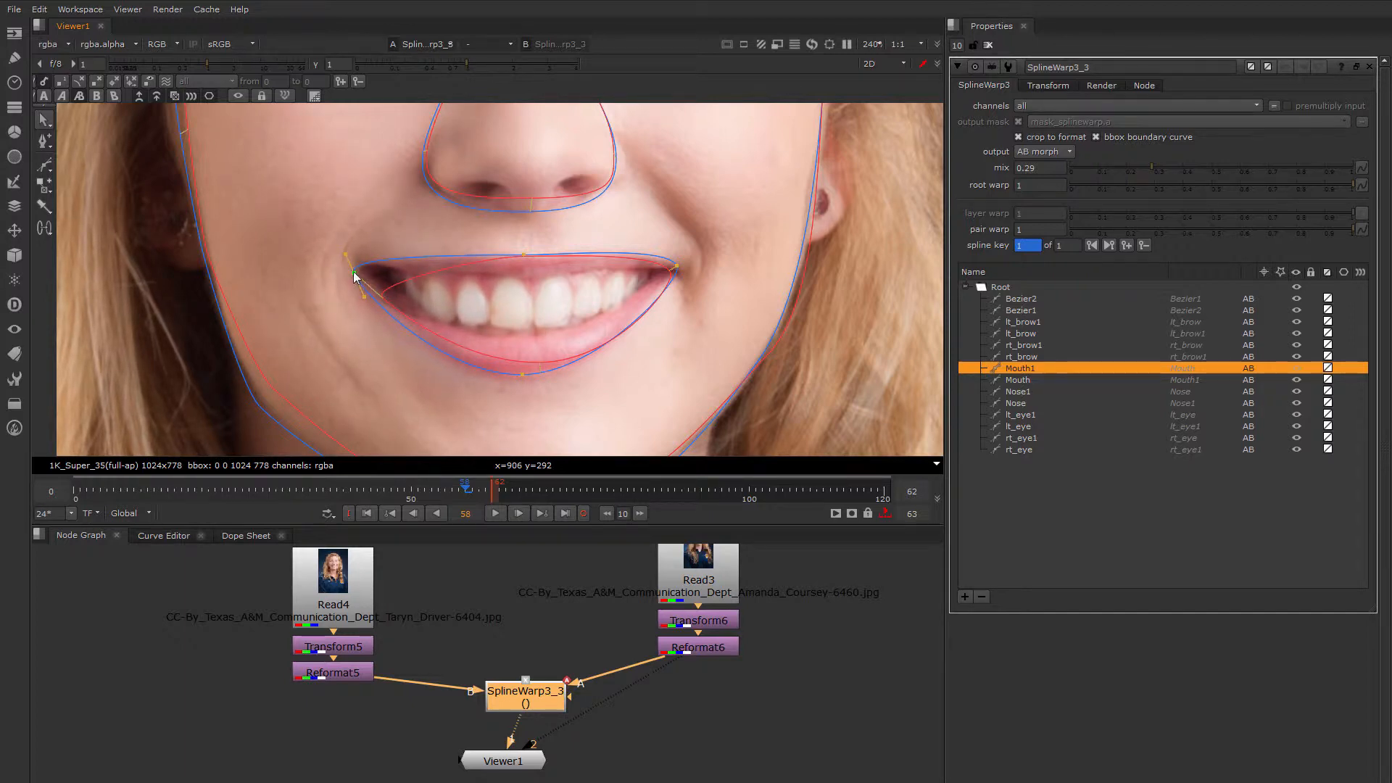
{"action": "left_click", "coordinate": [676, 268]}
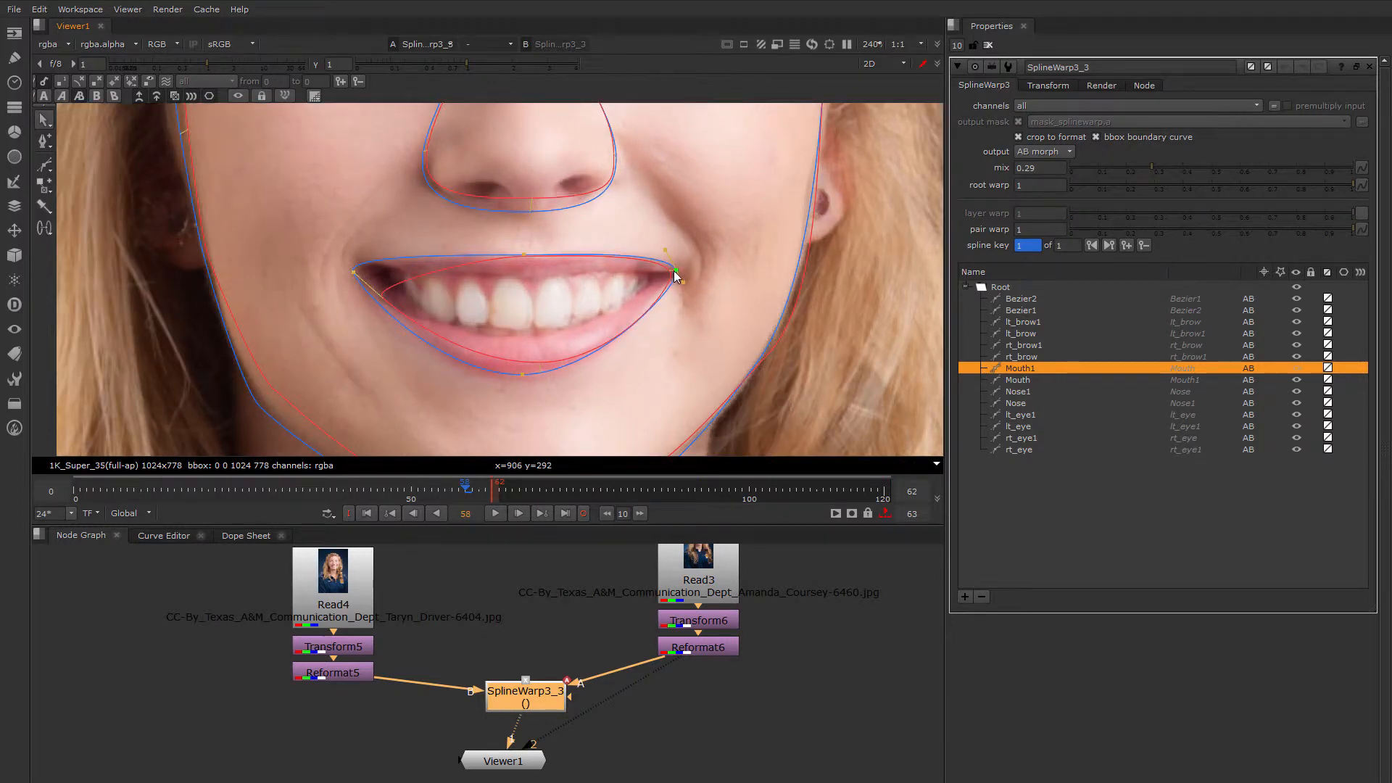
{"action": "left_click_drag", "start_coordinate": [673, 270], "coordinate": [667, 267]}
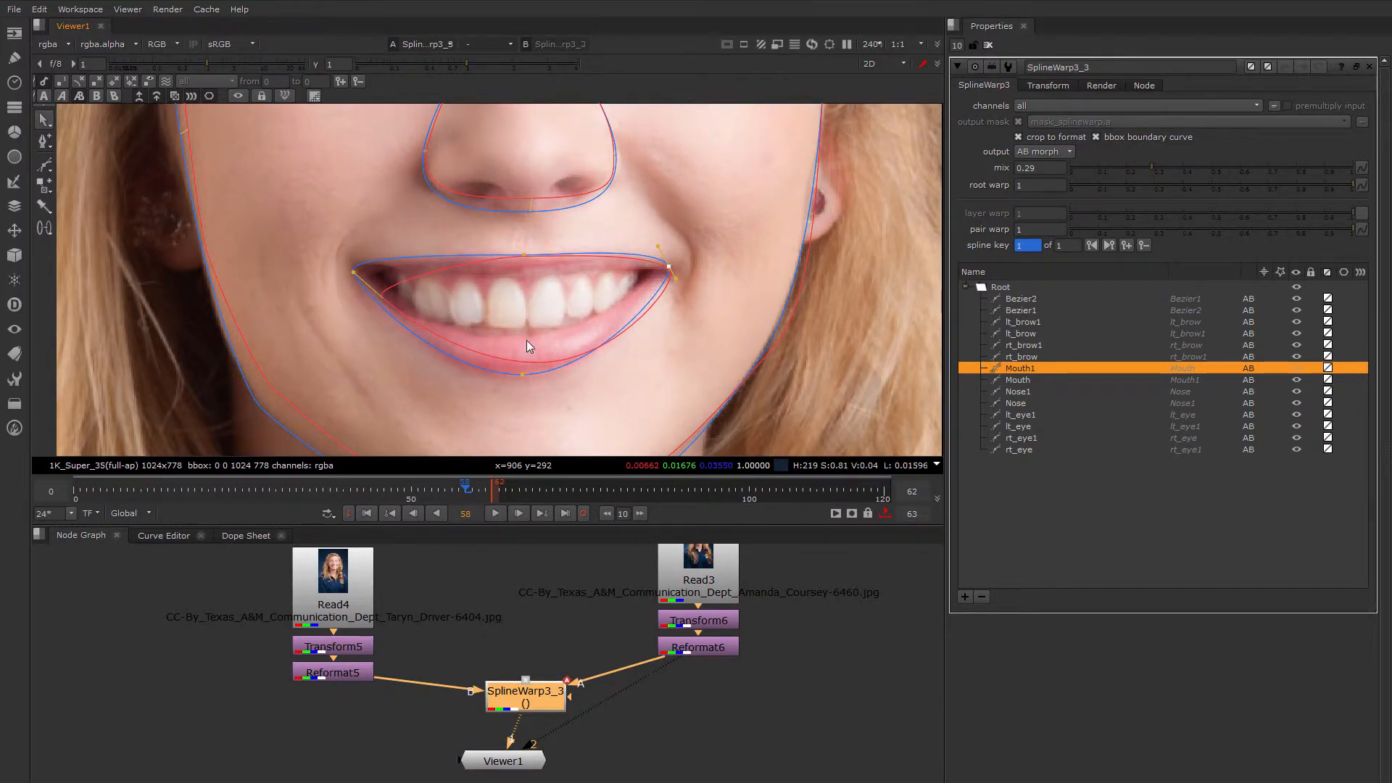
Reposition the bottom point of the Nose1 spline under the nose
{"action": "scroll", "coordinate": [526, 341], "scroll_direction": "down", "scroll_amount": 5}
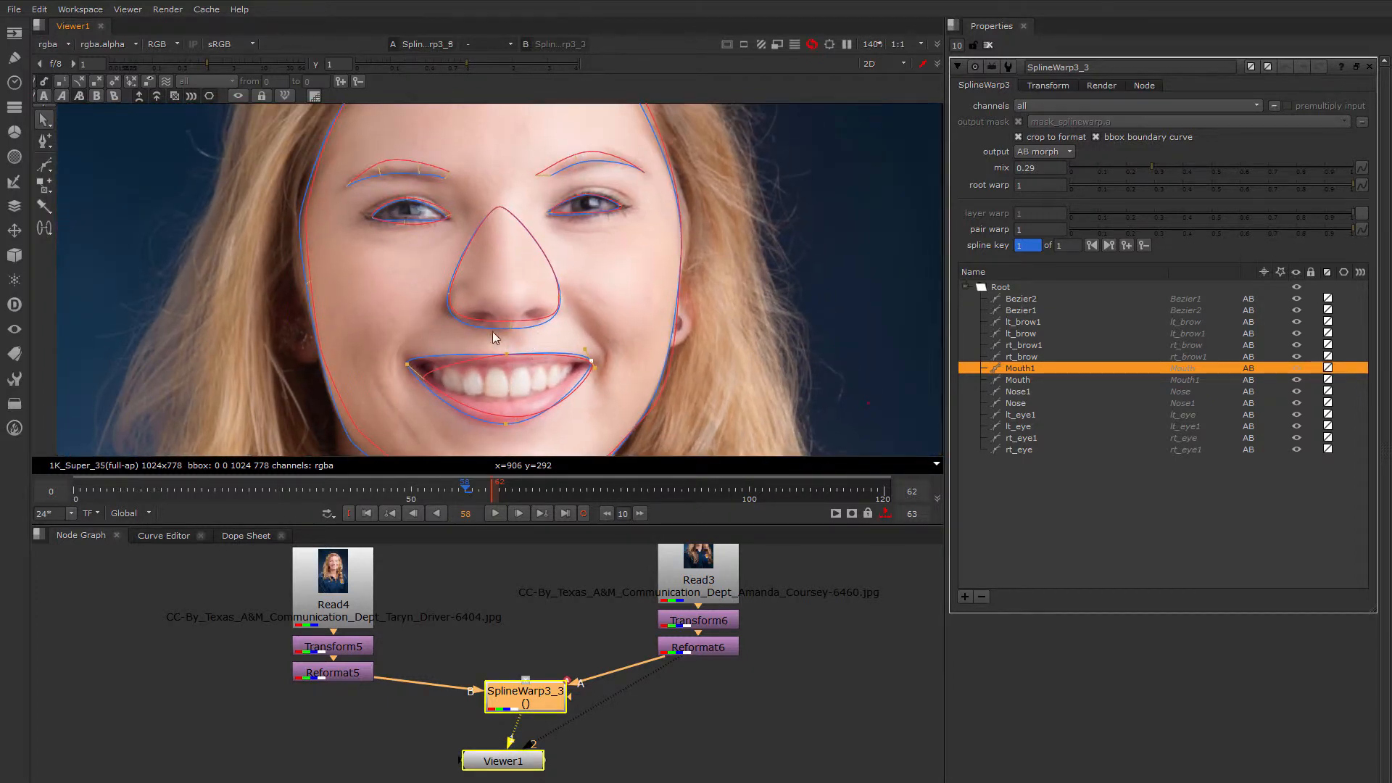
{"action": "scroll", "coordinate": [493, 337], "scroll_direction": "up", "scroll_amount": 5}
{"action": "left_click", "coordinate": [515, 335]}
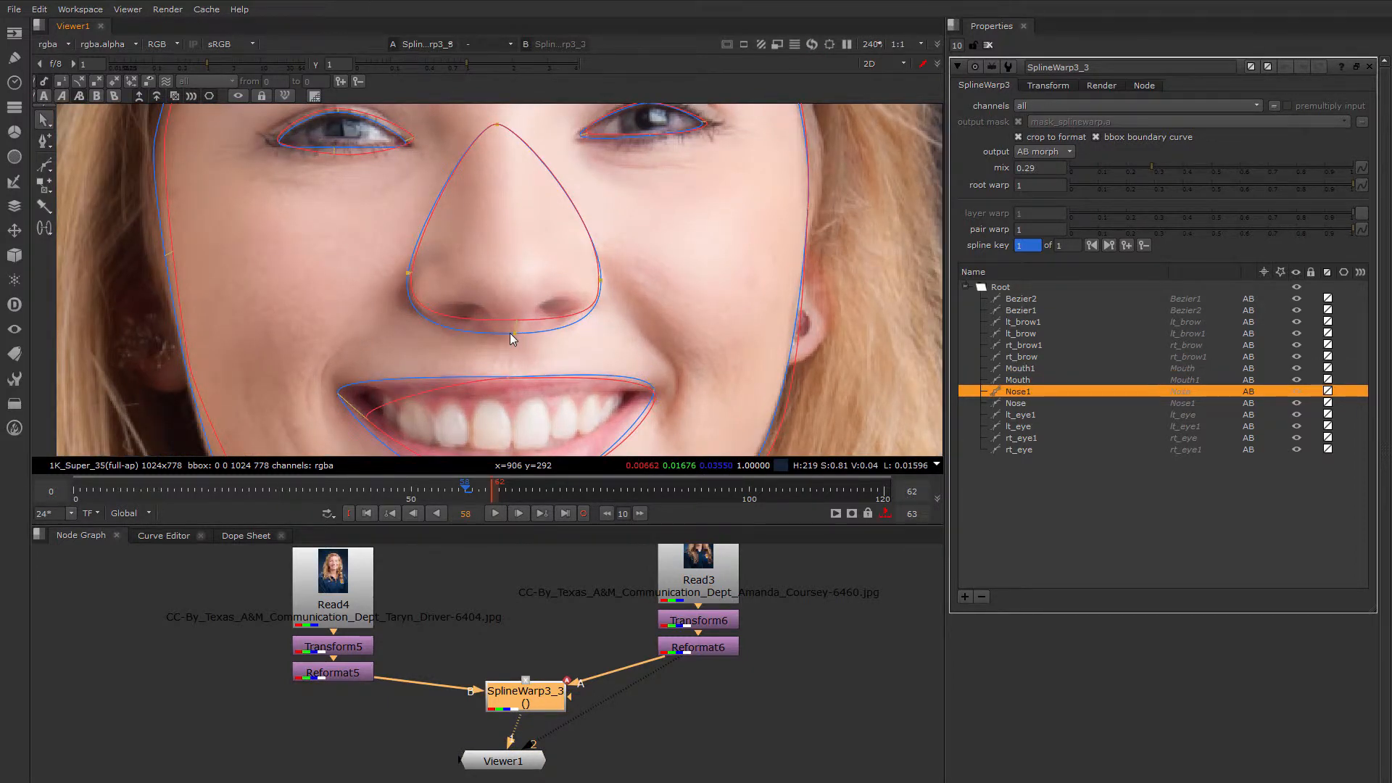
{"action": "mouse_move", "coordinate": [513, 337]}
{"action": "left_mouse_down"}
{"action": "mouse_move", "coordinate": [520, 320]}
{"action": "mouse_move", "coordinate": [518, 334]}
{"action": "left_mouse_up"}
Try the mix at 1, then set it to 0.765
{"action": "left_click", "coordinate": [1294, 168]}
{"action": "left_click_drag", "start_coordinate": [1294, 167], "coordinate": [1343, 164]}
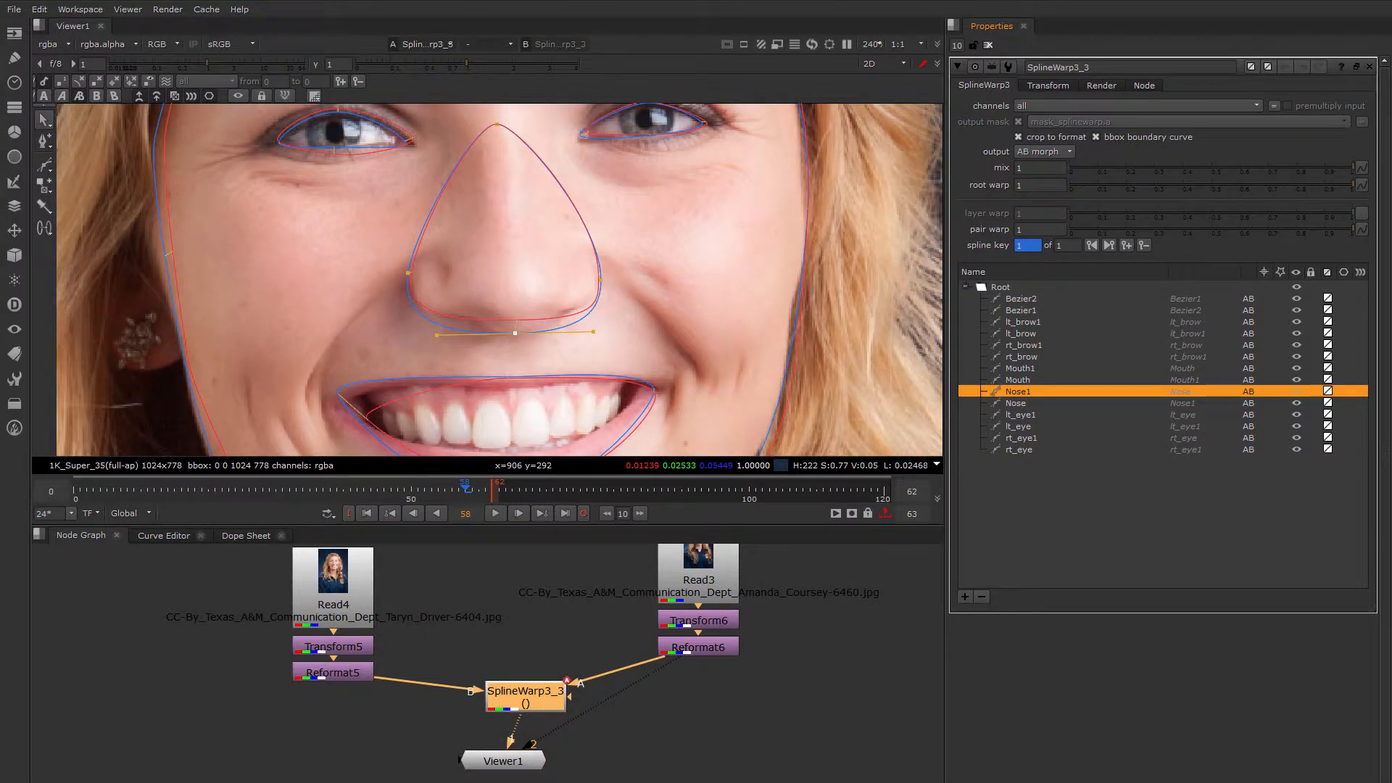
{"action": "left_click_drag", "start_coordinate": [1146, 184], "coordinate": [1263, 175]}
Fit the Nose1 spline to both nostril sides by moving its side points and adjusting the tangent on the image-right side
{"action": "scroll", "coordinate": [528, 306], "scroll_direction": "up", "scroll_amount": 3}
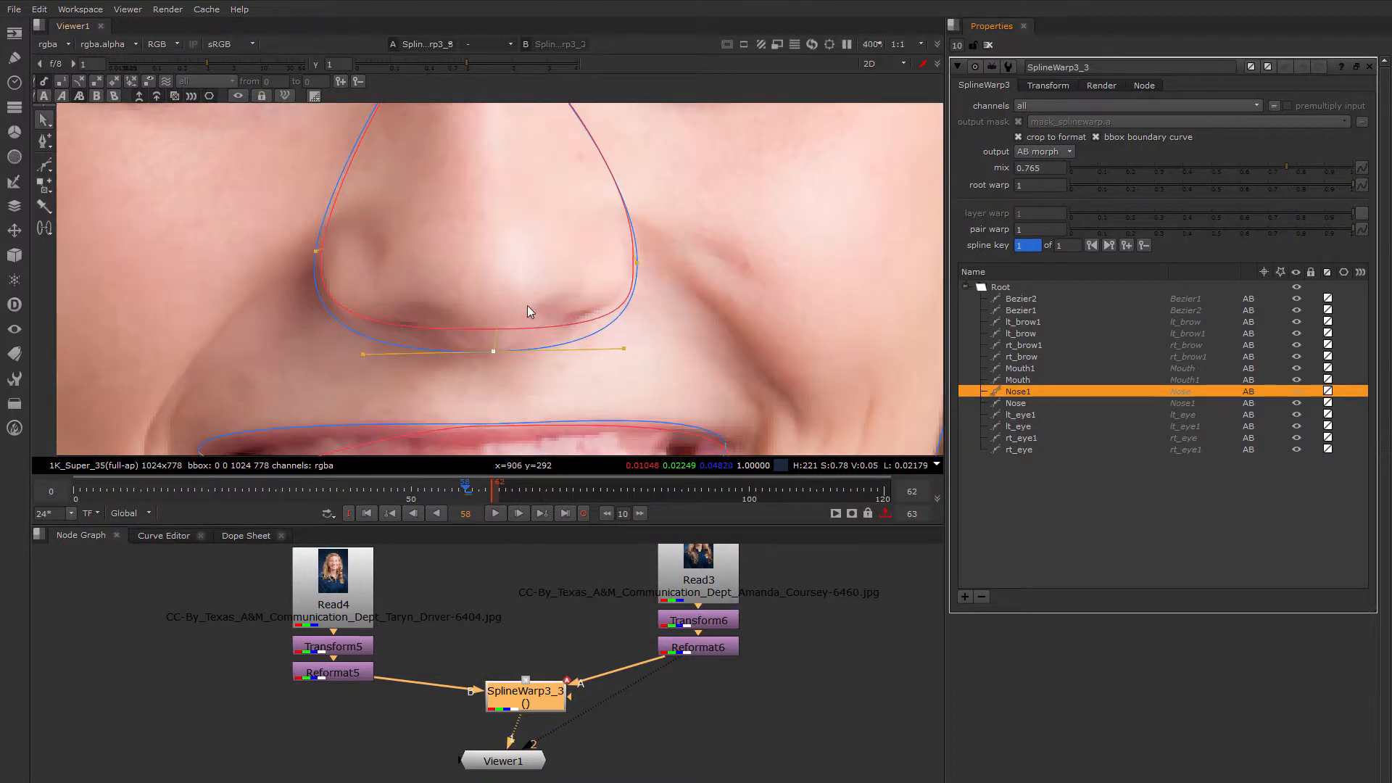
{"action": "scroll", "coordinate": [394, 284], "scroll_direction": "down", "scroll_amount": 3}
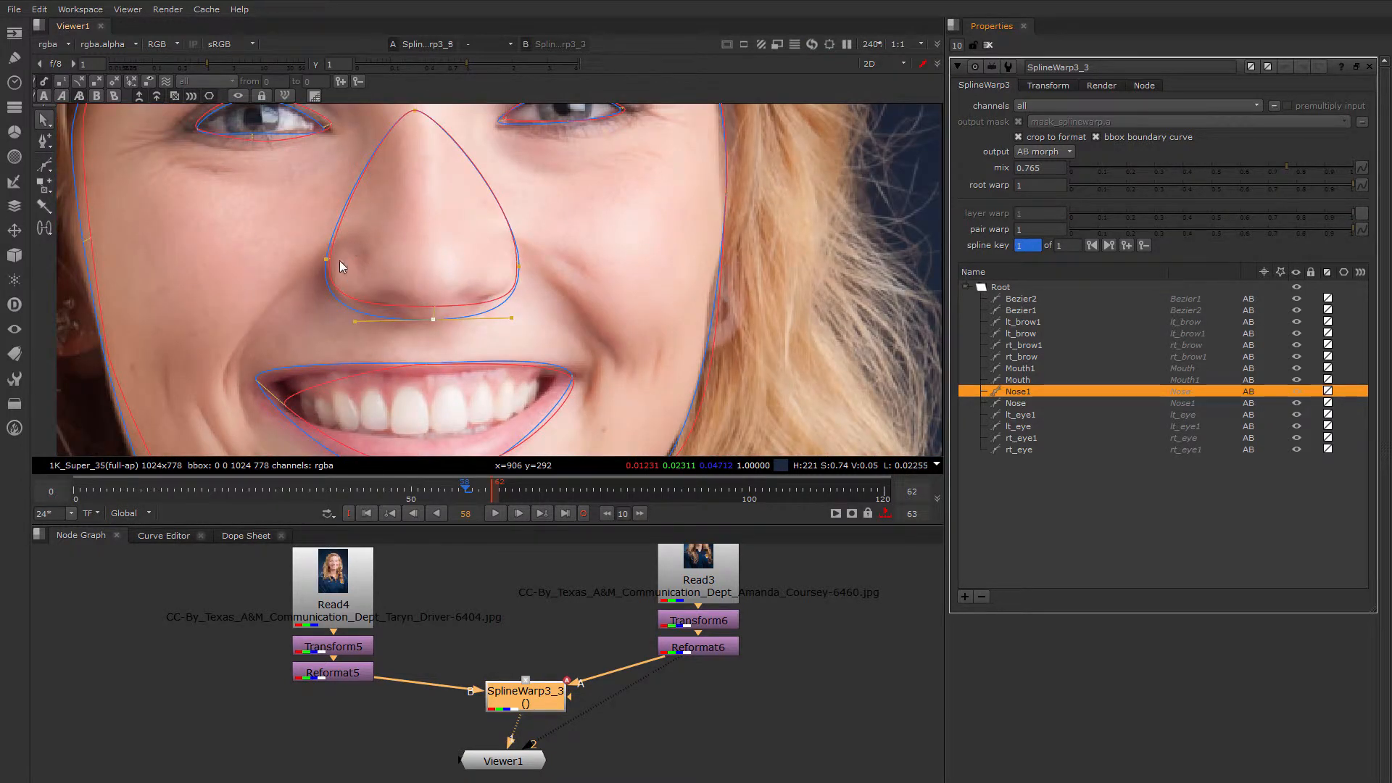
{"action": "scroll", "coordinate": [326, 268], "scroll_direction": "up", "scroll_amount": 2}
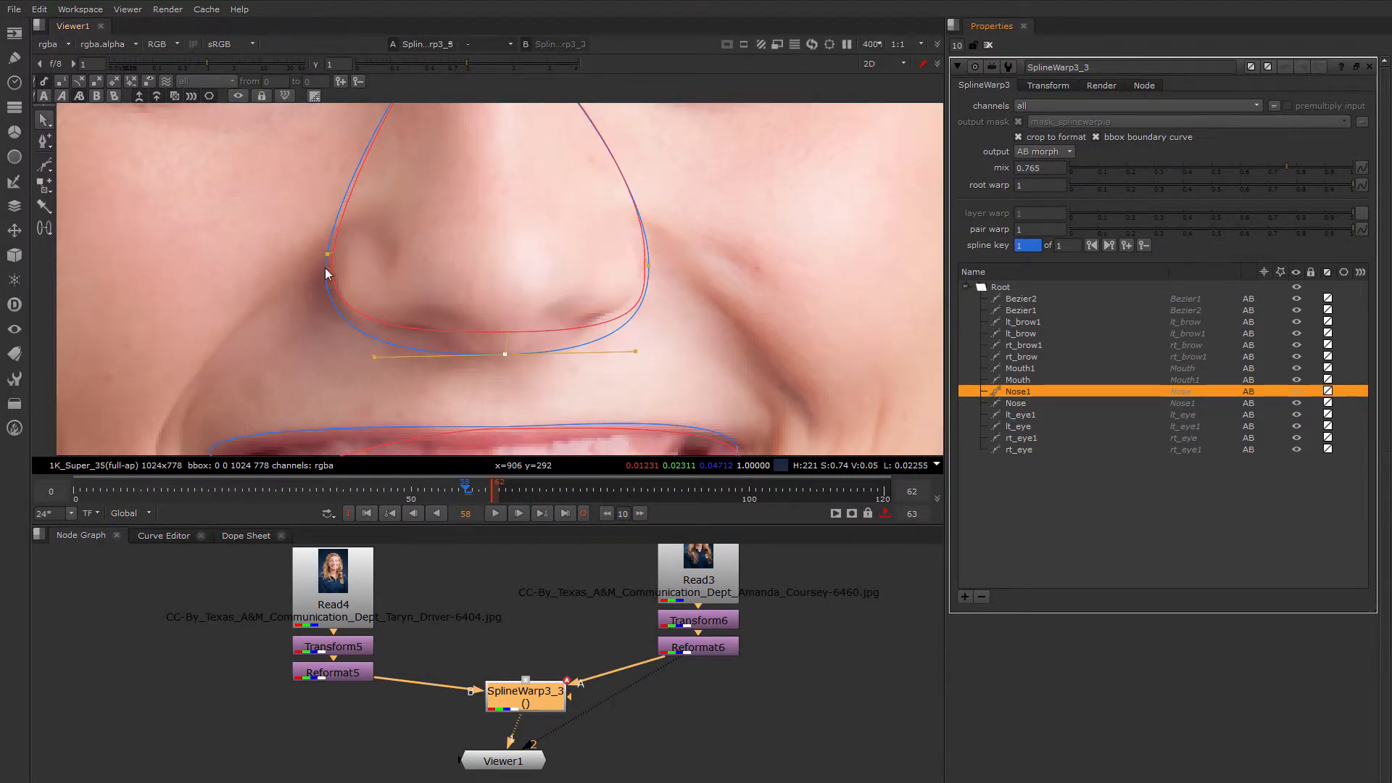
{"action": "scroll", "coordinate": [326, 268], "scroll_direction": "down", "scroll_amount": 2}
{"action": "scroll", "coordinate": [327, 268], "scroll_direction": "up", "scroll_amount": 2}
{"action": "left_click", "coordinate": [326, 252]}
{"action": "left_click_drag", "start_coordinate": [324, 250], "coordinate": [324, 249]}
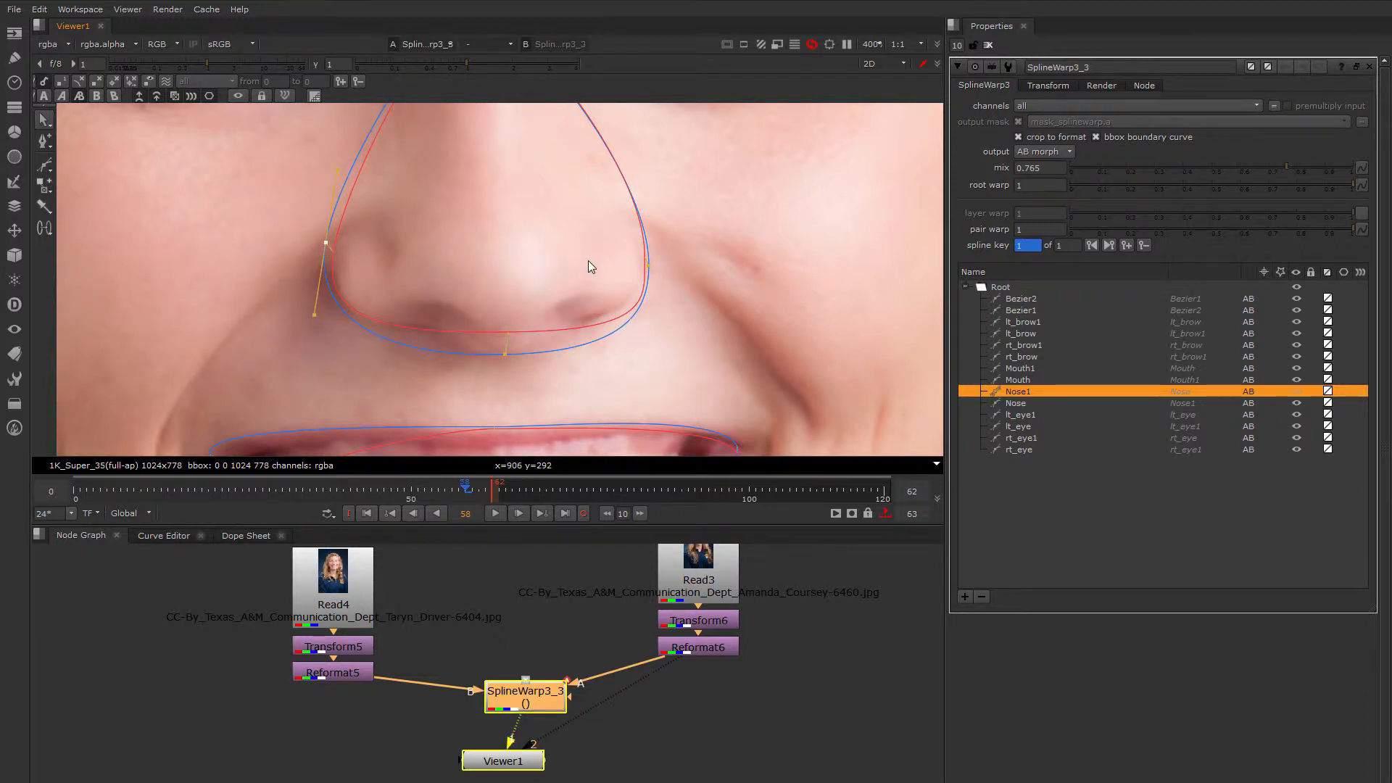
{"action": "left_click_drag", "start_coordinate": [649, 266], "coordinate": [658, 299]}
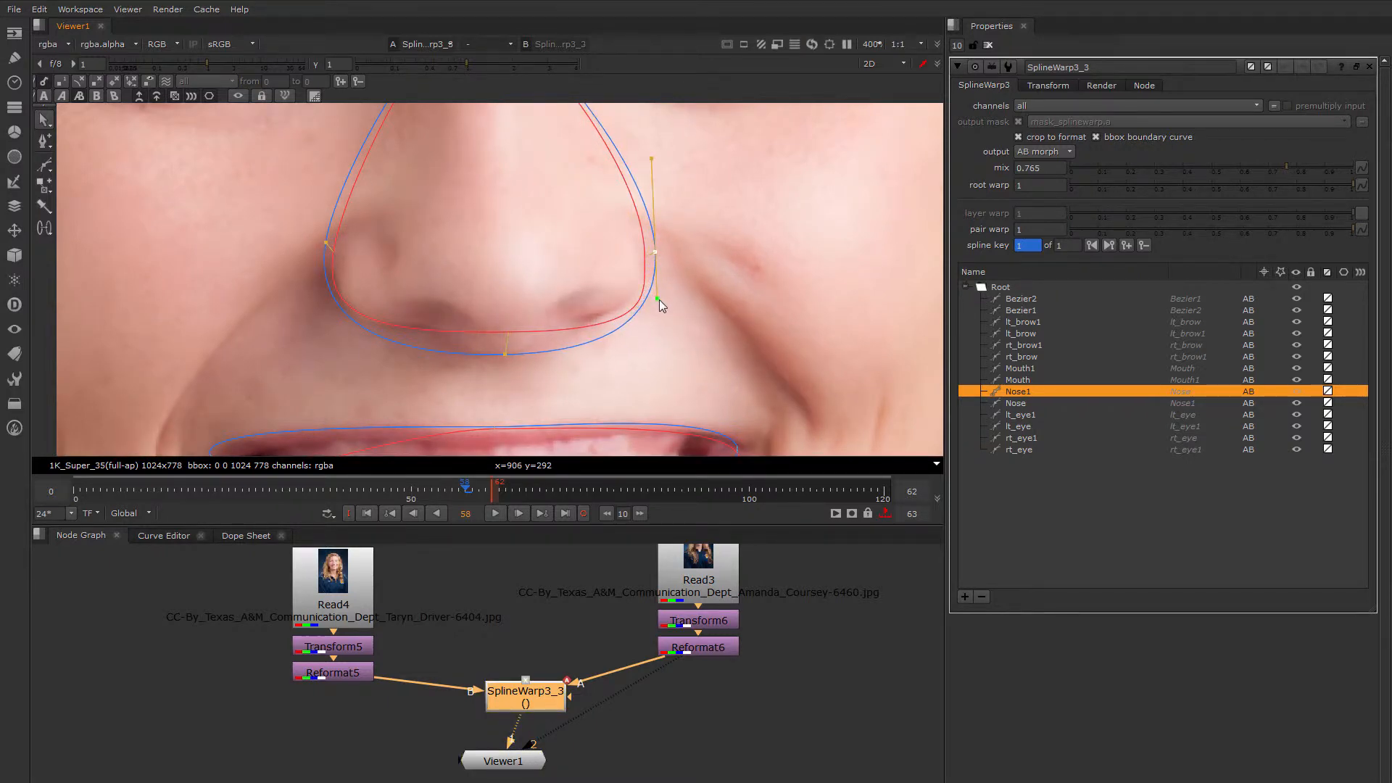
{"action": "scroll", "coordinate": [635, 300], "scroll_direction": "down", "scroll_amount": 4}
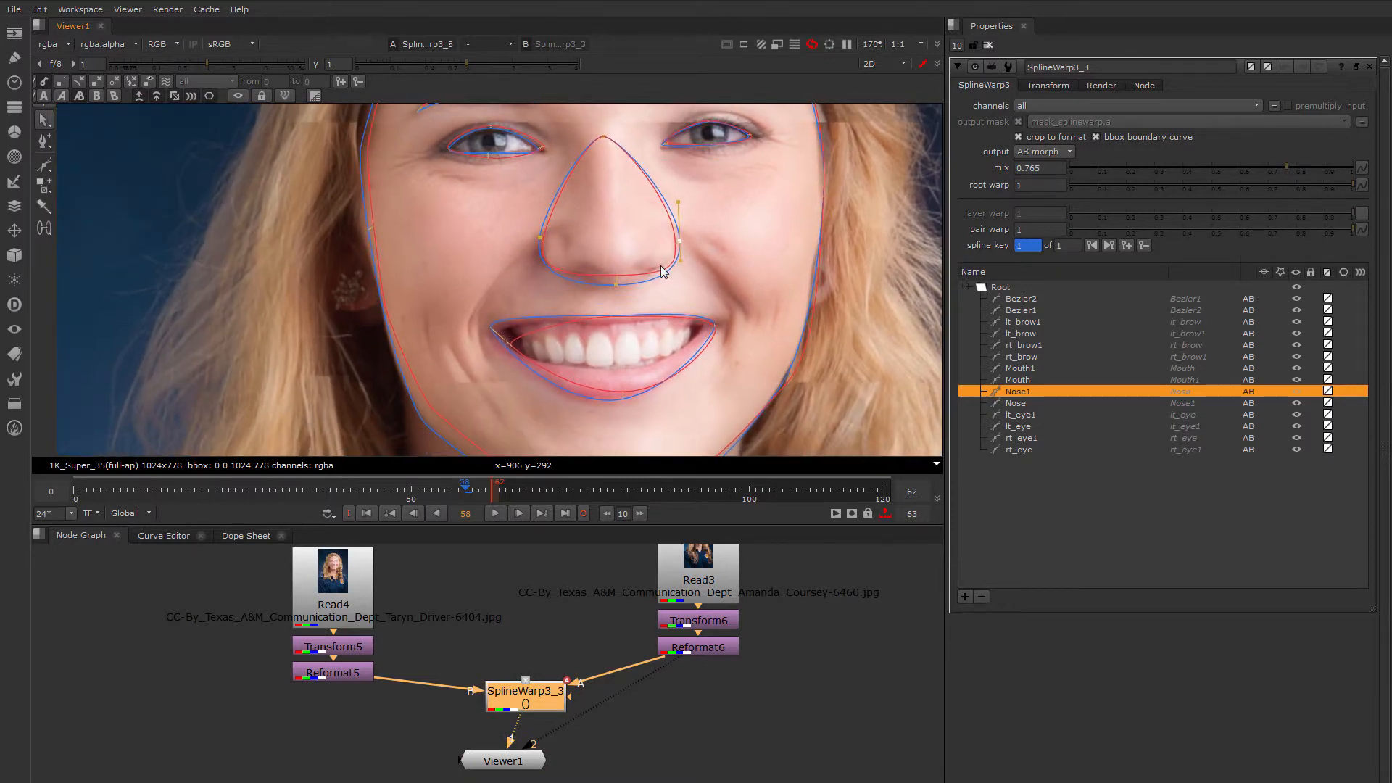
Raise the upper-lid point of the rt_eye1 spline slightly to fit the edge of the eyelid
{"action": "scroll", "coordinate": [561, 237], "scroll_direction": "down", "scroll_amount": 2}
{"action": "scroll", "coordinate": [558, 262], "scroll_direction": "up", "scroll_amount": 5}
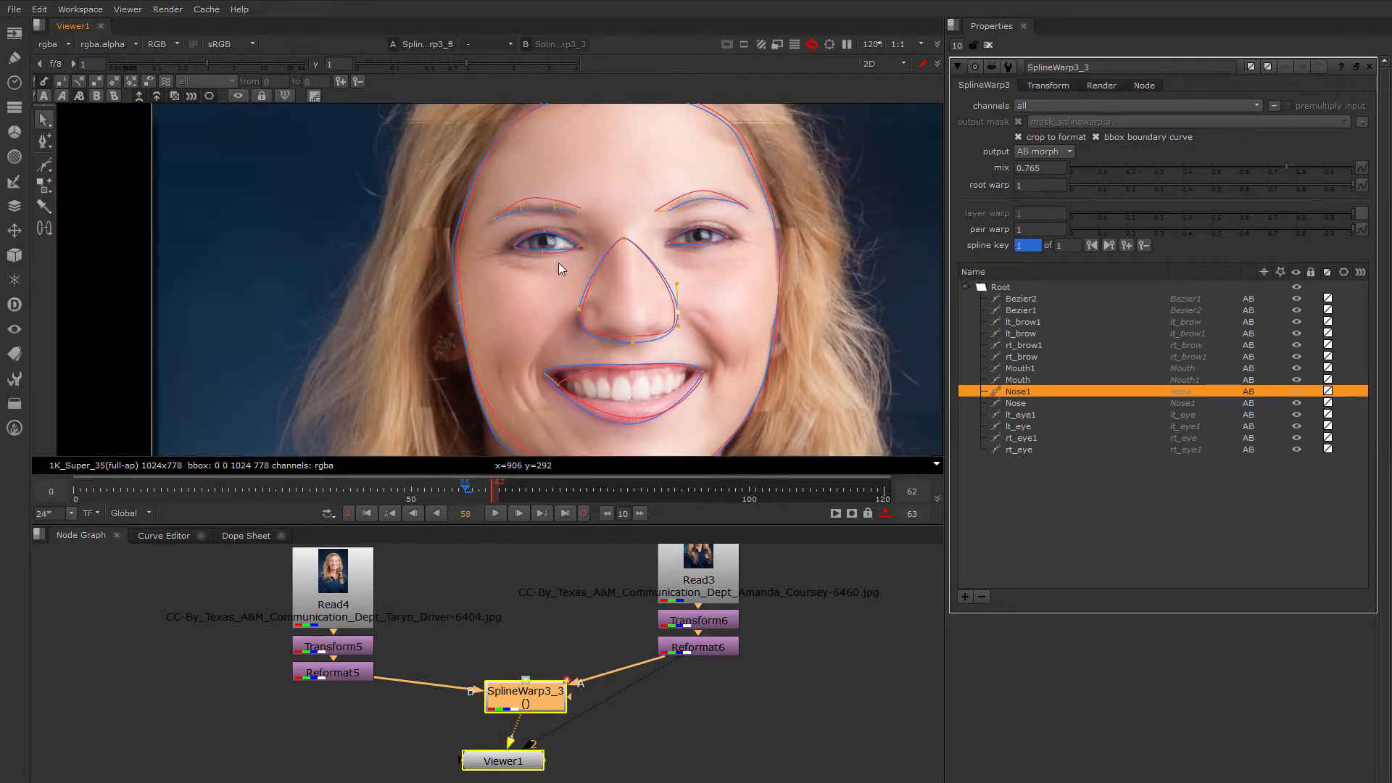
{"action": "scroll", "coordinate": [533, 256], "scroll_direction": "up", "scroll_amount": 2}
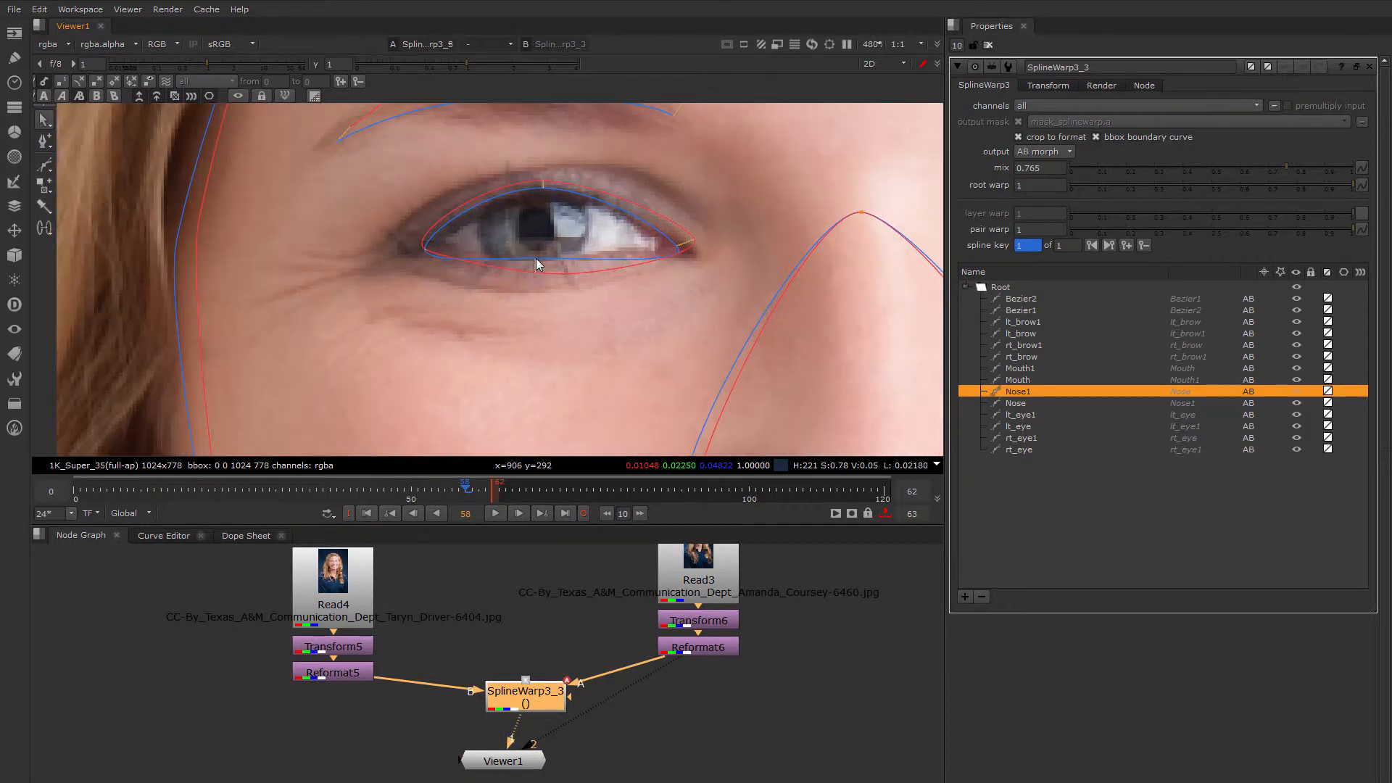
{"action": "left_click", "coordinate": [536, 259]}
{"action": "left_click", "coordinate": [535, 258]}
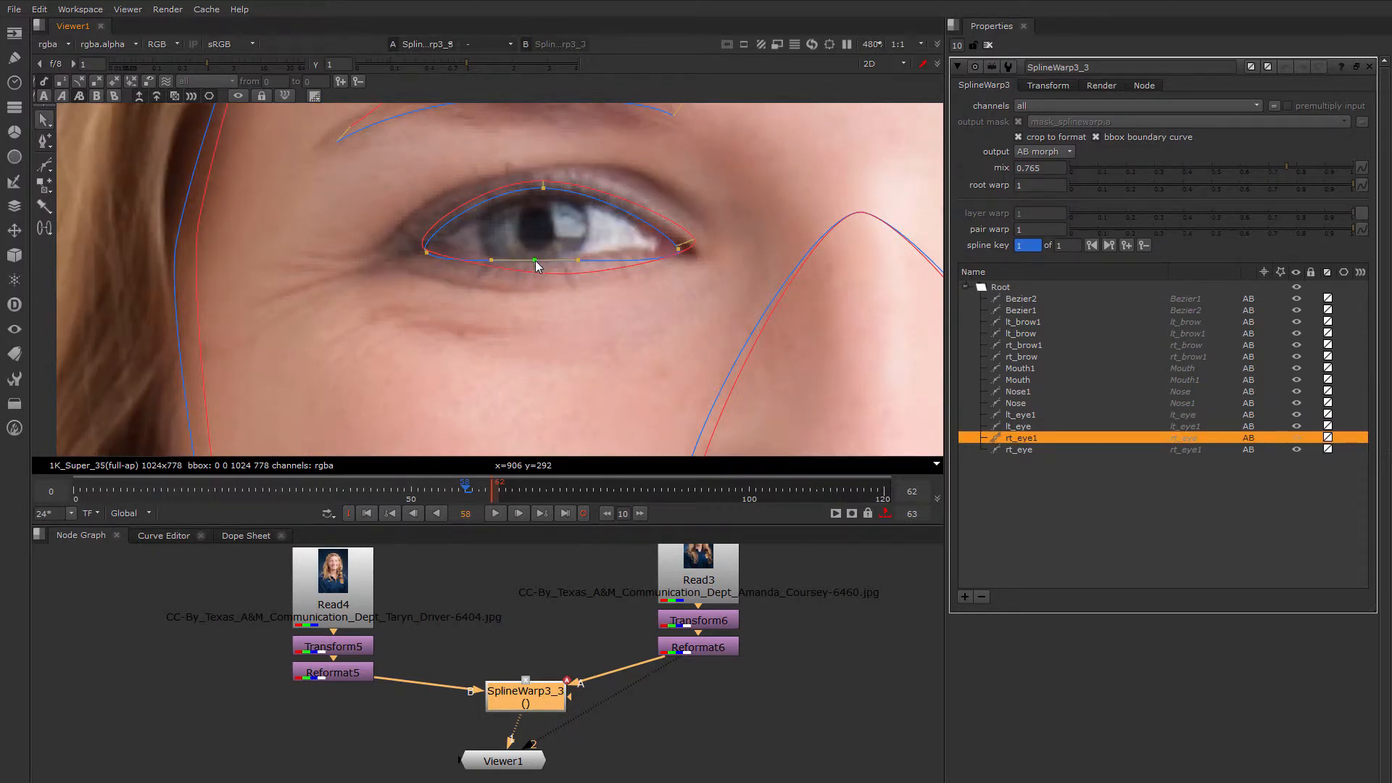
{"action": "middle_click_drag", "start_coordinate": [544, 223], "coordinate": [506, 233]}
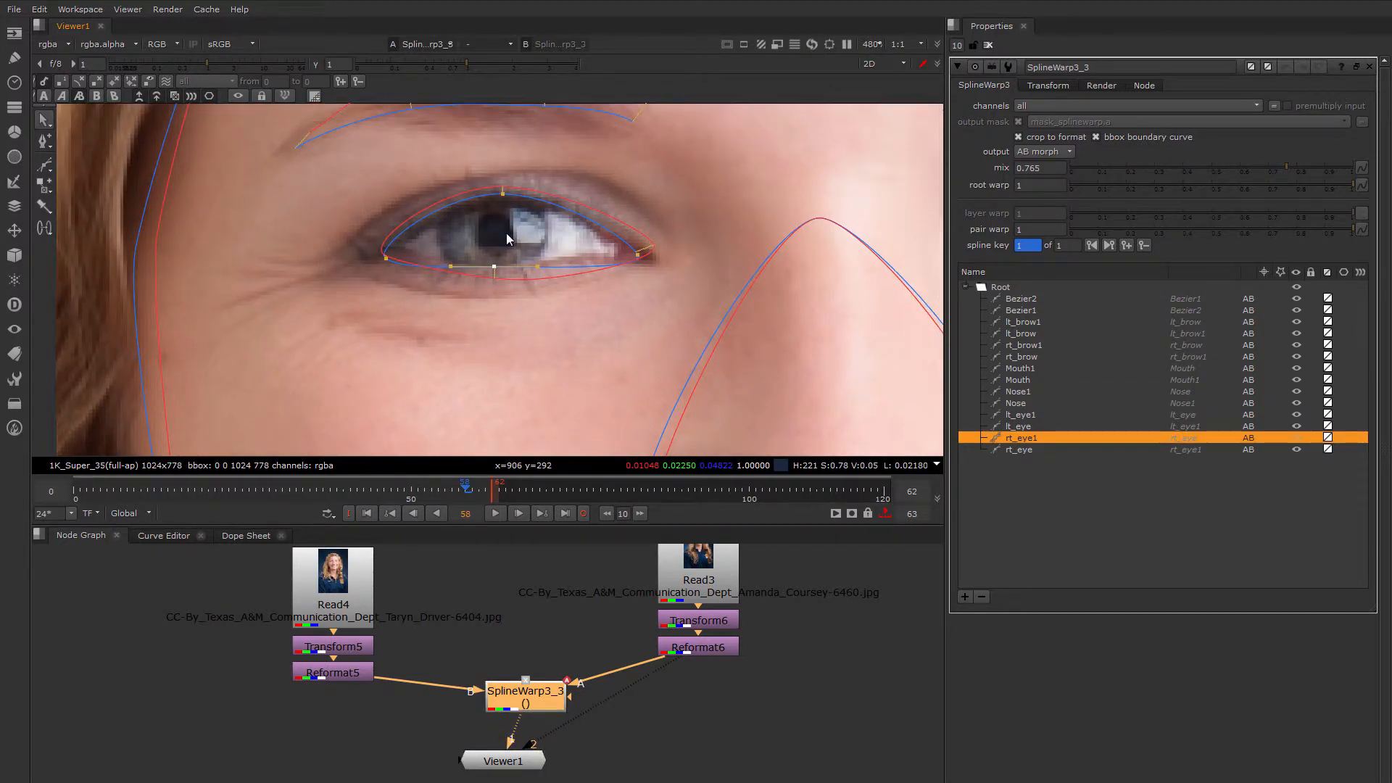
{"action": "left_click", "coordinate": [504, 195]}
{"action": "left_click_drag", "start_coordinate": [504, 198], "coordinate": [504, 189]}
Raise the upper-lid point of the lt_eye1 spline slightly onto the eyelid edge
{"action": "scroll", "coordinate": [527, 220], "scroll_direction": "down", "scroll_amount": 2}
{"action": "middle_click_drag", "start_coordinate": [918, 219], "coordinate": [706, 241]}
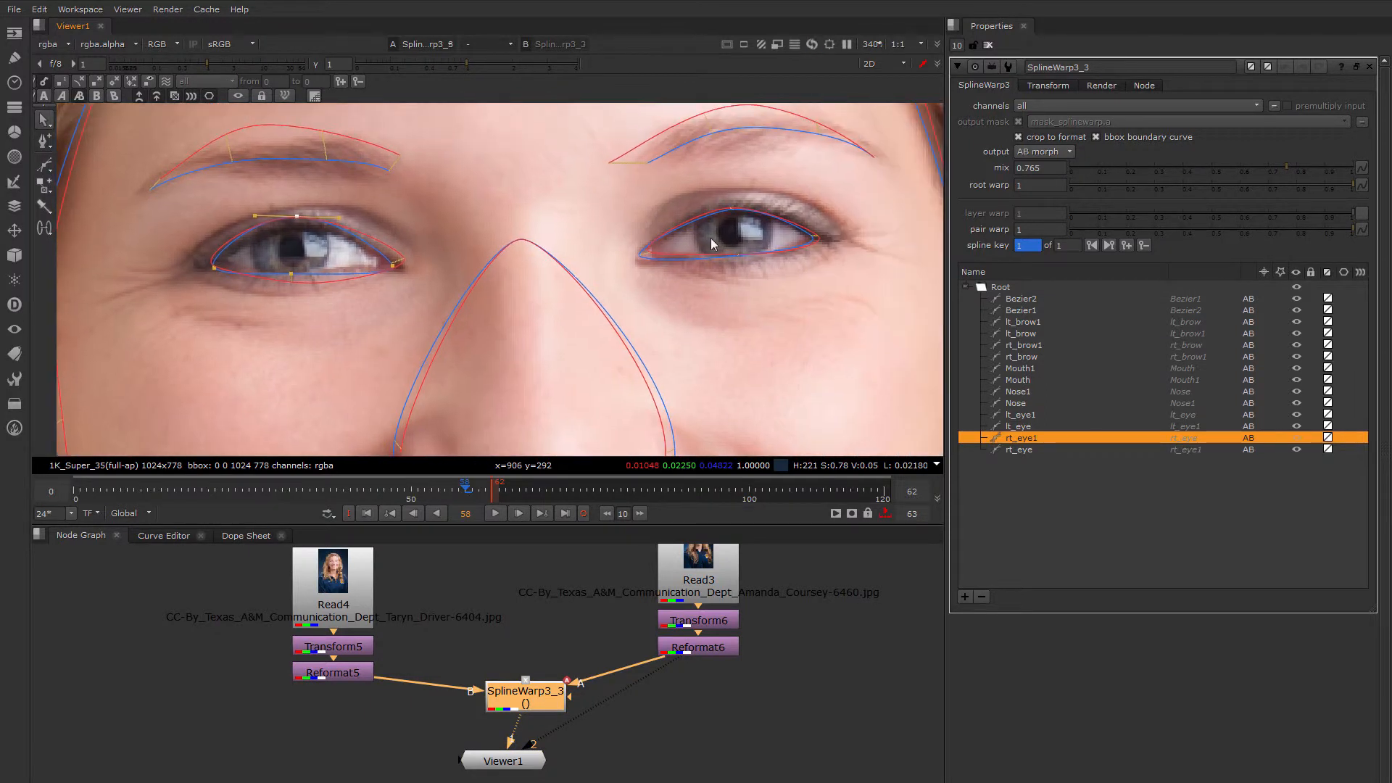
{"action": "left_click", "coordinate": [730, 210]}
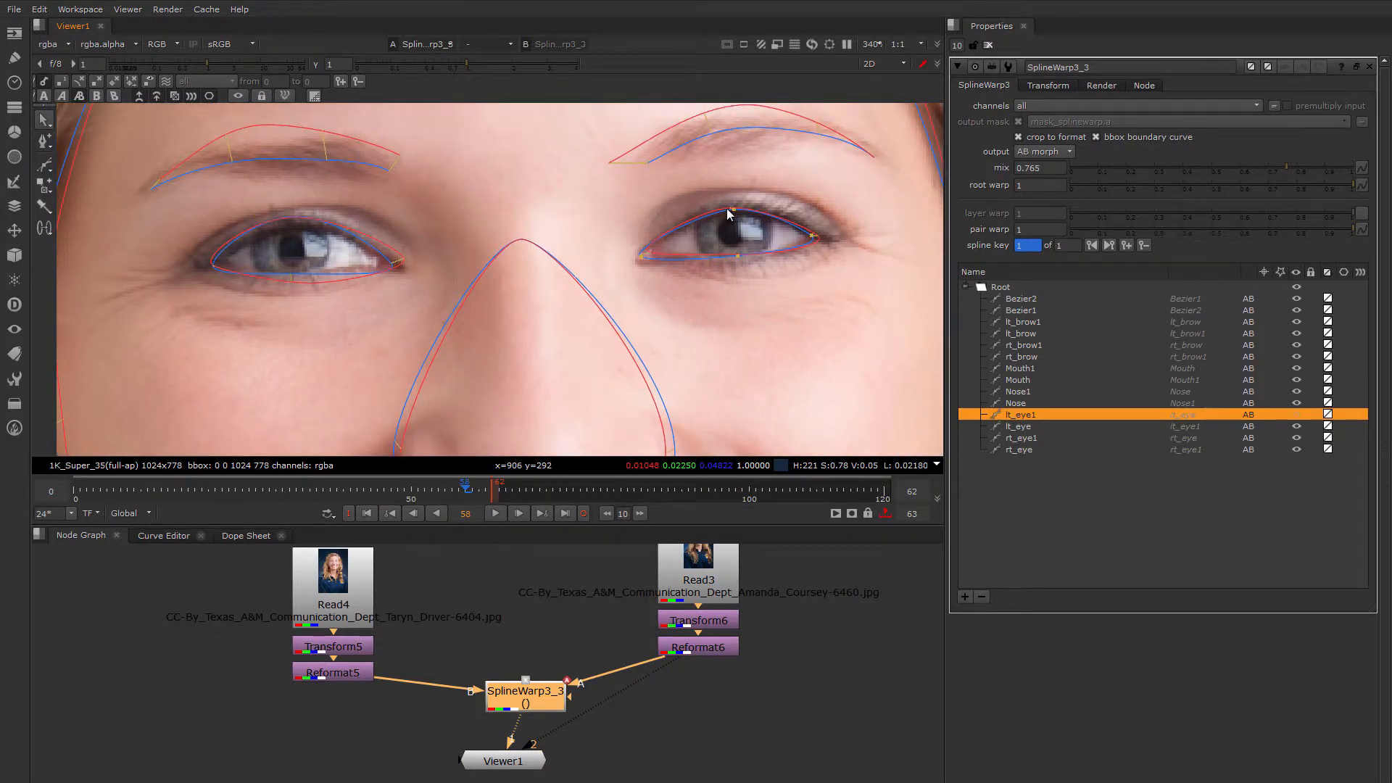
{"action": "left_click_drag", "start_coordinate": [732, 210], "coordinate": [729, 205]}
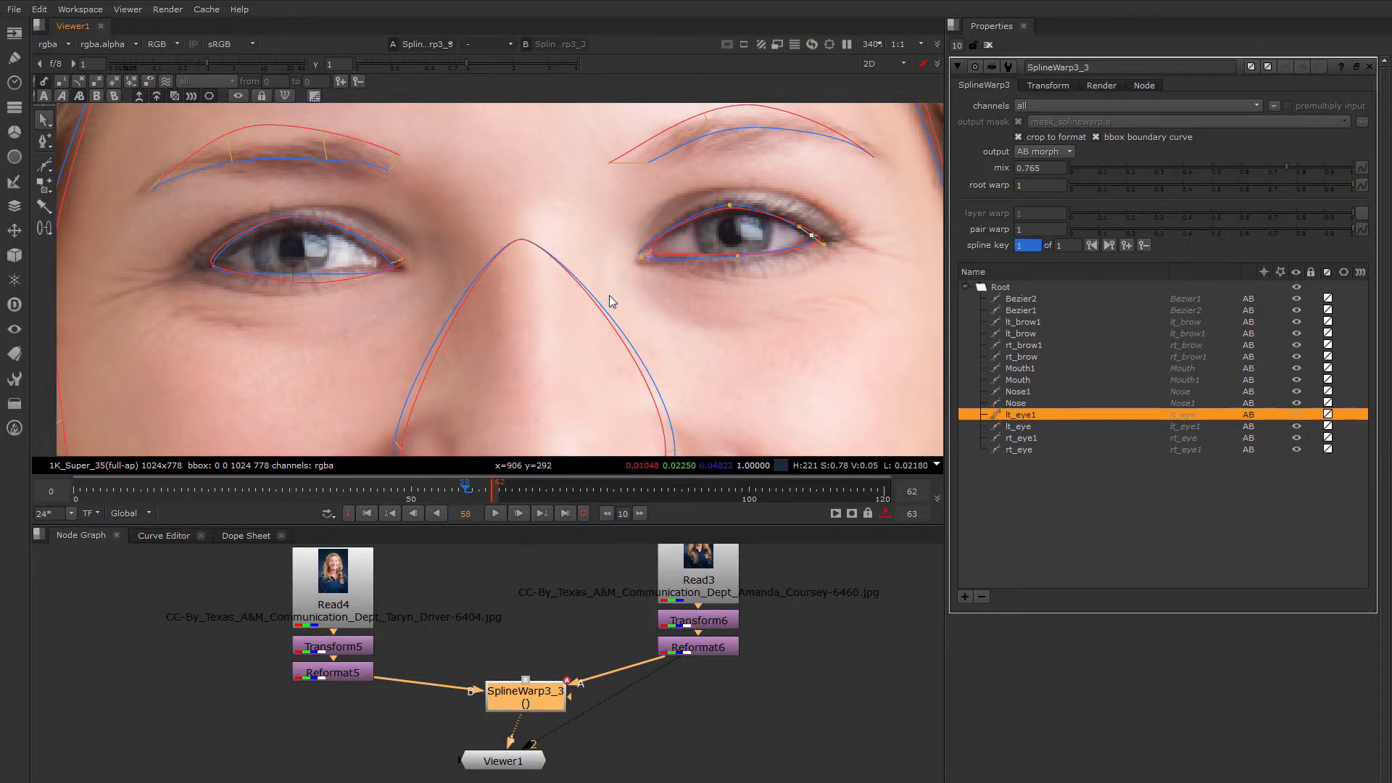
Set the mix to 0, try the root warp at 0.98 and return it to 1
{"action": "scroll", "coordinate": [598, 265], "scroll_direction": "down", "scroll_amount": 5}
{"action": "scroll", "coordinate": [592, 257], "scroll_direction": "down", "scroll_amount": 3}
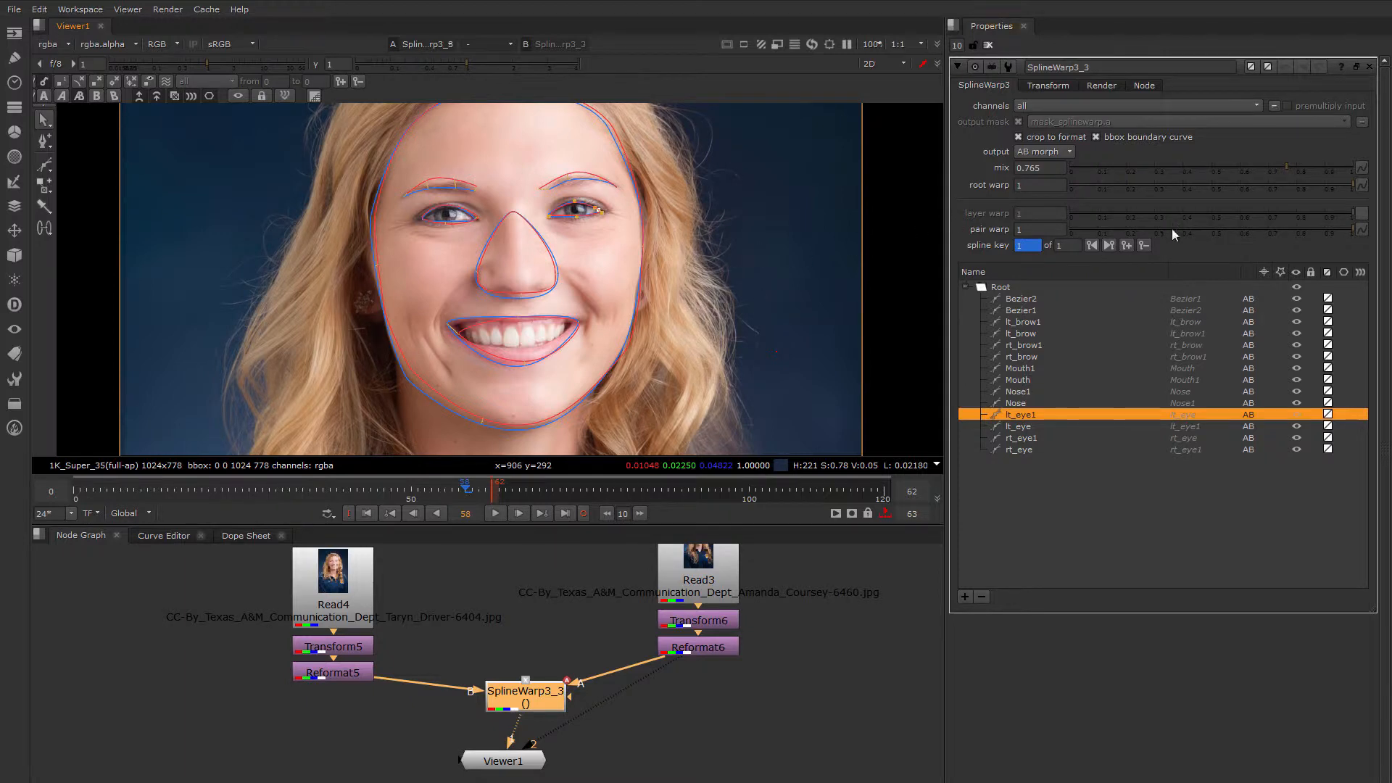
{"action": "left_click_drag", "start_coordinate": [1285, 166], "coordinate": [1048, 170]}
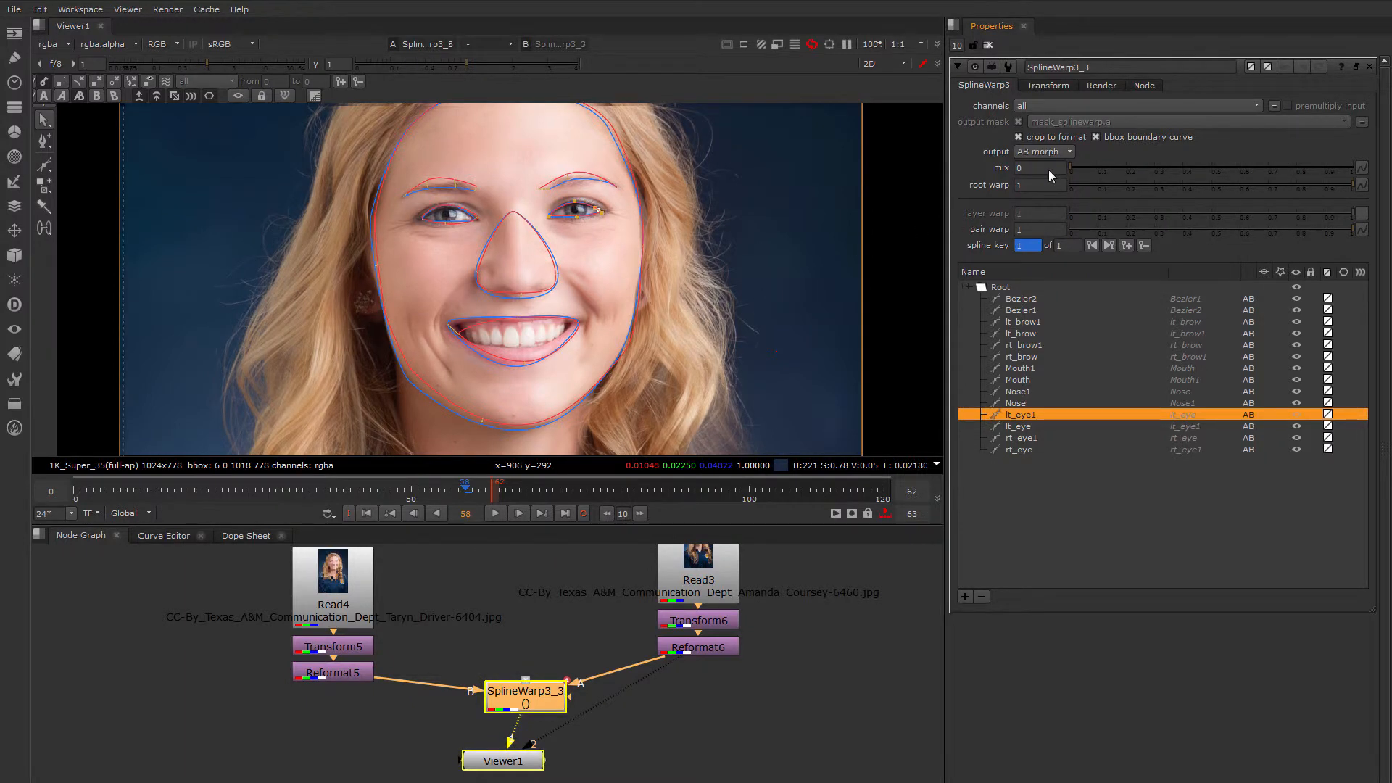
{"action": "mouse_move", "coordinate": [1346, 189]}
{"action": "left_mouse_down"}
{"action": "mouse_move", "coordinate": [1119, 193]}
{"action": "mouse_move", "coordinate": [1389, 185]}
{"action": "mouse_move", "coordinate": [1230, 181]}
{"action": "mouse_move", "coordinate": [1350, 187]}
{"action": "left_mouse_up"}
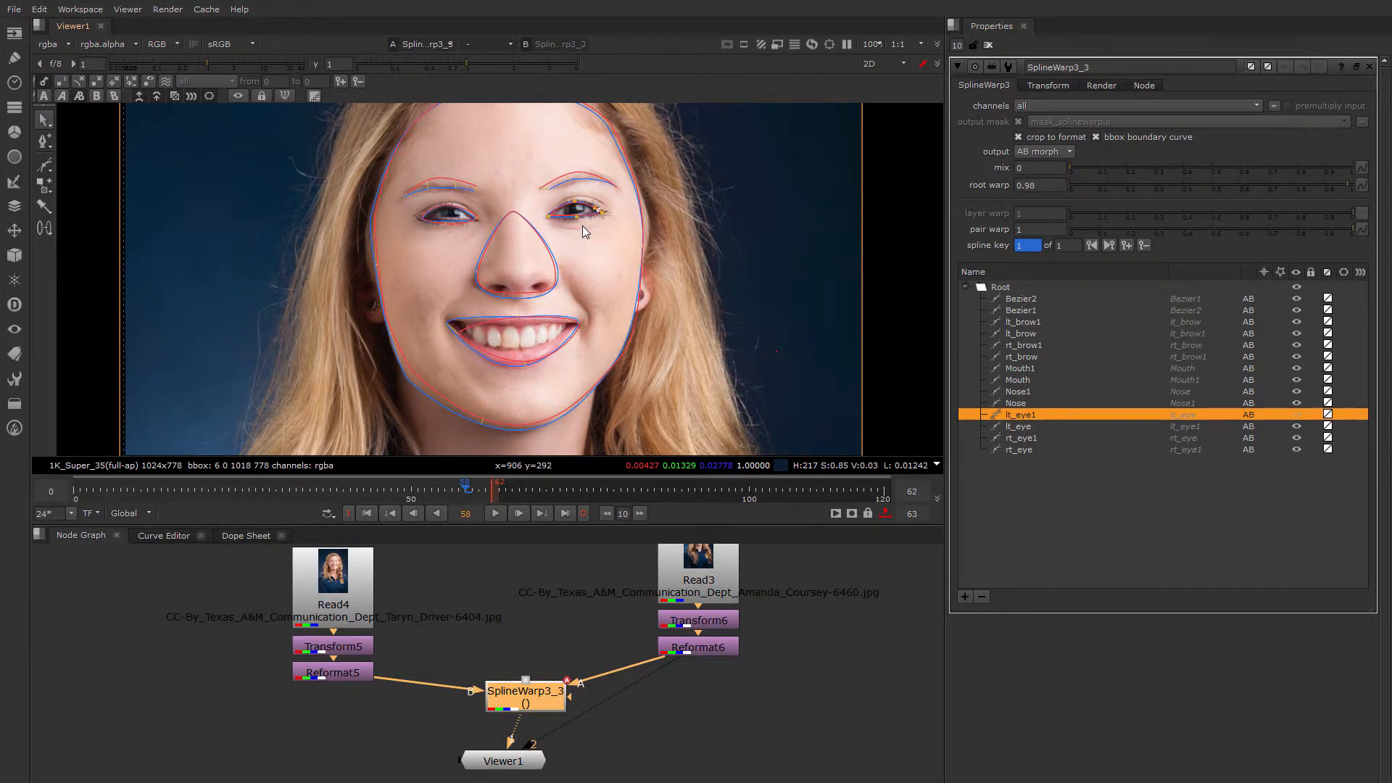
{"action": "scroll", "coordinate": [576, 222], "scroll_direction": "up", "scroll_amount": 5}
{"action": "middle_click_drag", "start_coordinate": [574, 228], "coordinate": [577, 267]}
{"action": "scroll", "coordinate": [576, 267], "scroll_direction": "up", "scroll_amount": 10}
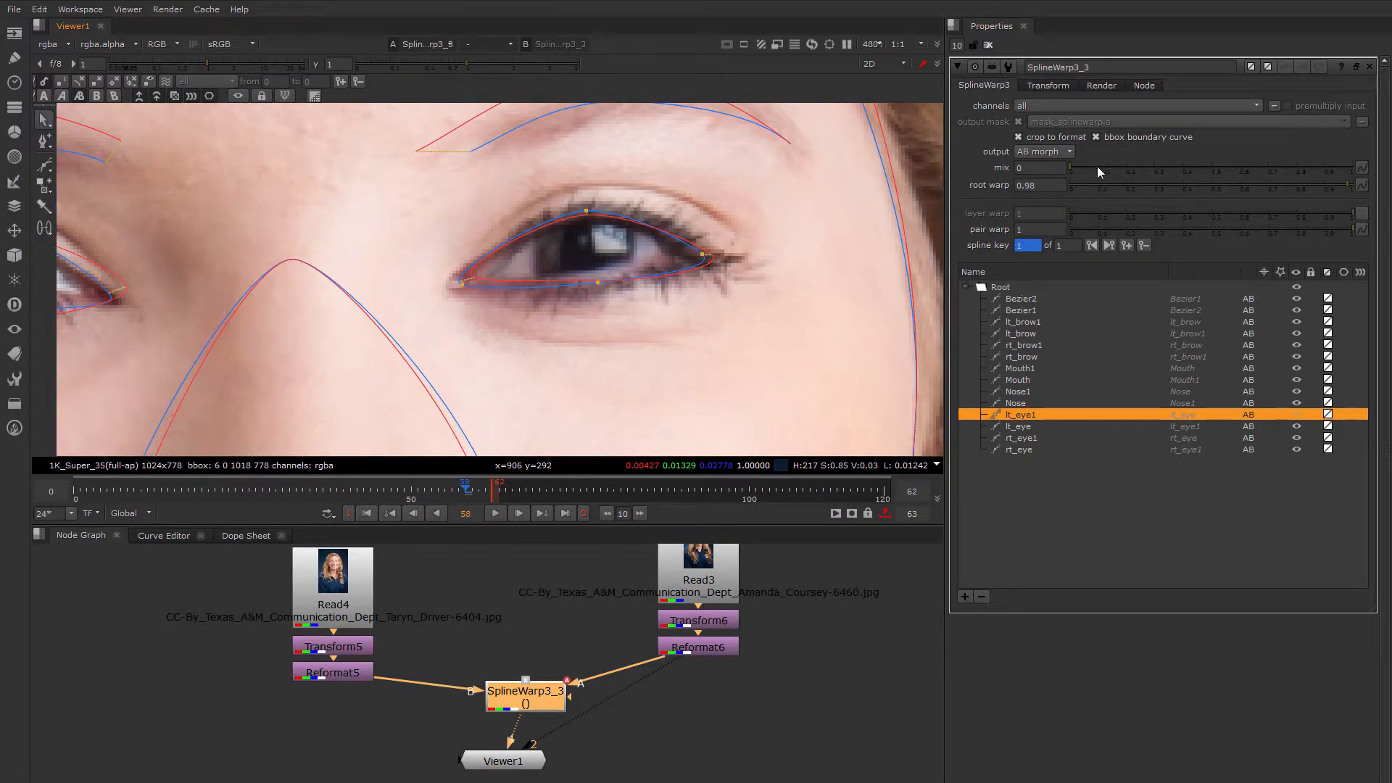
{"action": "left_click_drag", "start_coordinate": [1092, 174], "coordinate": [1158, 168]}
{"action": "left_click_drag", "start_coordinate": [1345, 187], "coordinate": [1390, 211]}
Slide the lower-lid correspondence point on the lt_eye1 spline slightly toward the outer eye corner
{"action": "left_click", "coordinate": [597, 283]}
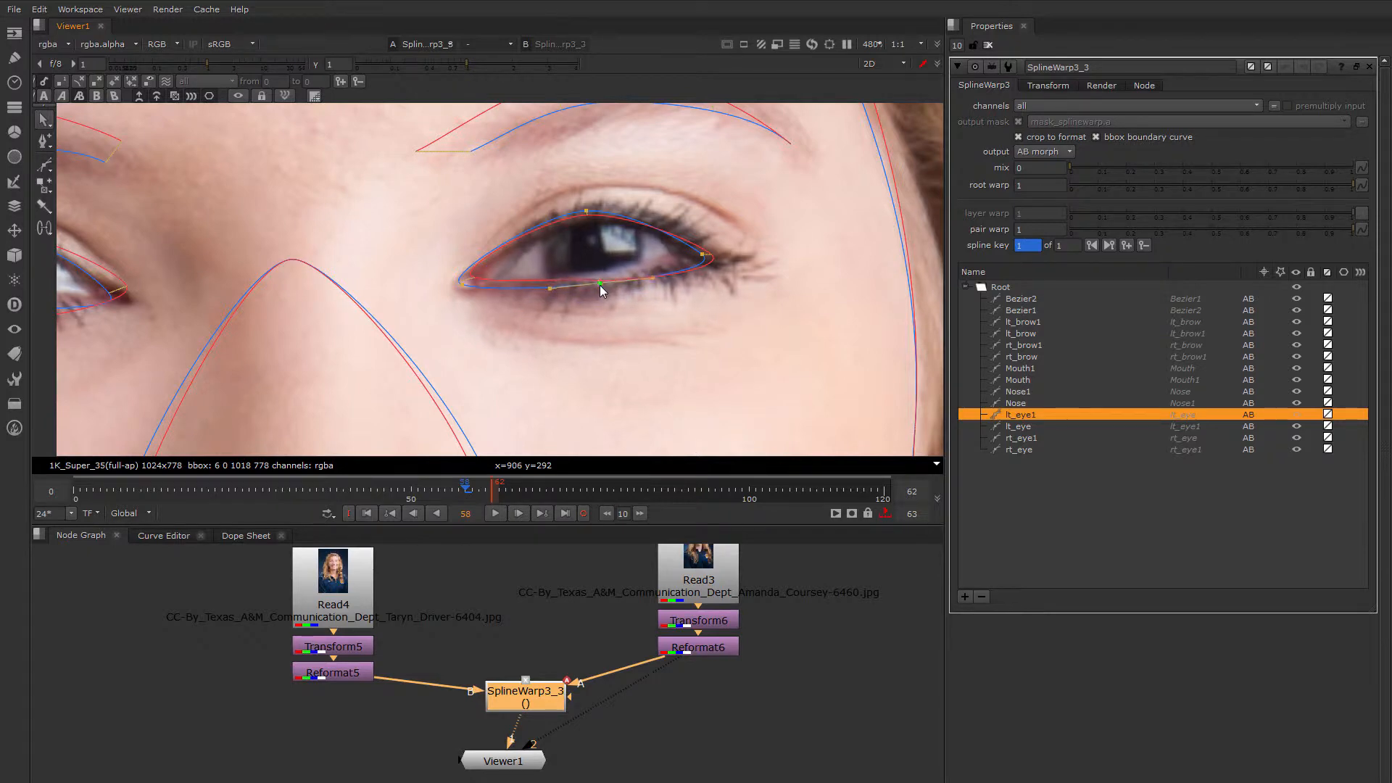
{"action": "scroll", "coordinate": [602, 280], "scroll_direction": "up", "scroll_amount": 3}
{"action": "scroll", "coordinate": [601, 280], "scroll_direction": "up", "scroll_amount": 1}
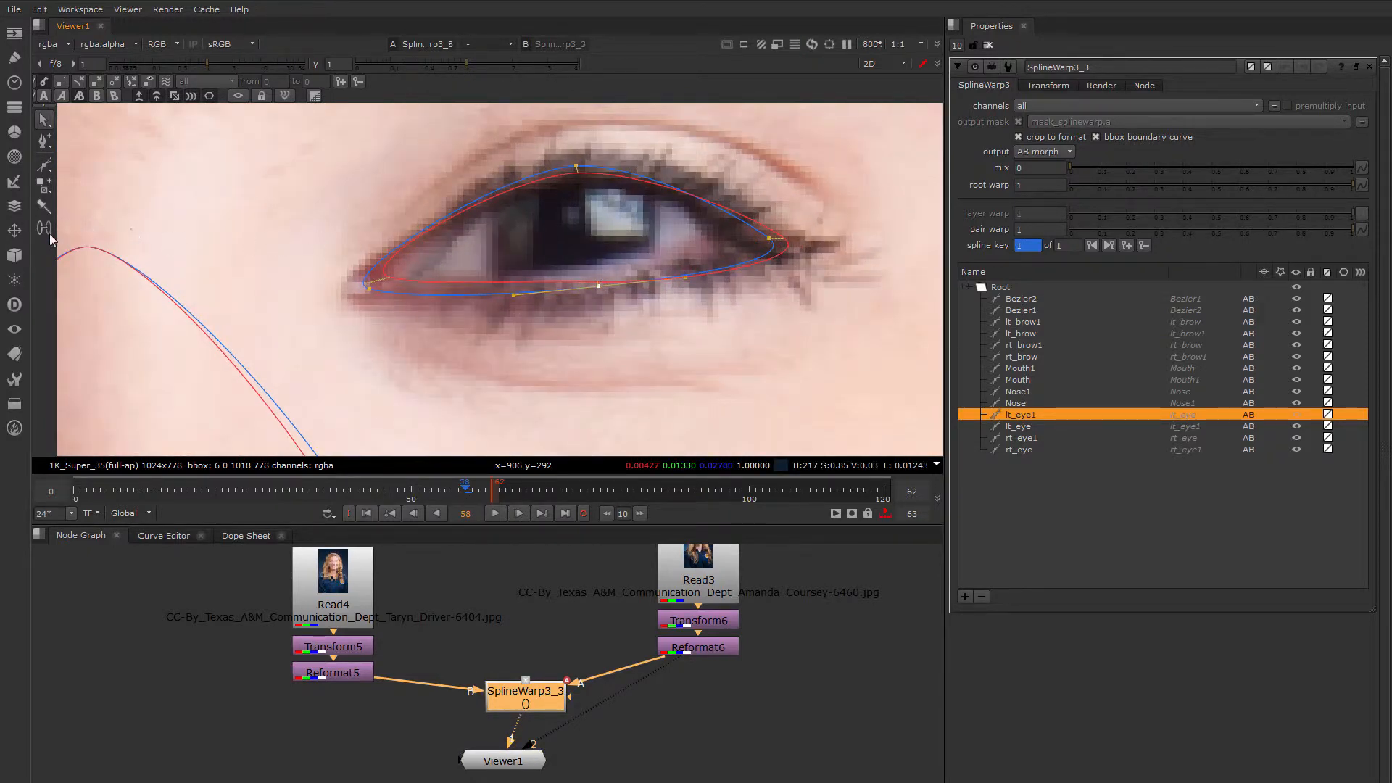
{"action": "left_click", "coordinate": [47, 191]}
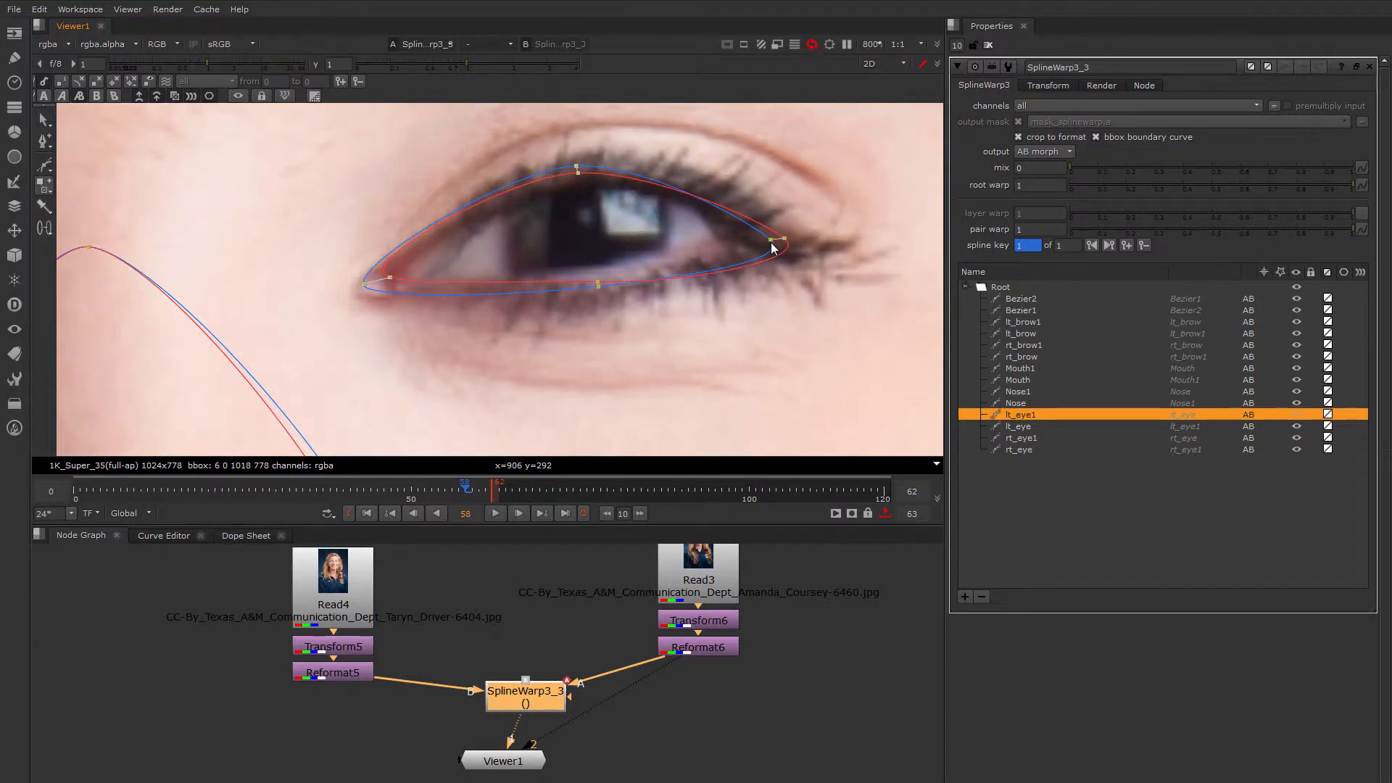
{"action": "left_click", "coordinate": [596, 285]}
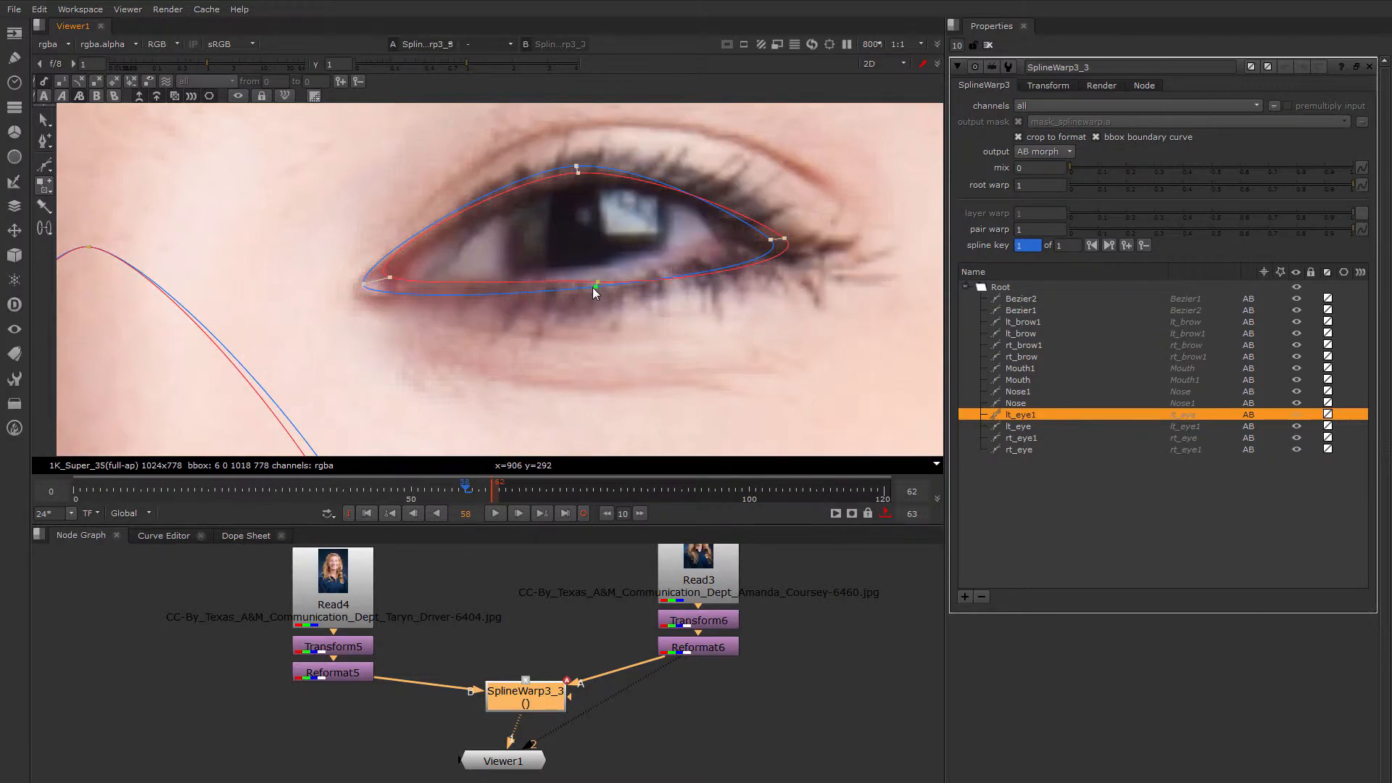
{"action": "left_click_drag", "start_coordinate": [593, 287], "coordinate": [610, 290]}
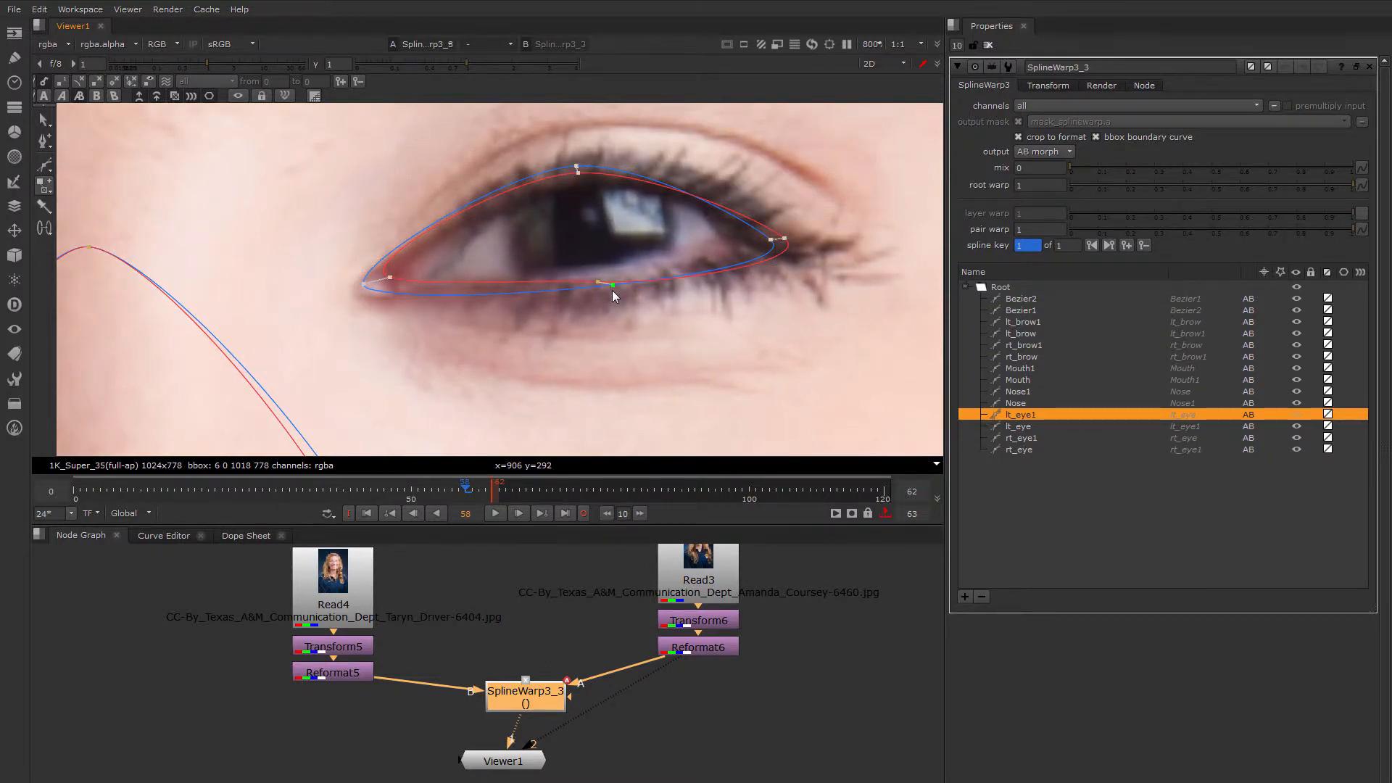
Examine the correspondence points around the other eye, the nose, the mouth and the whole face outline
{"action": "scroll", "coordinate": [613, 290], "scroll_direction": "down", "scroll_amount": 5}
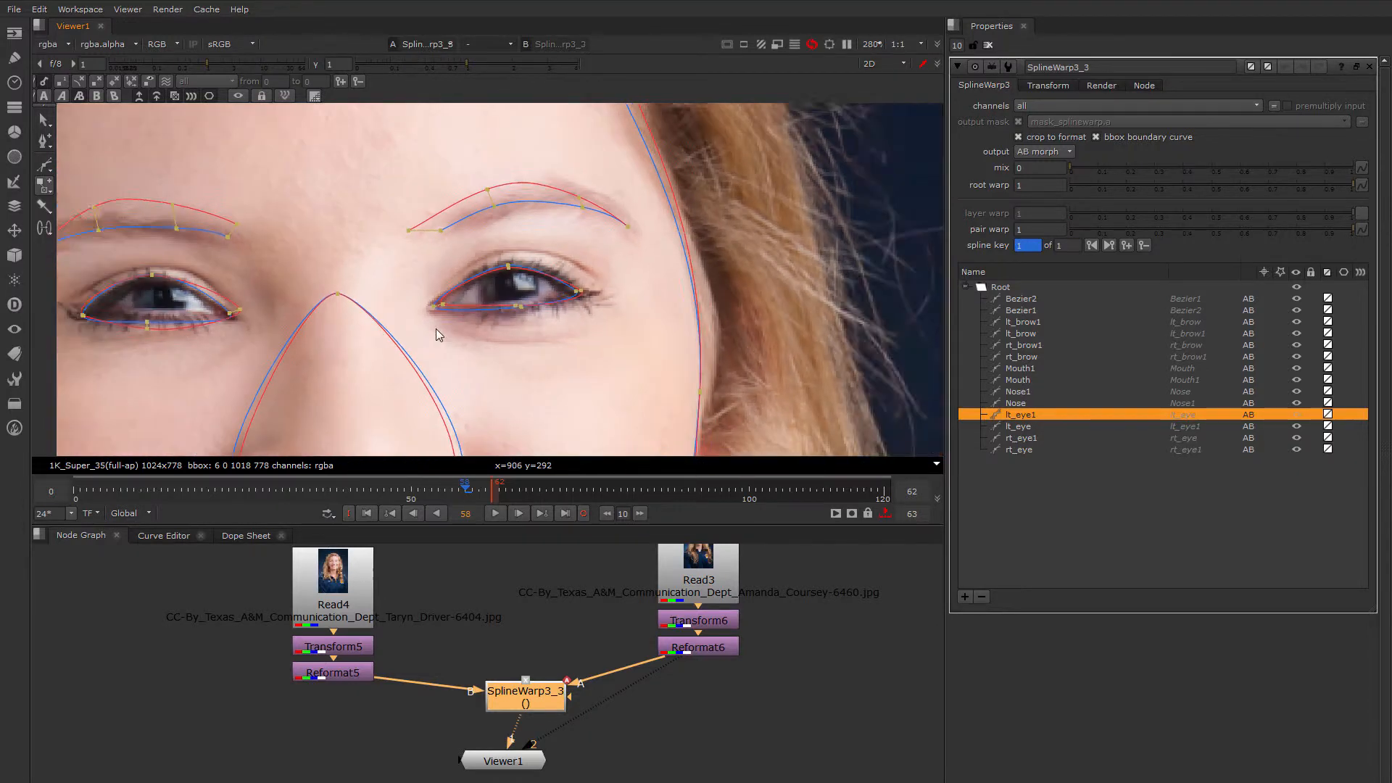
{"action": "middle_click_drag", "start_coordinate": [436, 329], "coordinate": [673, 310]}
{"action": "middle_click_drag", "start_coordinate": [395, 327], "coordinate": [476, 339]}
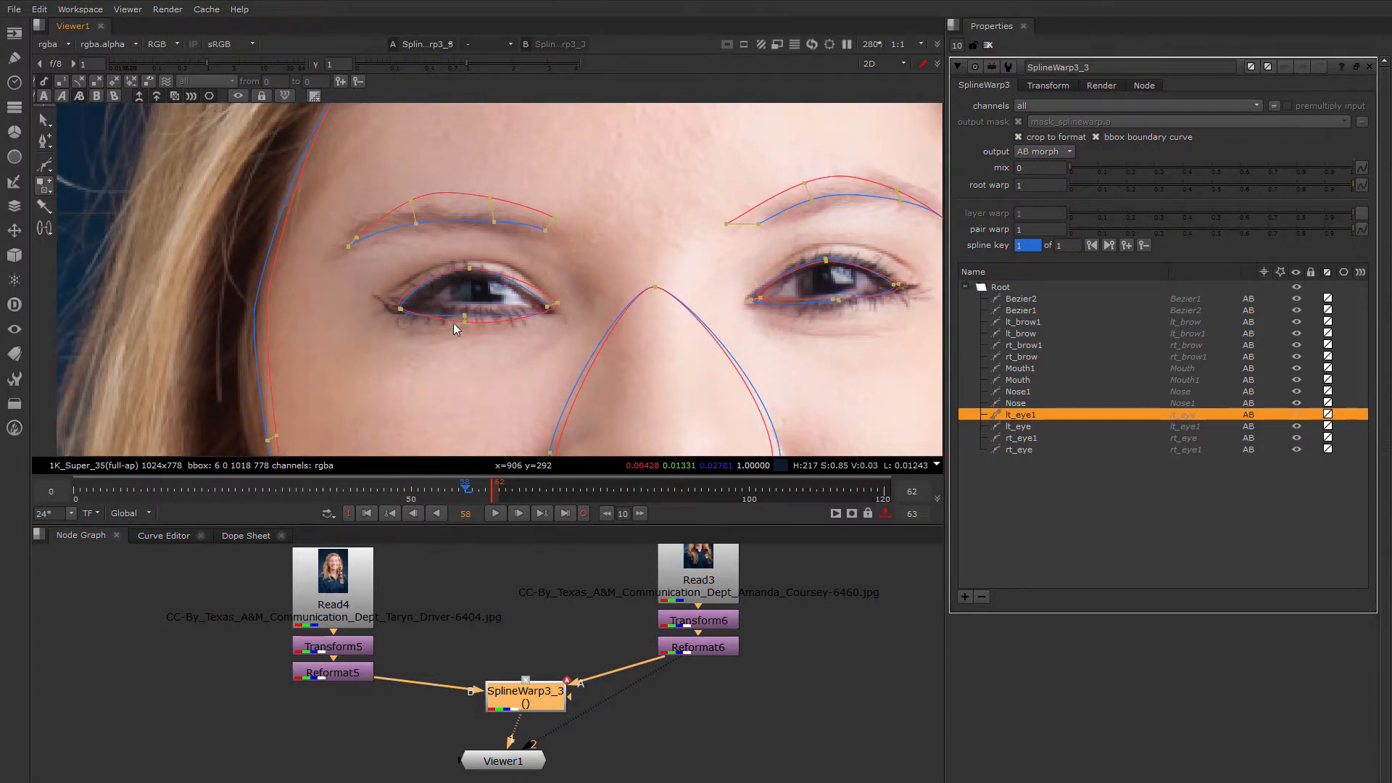
{"action": "scroll", "coordinate": [471, 321], "scroll_direction": "down", "scroll_amount": 4}
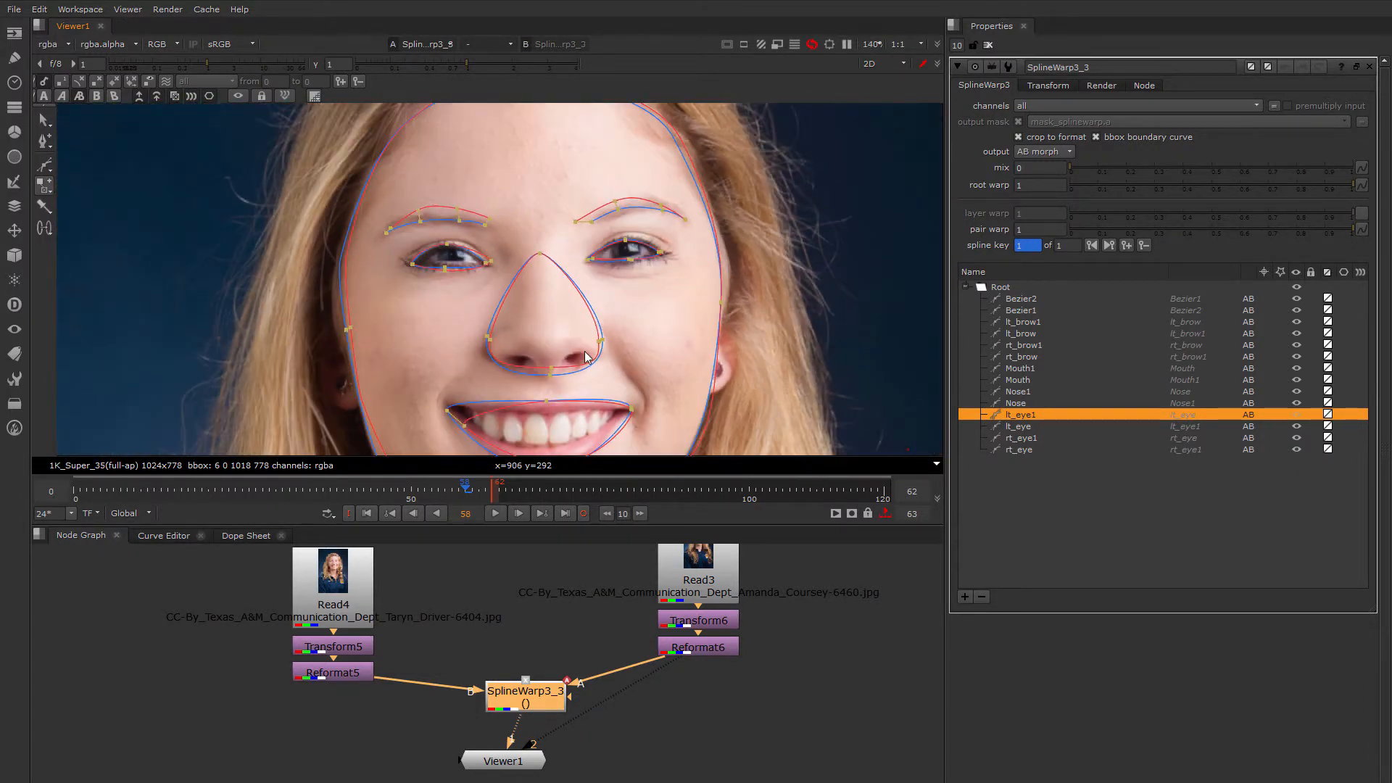
{"action": "scroll", "coordinate": [548, 313], "scroll_direction": "down", "scroll_amount": 4}
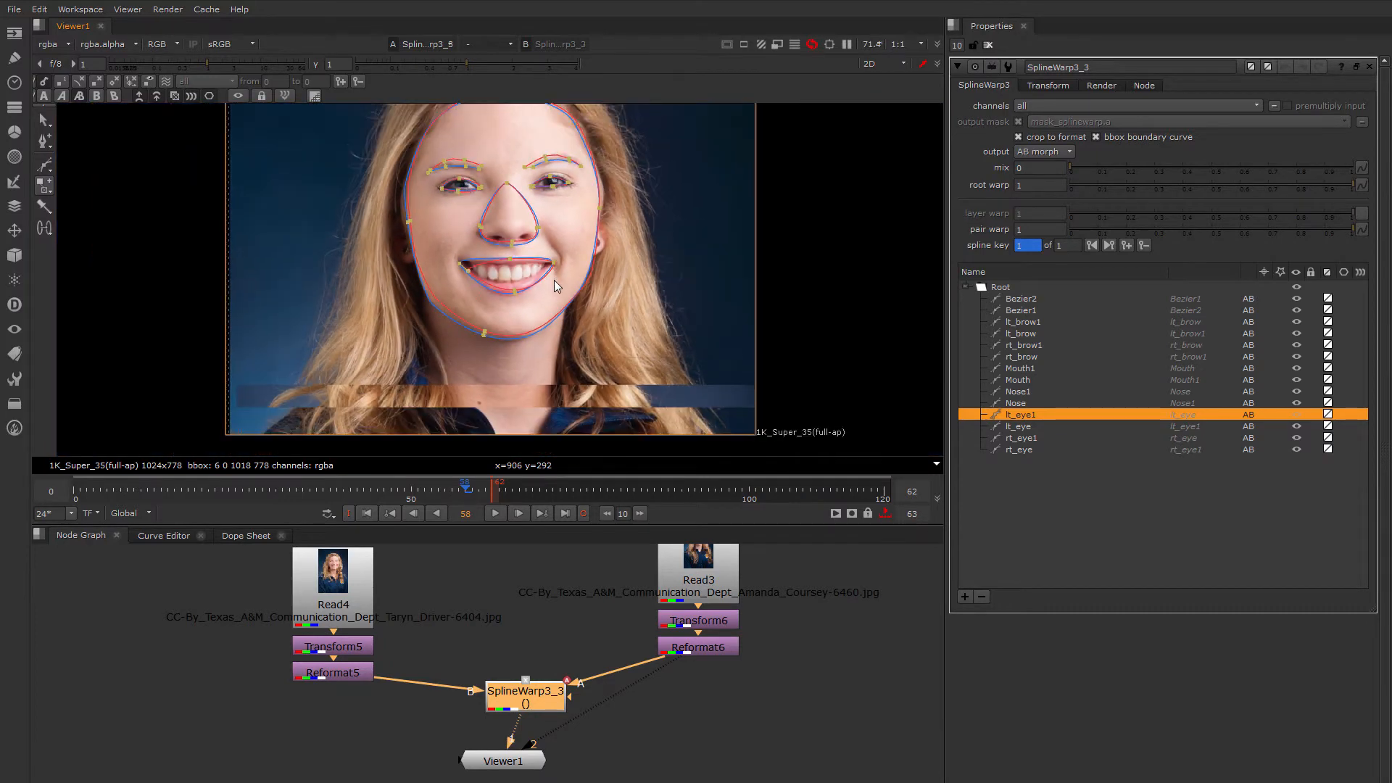
{"action": "middle_click_drag", "start_coordinate": [548, 300], "coordinate": [542, 381]}
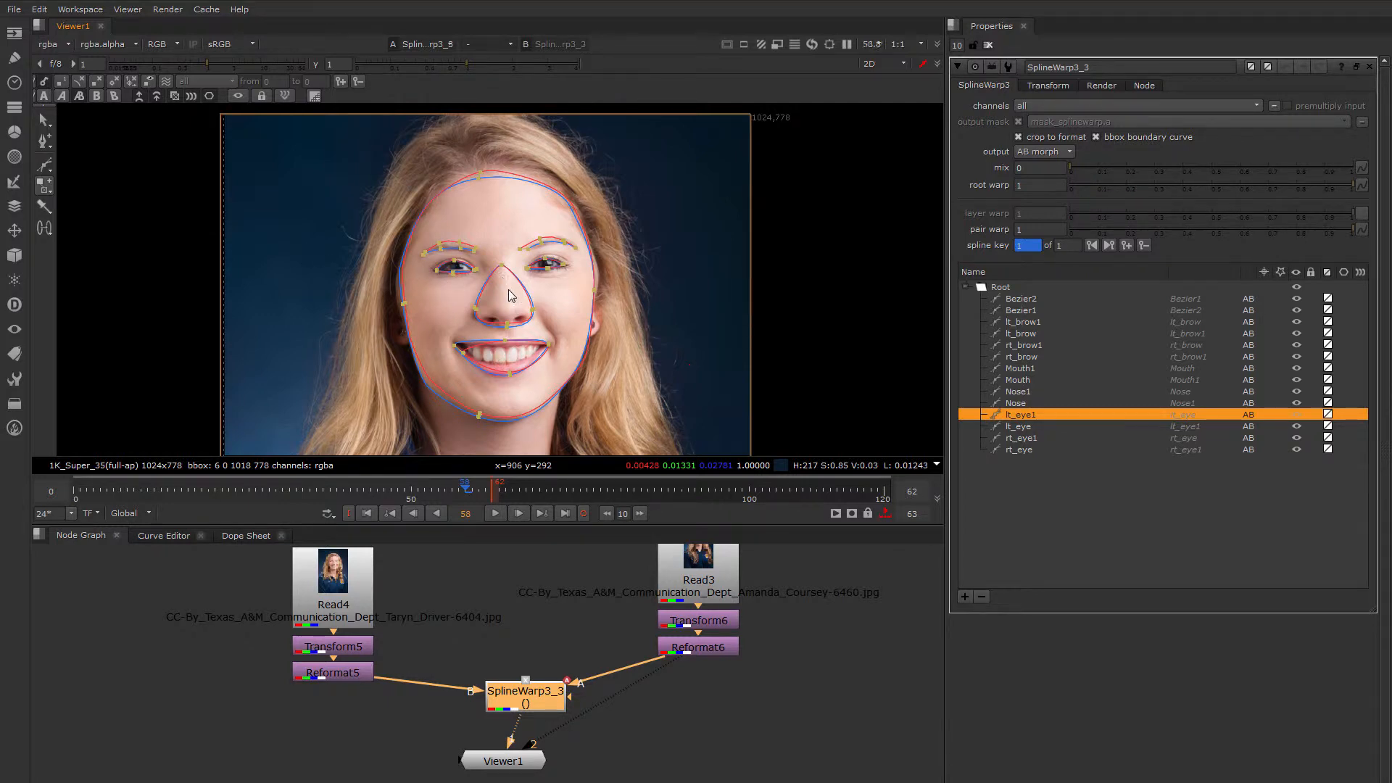
{"action": "scroll", "coordinate": [429, 229], "scroll_direction": "down", "scroll_amount": 2}
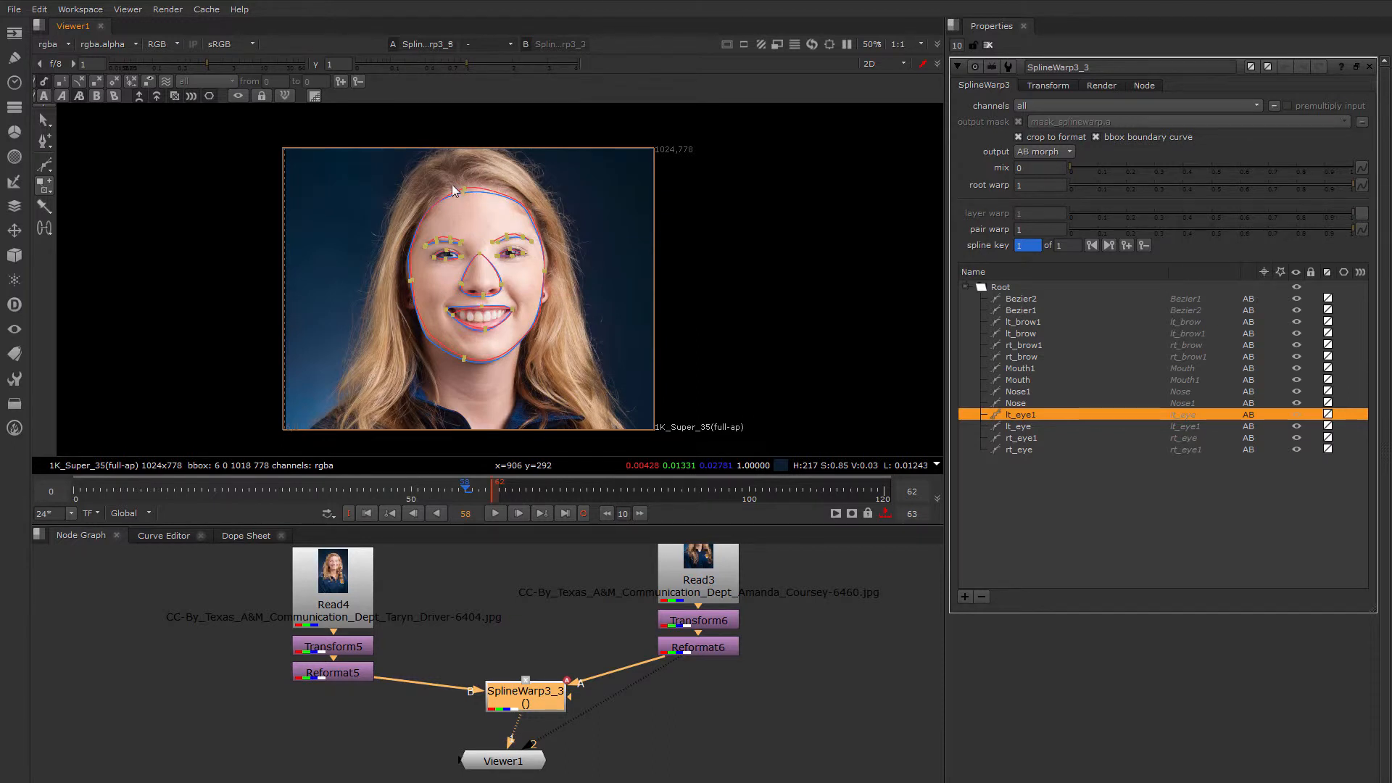
Try drawing a closed Bezier spline around the face just outside the existing face outline
{"action": "left_click", "coordinate": [47, 148]}
{"action": "left_click", "coordinate": [44, 167]}
{"action": "scroll", "coordinate": [467, 190], "scroll_direction": "up", "scroll_amount": 2}
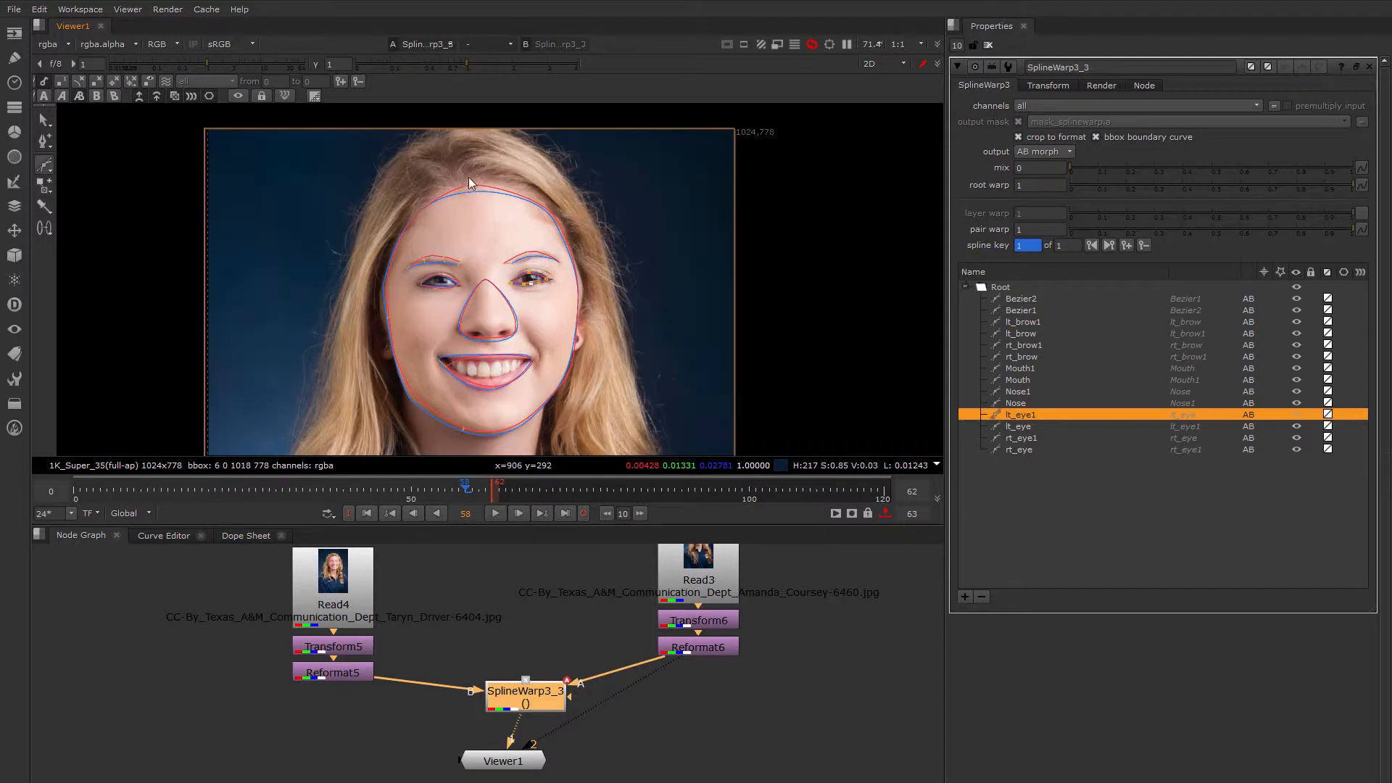
{"action": "left_click", "coordinate": [472, 174]}
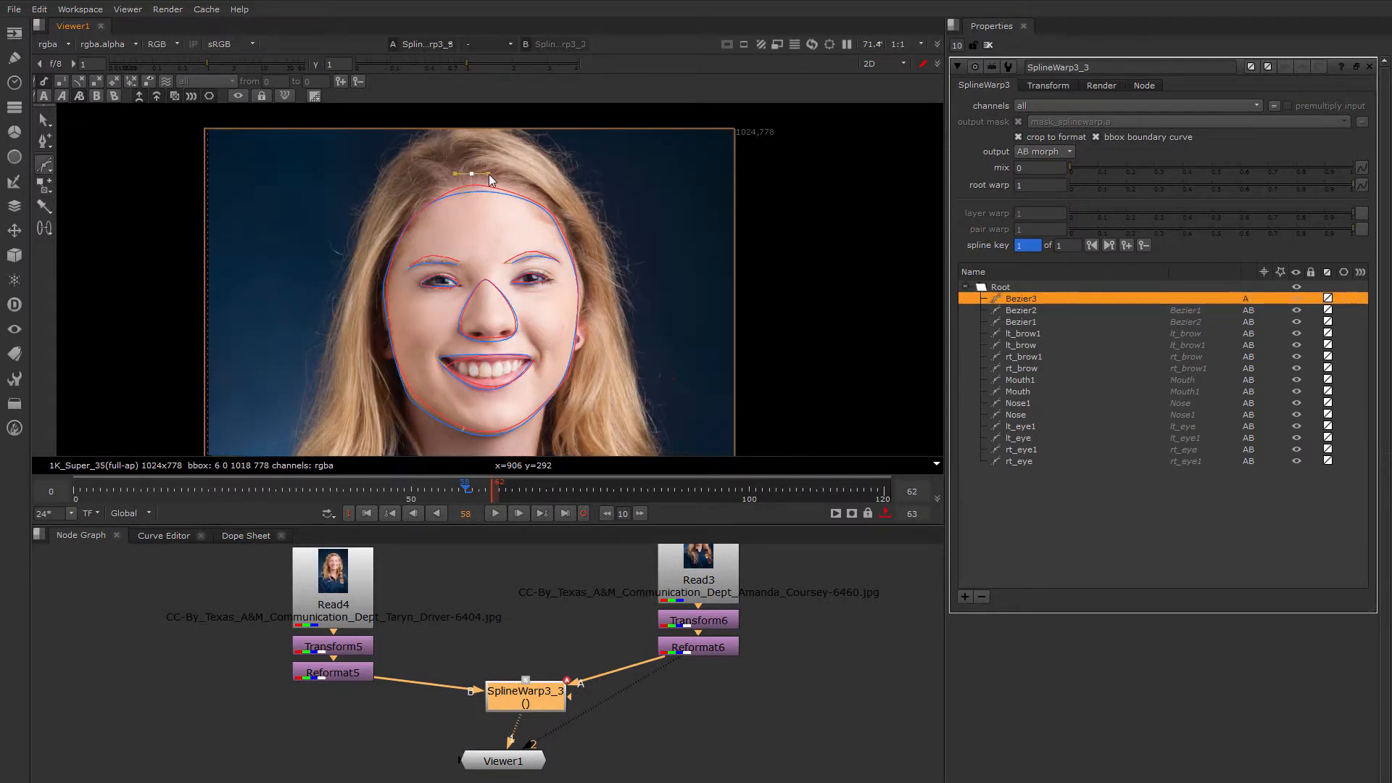
{"action": "left_click_drag", "start_coordinate": [587, 274], "coordinate": [592, 383]}
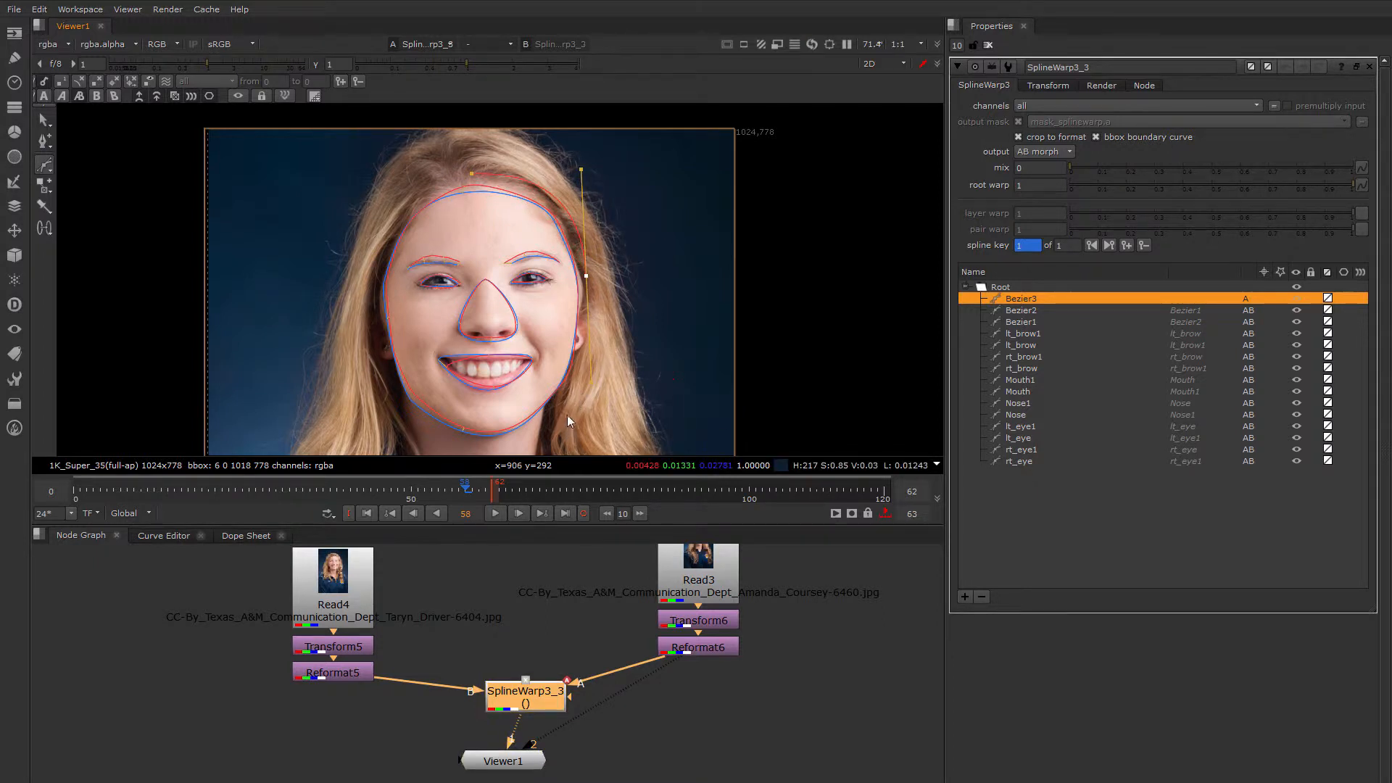
{"action": "left_click", "coordinate": [564, 401]}
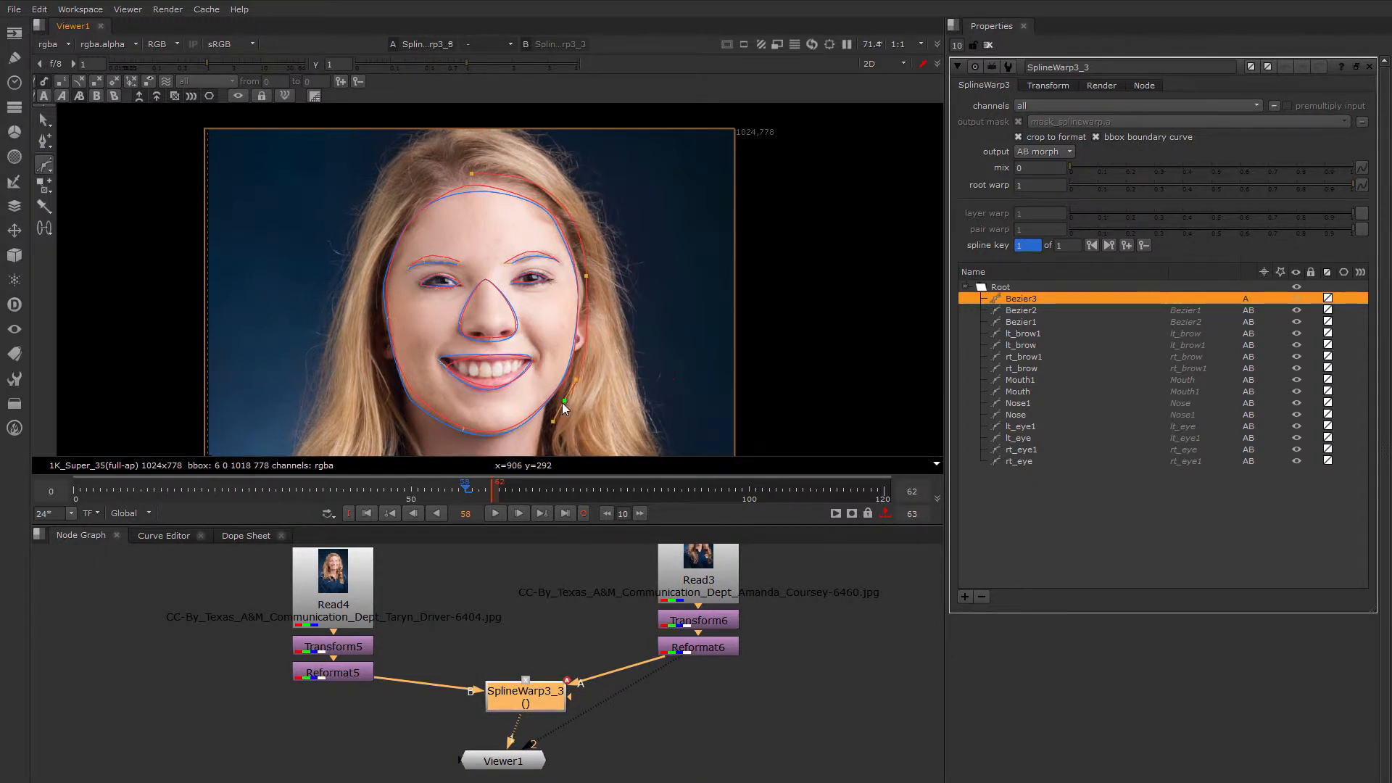
{"action": "left_click", "coordinate": [495, 447]}
{"action": "scroll", "coordinate": [497, 448], "scroll_direction": "up", "scroll_amount": 1}
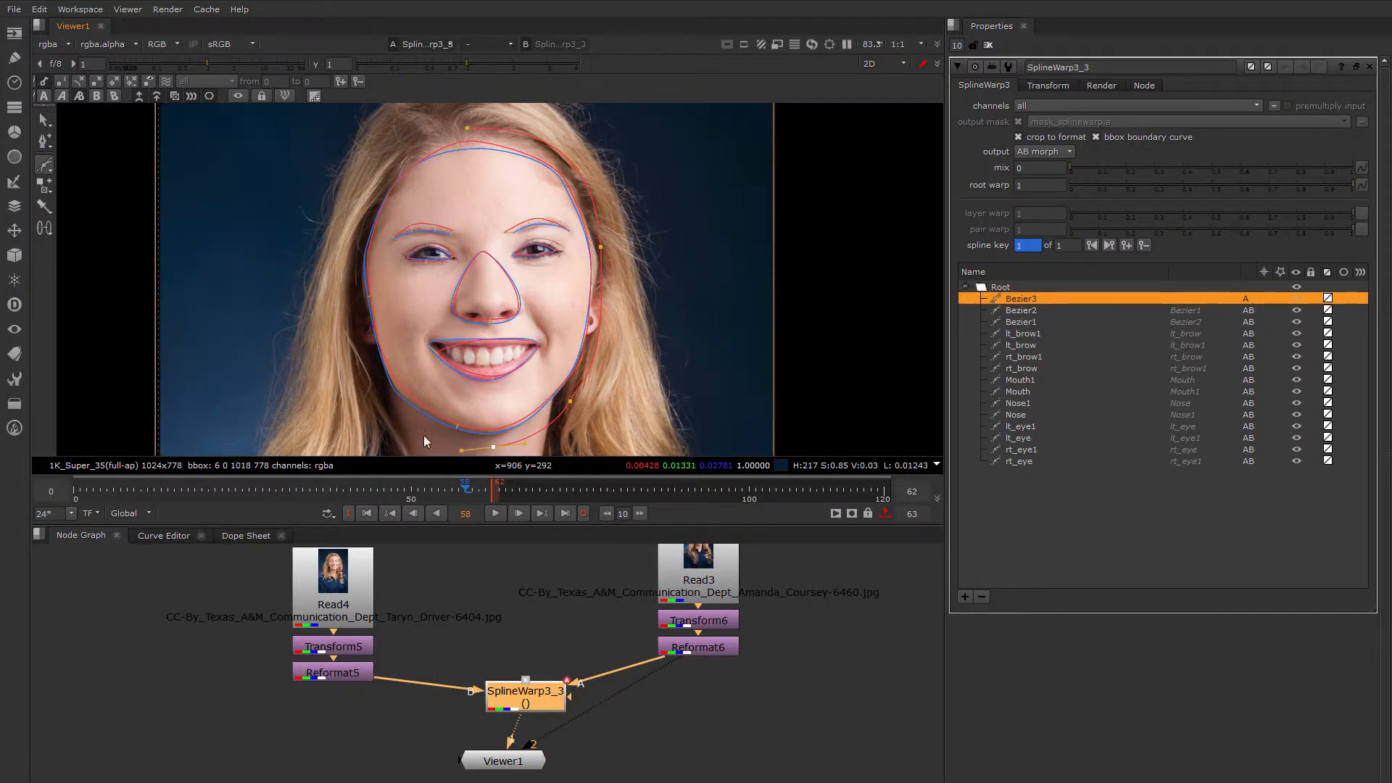
{"action": "left_click", "coordinate": [377, 391]}
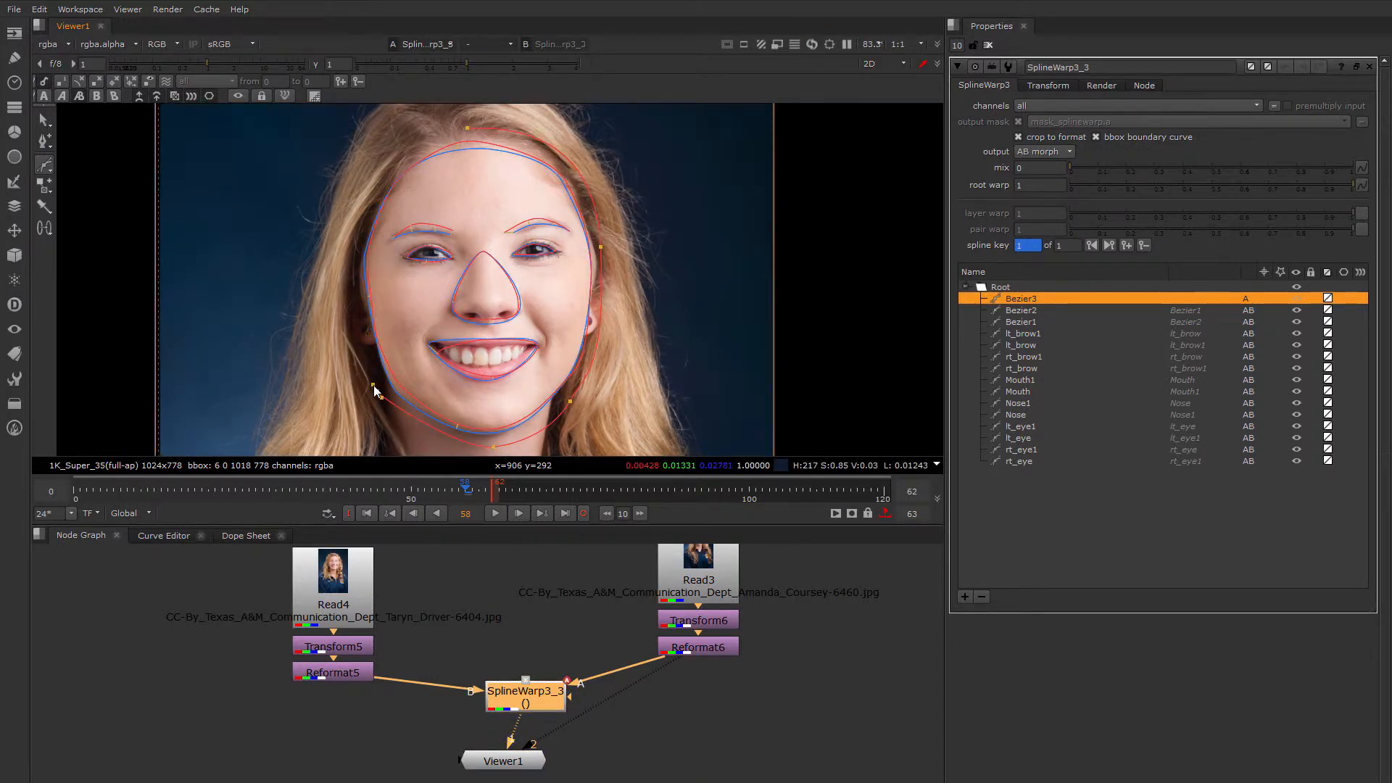
{"action": "left_click", "coordinate": [353, 293]}
{"action": "left_click", "coordinate": [465, 129]}
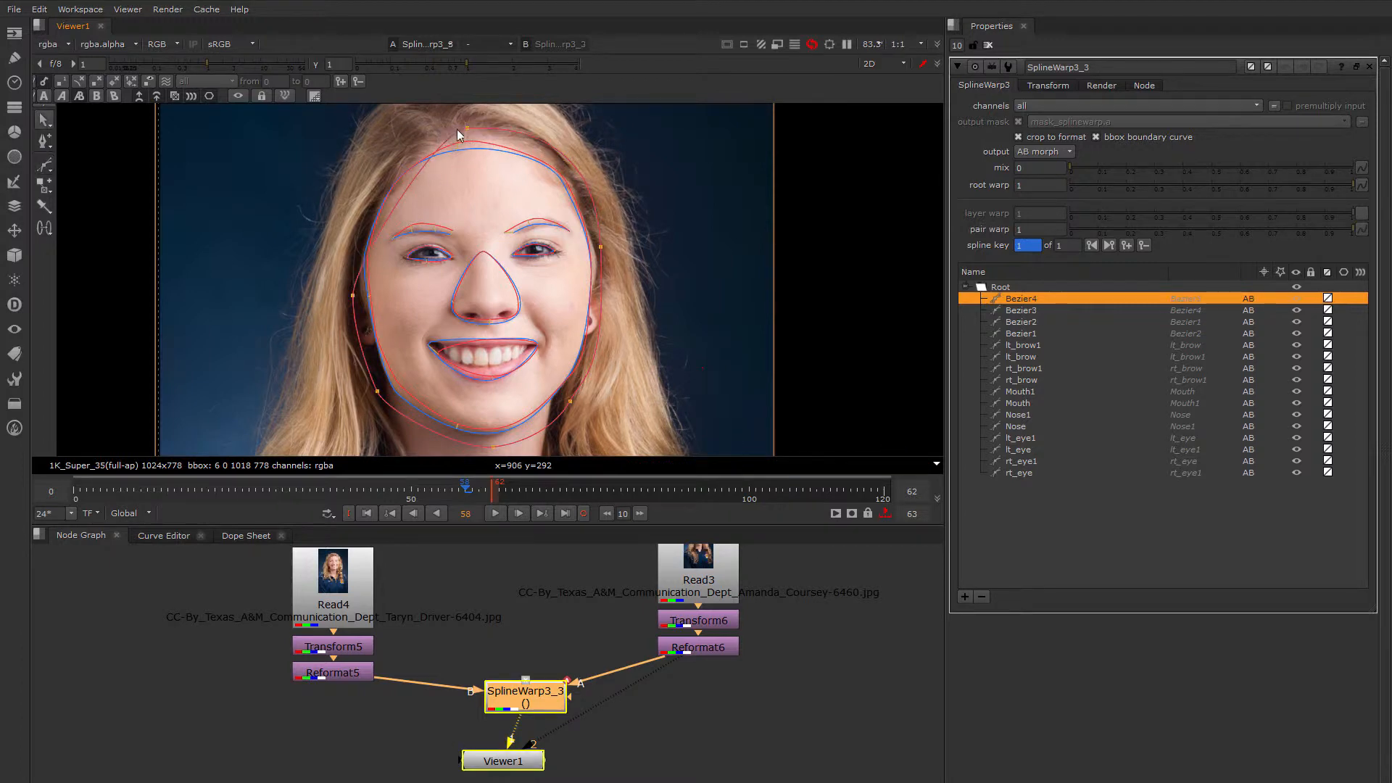
Try moving the top point of the new outer spline and delete the whole spline
{"action": "left_click_drag", "start_coordinate": [464, 127], "coordinate": [362, 133]}
{"action": "left_click_drag", "start_coordinate": [362, 131], "coordinate": [452, 133]}
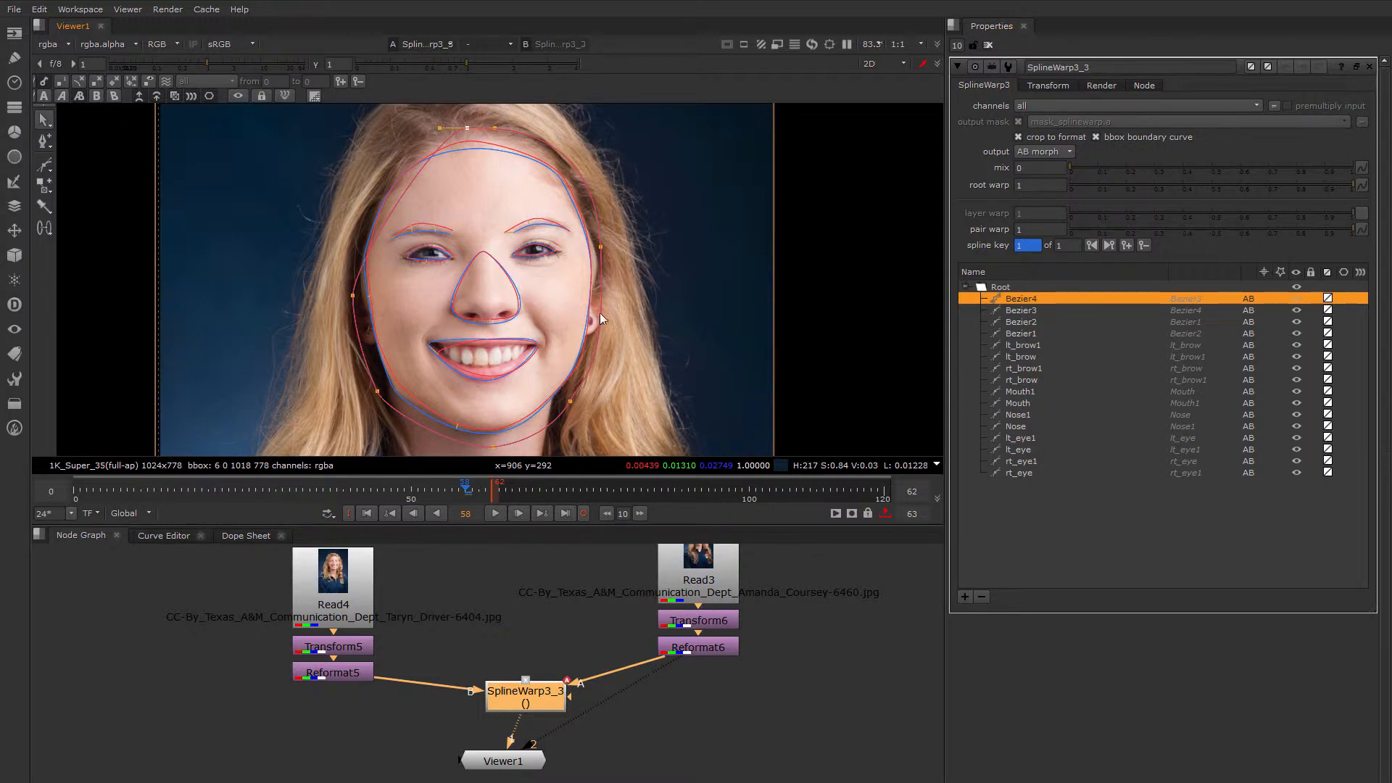
{"action": "key", "text": "Delete"}
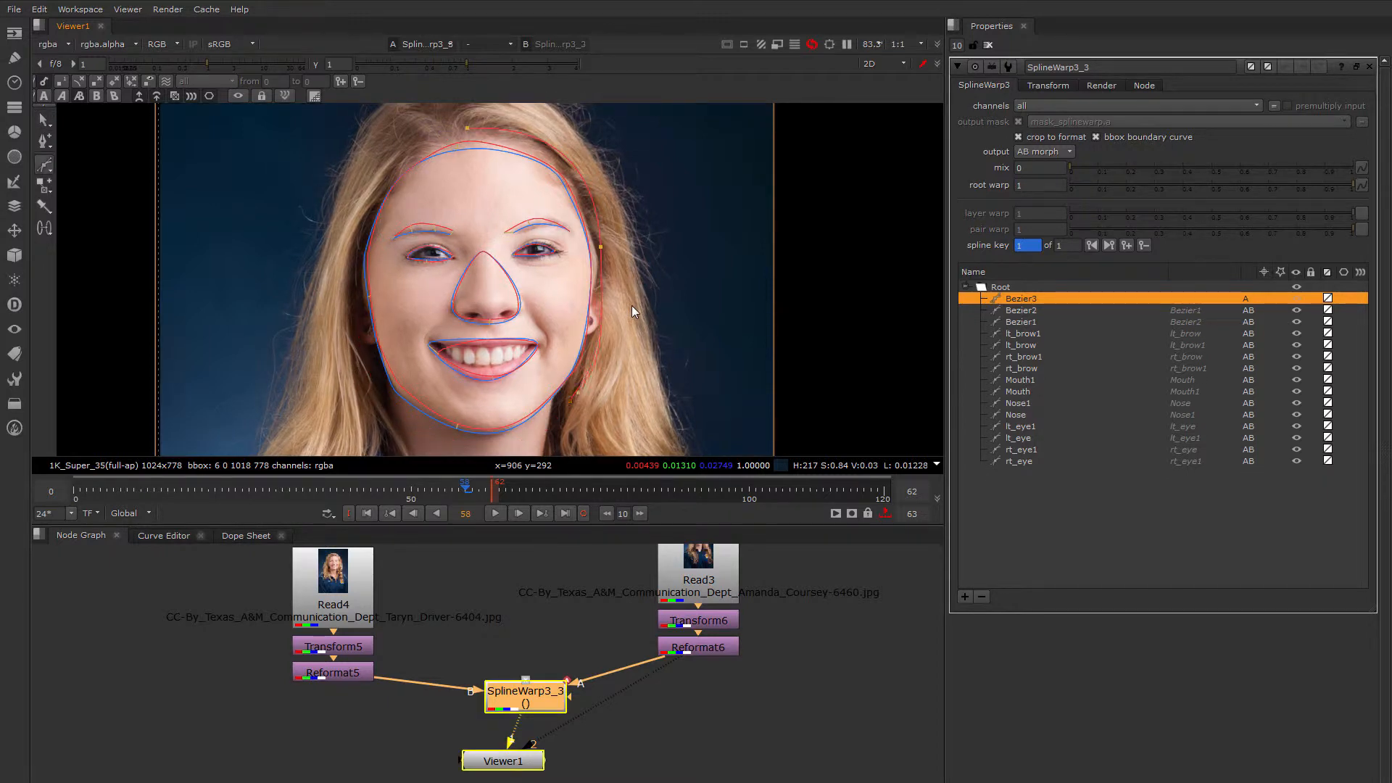
{"action": "key", "text": "Delete"}
With the output set to A, draw a closed Bezier spline around the face just outside the existing face outline
{"action": "left_click", "coordinate": [44, 96]}
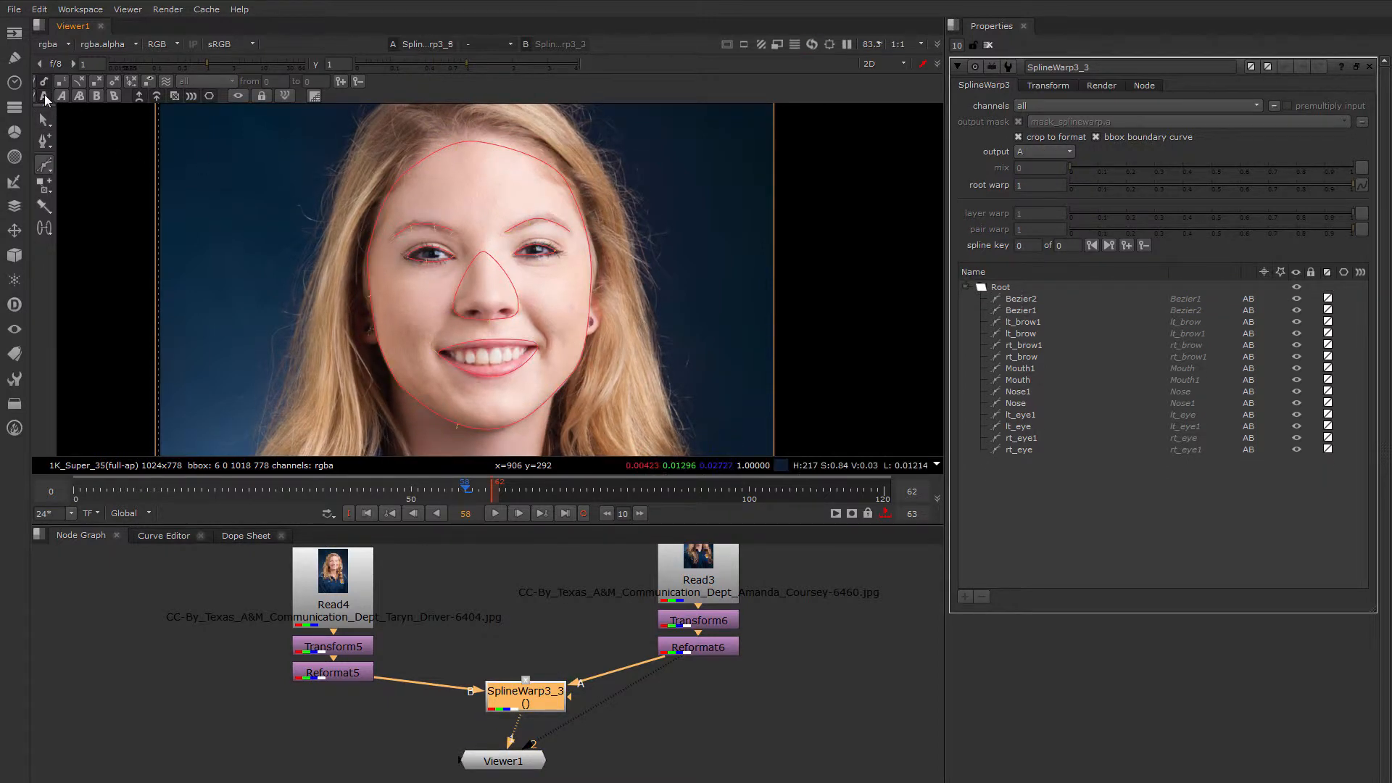
{"action": "middle_click_drag", "start_coordinate": [464, 216], "coordinate": [437, 224]}
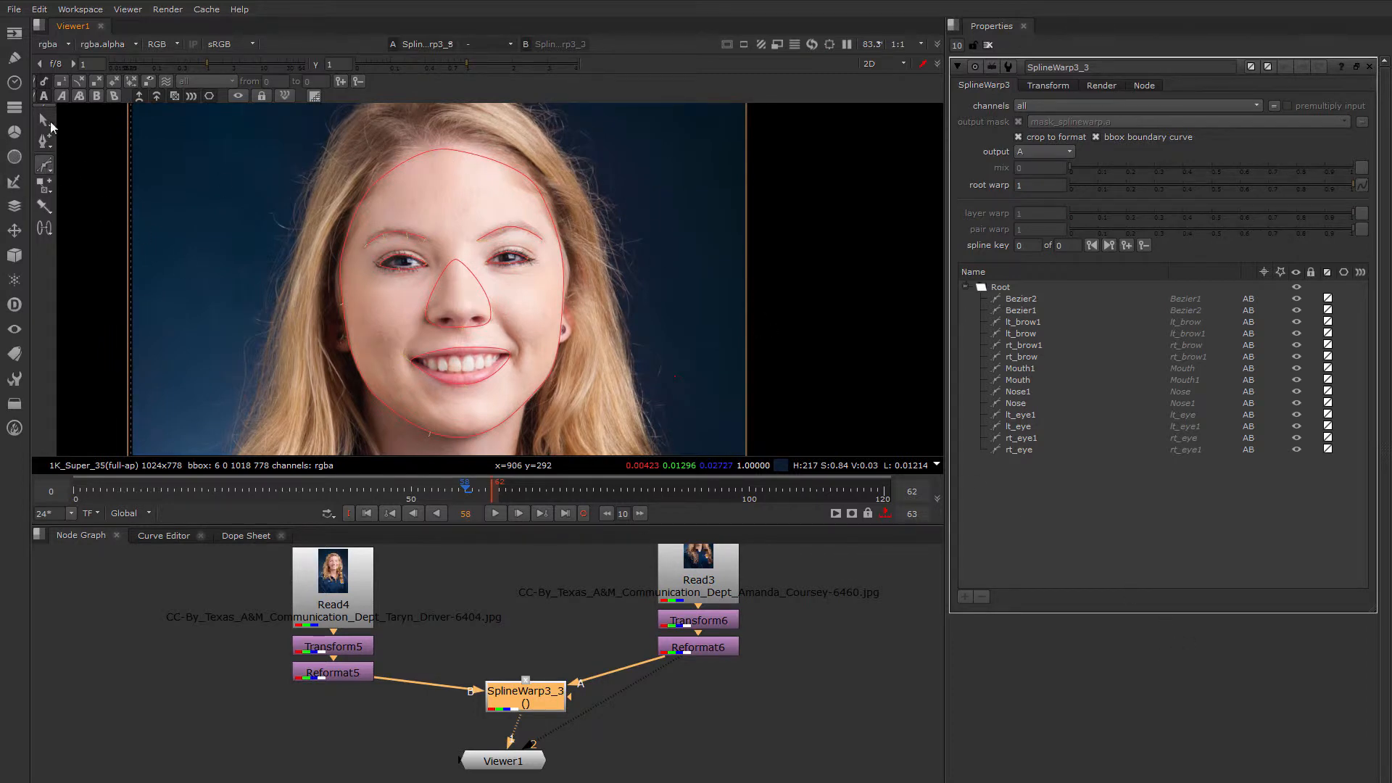
{"action": "left_click", "coordinate": [445, 136]}
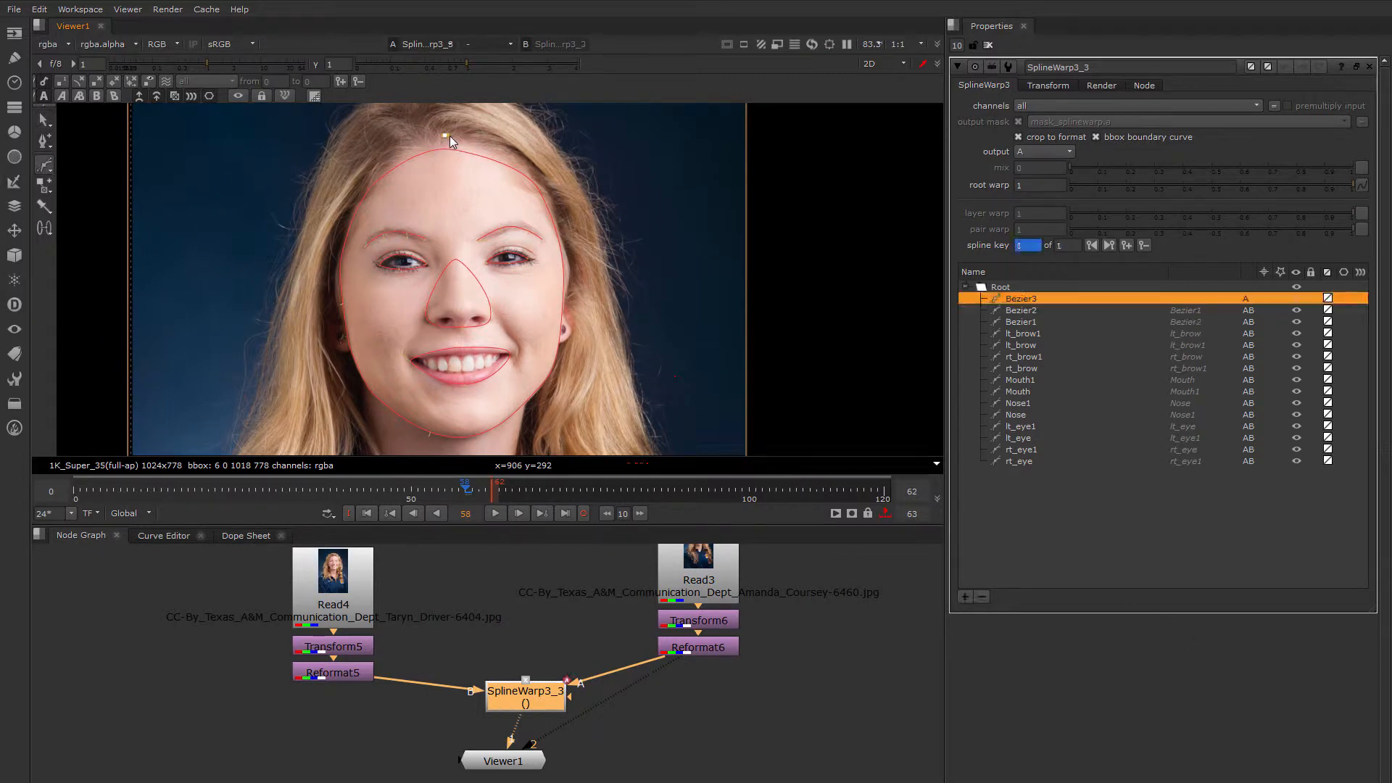
{"action": "left_click", "coordinate": [566, 206]}
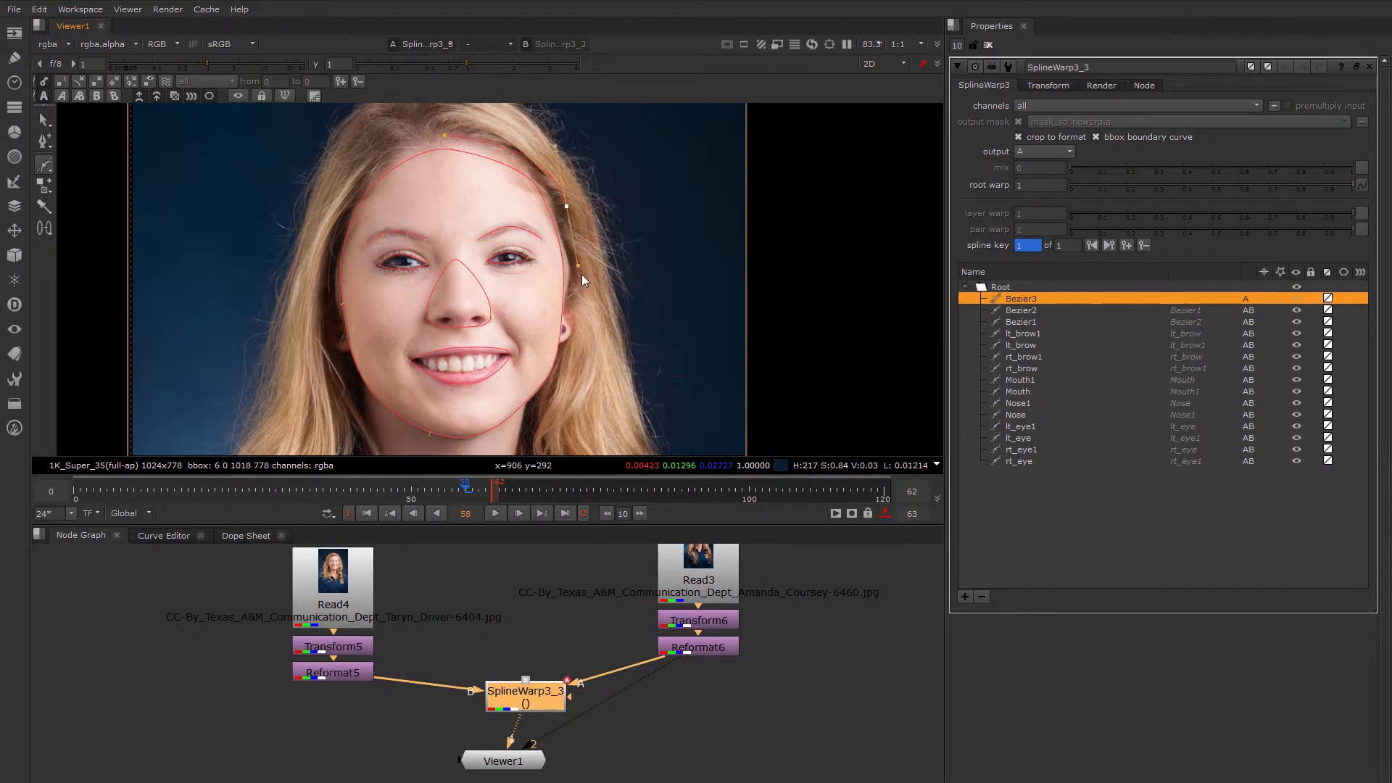
{"action": "left_click", "coordinate": [572, 331]}
{"action": "left_click_drag", "start_coordinate": [471, 448], "coordinate": [387, 446]}
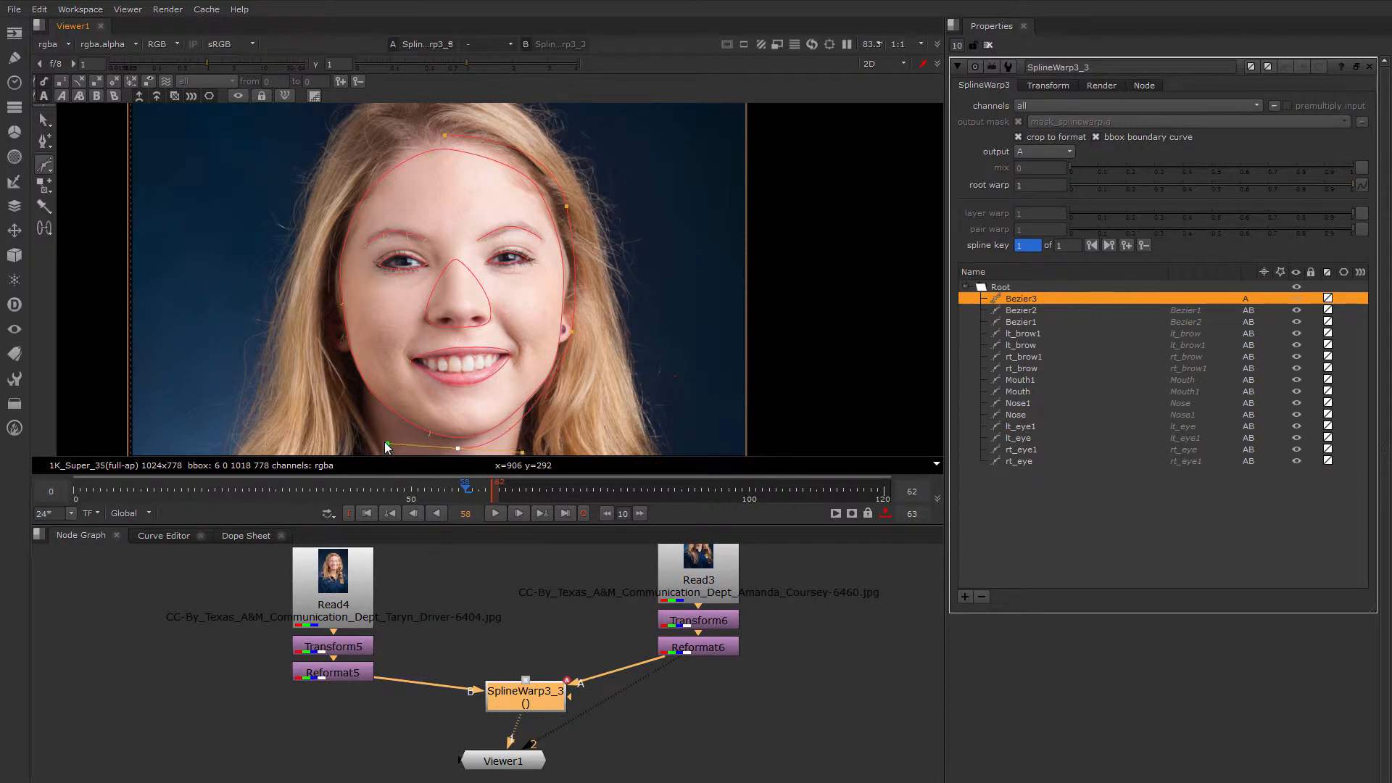
{"action": "left_click_drag", "start_coordinate": [333, 336], "coordinate": [327, 296]}
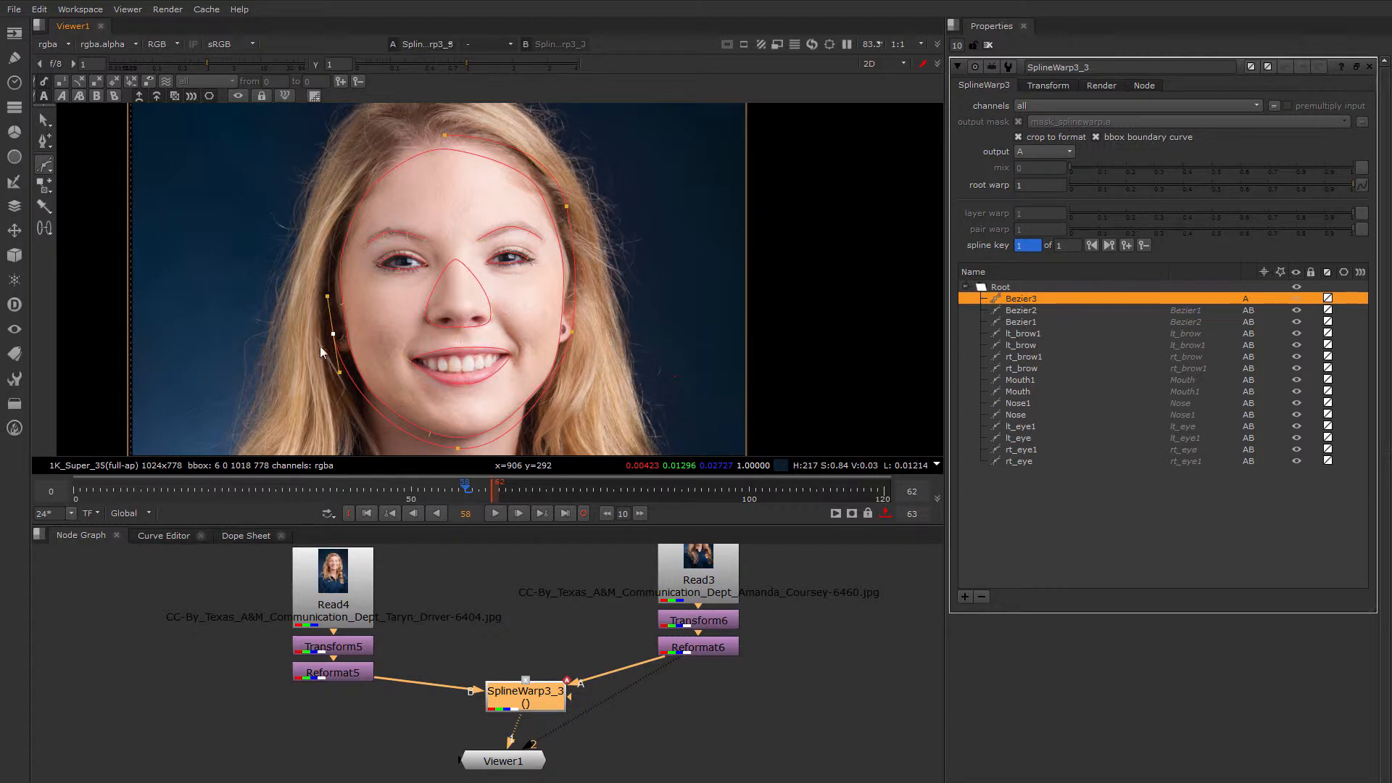
{"action": "mouse_move", "coordinate": [360, 174]}
{"action": "left_mouse_down"}
{"action": "mouse_move", "coordinate": [399, 144]}
{"action": "mouse_move", "coordinate": [320, 216]}
{"action": "mouse_move", "coordinate": [360, 178]}
{"action": "left_mouse_up"}
{"action": "left_click", "coordinate": [445, 135]}
Select the new outer spline's points in turn and adjust the chin point's tangent handle to even out the curve under the jaw
{"action": "left_click", "coordinate": [334, 333]}
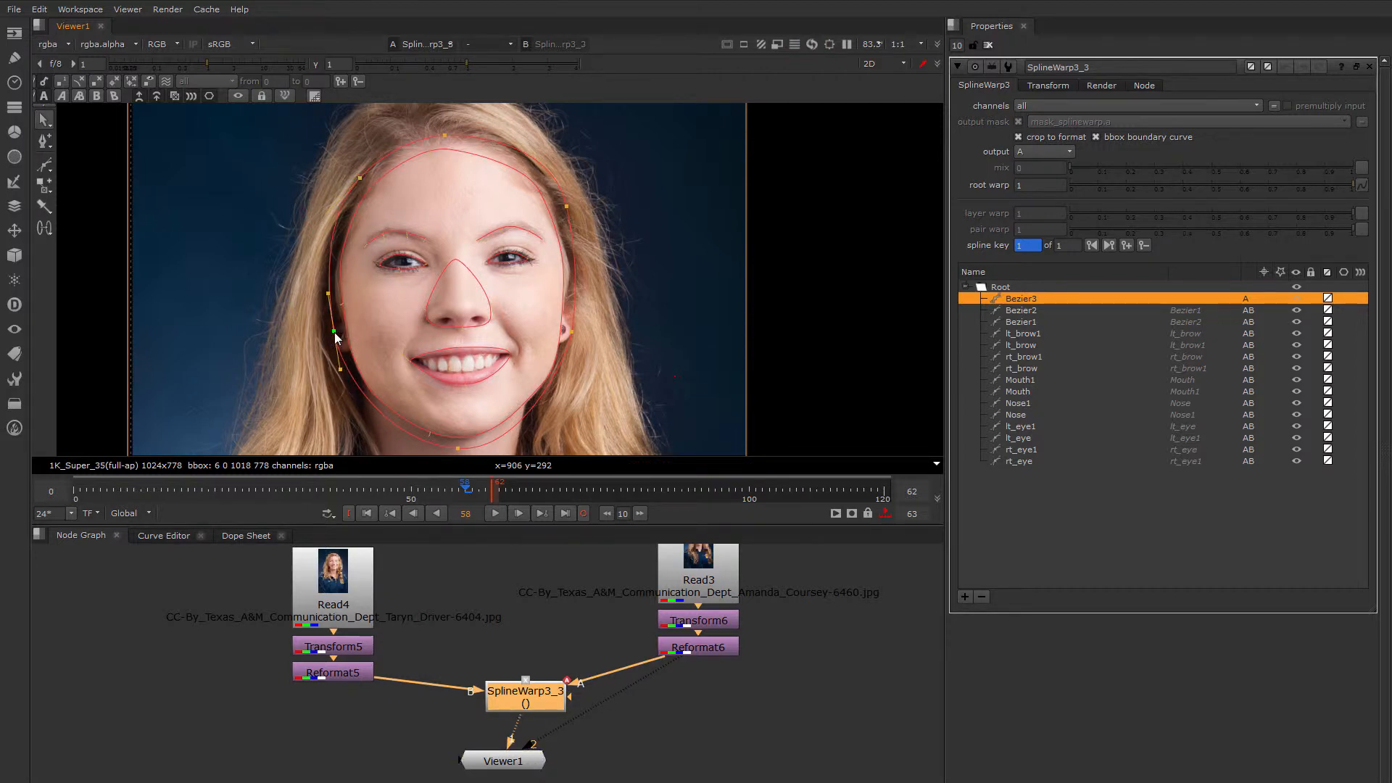
{"action": "left_click", "coordinate": [455, 447]}
{"action": "middle_click_drag", "start_coordinate": [537, 454], "coordinate": [539, 424]}
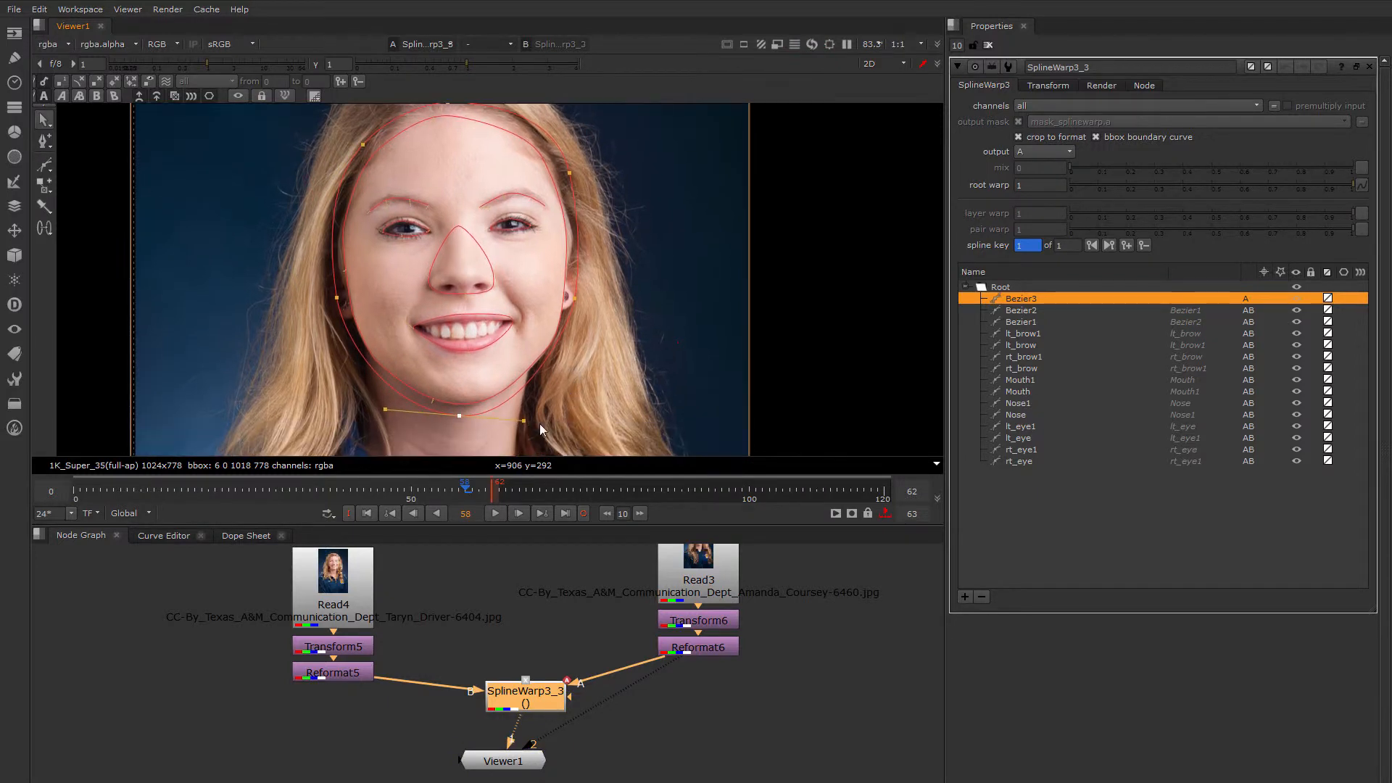
{"action": "left_click_drag", "start_coordinate": [523, 421], "coordinate": [529, 416]}
{"action": "left_click", "coordinate": [575, 298]}
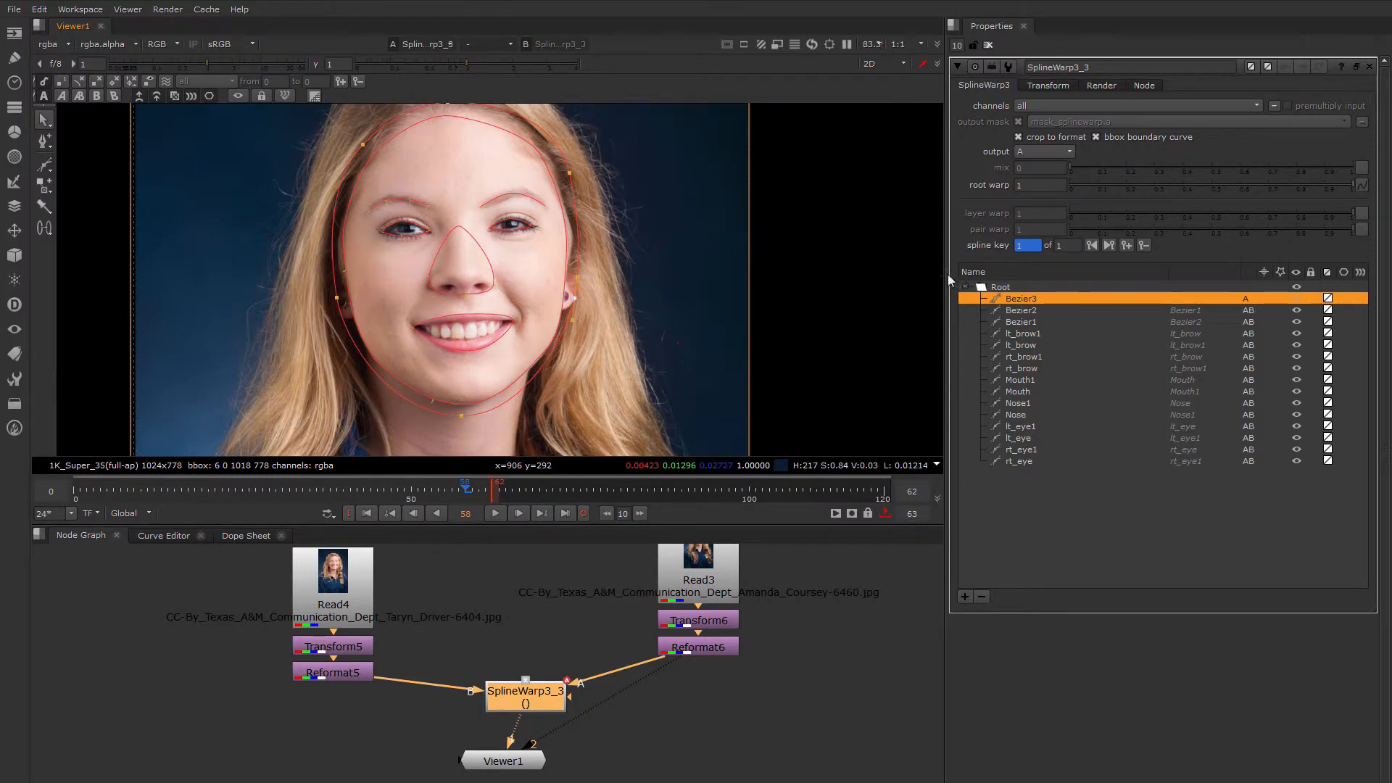
Rename the new outer spline to BoundryShape and set it as a boundary curve
{"action": "double_click", "coordinate": [1026, 299]}
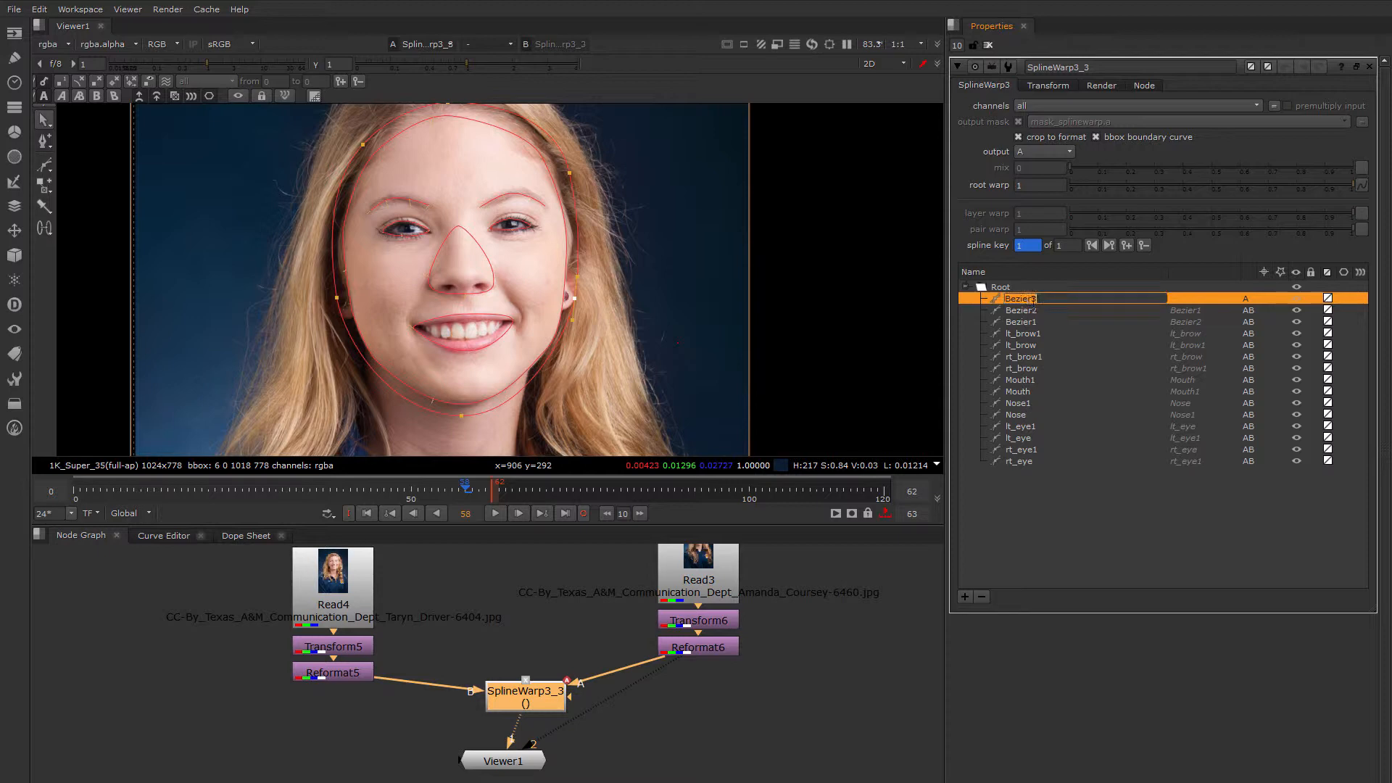
{"action": "type", "text": "BoundryShape"}
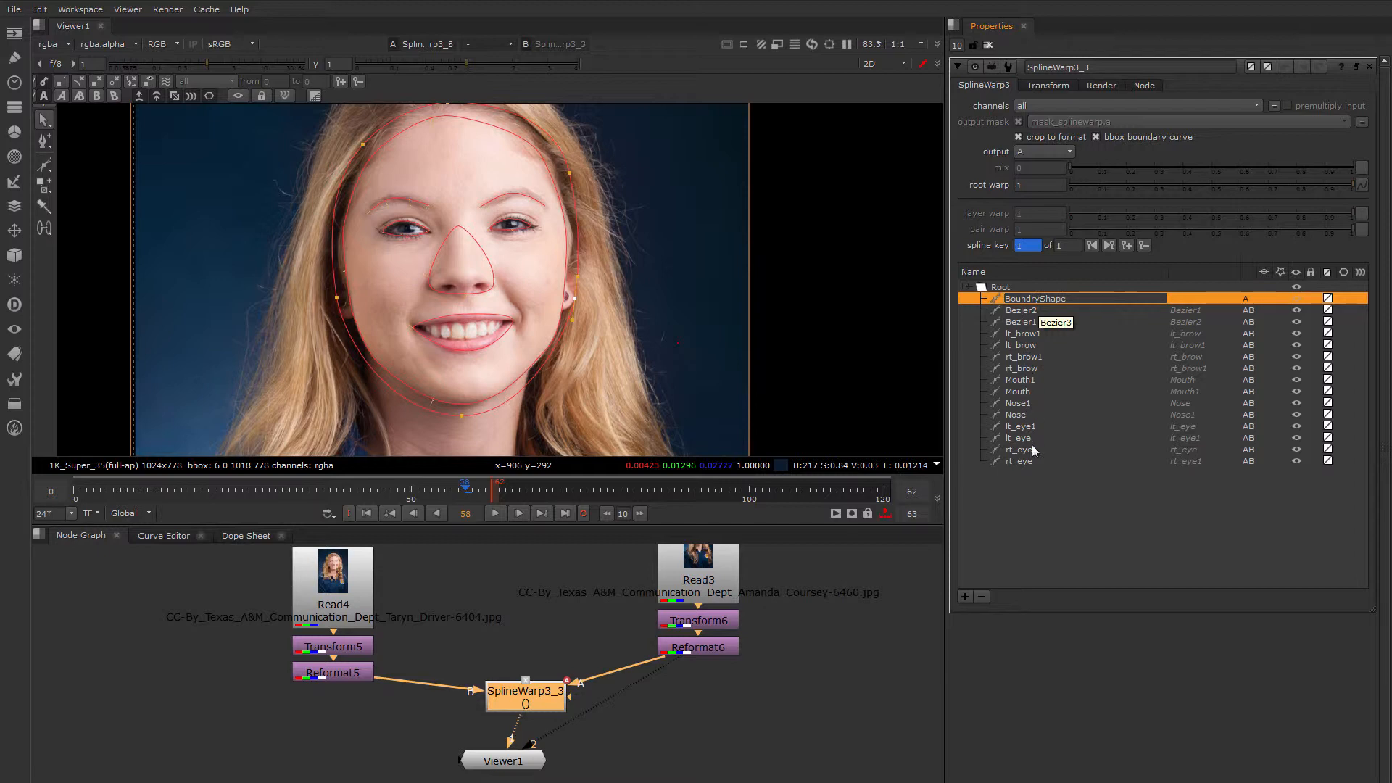
{"action": "key", "text": "Return"}
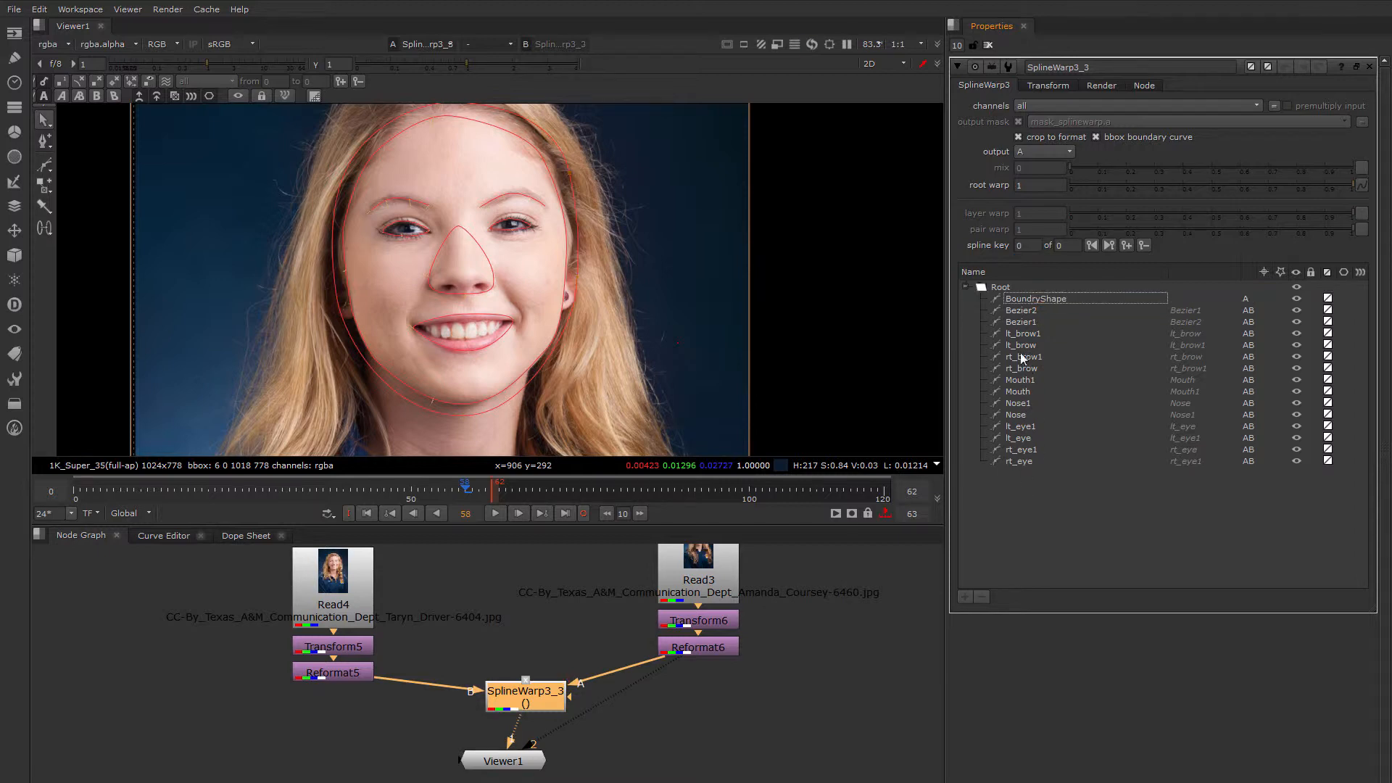
{"action": "left_click", "coordinate": [1012, 299]}
{"action": "left_click", "coordinate": [1345, 298]}
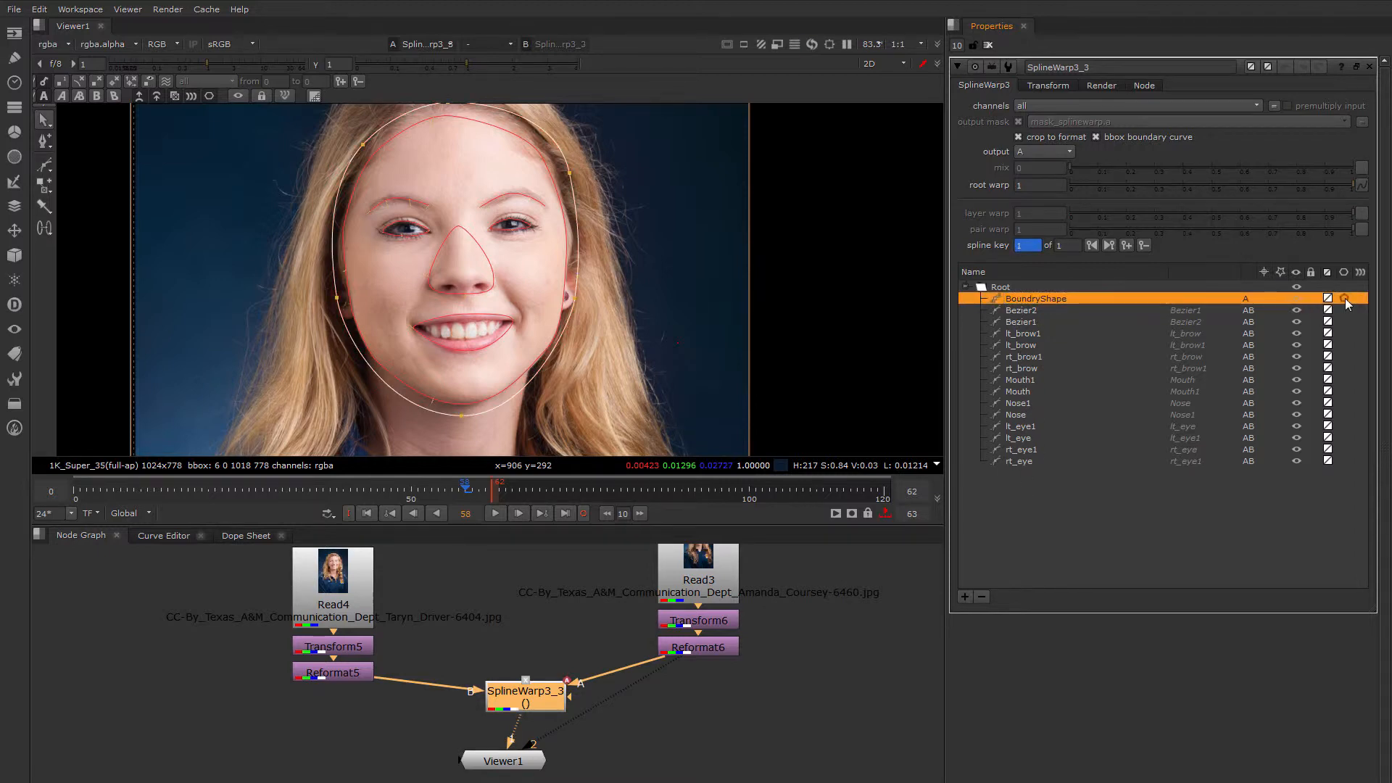
Switch the SplineWarp output back to AB morph and check the splines on the whole portrait
{"action": "scroll", "coordinate": [541, 238], "scroll_direction": "down", "scroll_amount": 3}
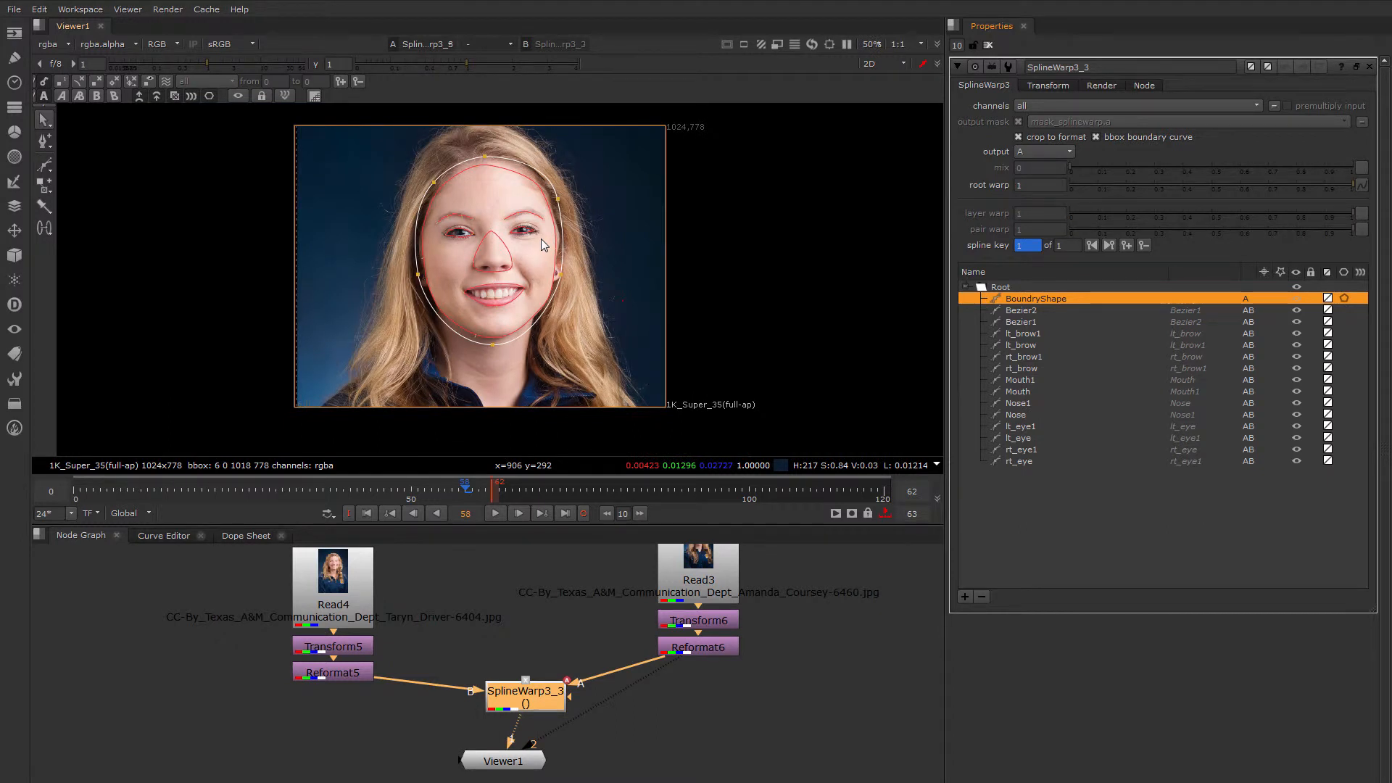
{"action": "left_click", "coordinate": [81, 94]}
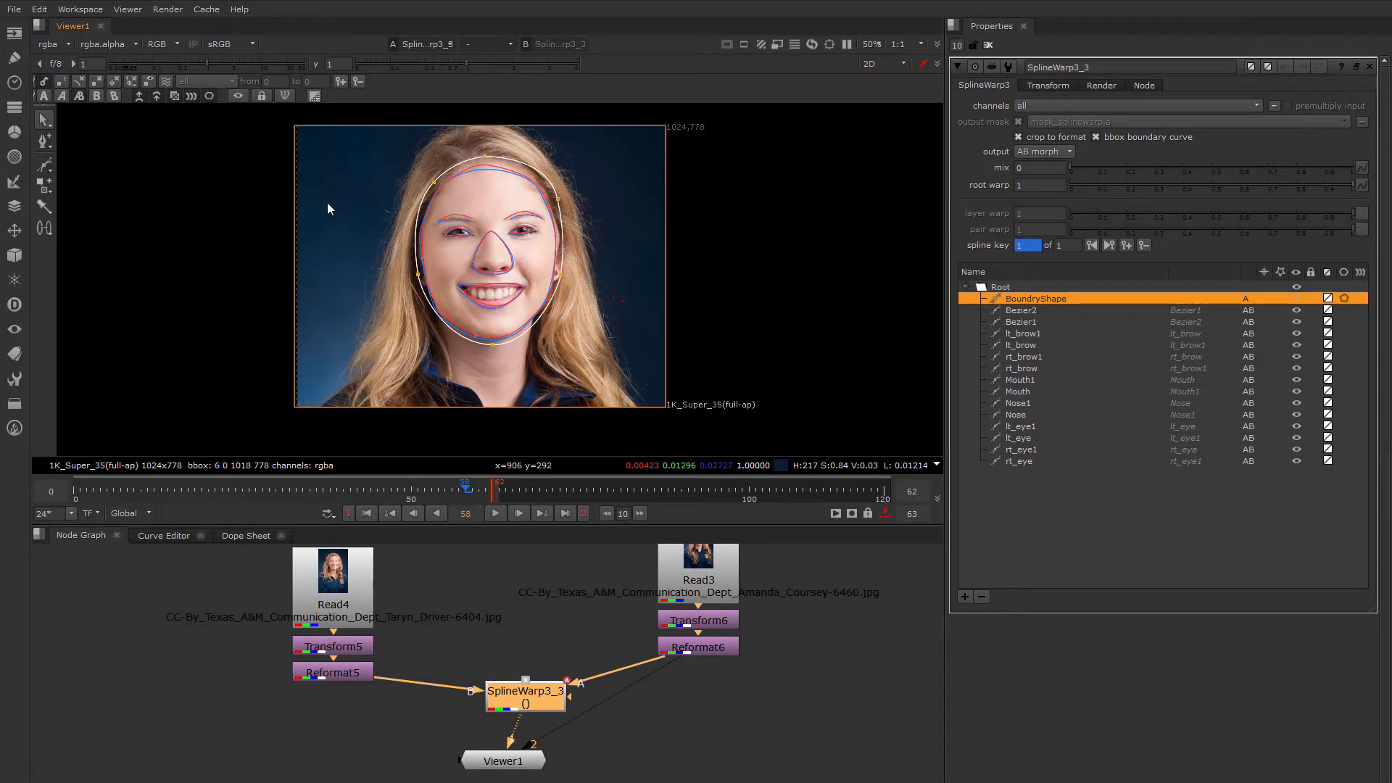
{"action": "scroll", "coordinate": [510, 263], "scroll_direction": "up", "scroll_amount": 3}
{"action": "scroll", "coordinate": [510, 263], "scroll_direction": "down", "scroll_amount": 2}
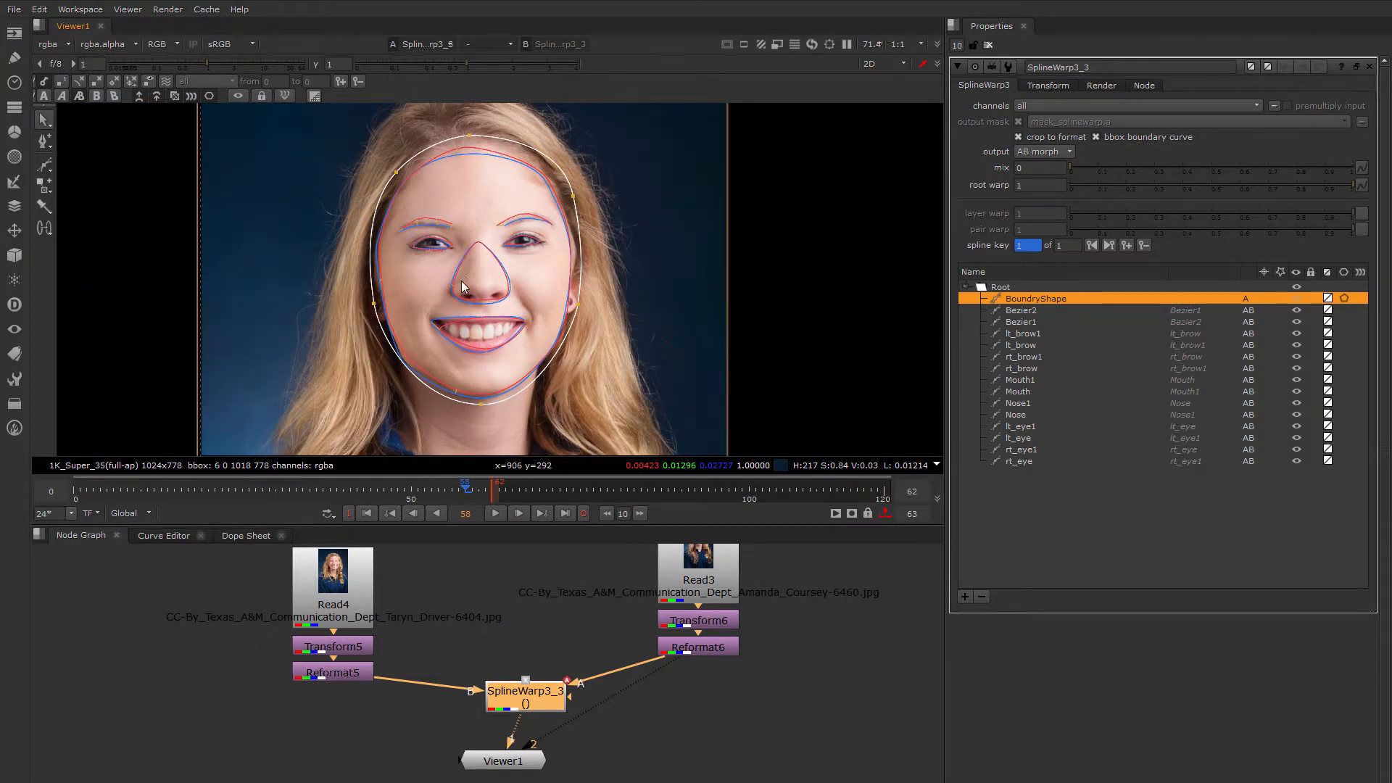
{"action": "scroll", "coordinate": [461, 281], "scroll_direction": "down", "scroll_amount": 1}
{"action": "middle_click_drag", "start_coordinate": [476, 294], "coordinate": [437, 279]}
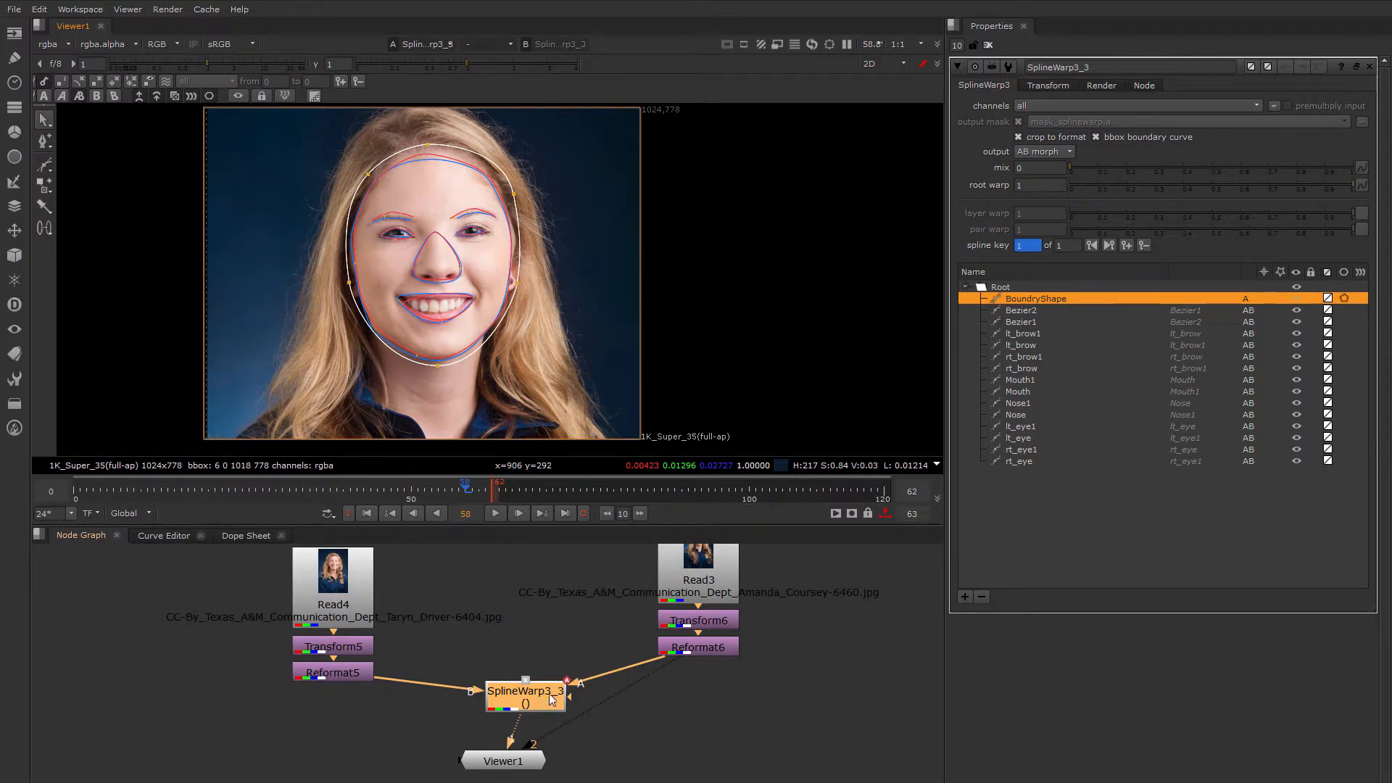
Move the Viewer1 node away from beneath the SplineWarp3_3 node in the node graph and reselect SplineWarp3_3
{"action": "middle_click_drag", "start_coordinate": [544, 694], "coordinate": [500, 668]}
{"action": "left_click_drag", "start_coordinate": [467, 737], "coordinate": [294, 705]}
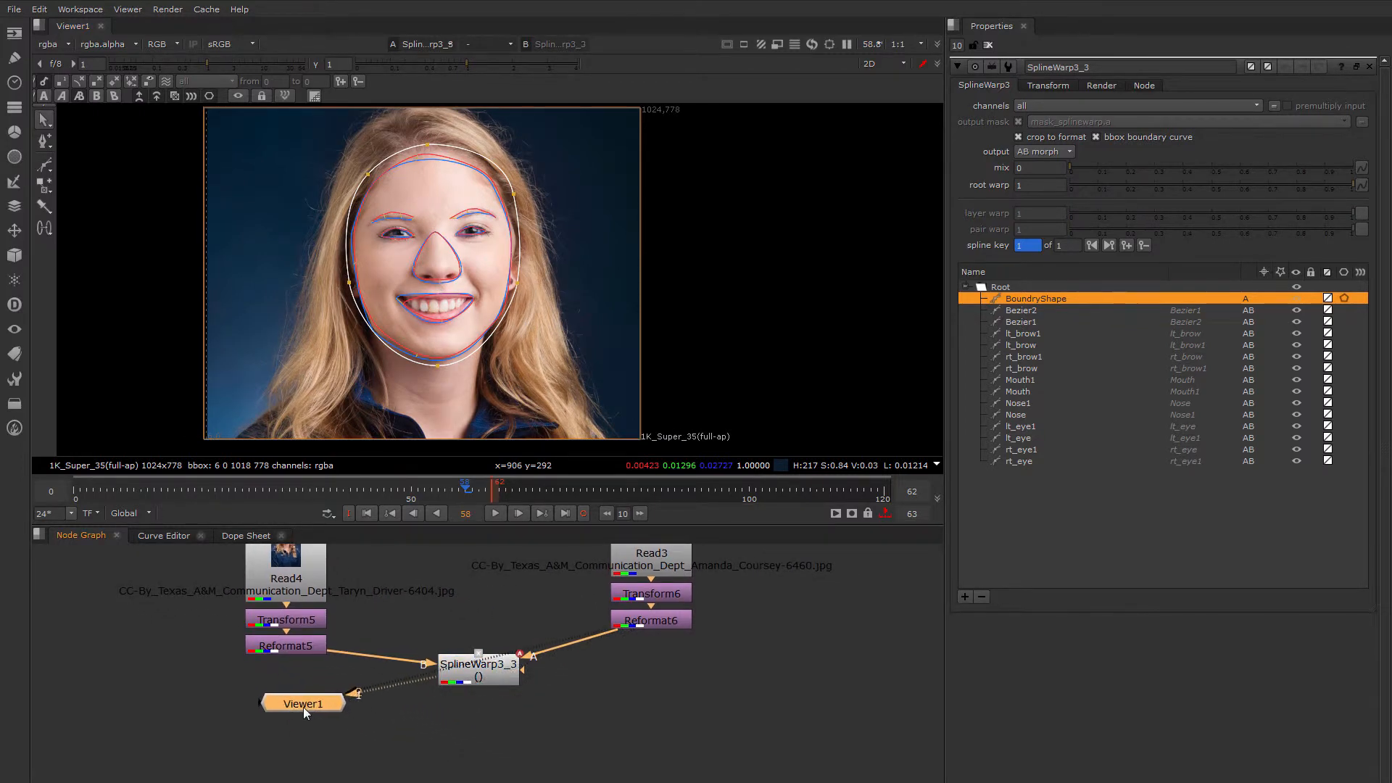
{"action": "left_click", "coordinate": [489, 681]}
{"action": "scroll", "coordinate": [489, 674], "scroll_direction": "up", "scroll_amount": 2}
{"action": "middle_click_drag", "start_coordinate": [489, 672], "coordinate": [508, 667]}
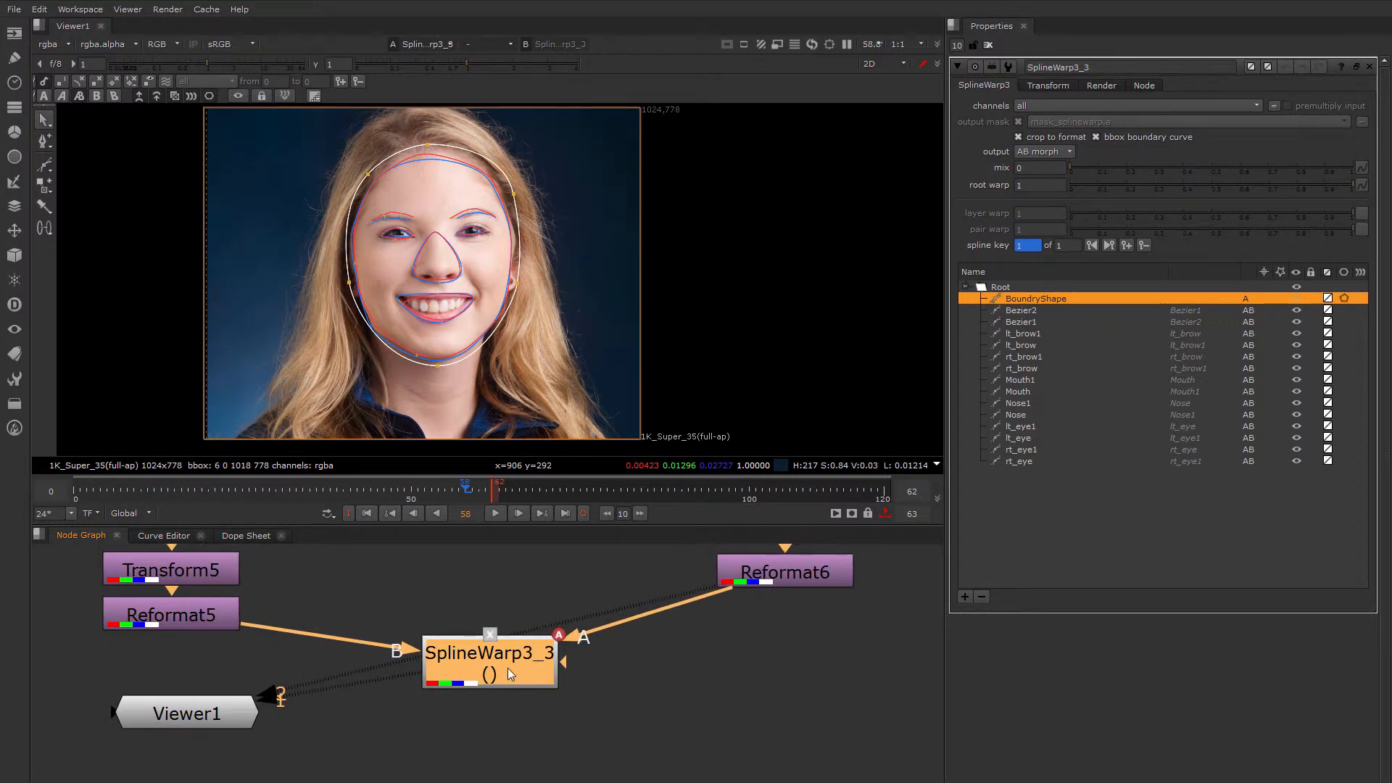
Hide the viewer overlay and vary the root warp back and forth to test the deformation, ending at 0
{"action": "middle_click_drag", "start_coordinate": [549, 232], "coordinate": [481, 247]}
{"action": "key", "text": "o"}
{"action": "scroll", "coordinate": [494, 242], "scroll_direction": "up", "scroll_amount": 2}
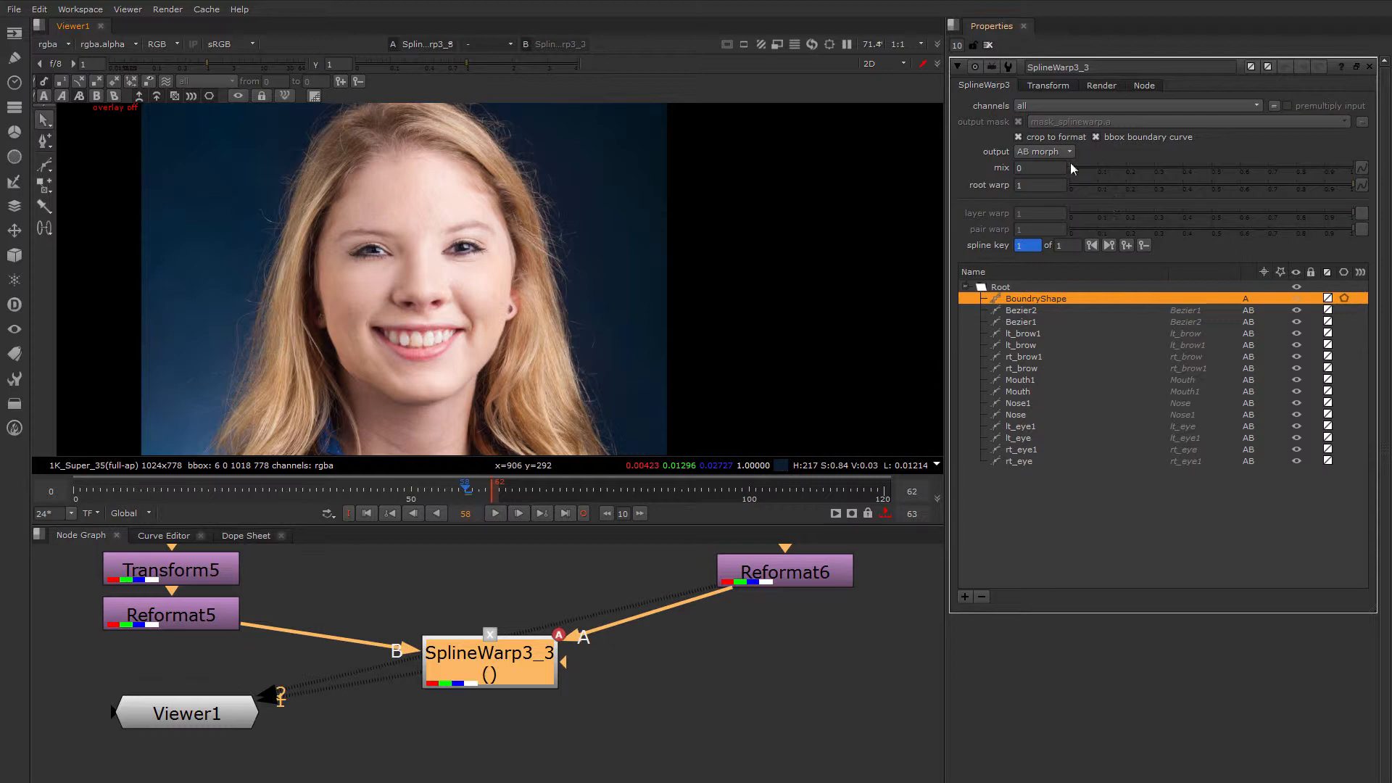
{"action": "left_click_drag", "start_coordinate": [1349, 185], "coordinate": [1002, 199]}
{"action": "left_click", "coordinate": [1338, 188]}
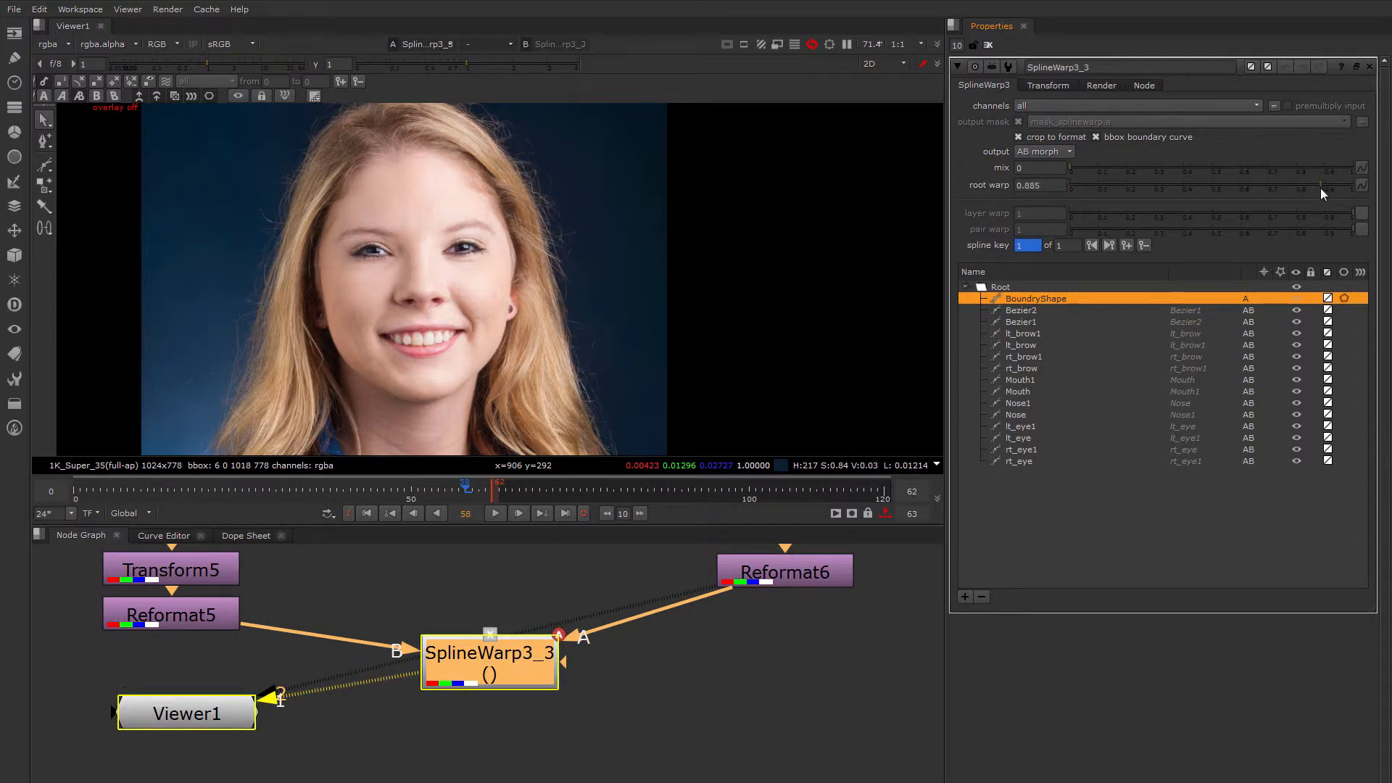
{"action": "left_click_drag", "start_coordinate": [1322, 191], "coordinate": [1123, 198]}
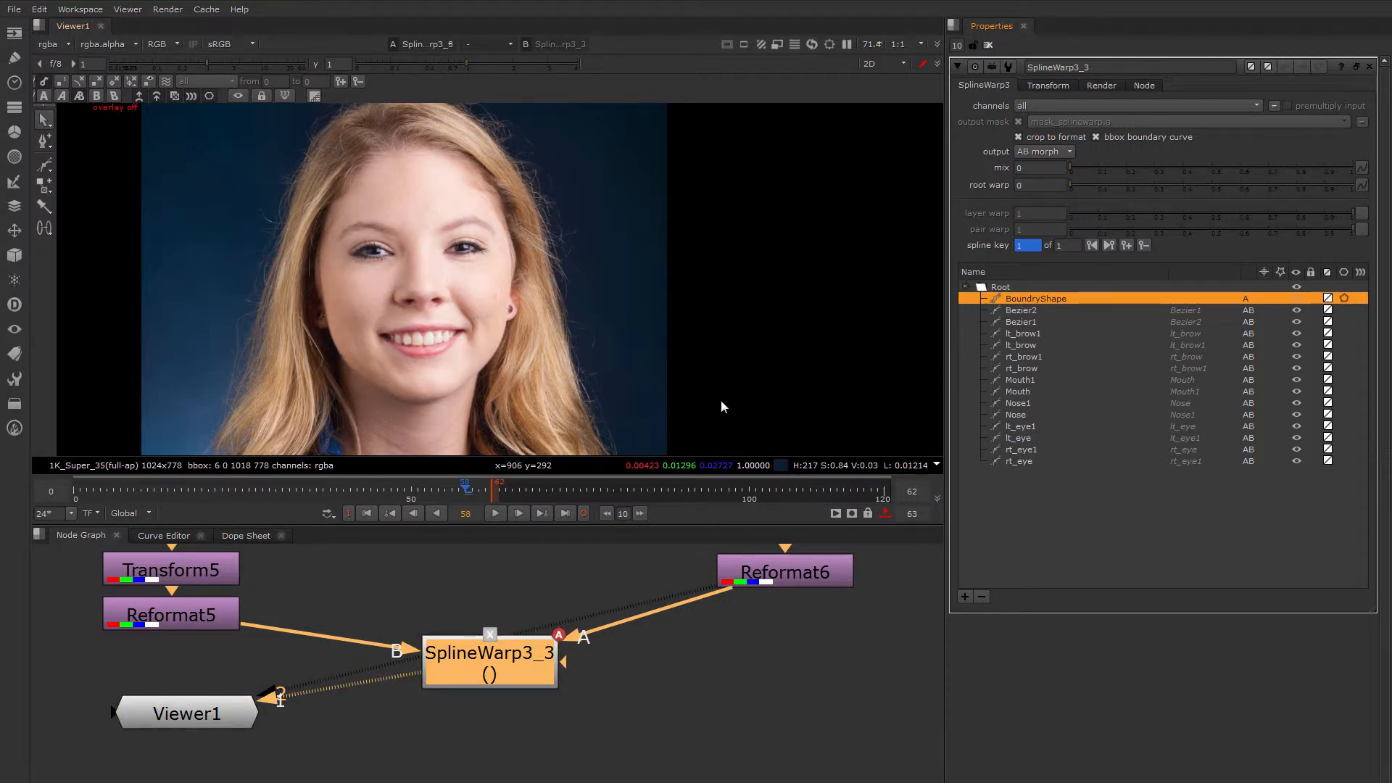
Reset the timeline to the full 0 to 120 playback range and go to frame 0
{"action": "left_click", "coordinate": [582, 513]}
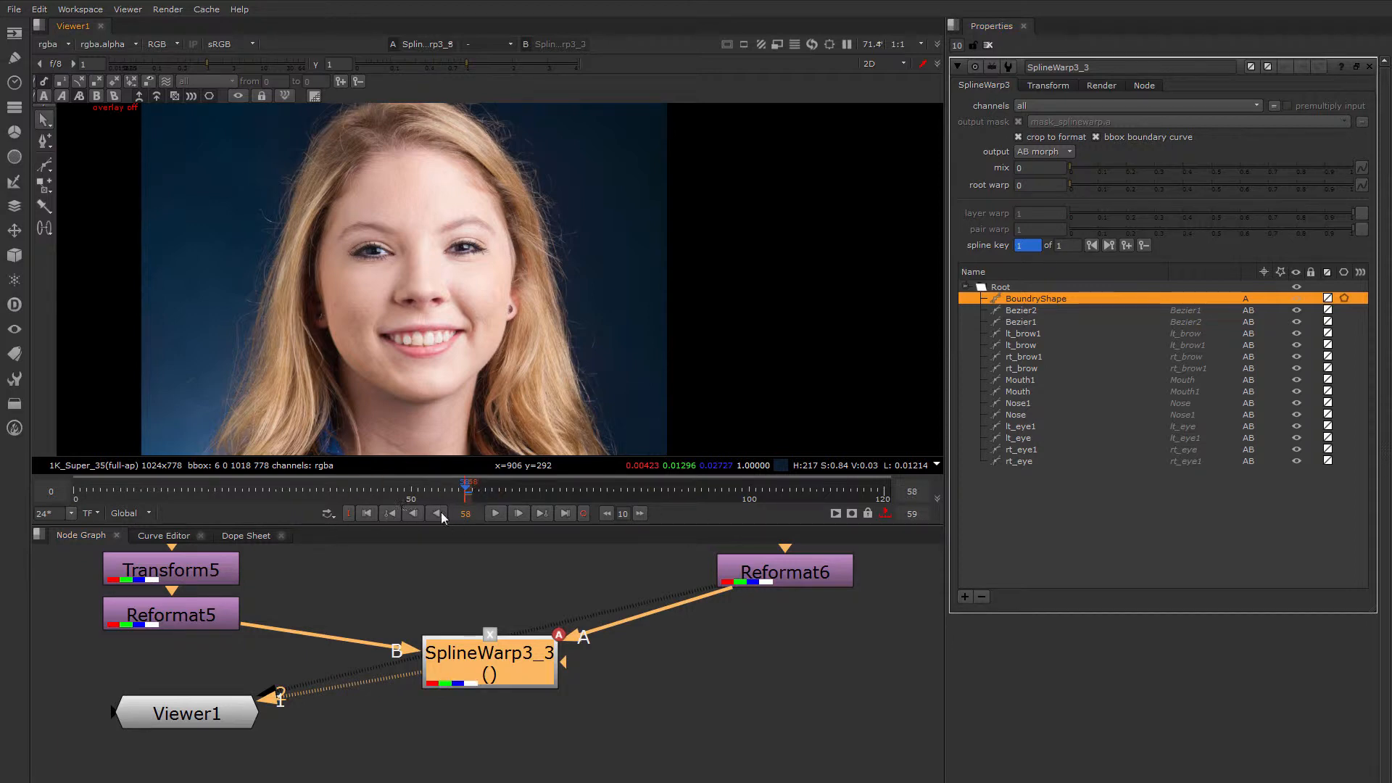
{"action": "left_click", "coordinate": [141, 513]}
{"action": "left_click", "coordinate": [139, 527]}
{"action": "left_click_drag", "start_coordinate": [134, 492], "coordinate": [74, 499]}
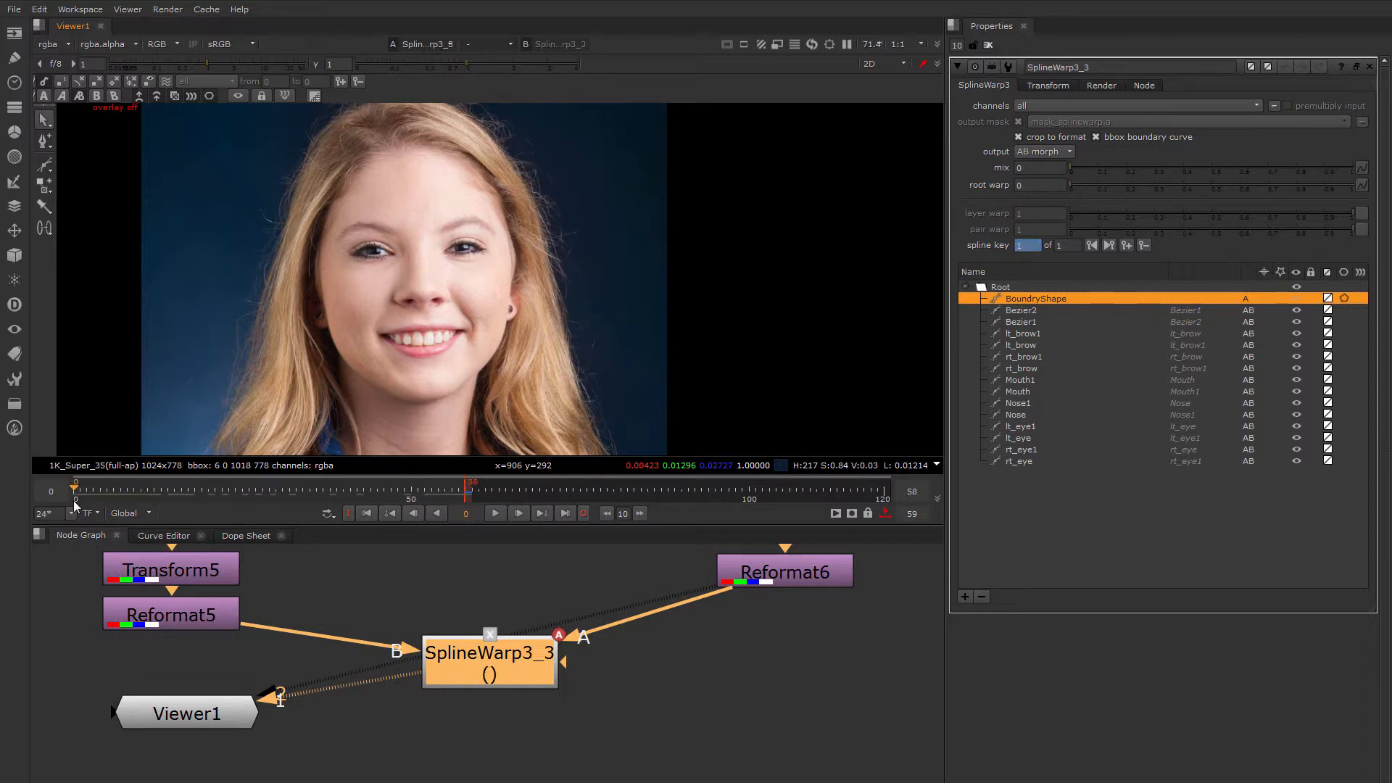
{"action": "left_click", "coordinate": [885, 514]}
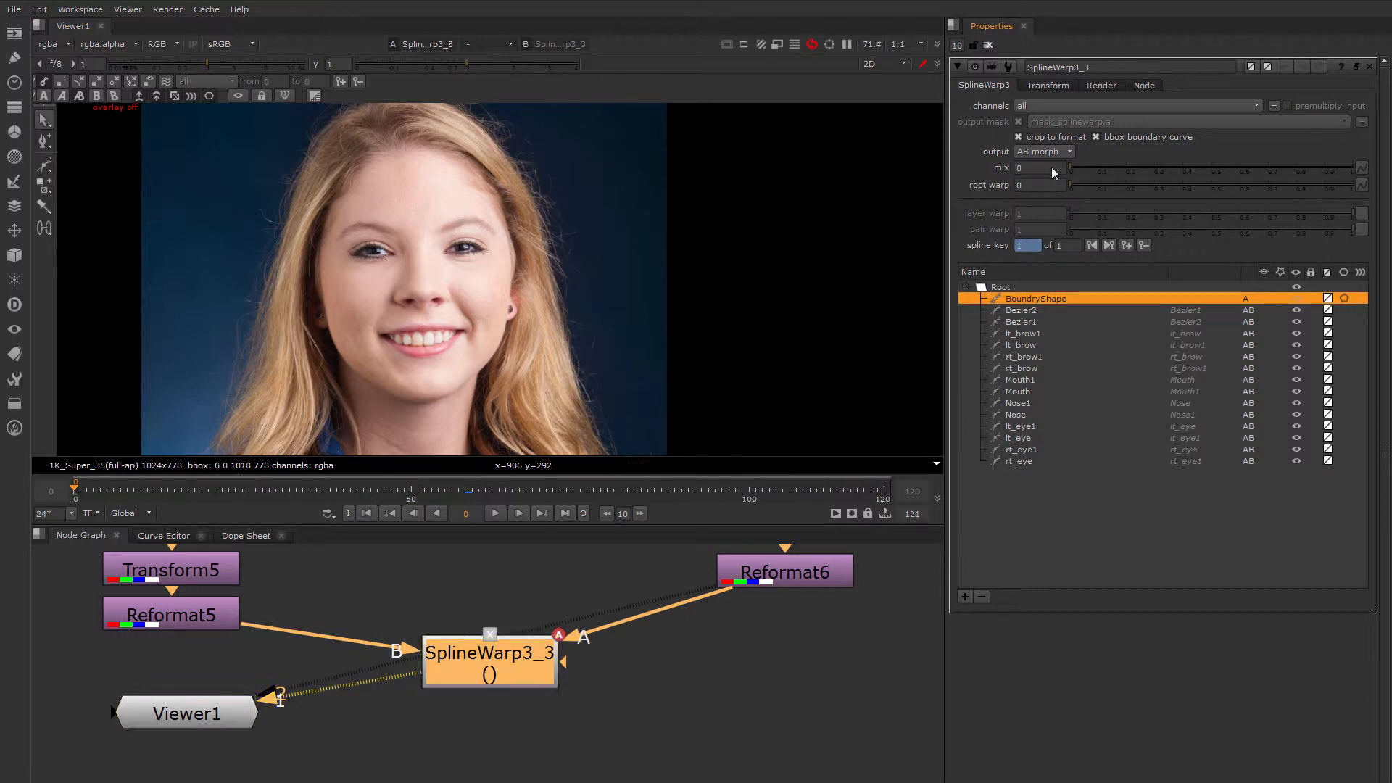
Key the mix at 0 on frame 0 and the root warp at 0 on frame 15
{"action": "right_click", "coordinate": [1045, 171]}
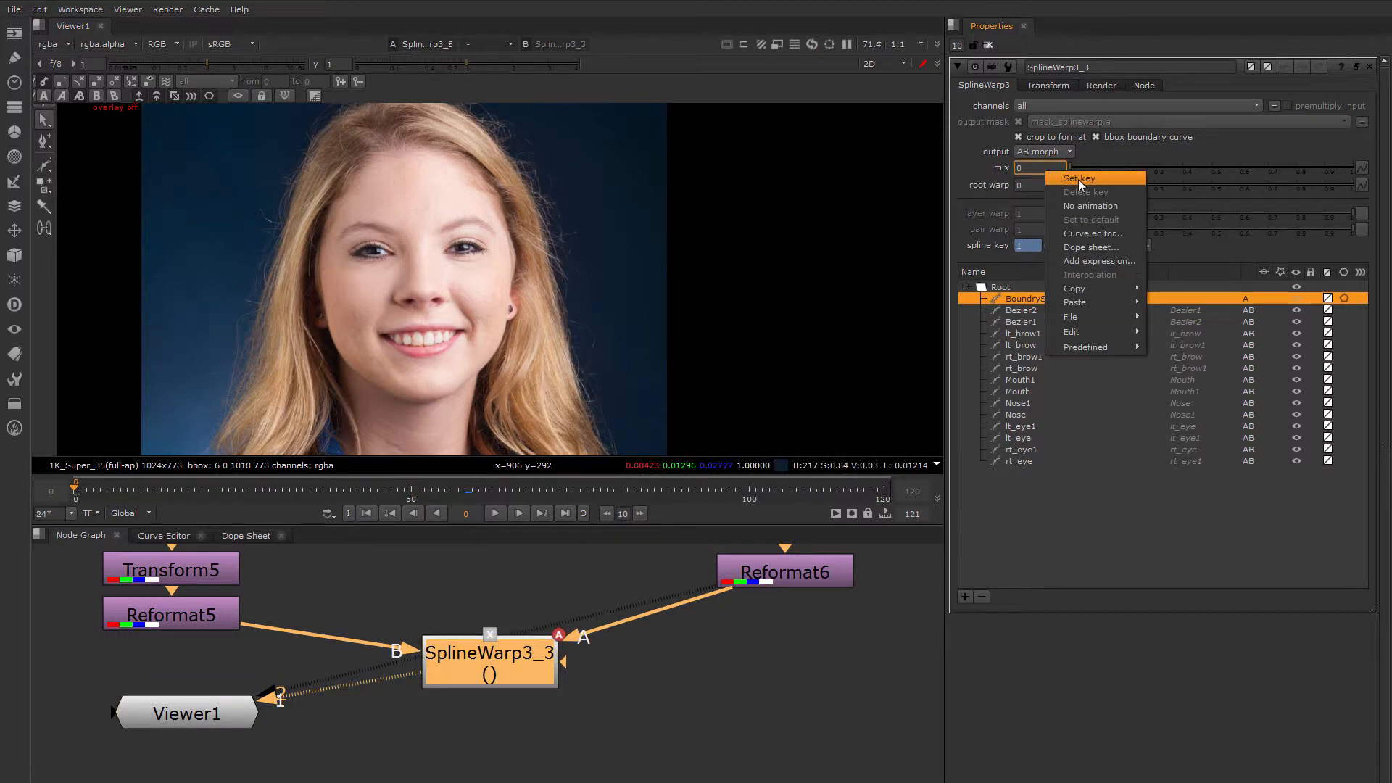
{"action": "left_click", "coordinate": [1077, 180]}
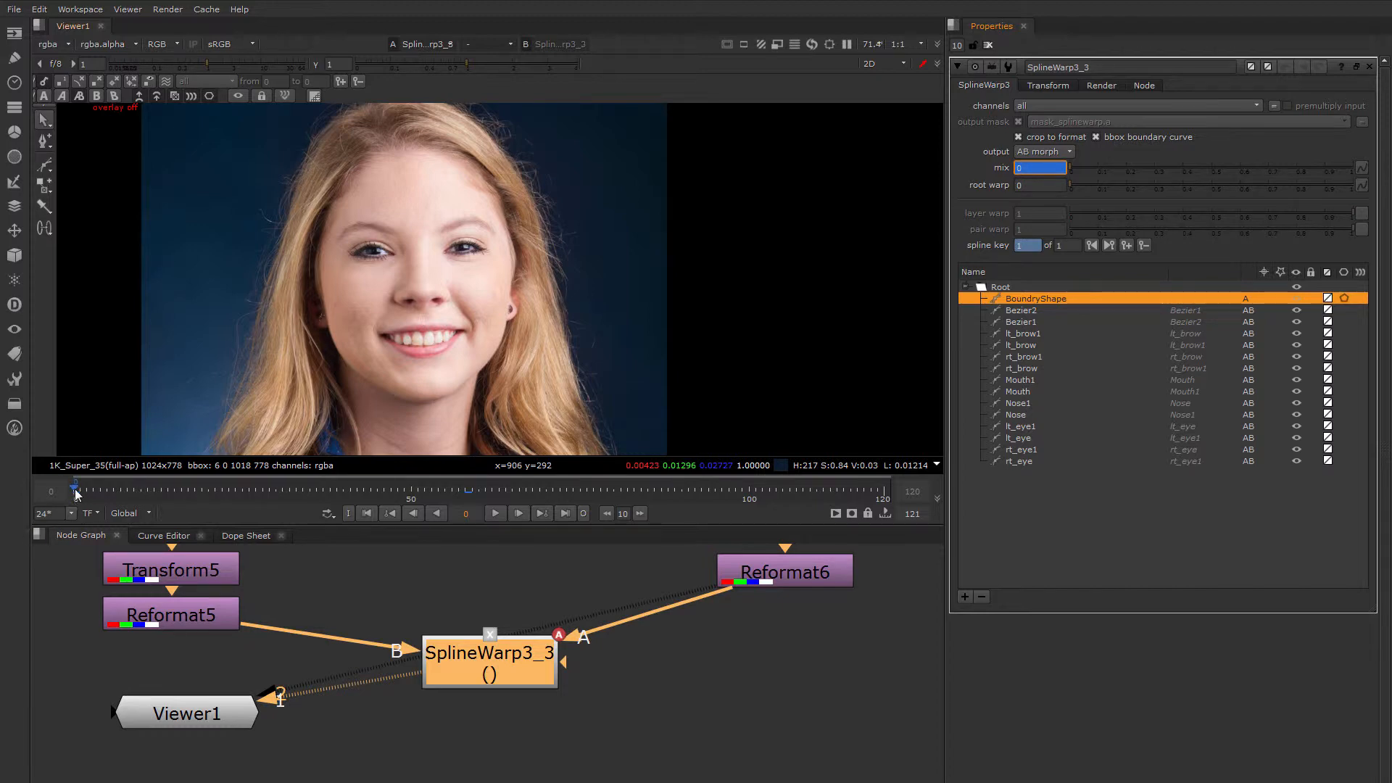
{"action": "left_click", "coordinate": [185, 493]}
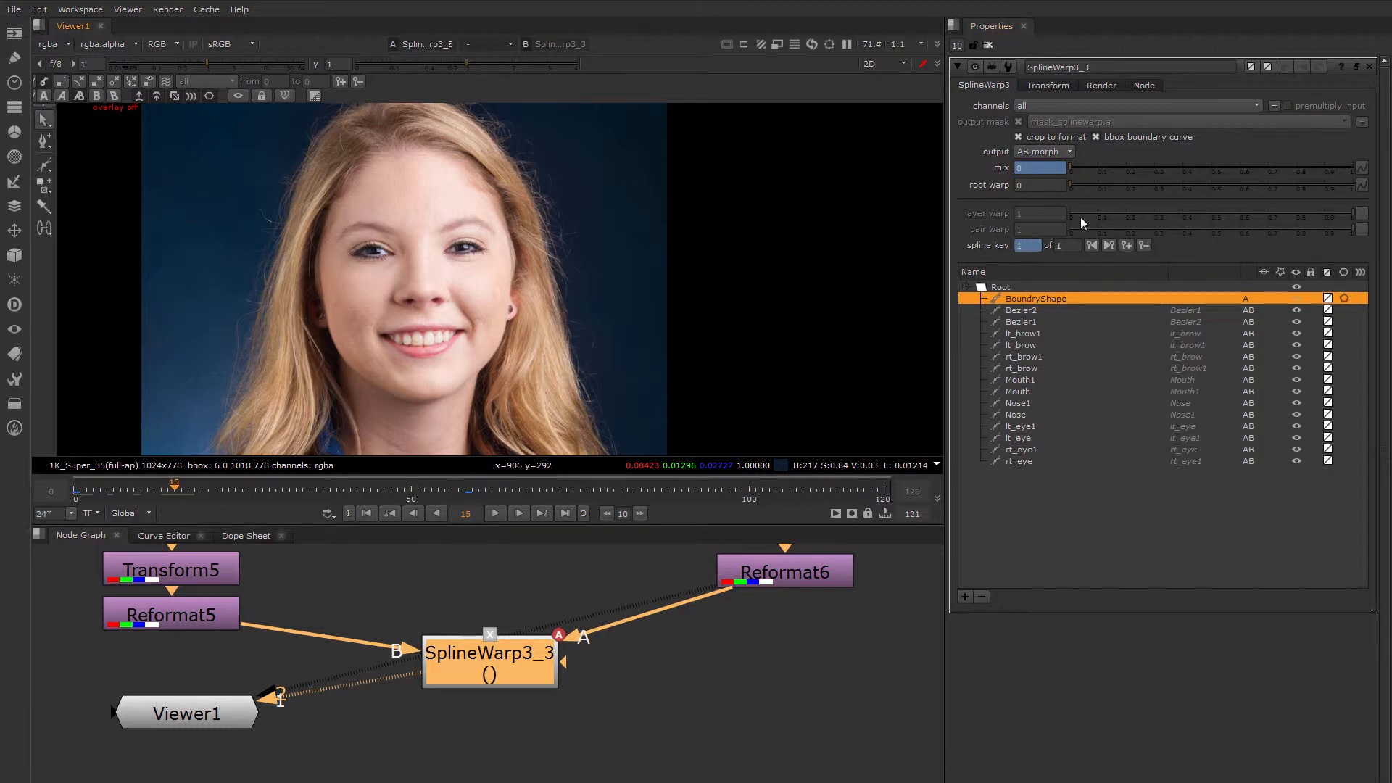
{"action": "right_click", "coordinate": [1038, 186]}
{"action": "left_click", "coordinate": [1062, 193]}
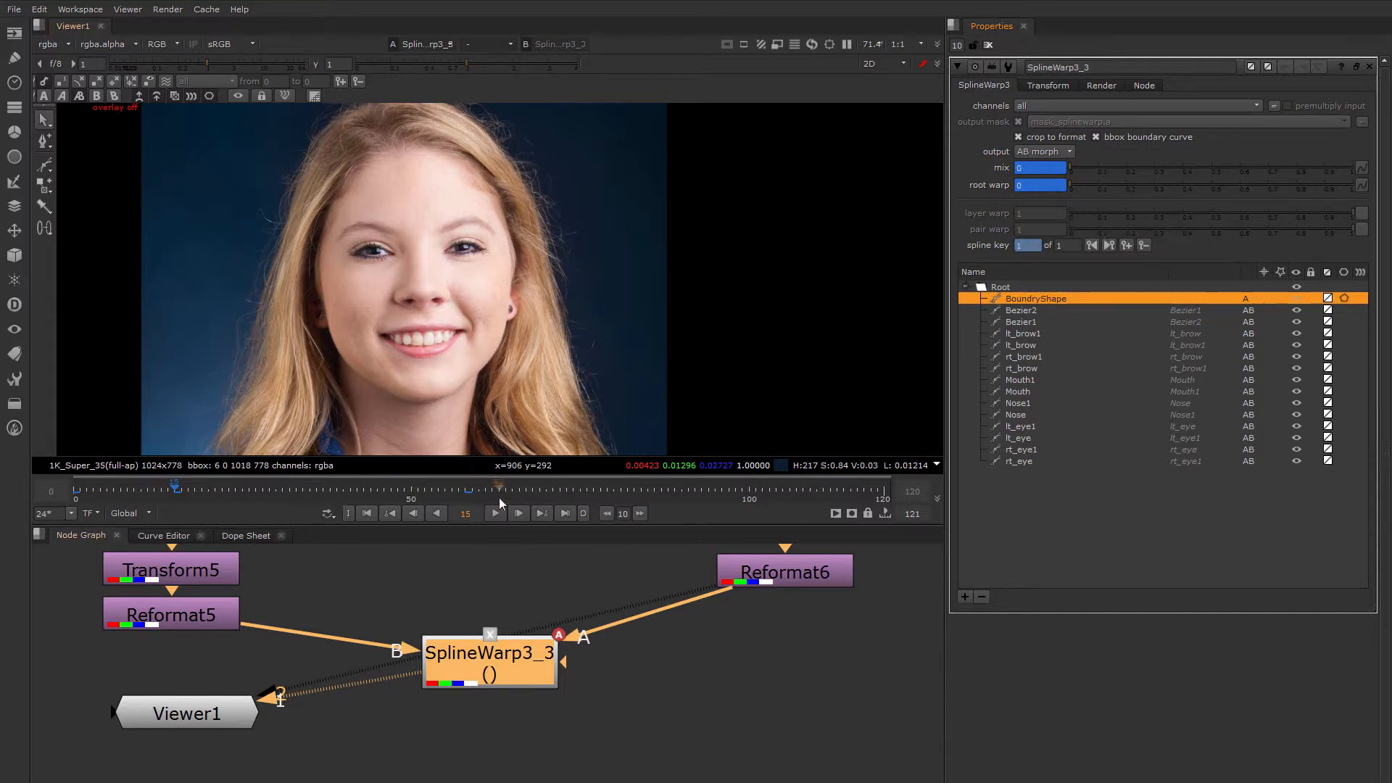
Go to frame 60 and key the root warp at 1
{"action": "left_click_drag", "start_coordinate": [498, 497], "coordinate": [442, 500]}
{"action": "left_click_drag", "start_coordinate": [250, 504], "coordinate": [480, 503]}
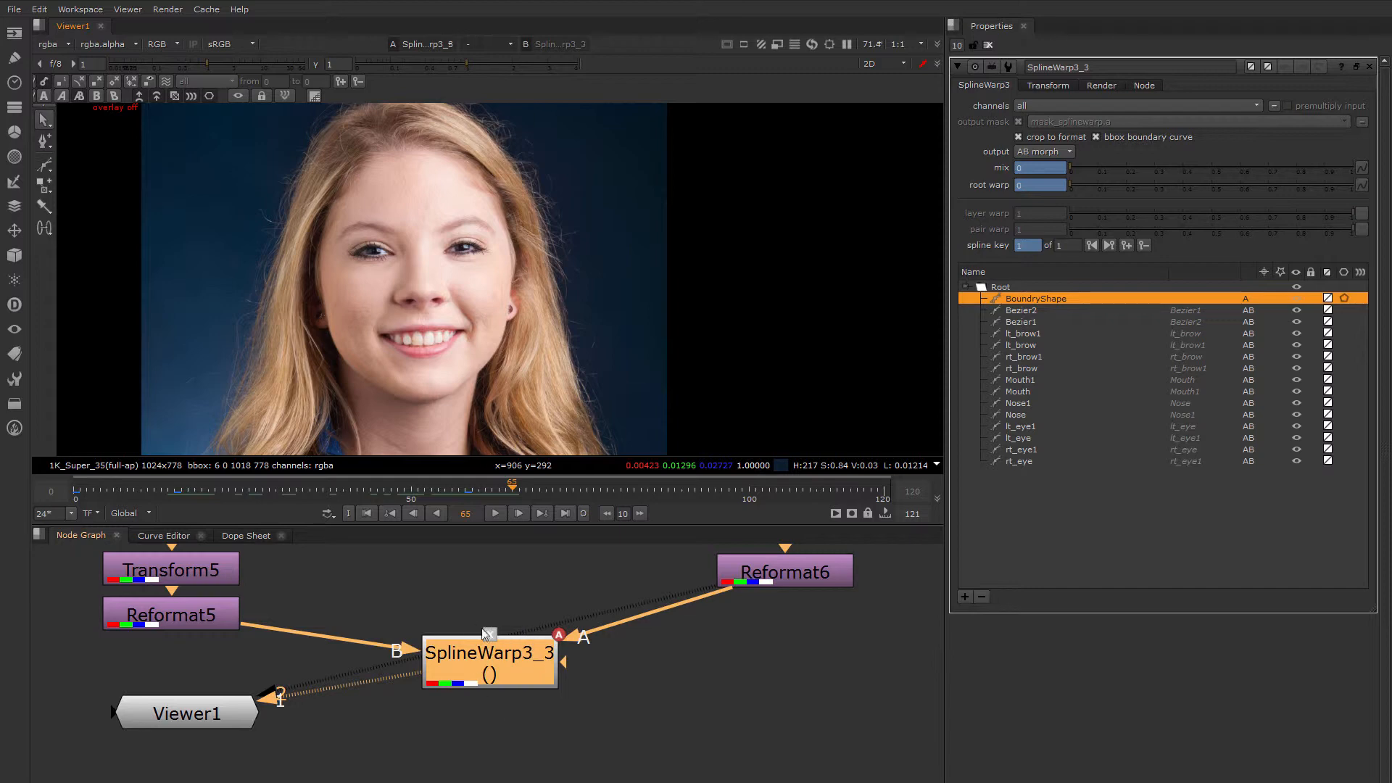
{"action": "left_click", "coordinate": [453, 495]}
{"action": "left_click", "coordinate": [478, 496]}
{"action": "left_click_drag", "start_coordinate": [1069, 186], "coordinate": [1381, 185]}
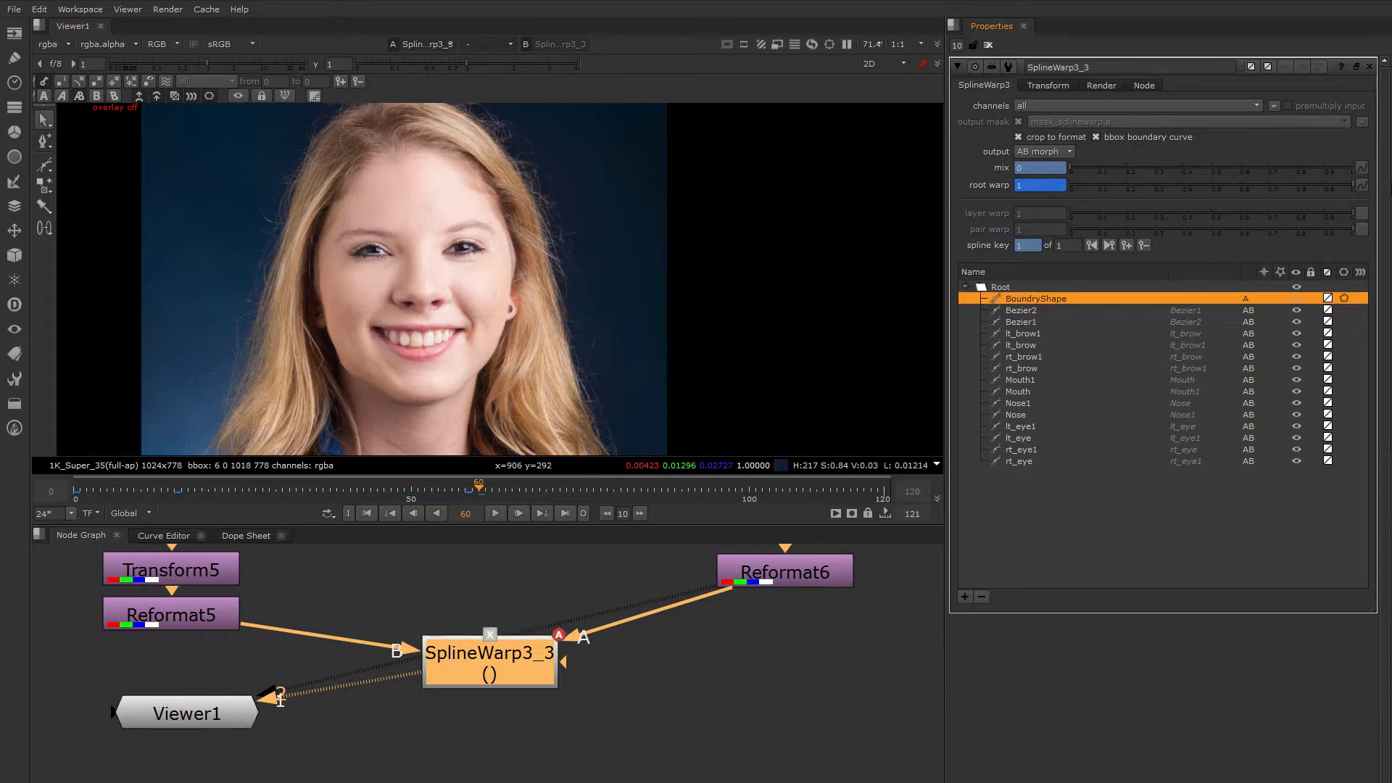
Go to frame 38 and raise the mix to 0.65, comparing lower blend values on the way
{"action": "left_click_drag", "start_coordinate": [468, 486], "coordinate": [330, 498]}
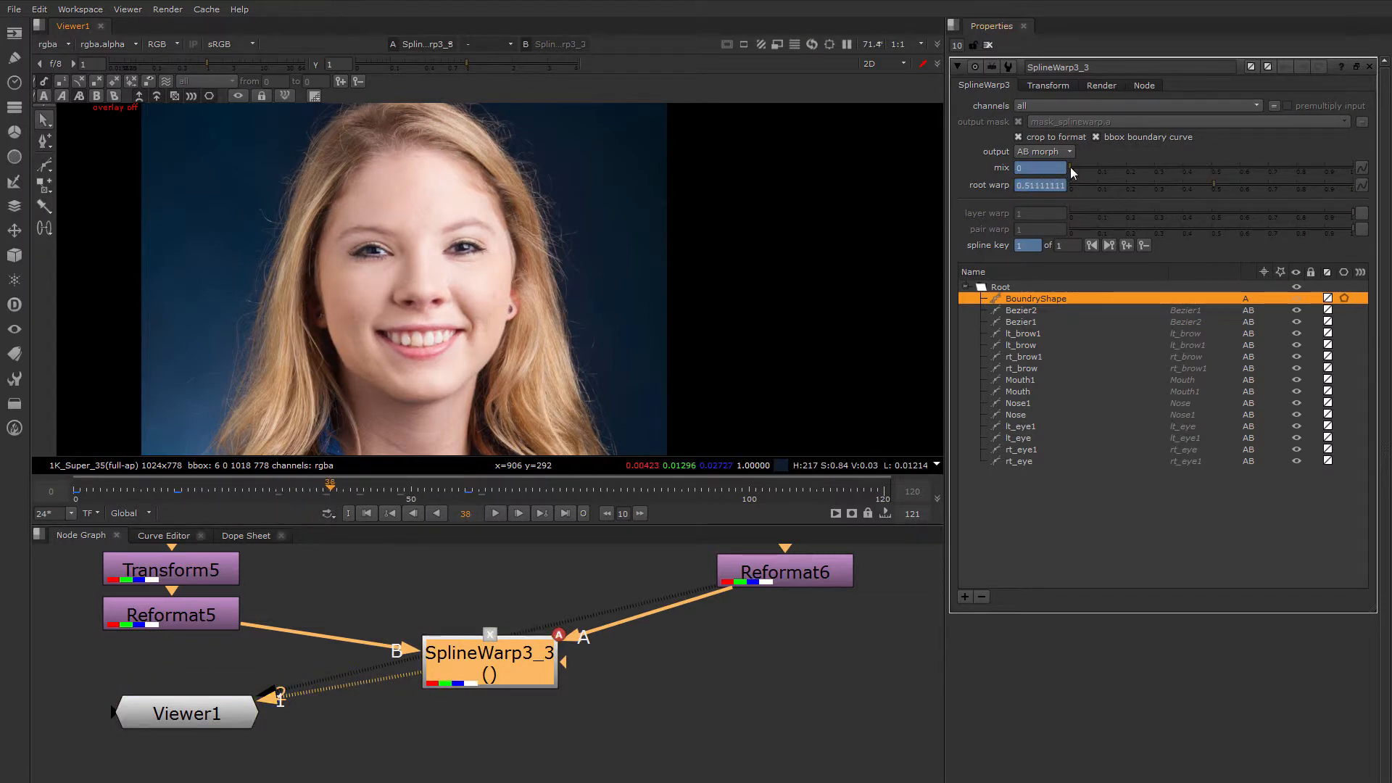
{"action": "left_click_drag", "start_coordinate": [1069, 166], "coordinate": [1184, 163]}
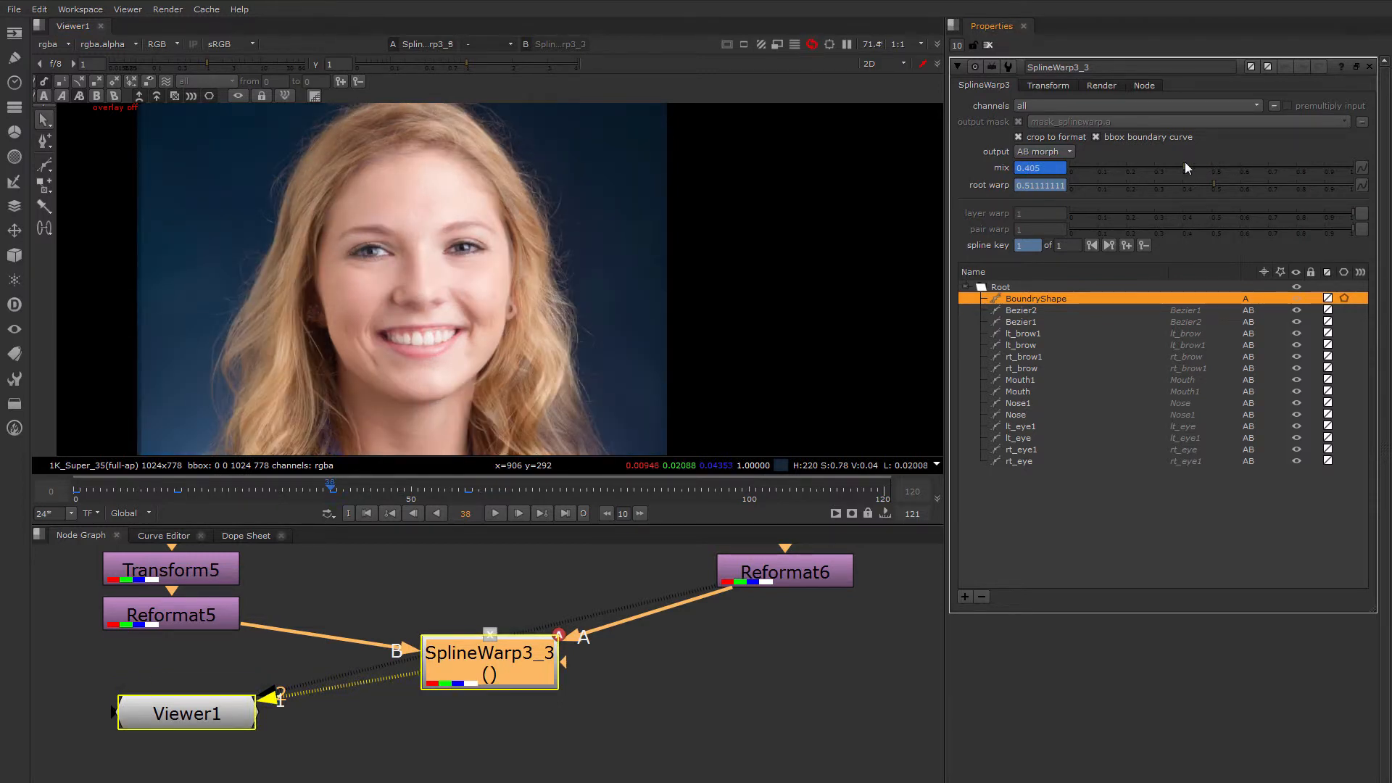
{"action": "left_click", "coordinate": [1211, 158]}
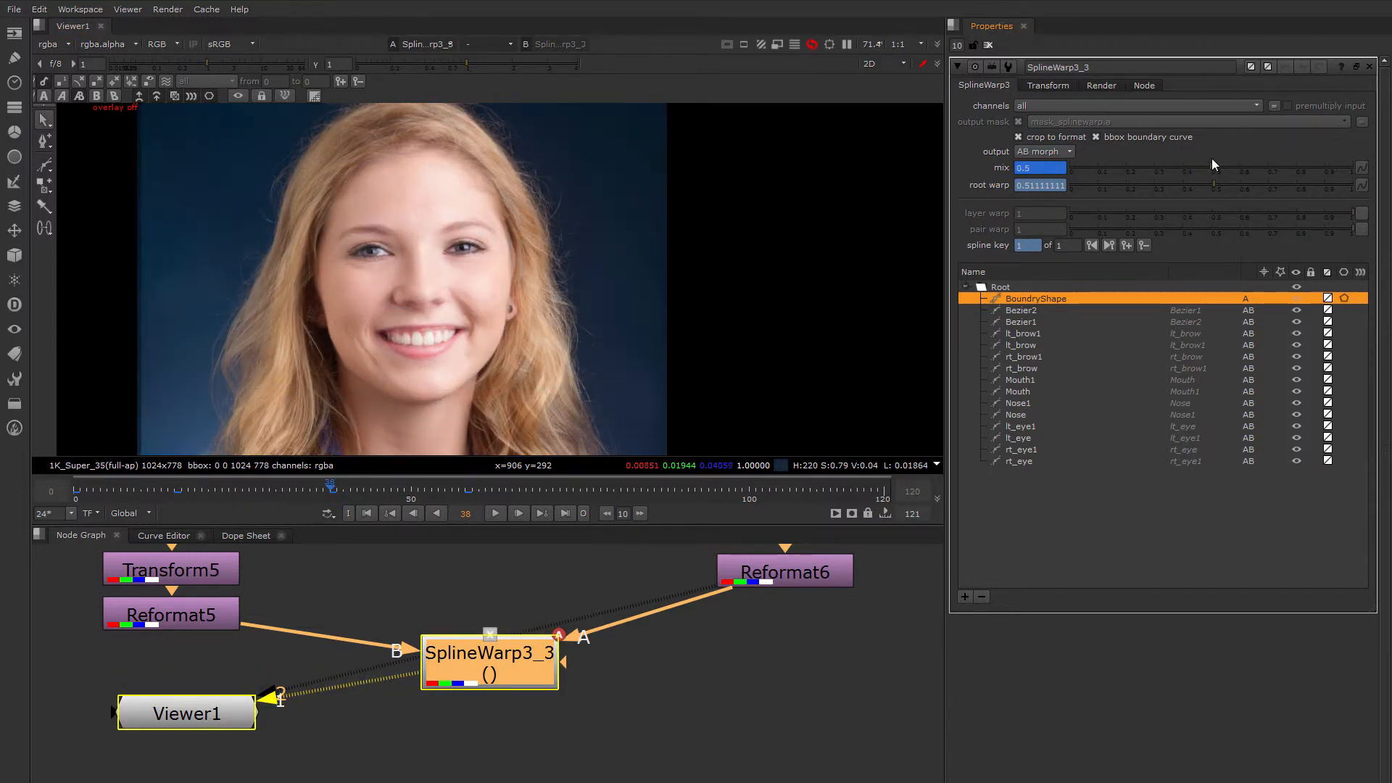
{"action": "left_click_drag", "start_coordinate": [1206, 160], "coordinate": [1254, 170]}
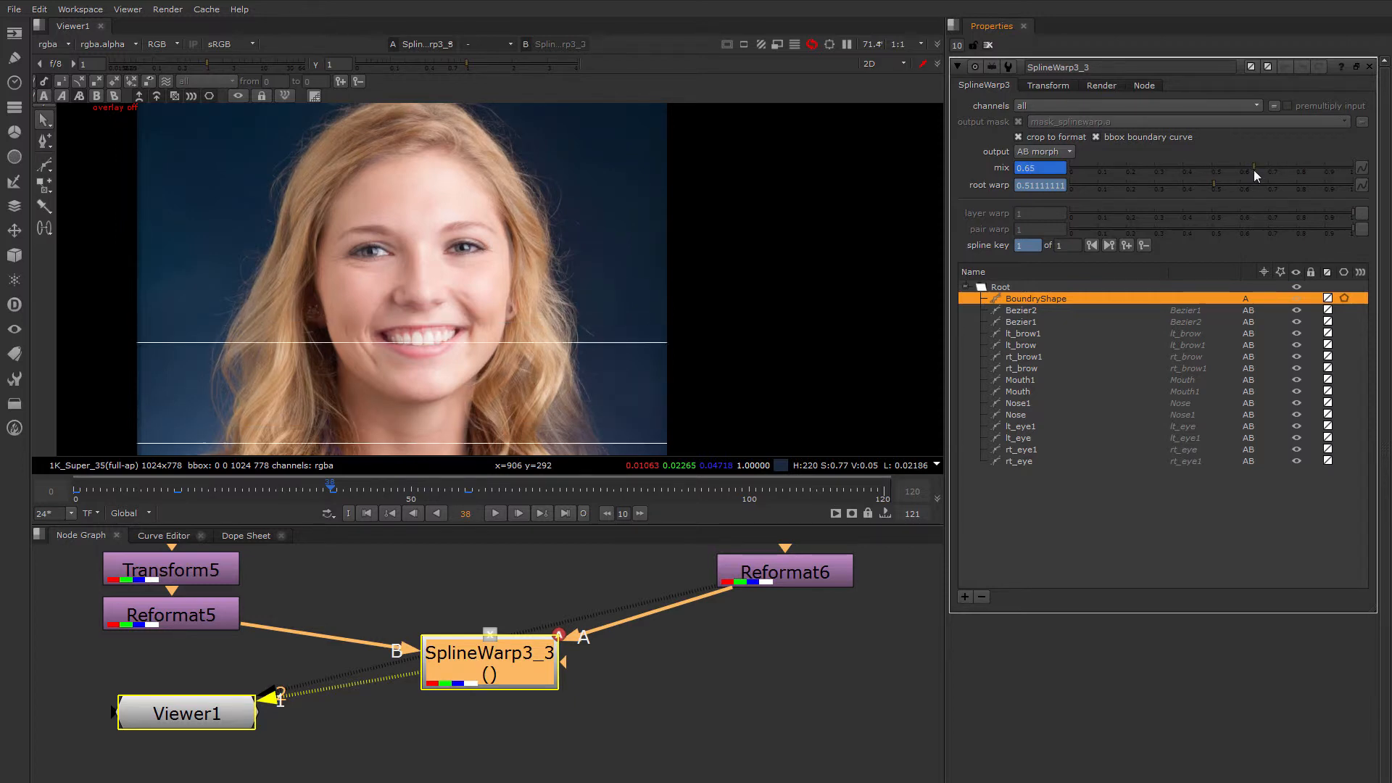
Go to frame 58 and raise the mix above 0.85
{"action": "left_click_drag", "start_coordinate": [336, 490], "coordinate": [465, 494]}
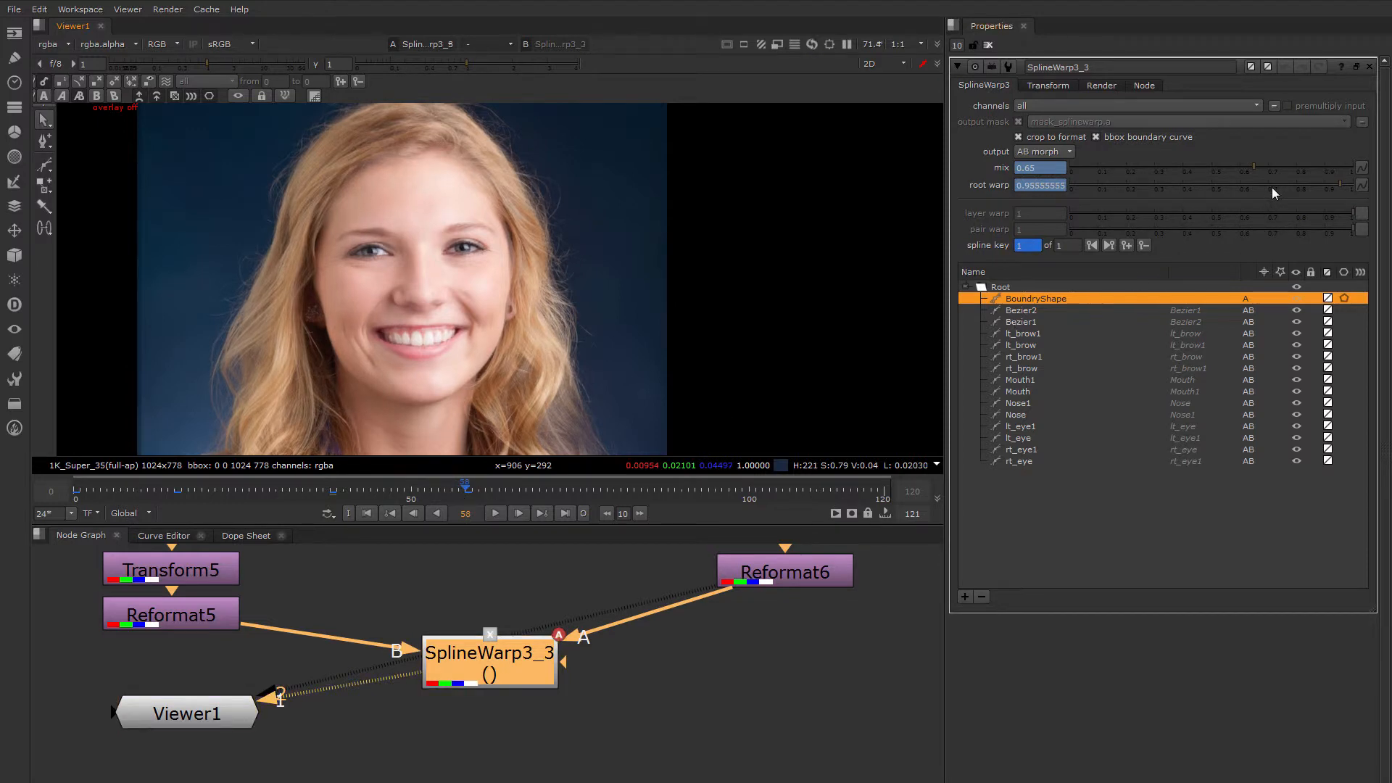
{"action": "left_click_drag", "start_coordinate": [1272, 174], "coordinate": [1290, 171]}
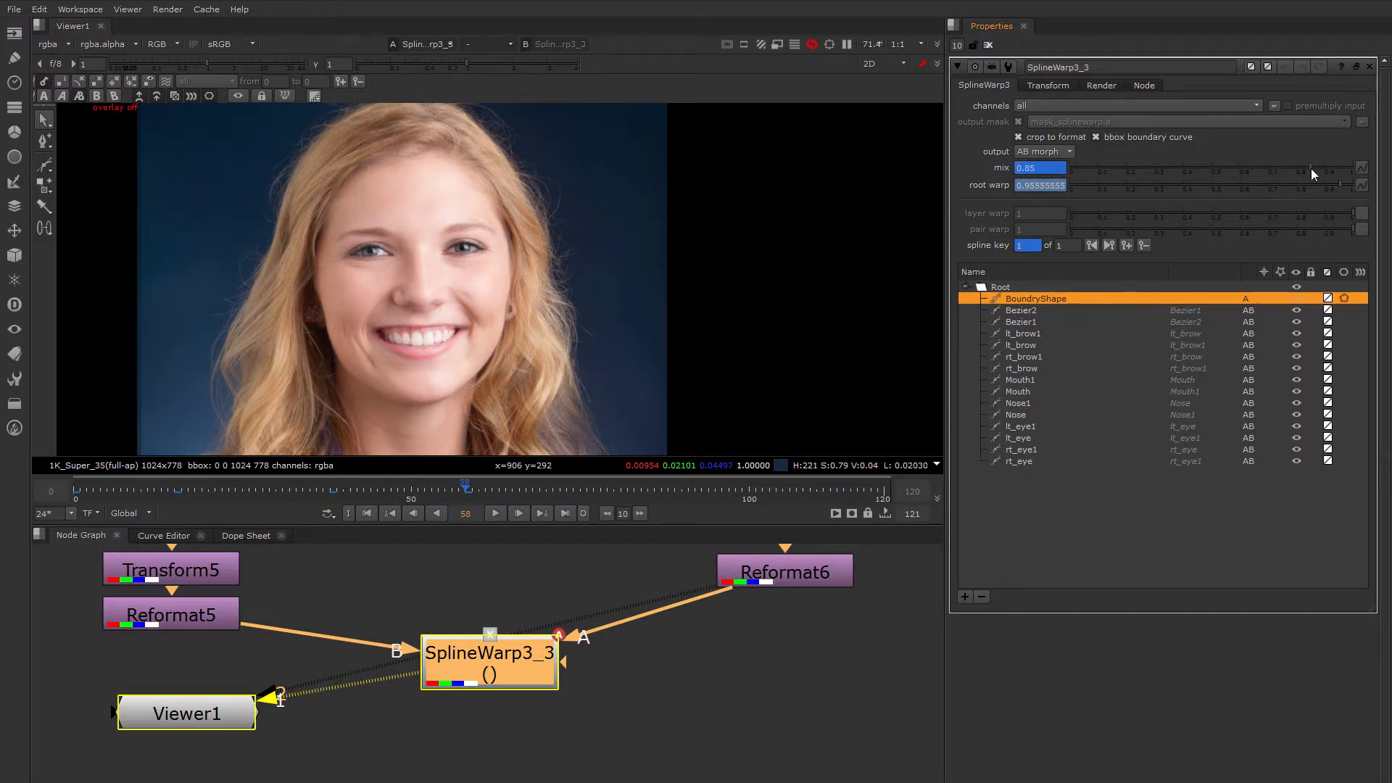
{"action": "left_click_drag", "start_coordinate": [1310, 168], "coordinate": [1332, 168]}
Go to frame 34, show the spline overlay and move the upper-lip point of the Mouth1 spline up slightly
{"action": "left_click_drag", "start_coordinate": [470, 491], "coordinate": [302, 494]}
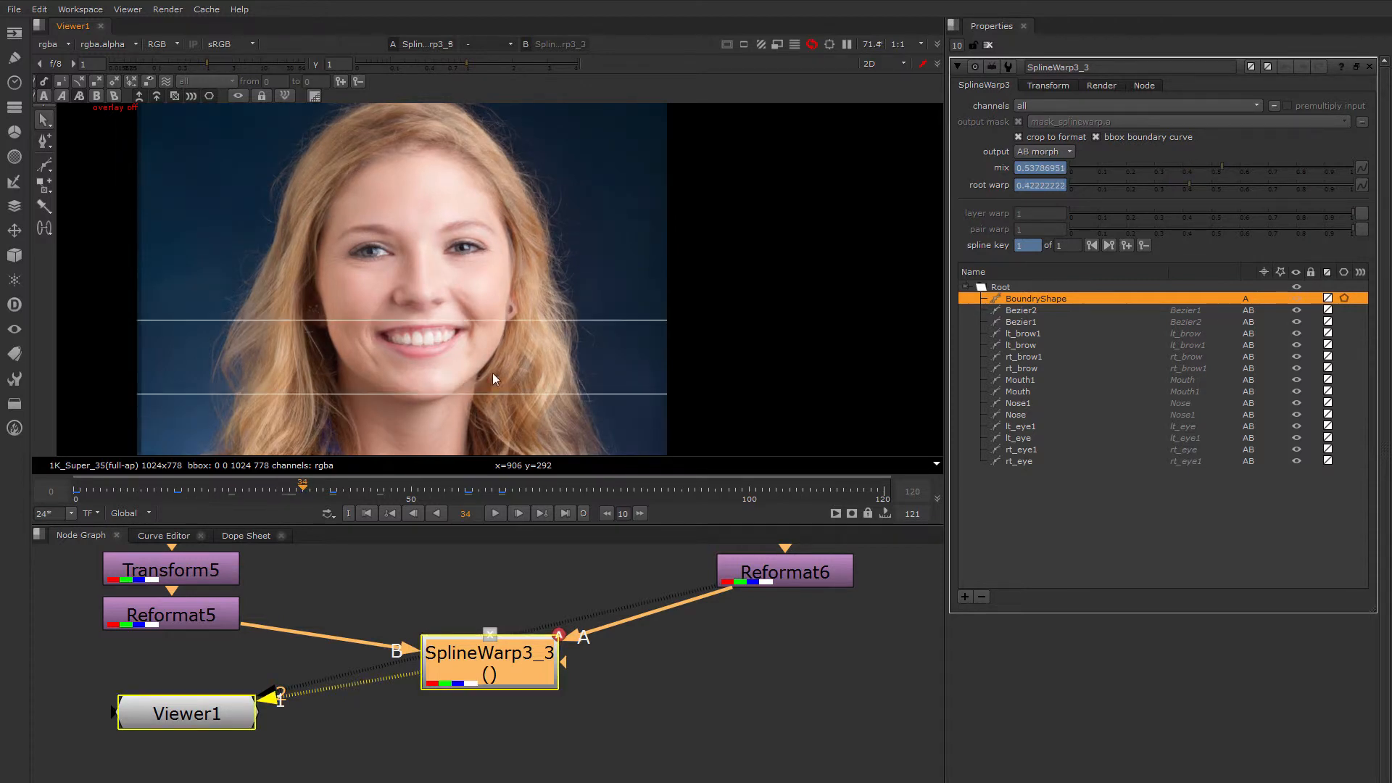
{"action": "scroll", "coordinate": [467, 280], "scroll_direction": "up", "scroll_amount": 5}
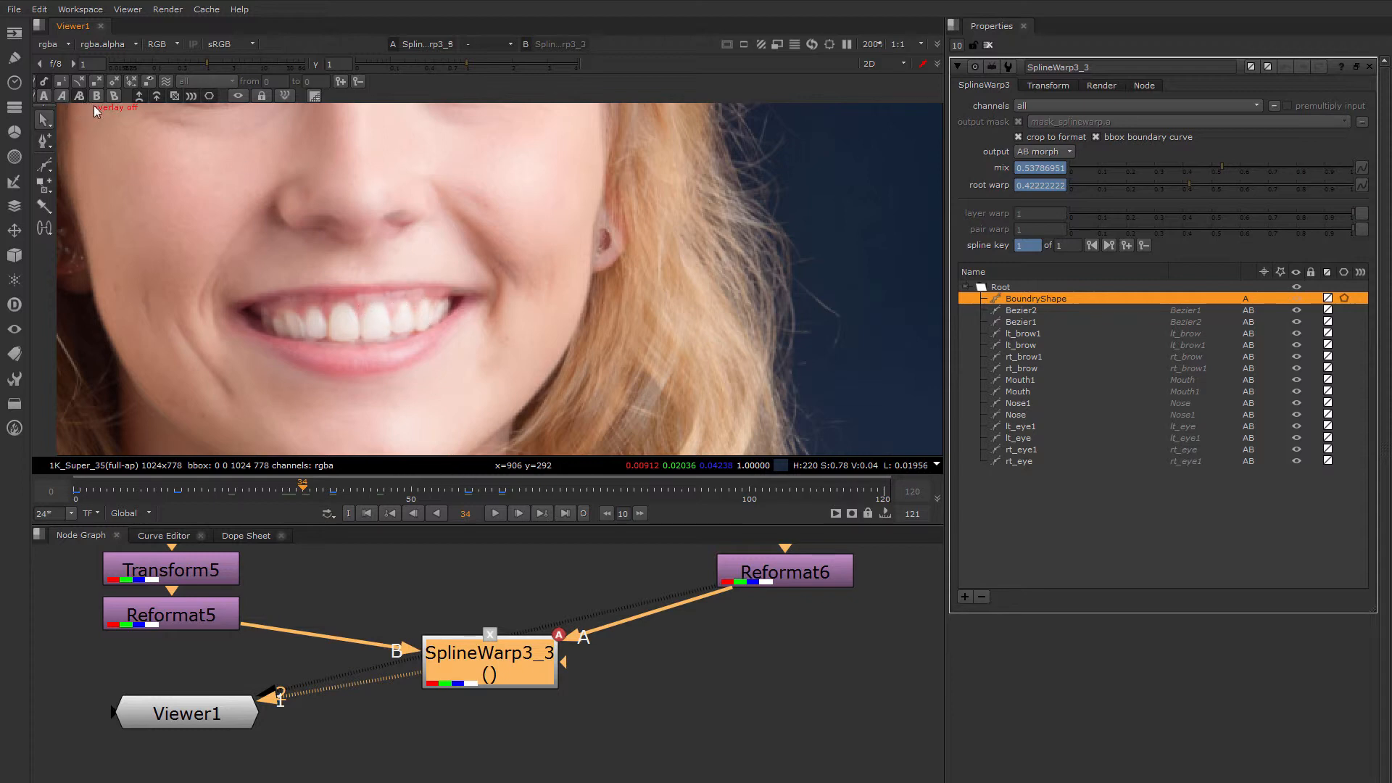
{"action": "key", "text": "o"}
{"action": "scroll", "coordinate": [397, 335], "scroll_direction": "up", "scroll_amount": 2}
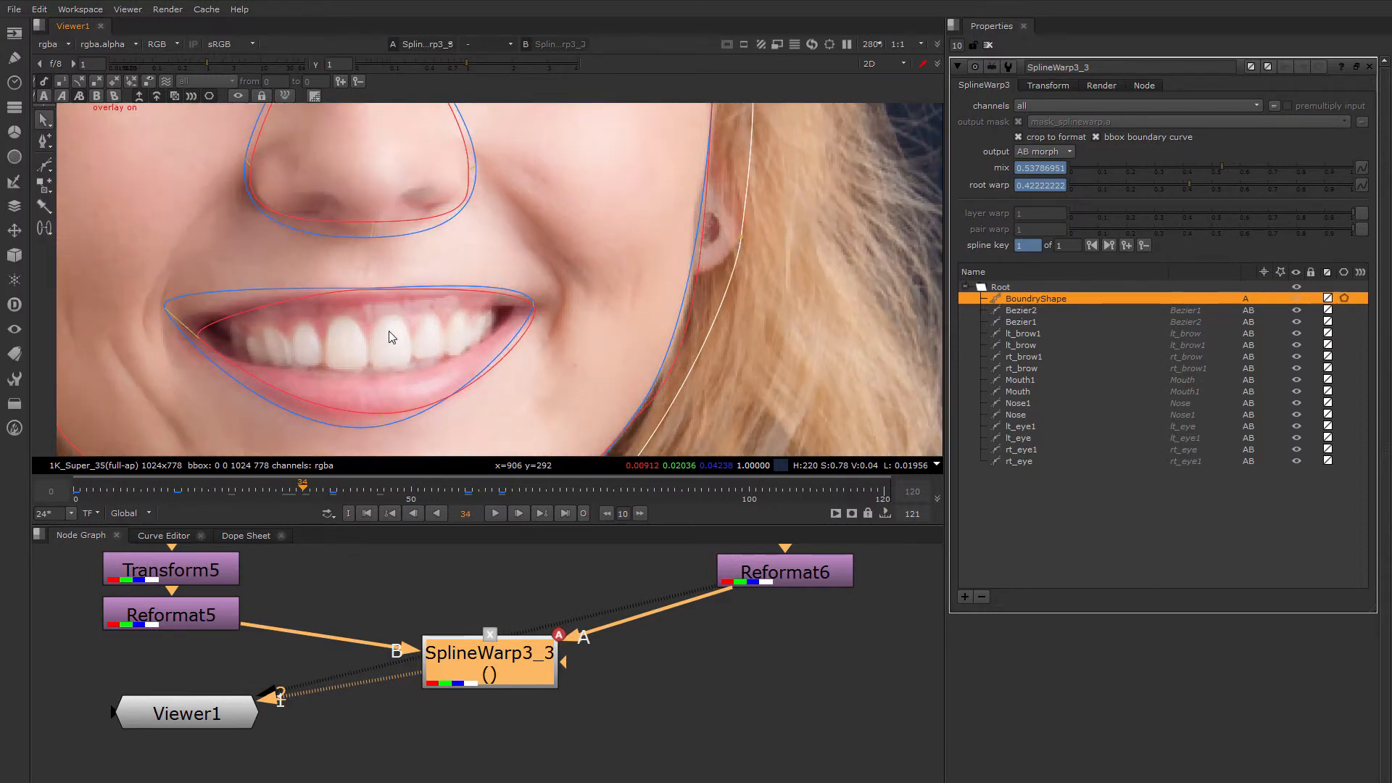
{"action": "left_click", "coordinate": [364, 287]}
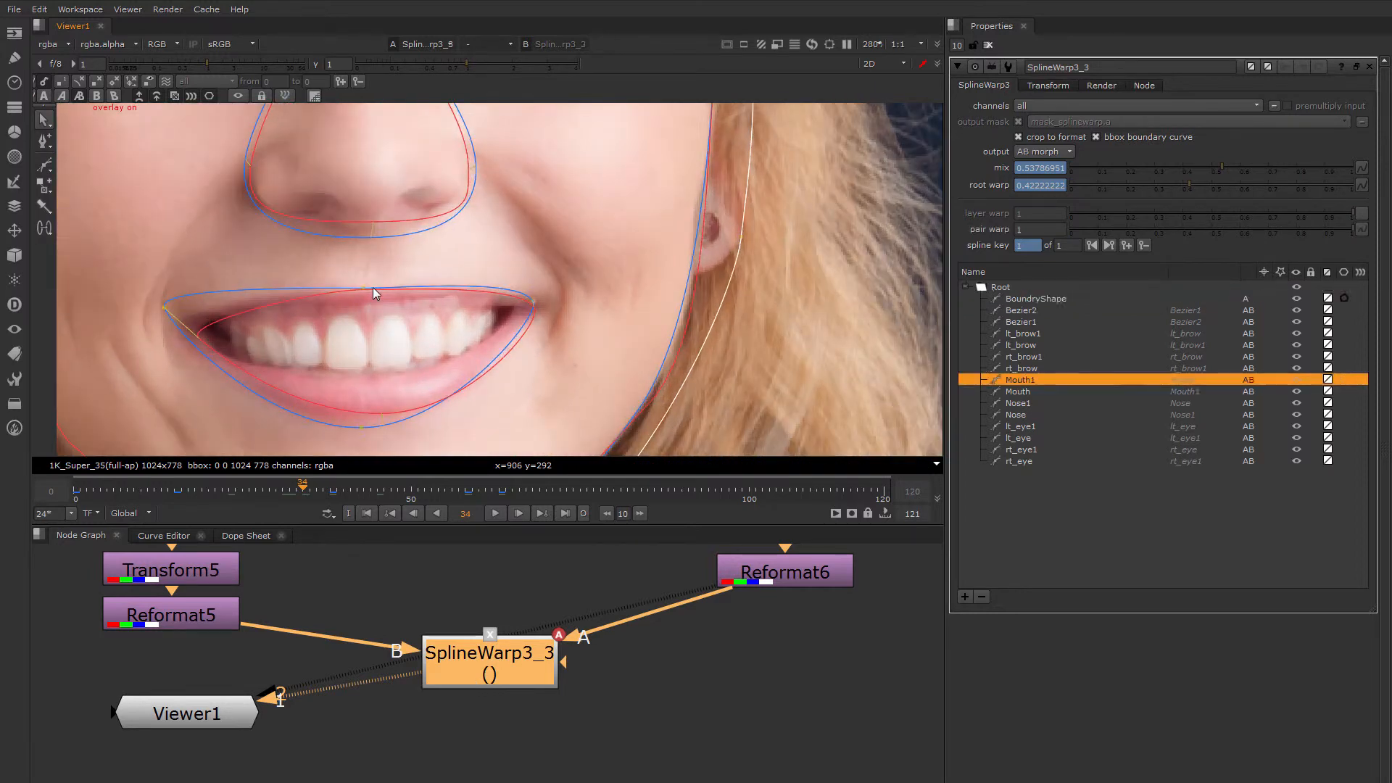
{"action": "left_click_drag", "start_coordinate": [364, 285], "coordinate": [363, 275]}
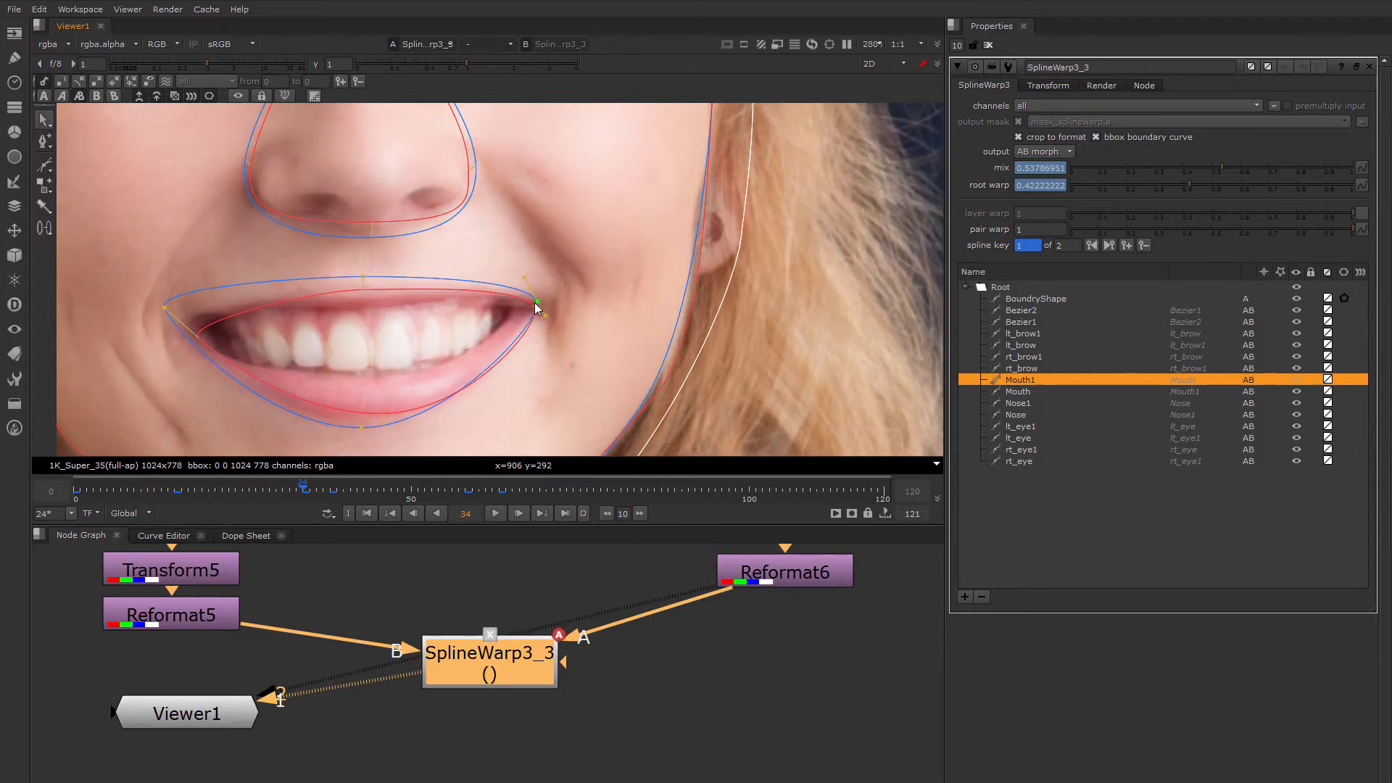
Raise the upper-lip point of the Mouth spline and move its left corner point inward and slightly up
{"action": "left_click", "coordinate": [363, 295]}
{"action": "left_click_drag", "start_coordinate": [364, 293], "coordinate": [362, 287]}
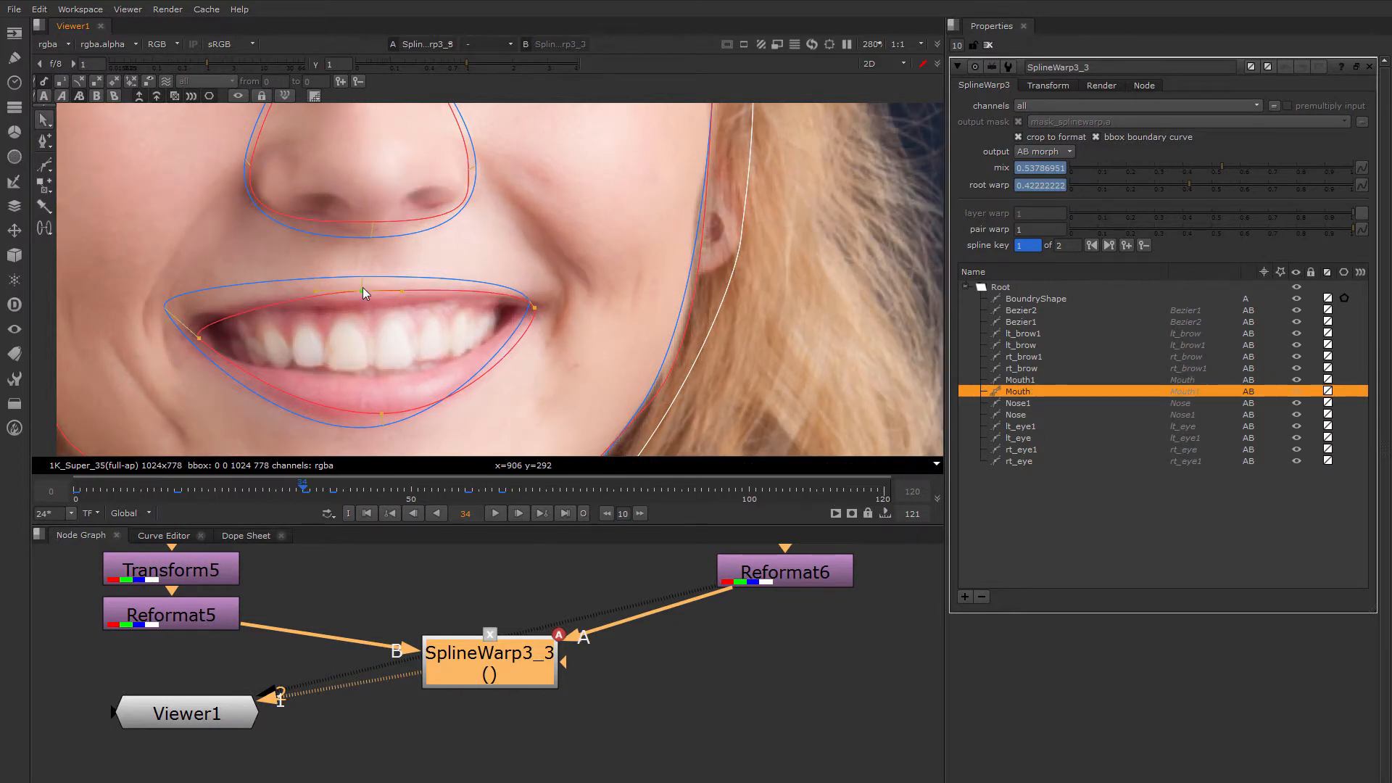
{"action": "left_click_drag", "start_coordinate": [199, 338], "coordinate": [209, 330]}
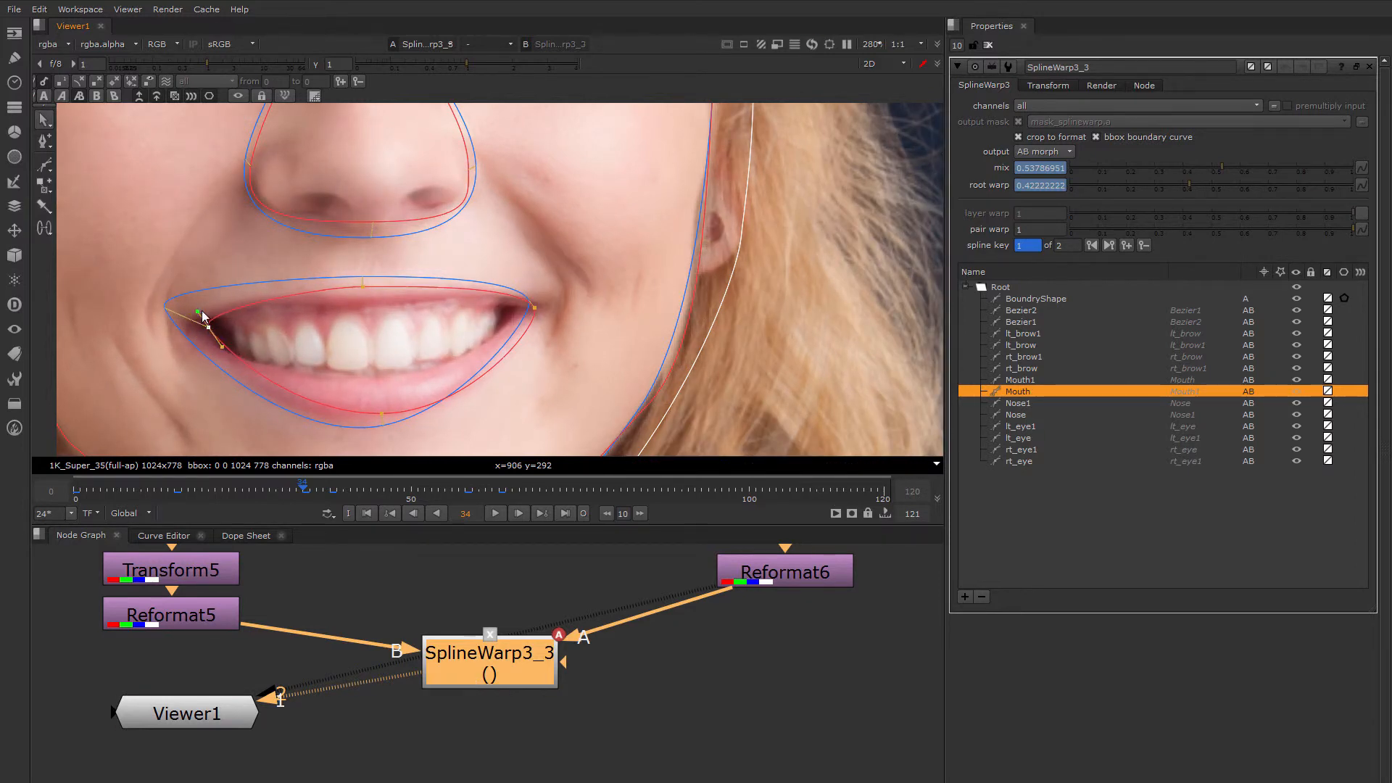
Scrub to frame 62 and examine the morphed face with its splines overlaid
{"action": "scroll", "coordinate": [365, 309], "scroll_direction": "down", "scroll_amount": 3}
{"action": "left_click", "coordinate": [273, 489]}
{"action": "left_click_drag", "start_coordinate": [270, 489], "coordinate": [492, 483]}
{"action": "scroll", "coordinate": [408, 301], "scroll_direction": "down", "scroll_amount": 3}
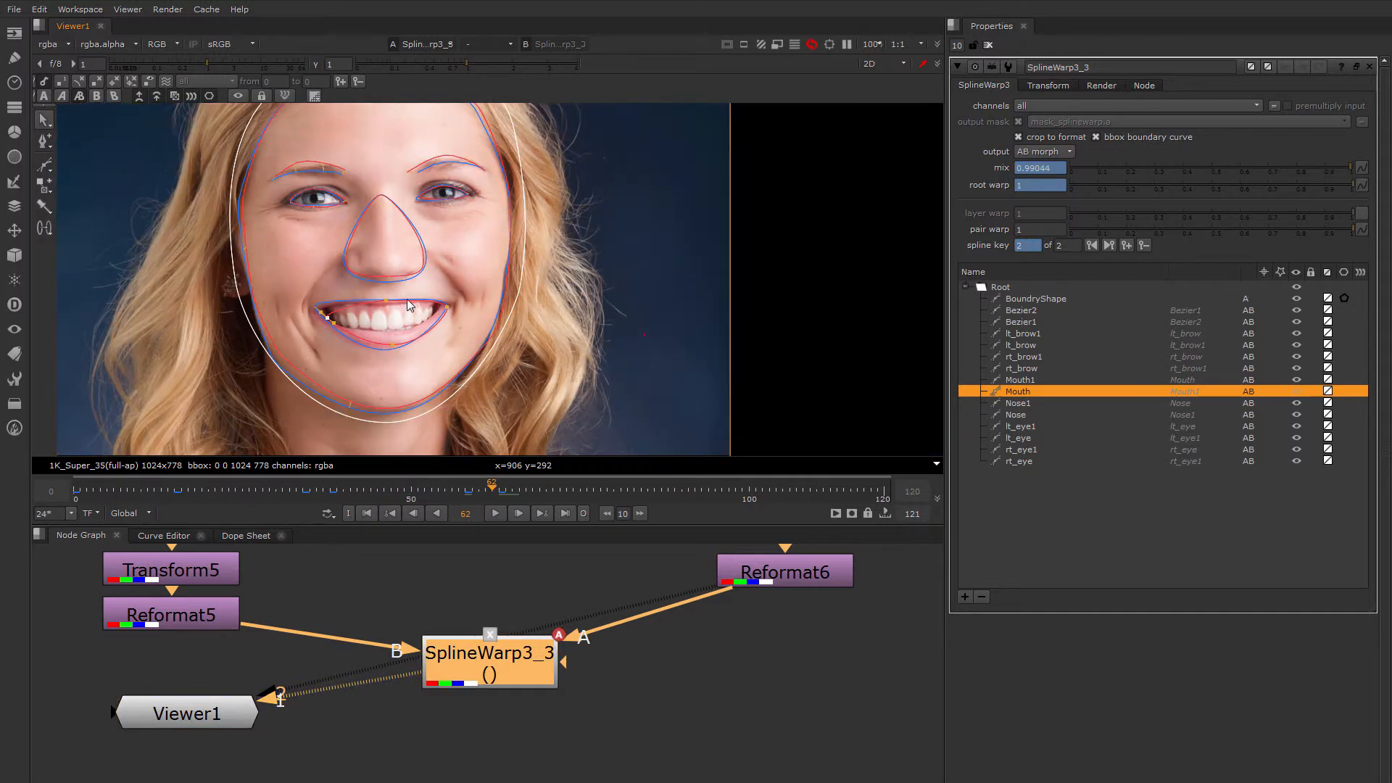
{"action": "middle_click_drag", "start_coordinate": [409, 298], "coordinate": [478, 311]}
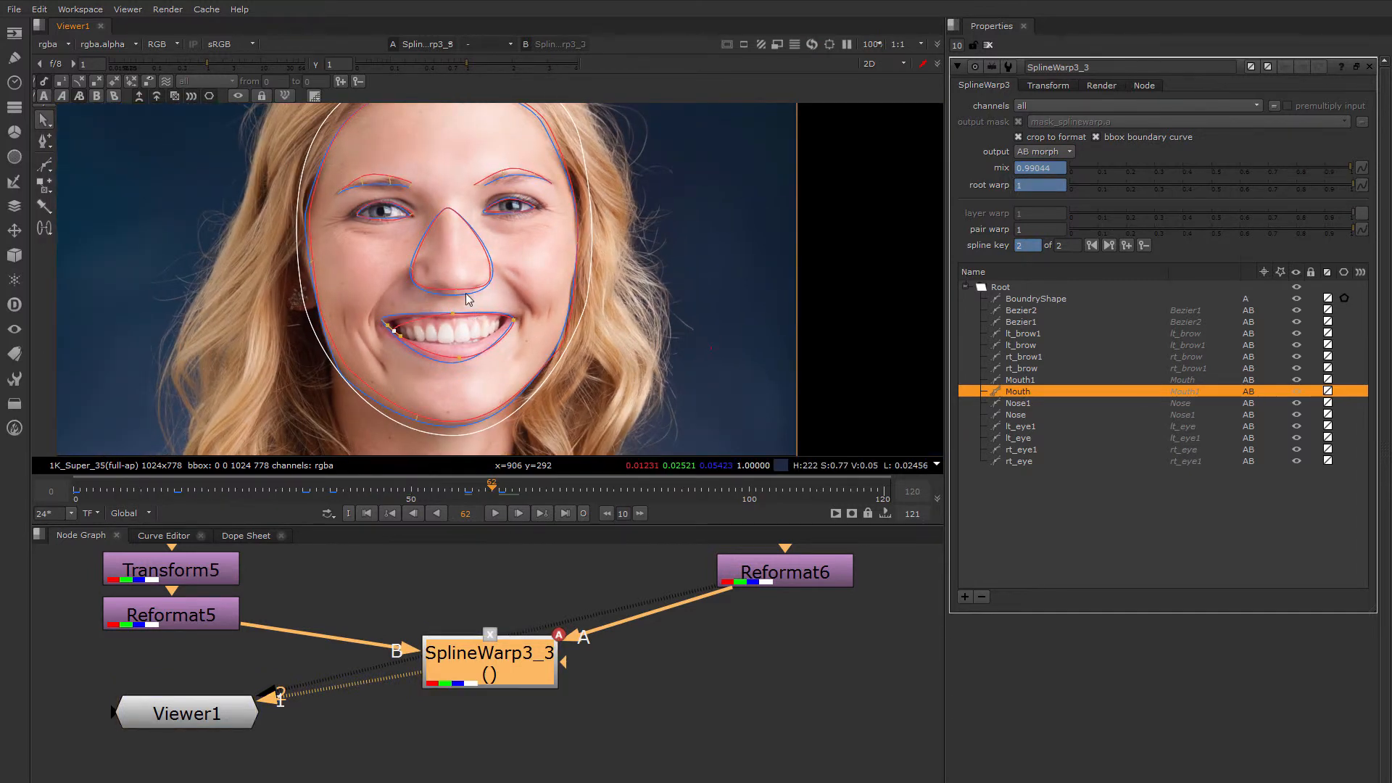
{"action": "middle_click_drag", "start_coordinate": [461, 299], "coordinate": [457, 274]}
{"action": "scroll", "coordinate": [468, 290], "scroll_direction": "down", "scroll_amount": 1}
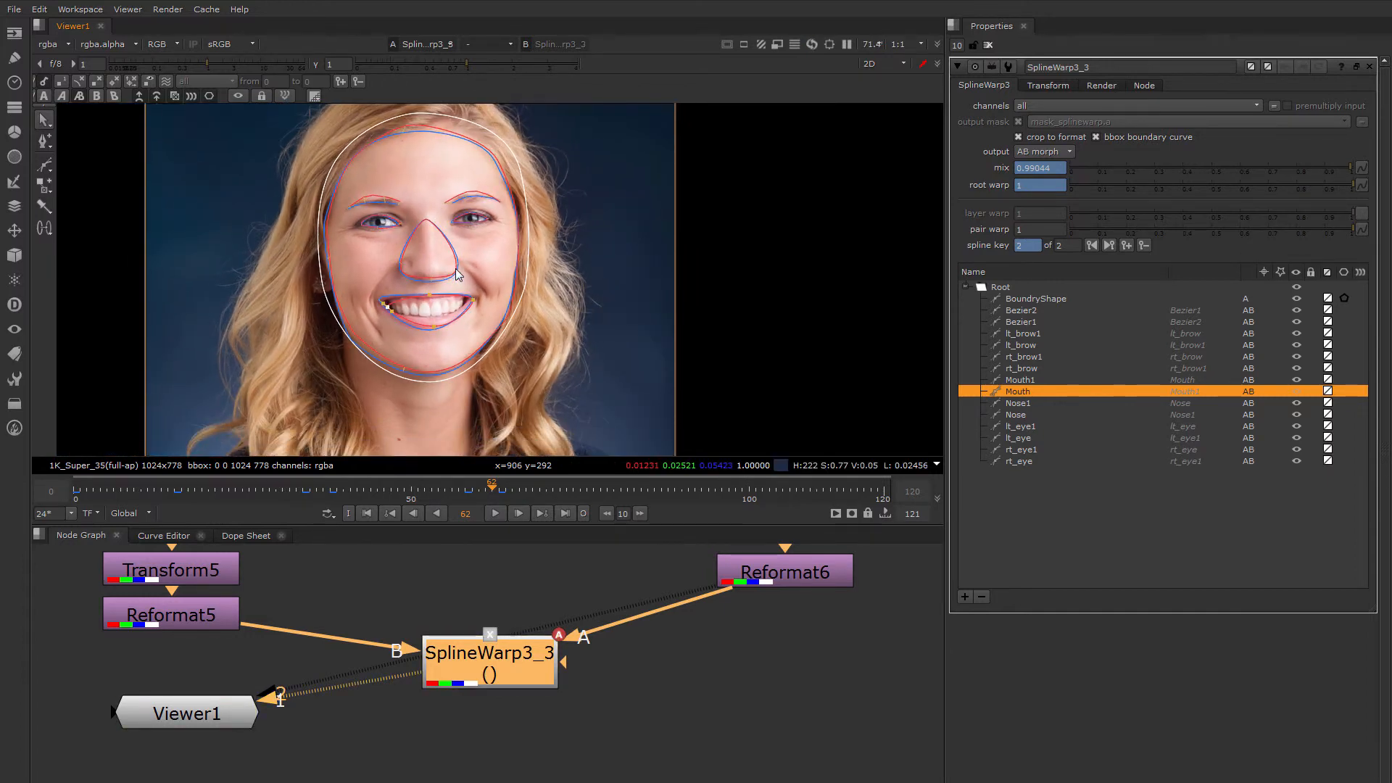
{"action": "scroll", "coordinate": [457, 274], "scroll_direction": "down", "scroll_amount": 1}
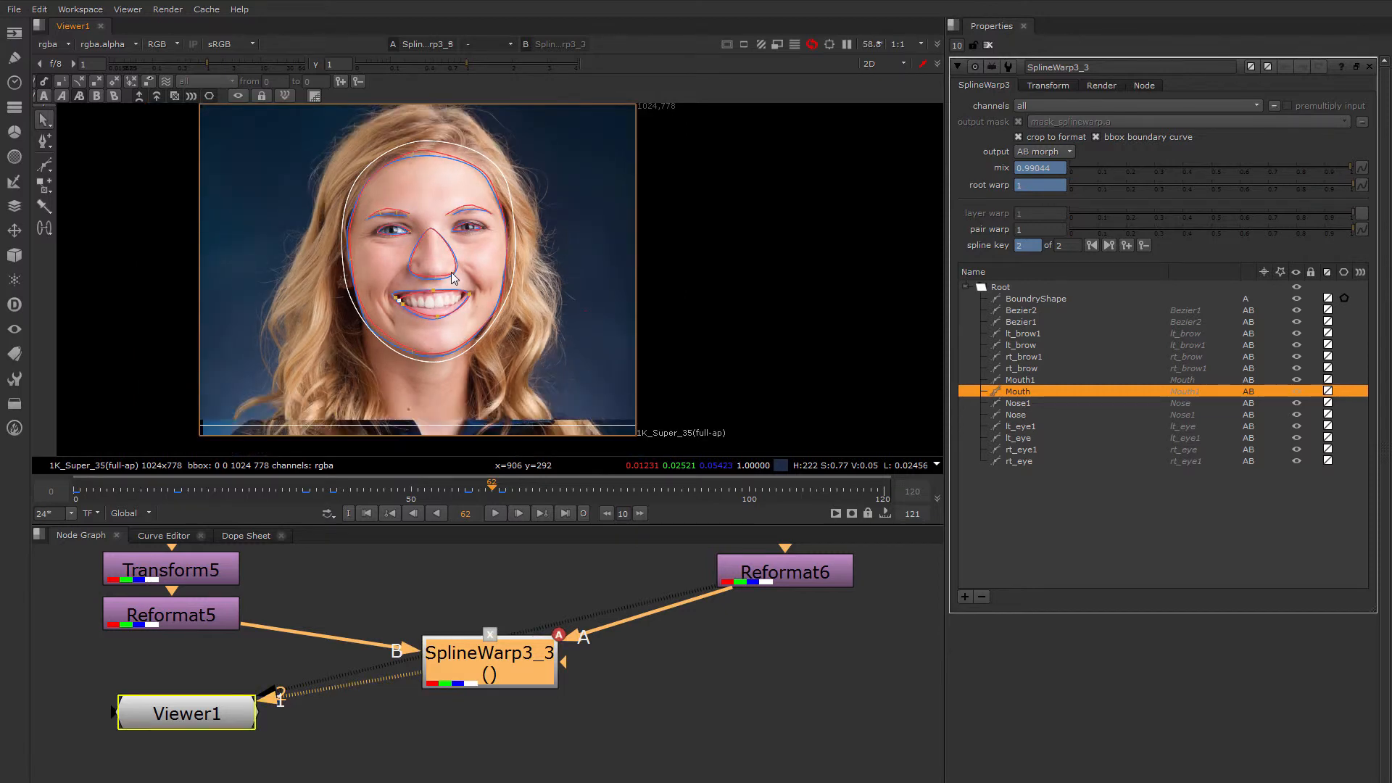
{"action": "scroll", "coordinate": [451, 278], "scroll_direction": "up", "scroll_amount": 2}
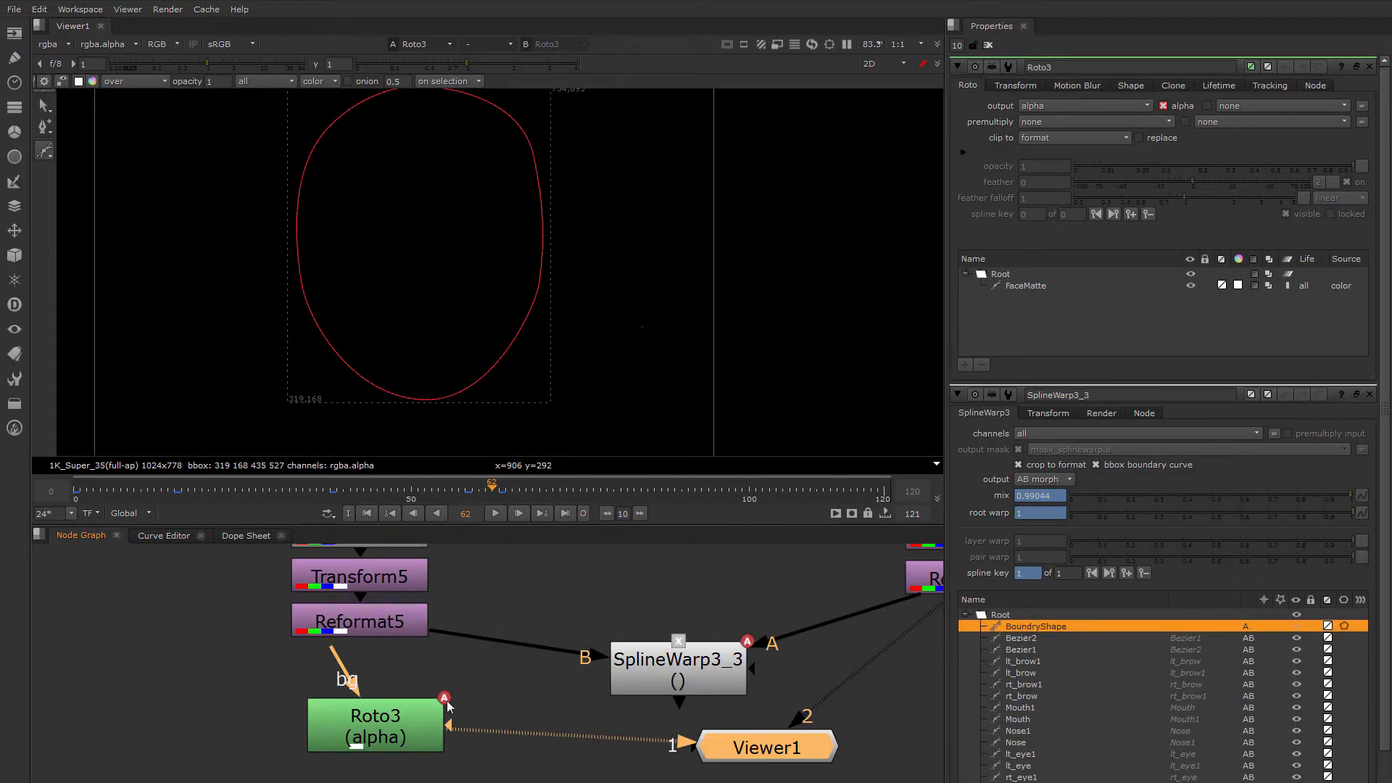
Move Roto3 beside the left branch and Viewer1 beyond the right branch, and display the SplineWarp3_3 output
{"action": "scroll", "coordinate": [478, 695], "scroll_direction": "down", "scroll_amount": 3}
{"action": "scroll", "coordinate": [477, 690], "scroll_direction": "down", "scroll_amount": 2}
{"action": "left_click_drag", "start_coordinate": [444, 707], "coordinate": [329, 690]}
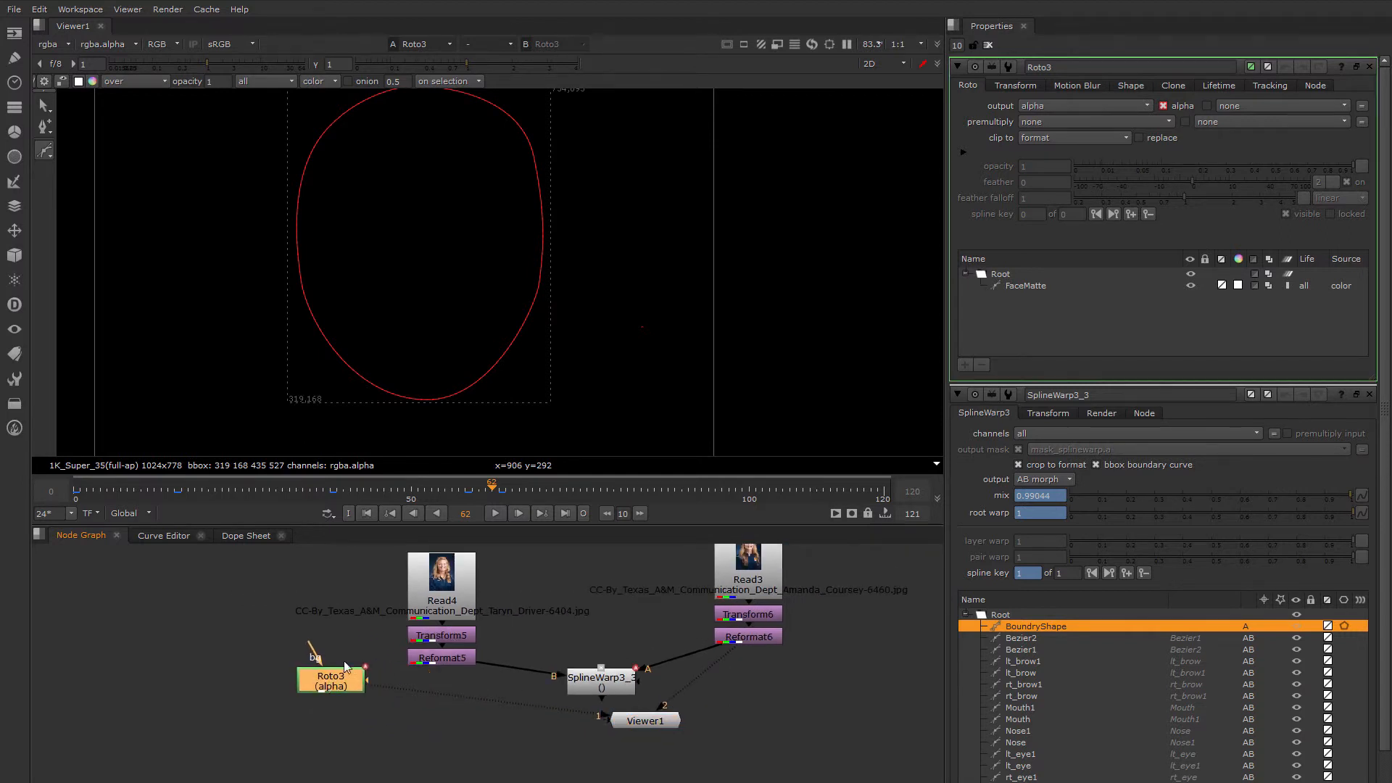
{"action": "scroll", "coordinate": [495, 236], "scroll_direction": "down", "scroll_amount": 4}
{"action": "left_click_drag", "start_coordinate": [656, 722], "coordinate": [880, 636]}
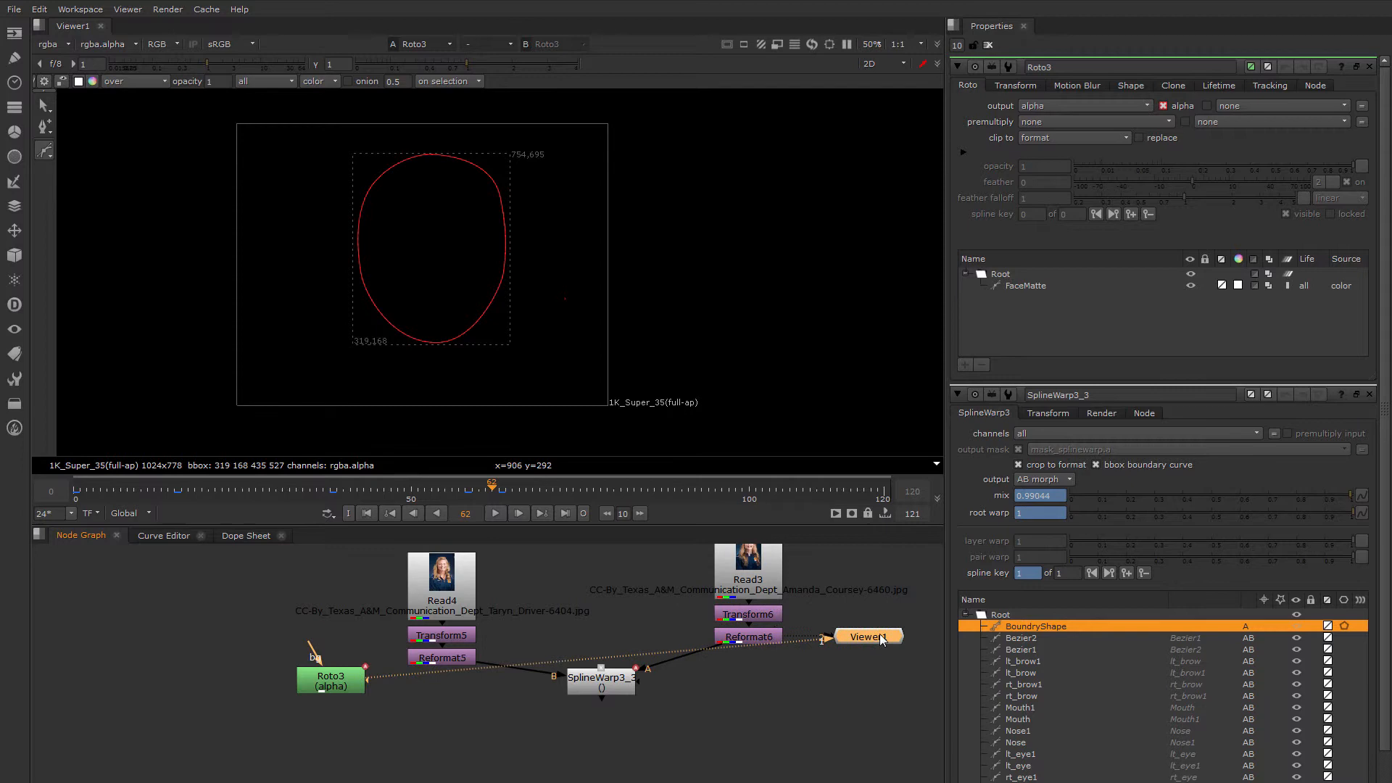
{"action": "left_click", "coordinate": [595, 686]}
{"action": "key", "text": "1"}
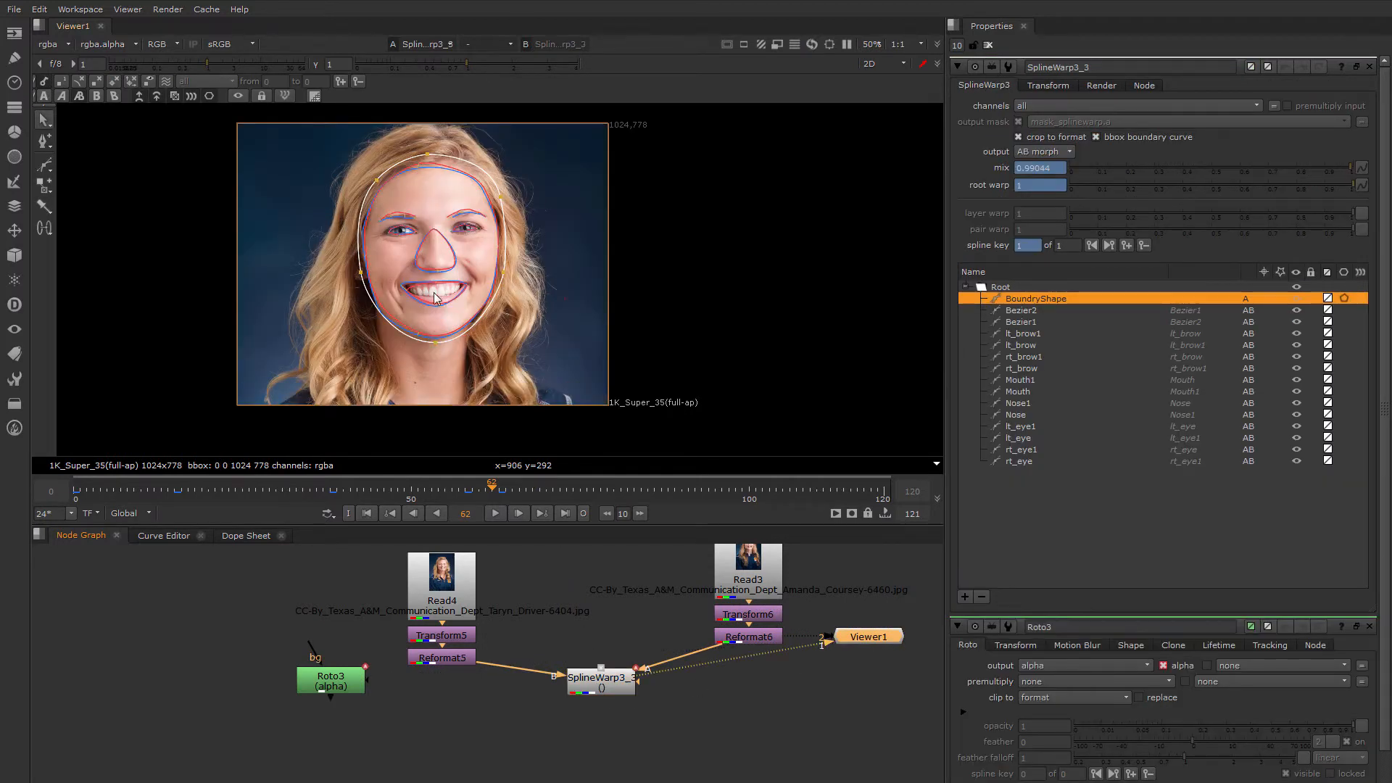
Shift Roto3 slightly and add a KeyMix node below the Reformat5 branch
{"action": "left_click_drag", "start_coordinate": [342, 685], "coordinate": [347, 671]}
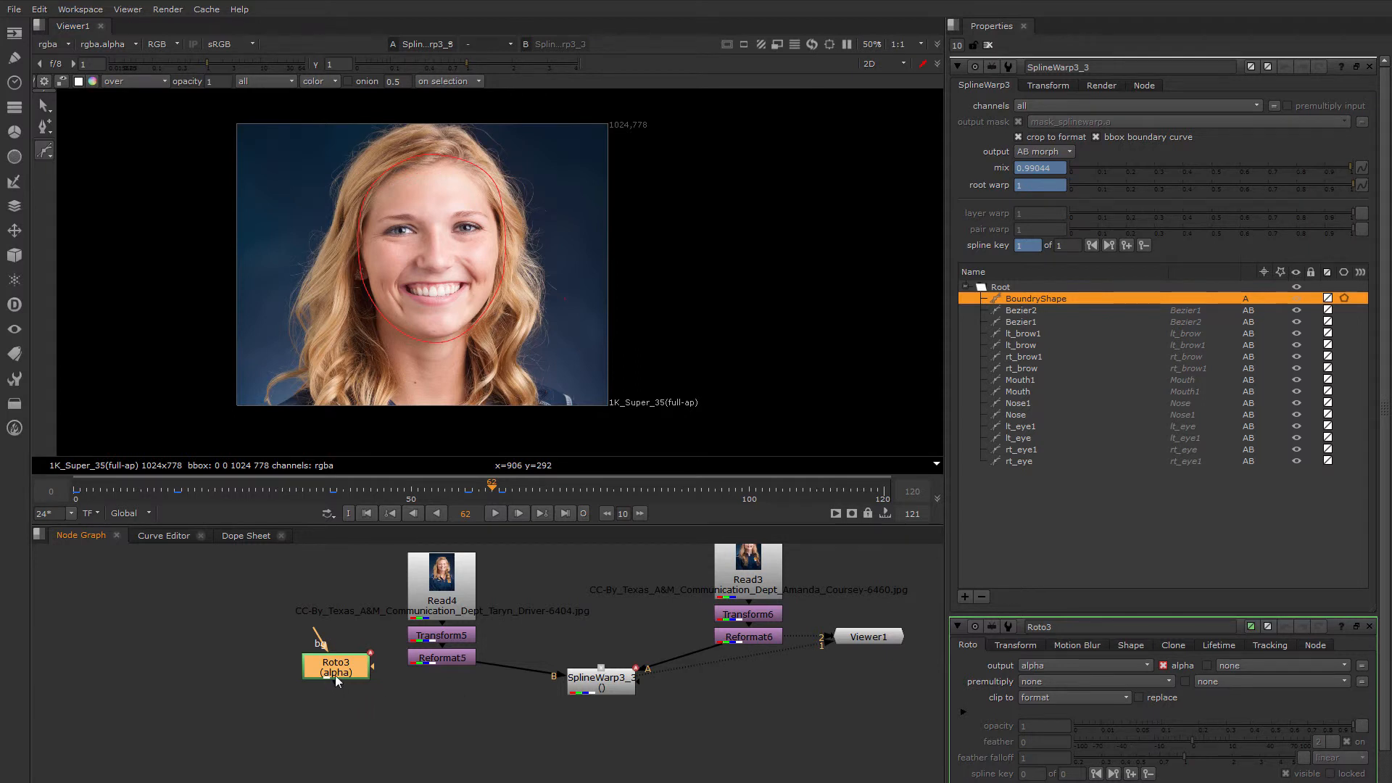
{"action": "scroll", "coordinate": [335, 680], "scroll_direction": "up", "scroll_amount": 1}
{"action": "left_click", "coordinate": [420, 724]}
{"action": "key", "text": "Tab"}
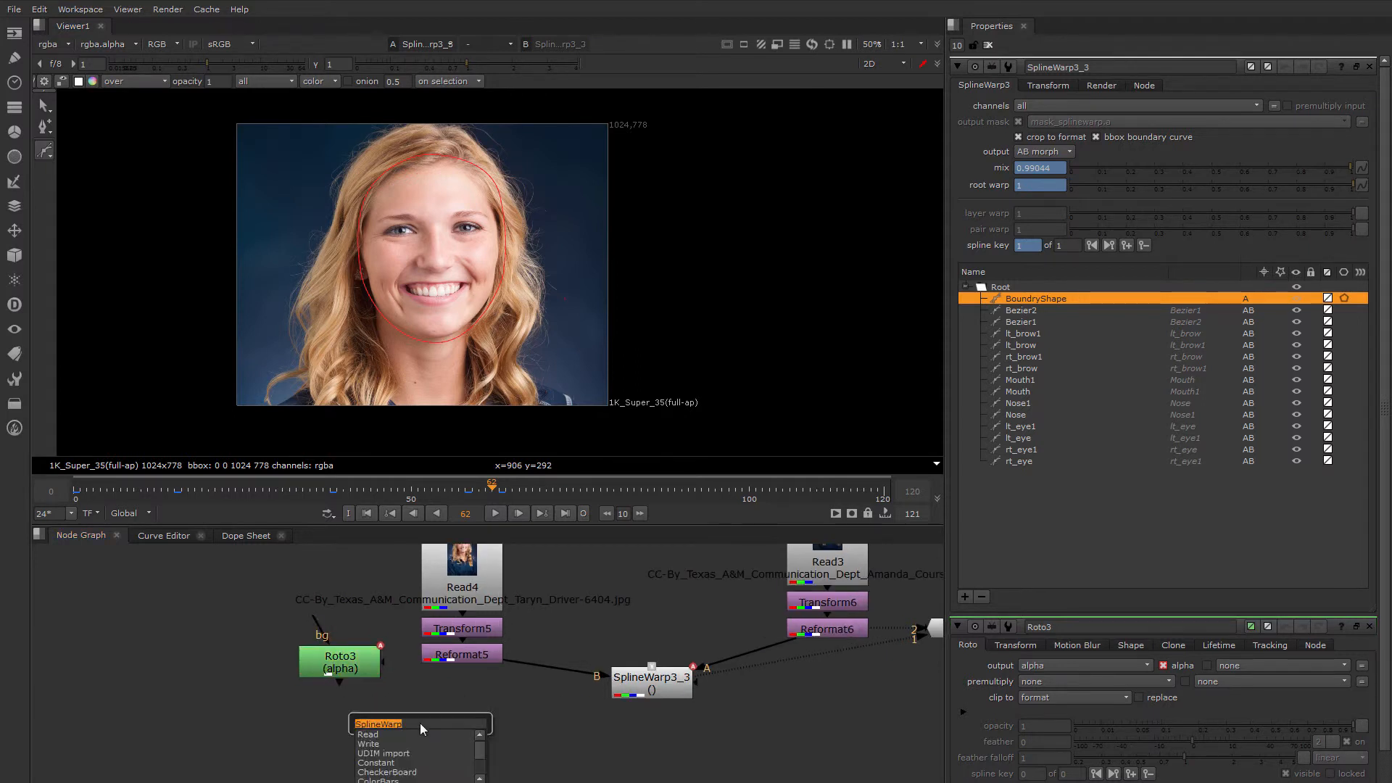
{"action": "type", "text": "KeyMix"}
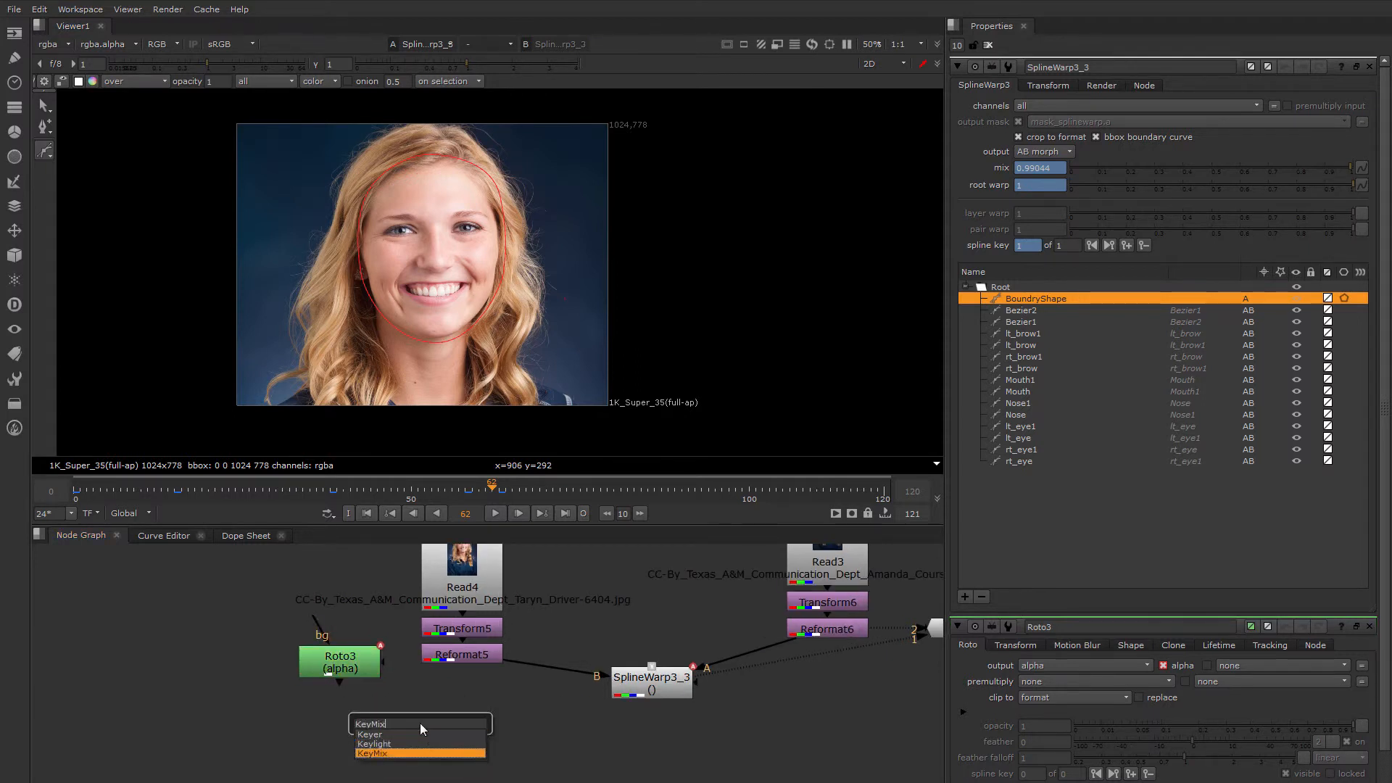
{"action": "key", "text": "Return"}
Connect the Keymix A input to SplineWarp3_3, B to Reformat5 and mask to Roto3, and display its output
{"action": "left_click_drag", "start_coordinate": [457, 715], "coordinate": [663, 689]}
{"action": "left_click_drag", "start_coordinate": [435, 738], "coordinate": [459, 659]}
{"action": "mouse_move", "coordinate": [468, 728]}
{"action": "left_mouse_down"}
{"action": "mouse_move", "coordinate": [363, 675]}
{"action": "mouse_move", "coordinate": [463, 736]}
{"action": "left_mouse_up"}
{"action": "key", "text": "1"}
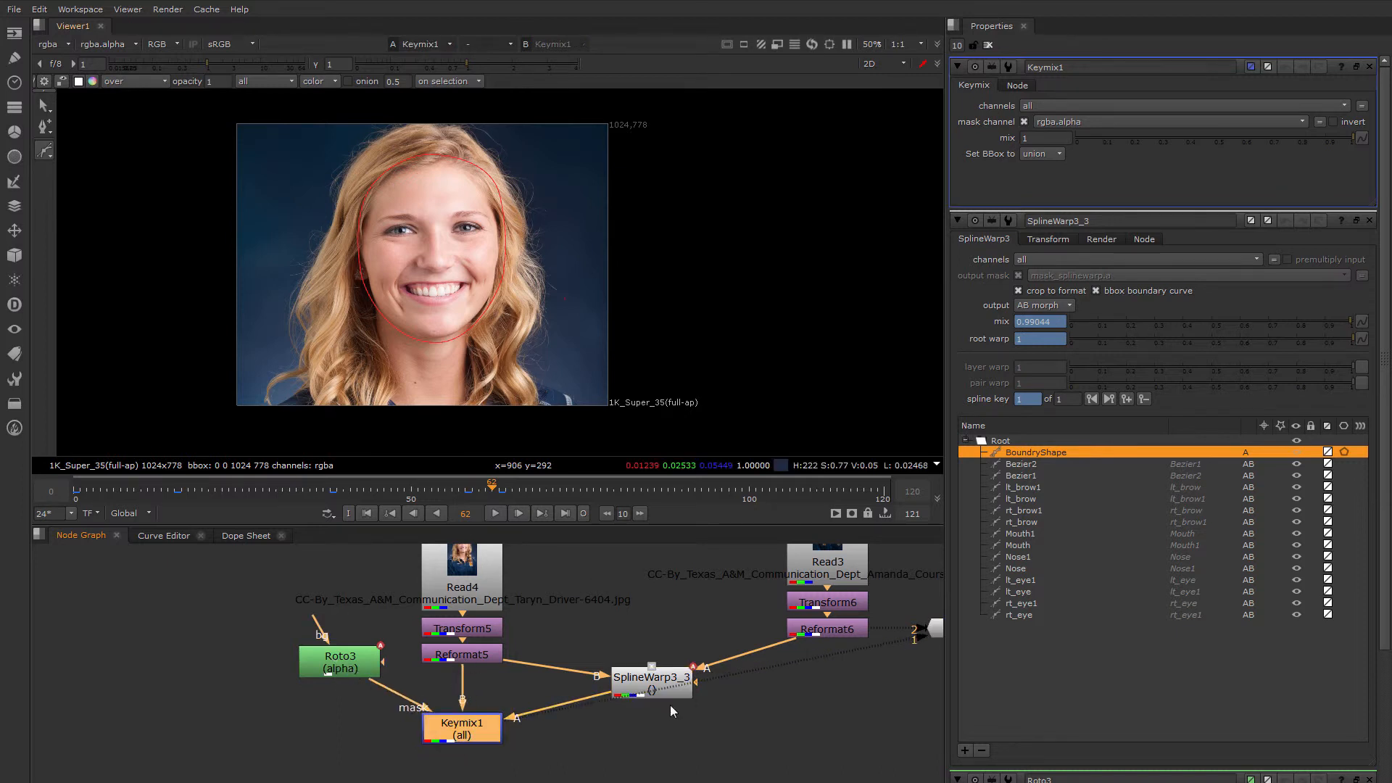
Close all node properties and inspect the edges of the composited face around frame 14
{"action": "left_click_drag", "start_coordinate": [660, 689], "coordinate": [667, 689]}
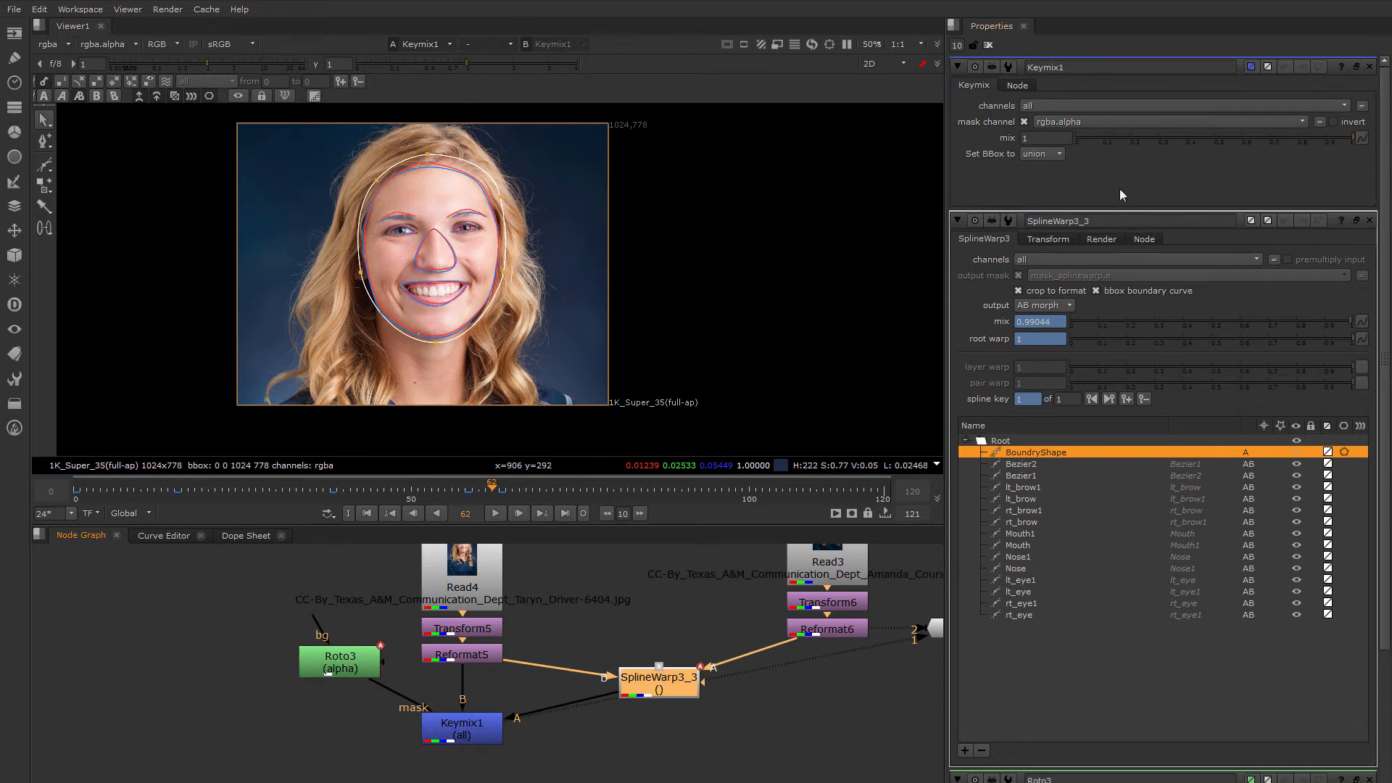
{"action": "left_click", "coordinate": [988, 45]}
{"action": "scroll", "coordinate": [554, 249], "scroll_direction": "up", "scroll_amount": 3}
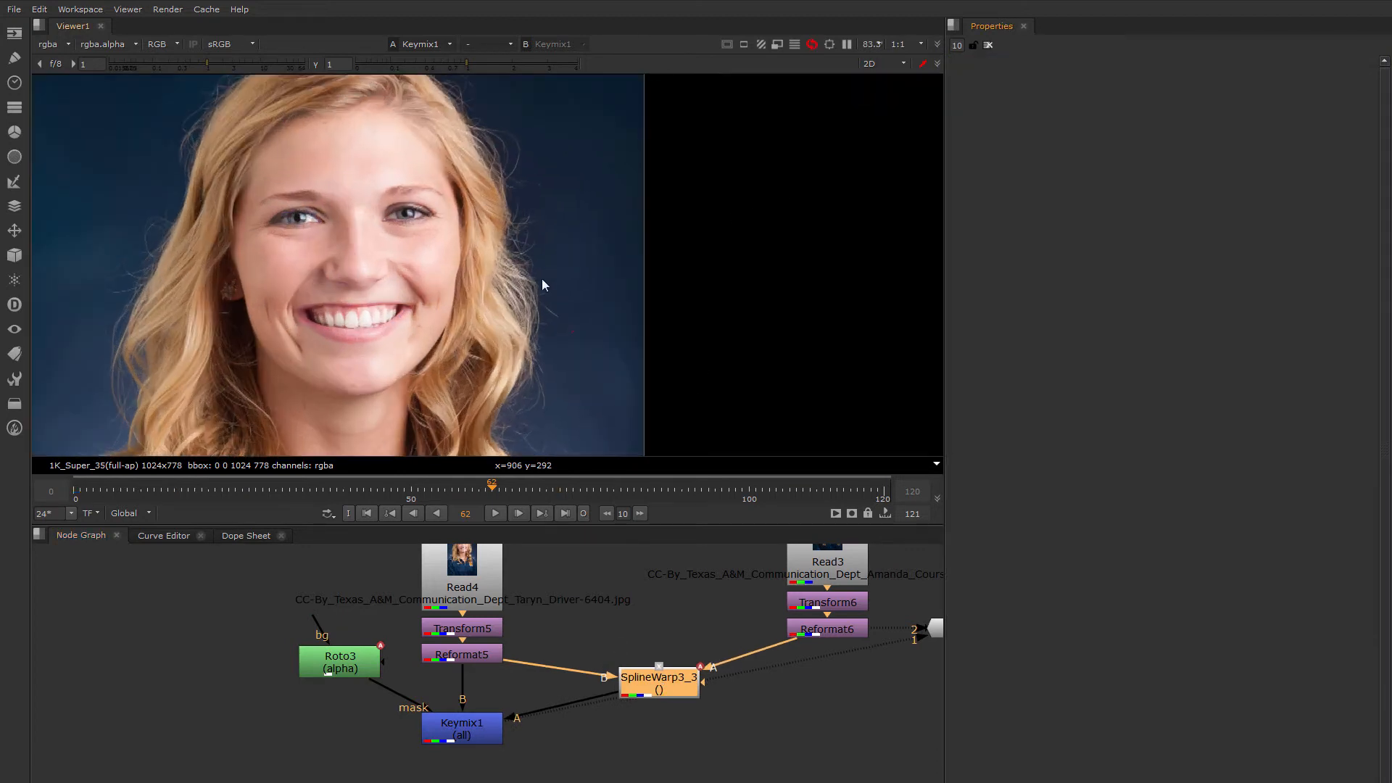
{"action": "left_click", "coordinate": [177, 491]}
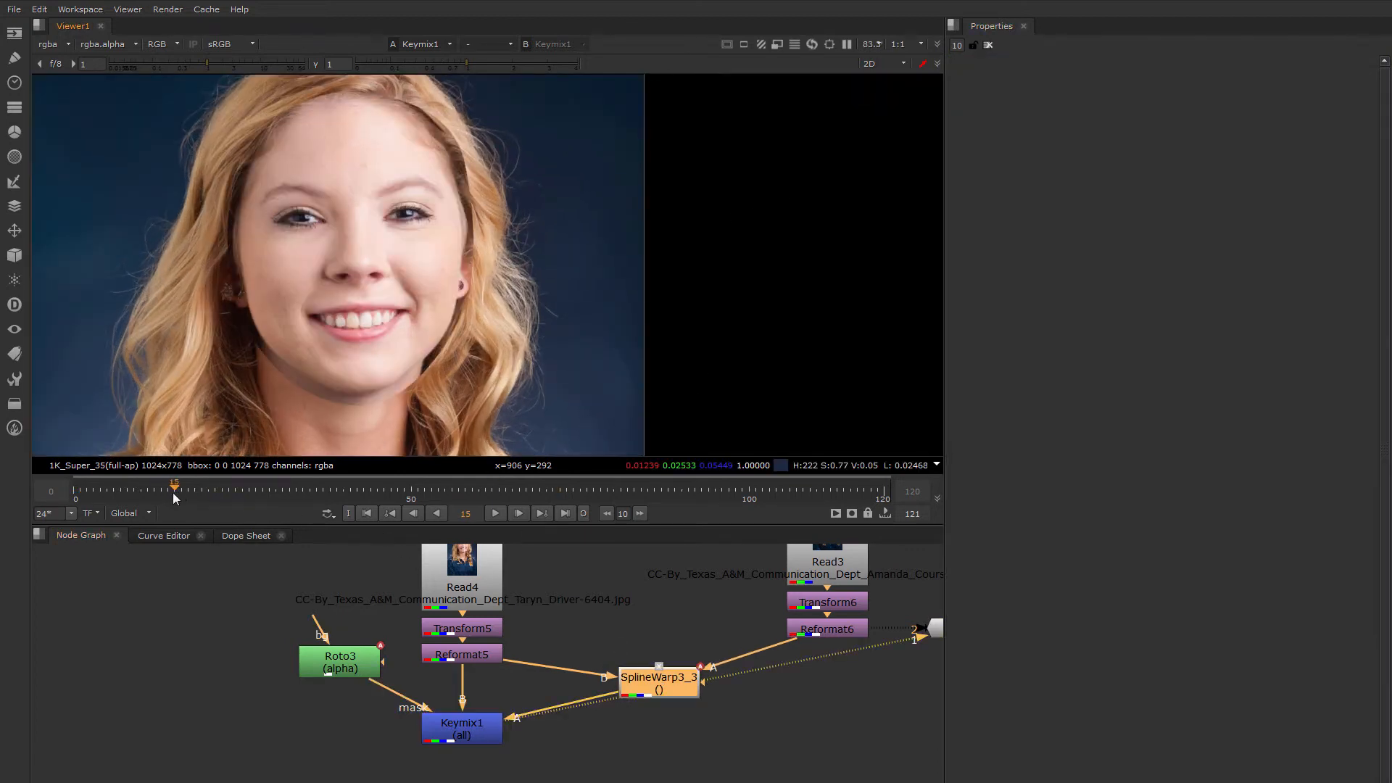
{"action": "left_click", "coordinate": [170, 492]}
Set the feather of Roto3's FaceMatte shape to -60 to soften the face edge inward
{"action": "double_click", "coordinate": [340, 661]}
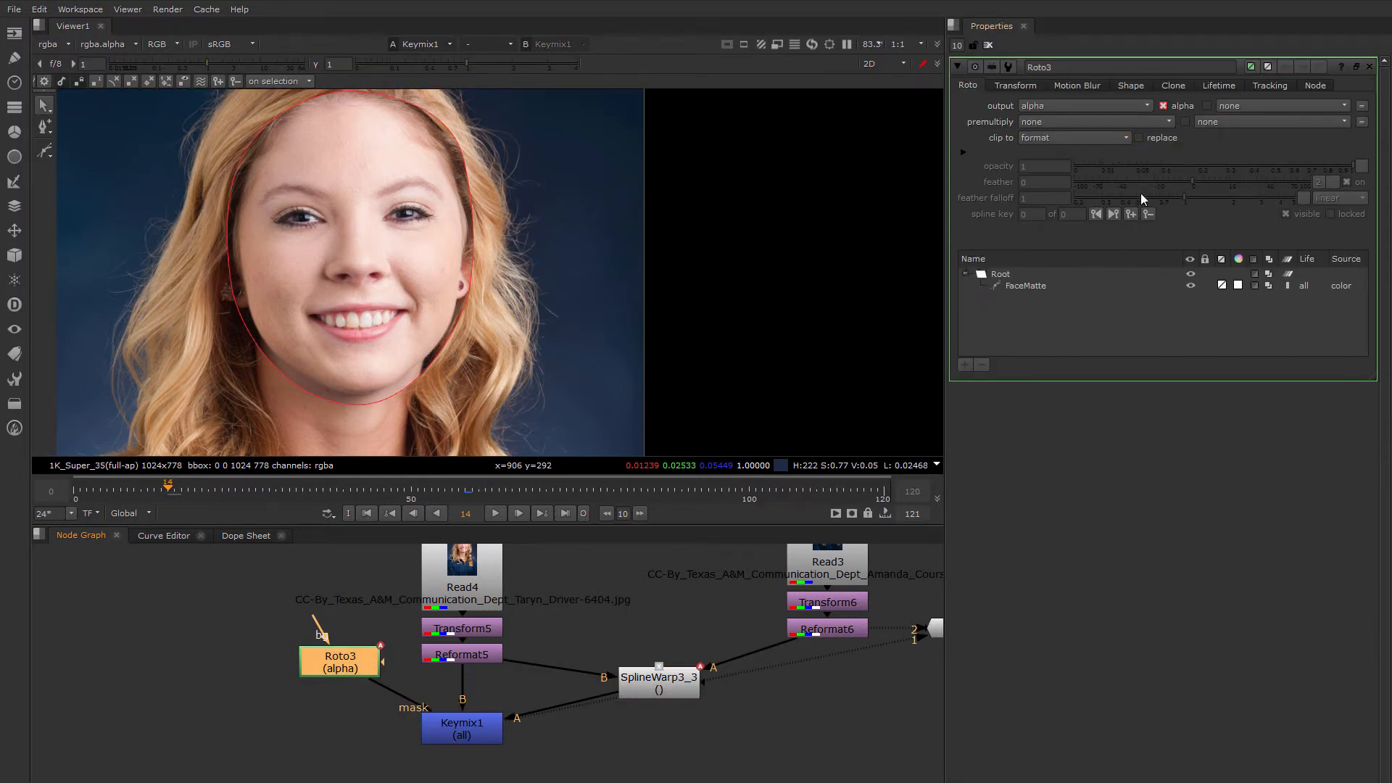
{"action": "left_click", "coordinate": [1032, 287]}
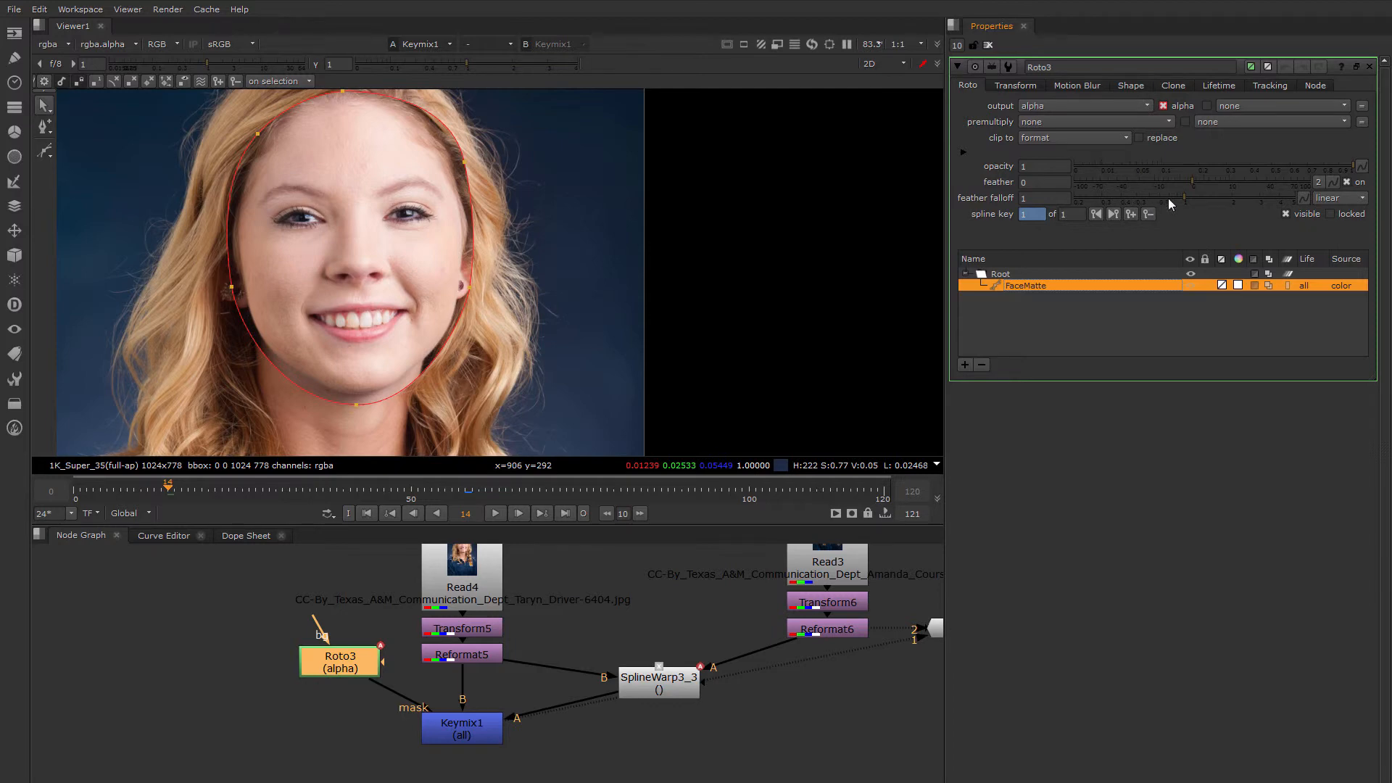
{"action": "left_click_drag", "start_coordinate": [1189, 185], "coordinate": [1100, 184]}
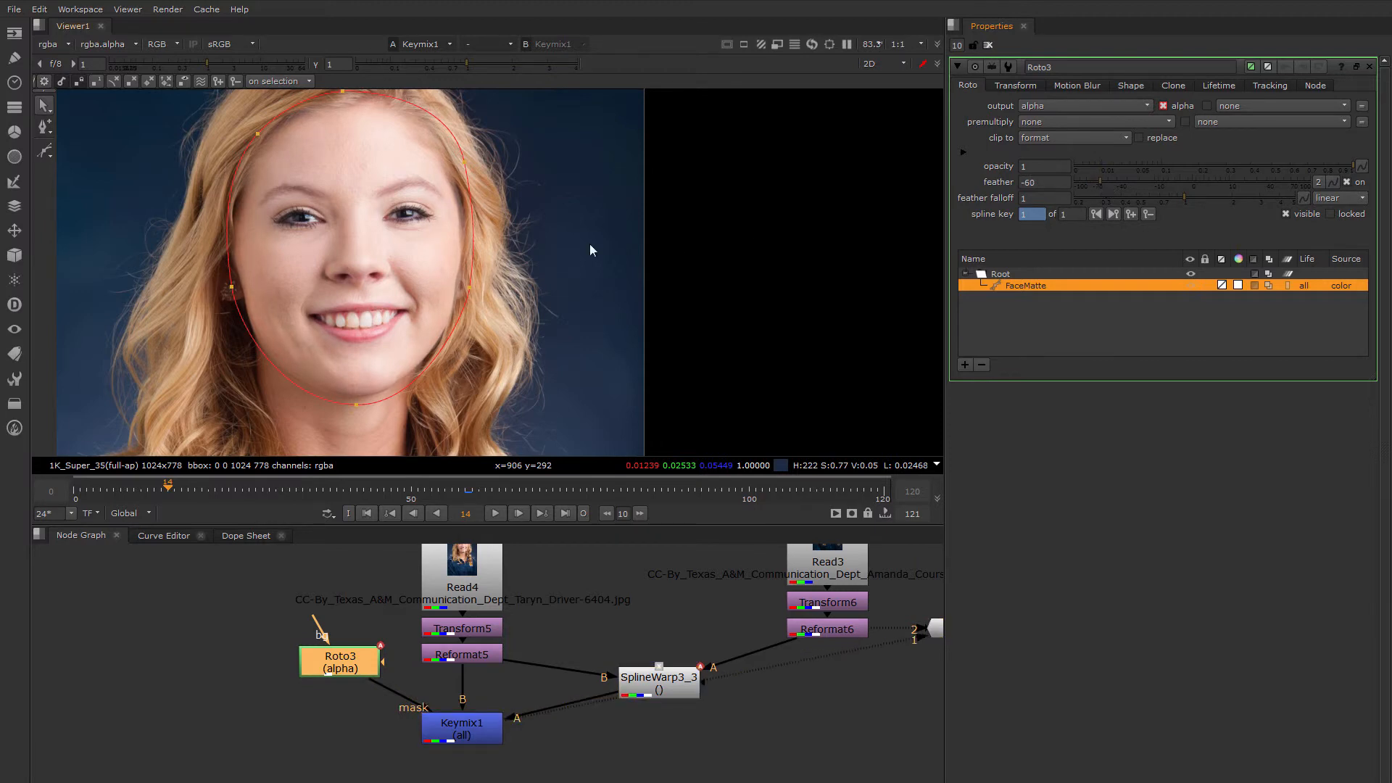
{"action": "scroll", "coordinate": [498, 231], "scroll_direction": "down", "scroll_amount": 3}
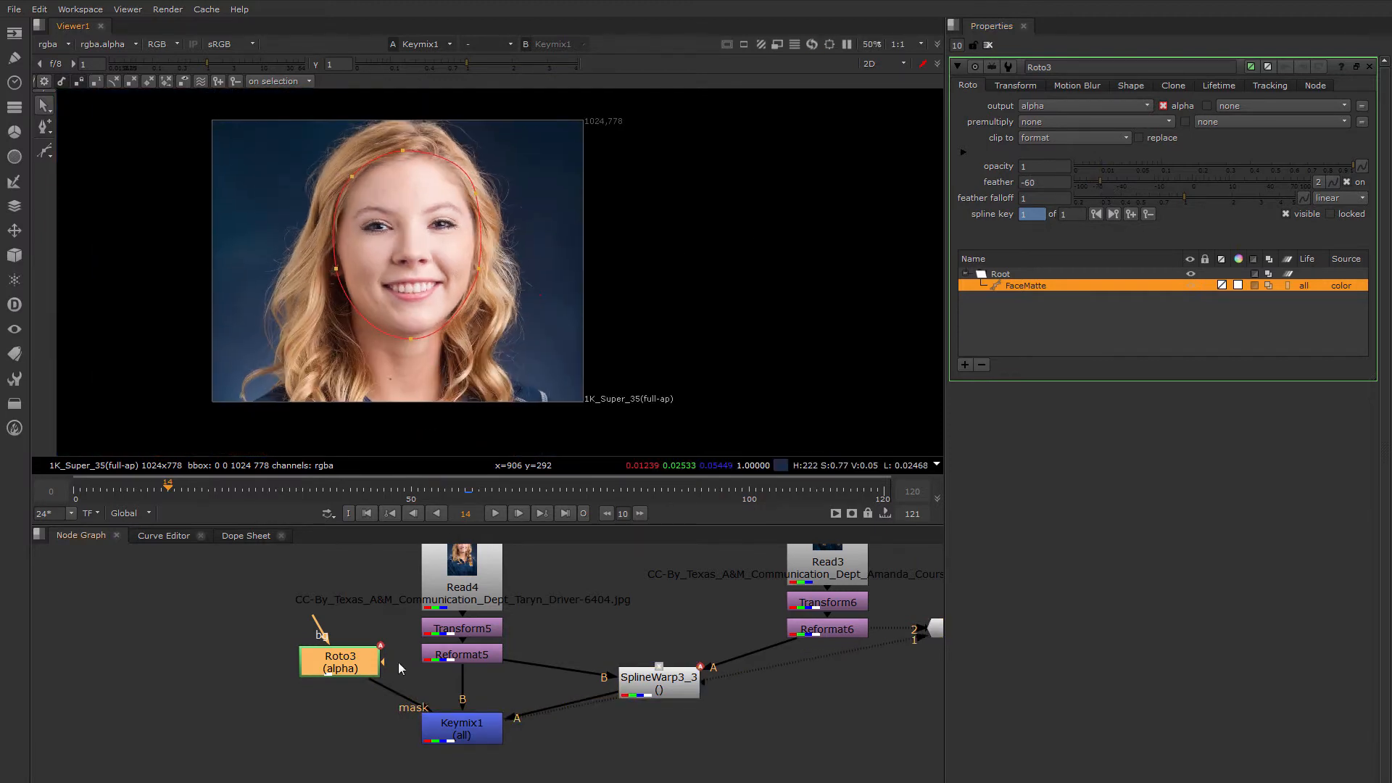
Close the Roto3 properties and check the masked morph without overlays, scrubbing from frame 20 back to frame 8
{"action": "middle_click_drag", "start_coordinate": [795, 678], "coordinate": [621, 694]}
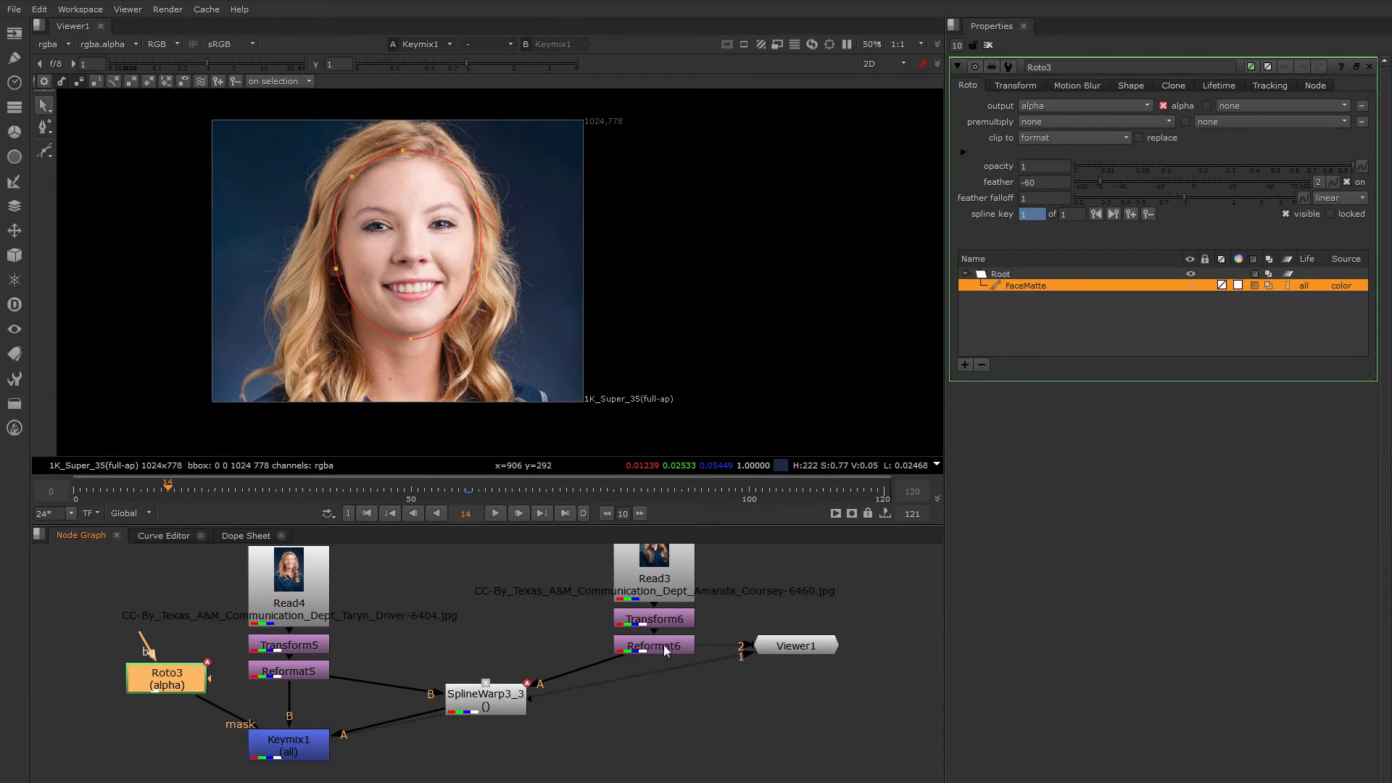
{"action": "left_click", "coordinate": [988, 45]}
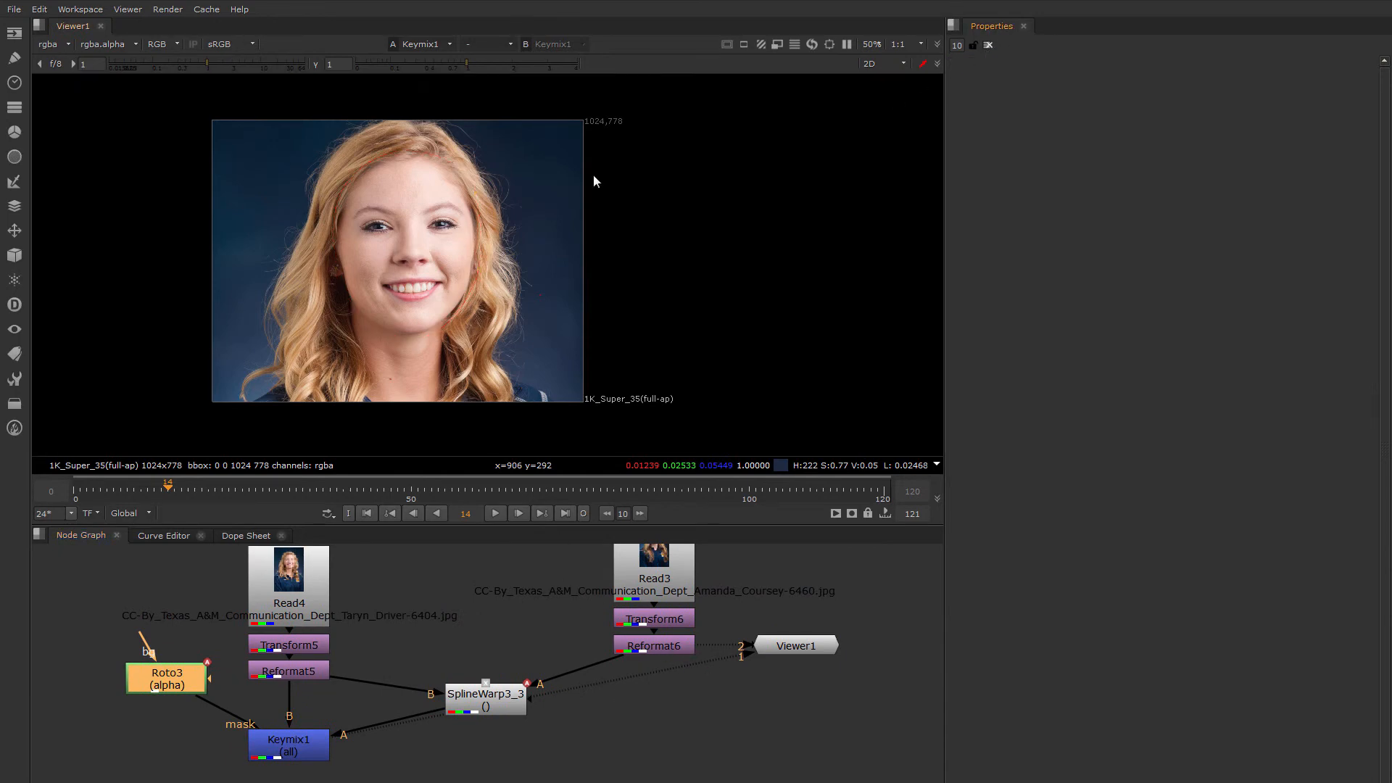
{"action": "scroll", "coordinate": [377, 247], "scroll_direction": "up", "scroll_amount": 2}
{"action": "scroll", "coordinate": [442, 257], "scroll_direction": "down", "scroll_amount": 1}
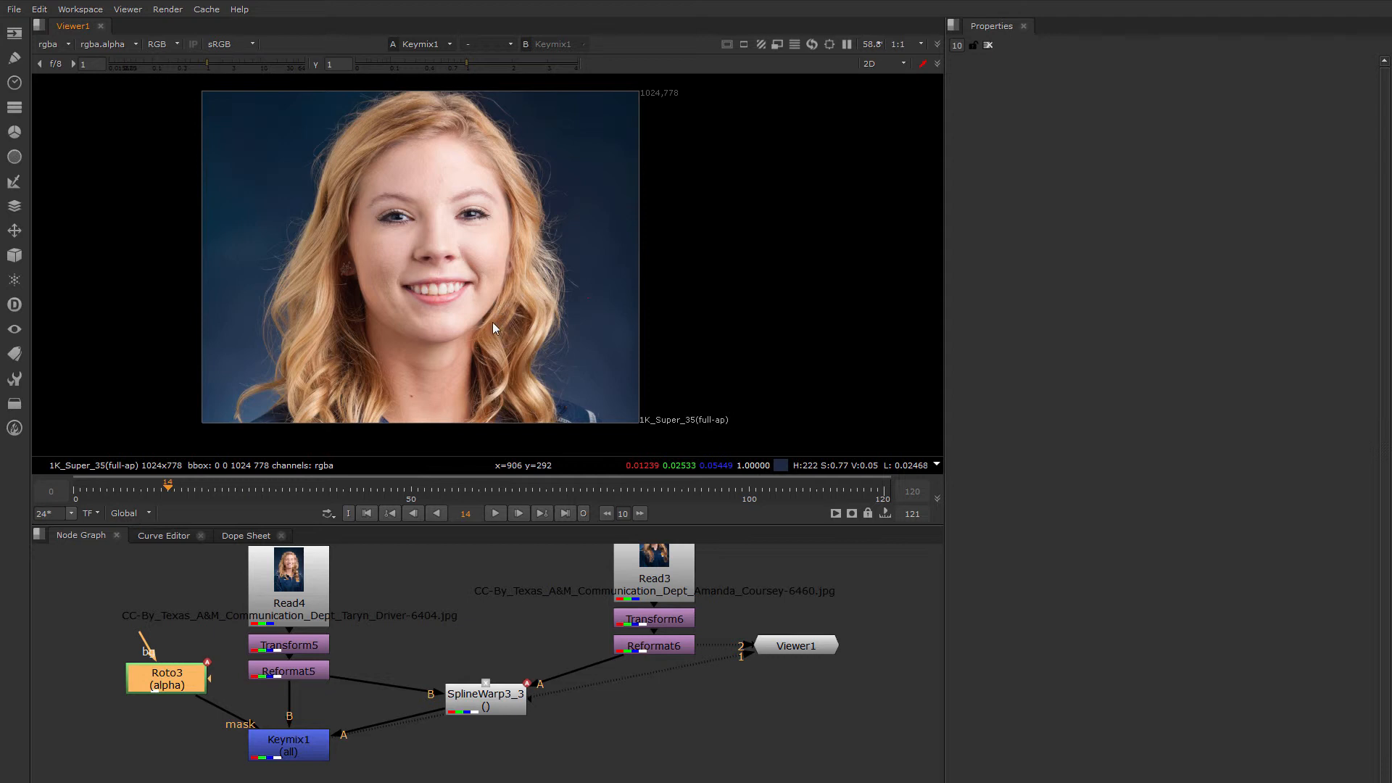
{"action": "left_click", "coordinate": [297, 750]}
{"action": "middle_click_drag", "start_coordinate": [298, 751], "coordinate": [310, 687]}
{"action": "left_click", "coordinate": [211, 489]}
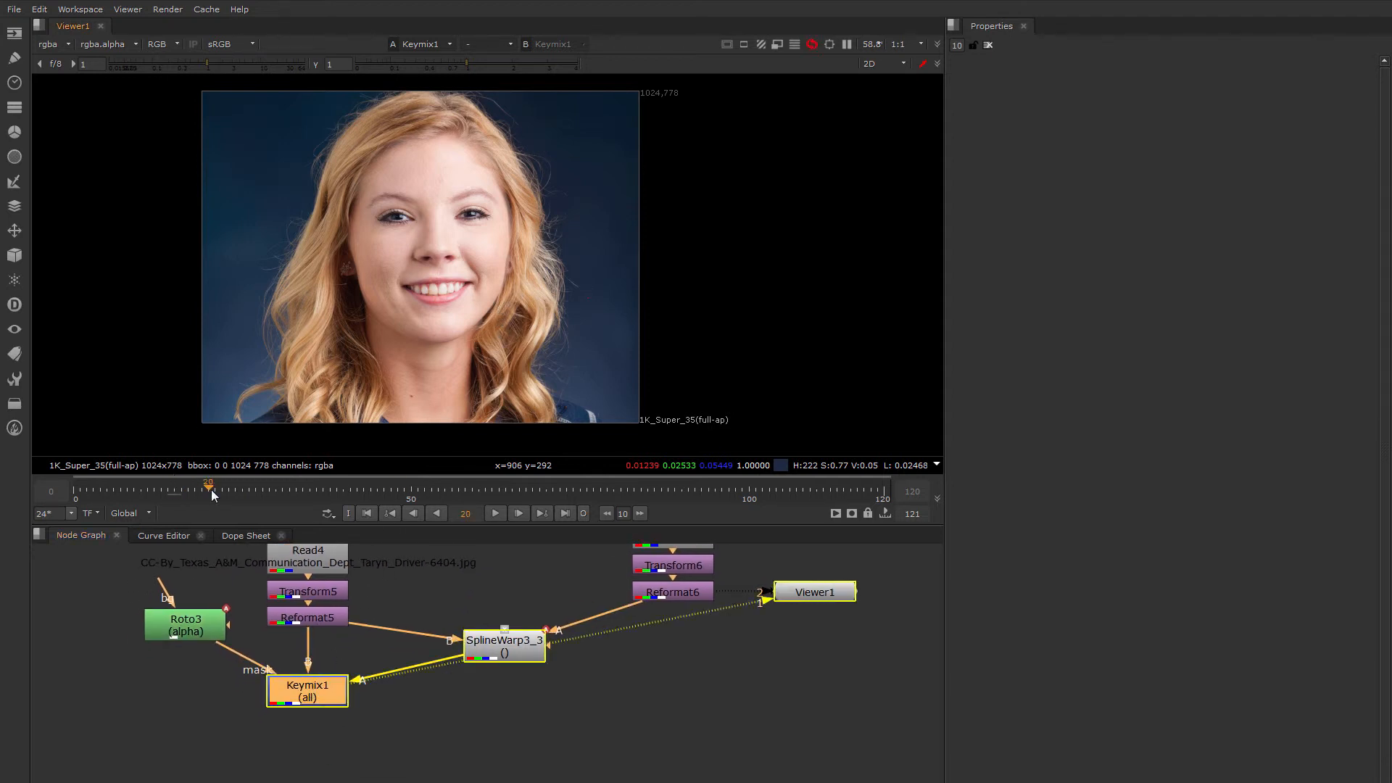
{"action": "left_click_drag", "start_coordinate": [211, 490], "coordinate": [128, 501]}
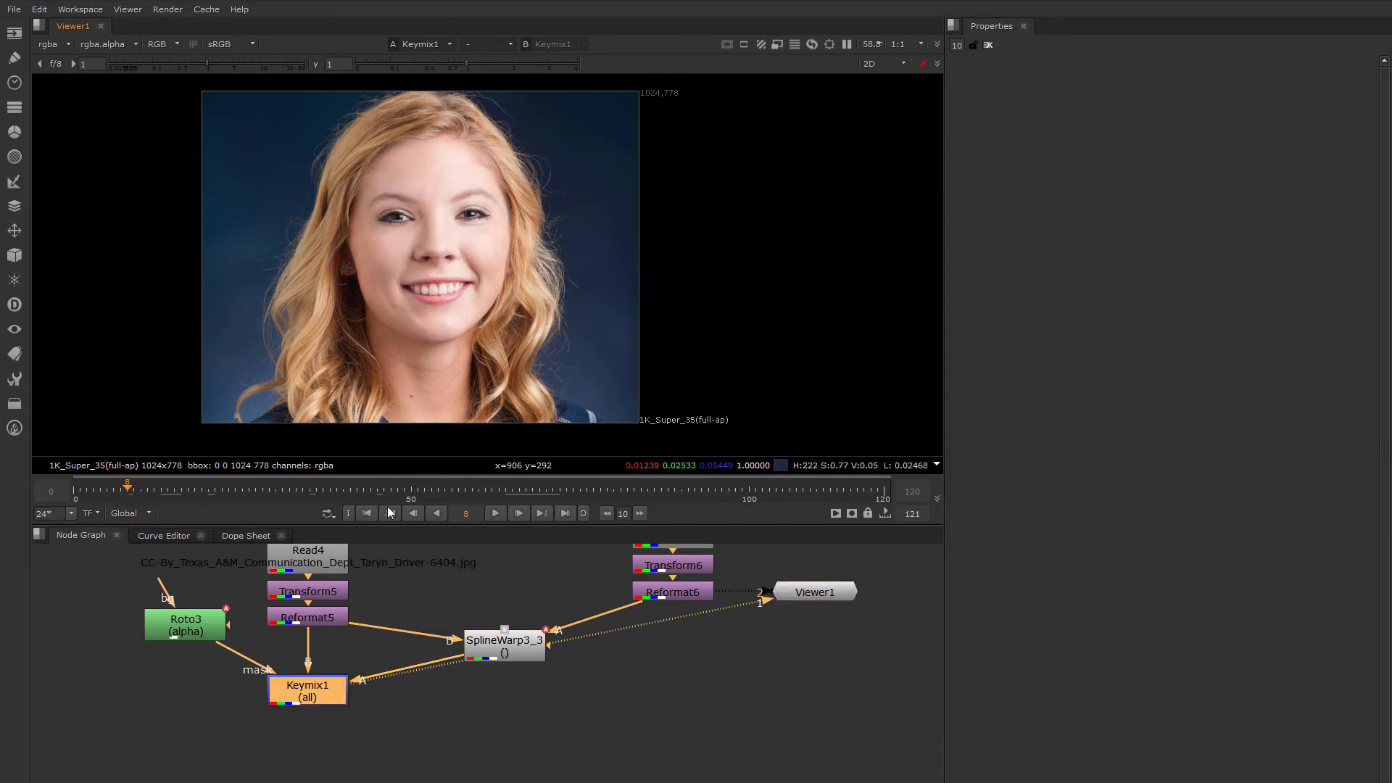
Limit the playback range to frames 0 to 66 and play the morph from frame 0
{"action": "left_click_drag", "start_coordinate": [412, 490], "coordinate": [519, 495]}
{"action": "left_click", "coordinate": [554, 557]}
{"action": "left_click", "coordinate": [582, 513]}
{"action": "left_click", "coordinate": [76, 494]}
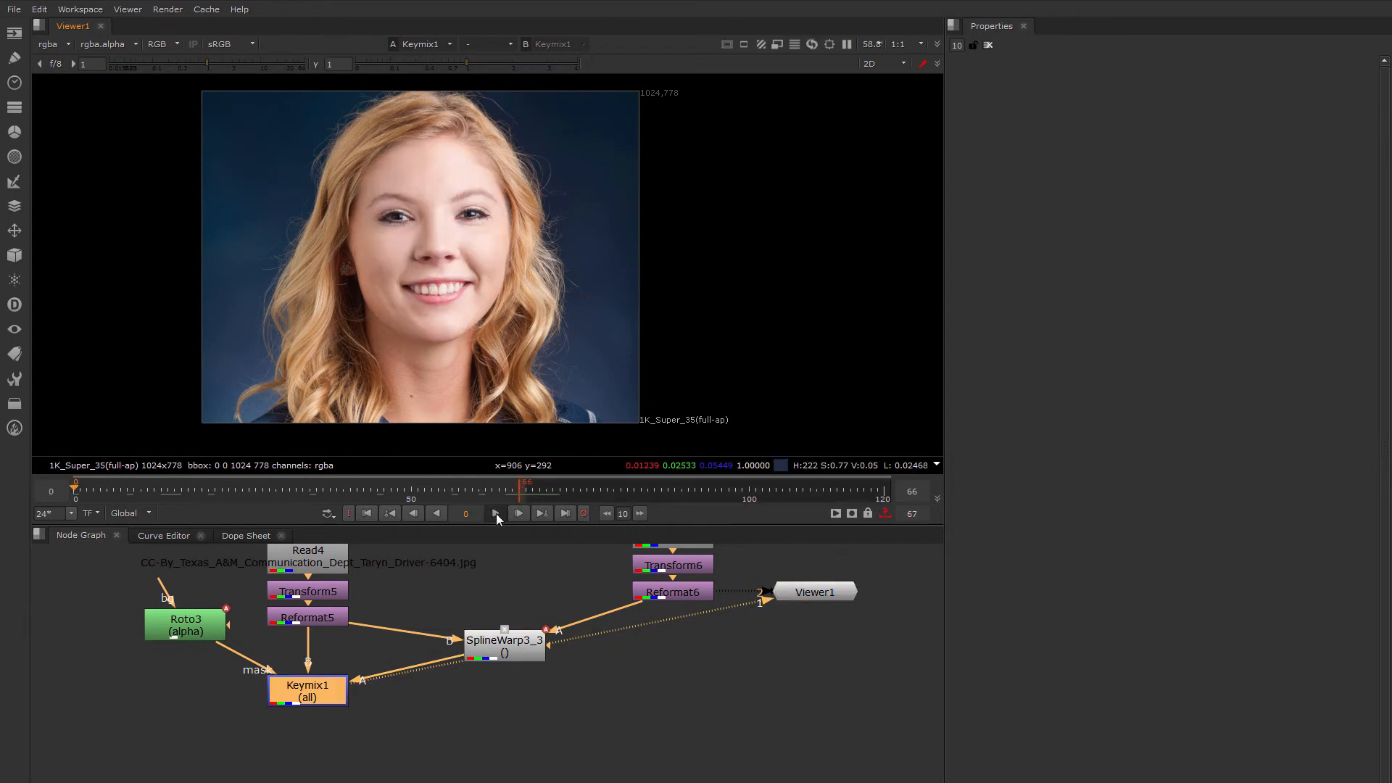
{"action": "left_click", "coordinate": [495, 513]}
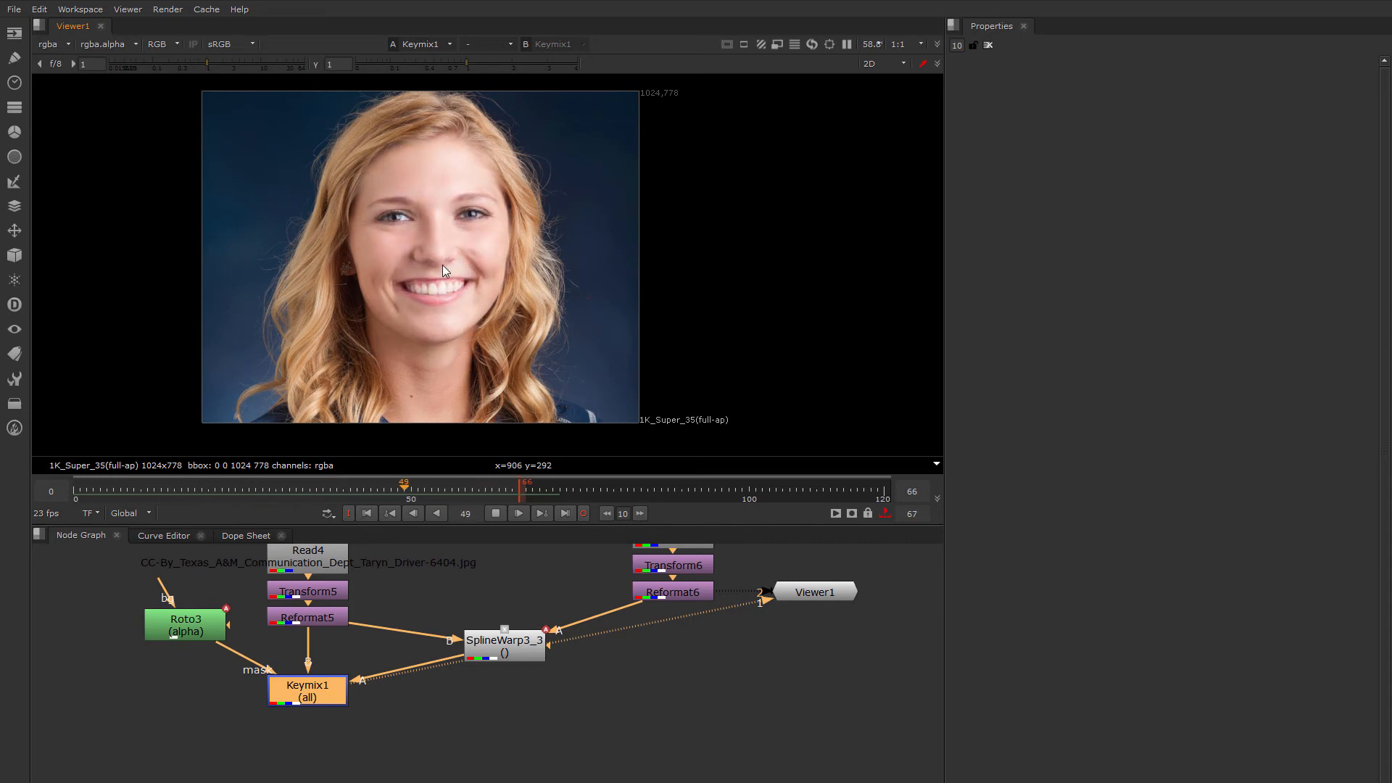
{"action": "scroll", "coordinate": [433, 257], "scroll_direction": "up", "scroll_amount": 5}
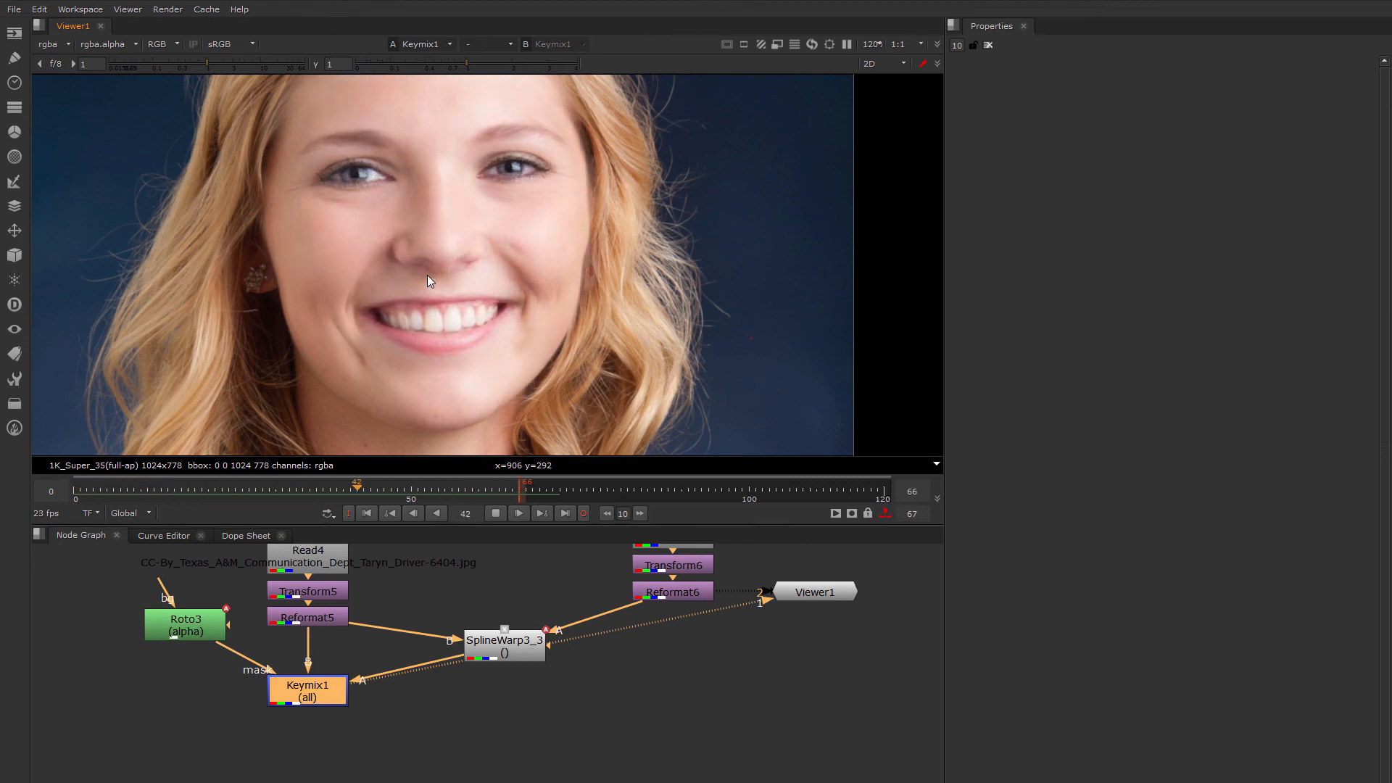
{"action": "scroll", "coordinate": [427, 276], "scroll_direction": "down", "scroll_amount": 3}
{"action": "scroll", "coordinate": [482, 268], "scroll_direction": "down", "scroll_amount": 1}
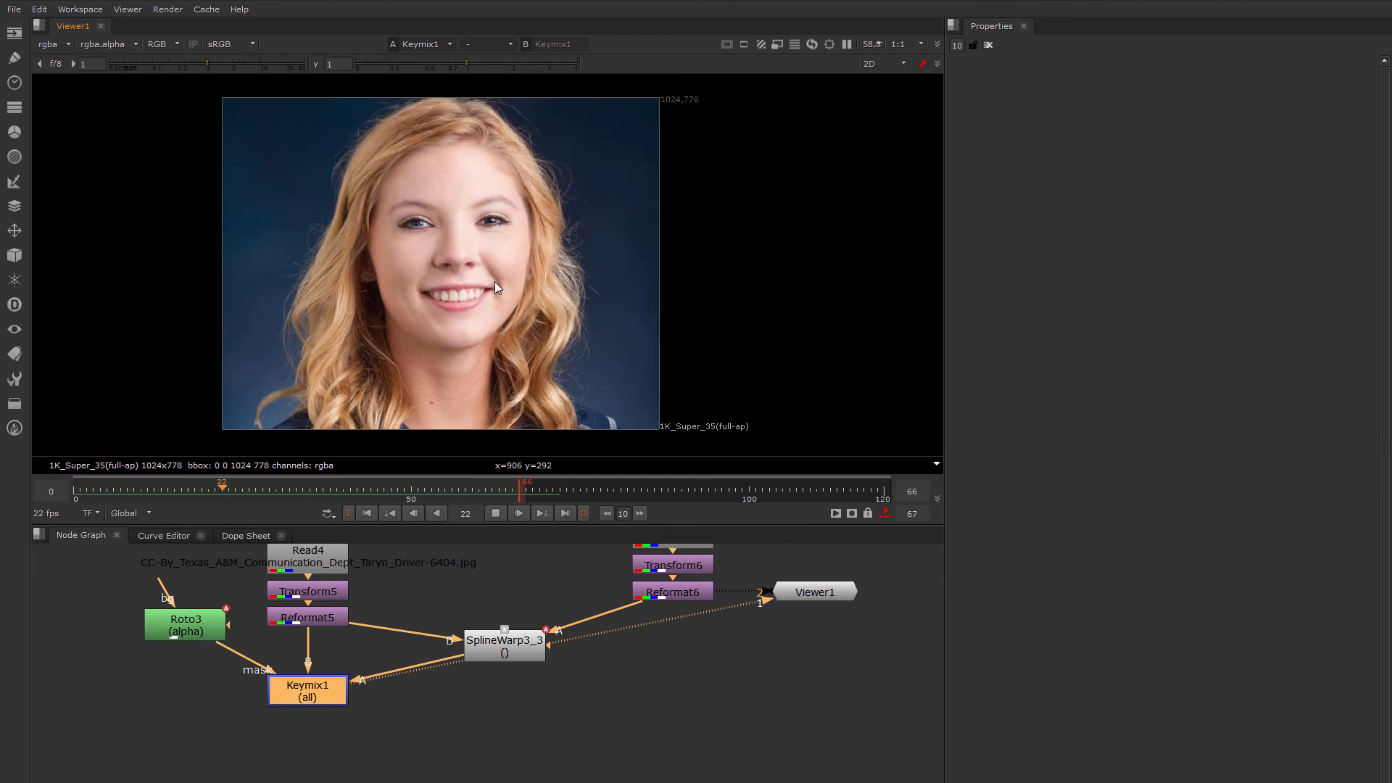